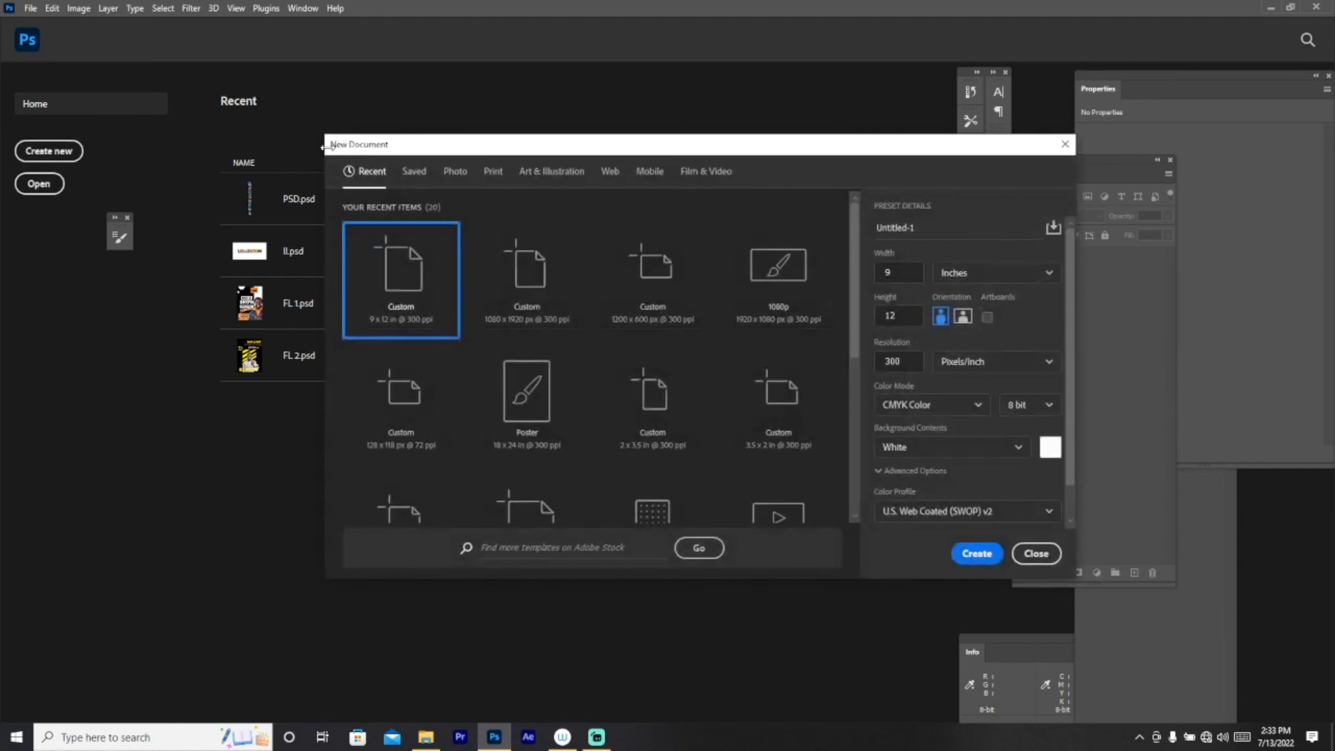
Step: Create a new 9 × 12 in document at 300 ppi
left_click(902, 269)
left_click(899, 310)
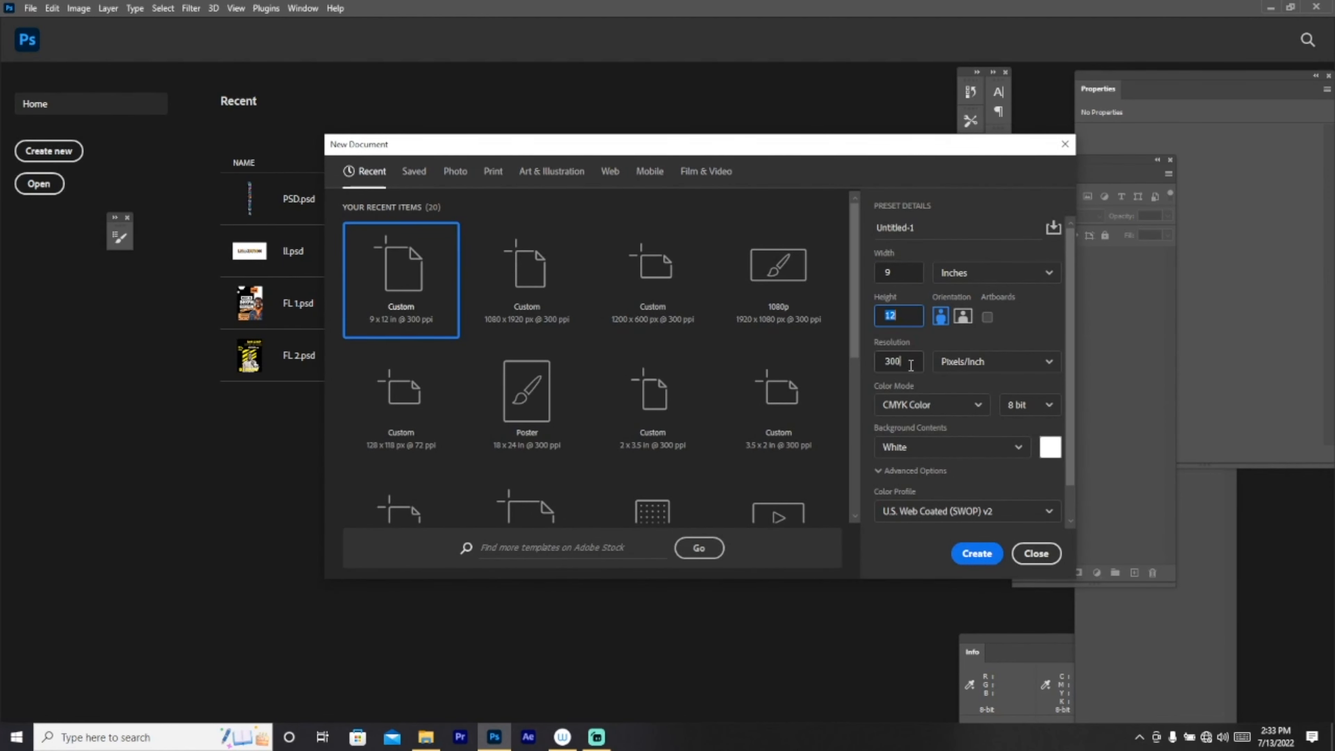
key("Tab")
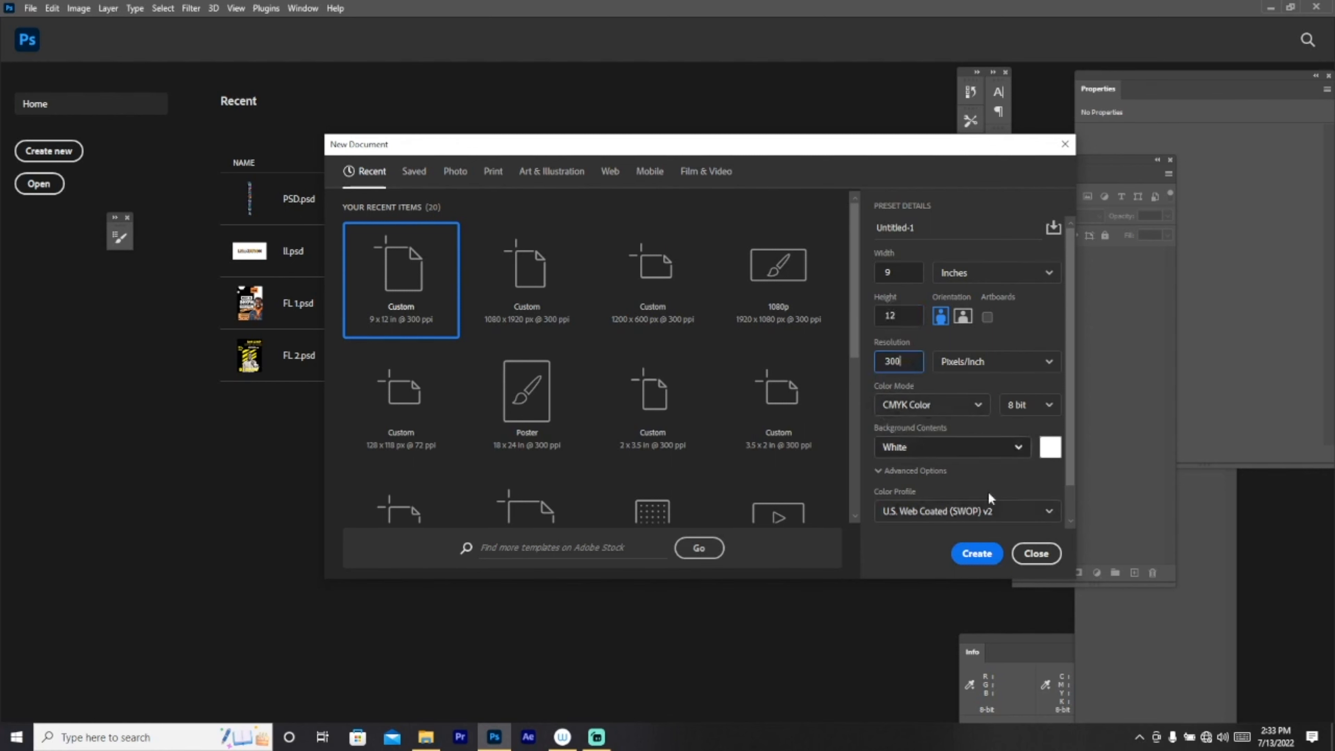
left_click(975, 554)
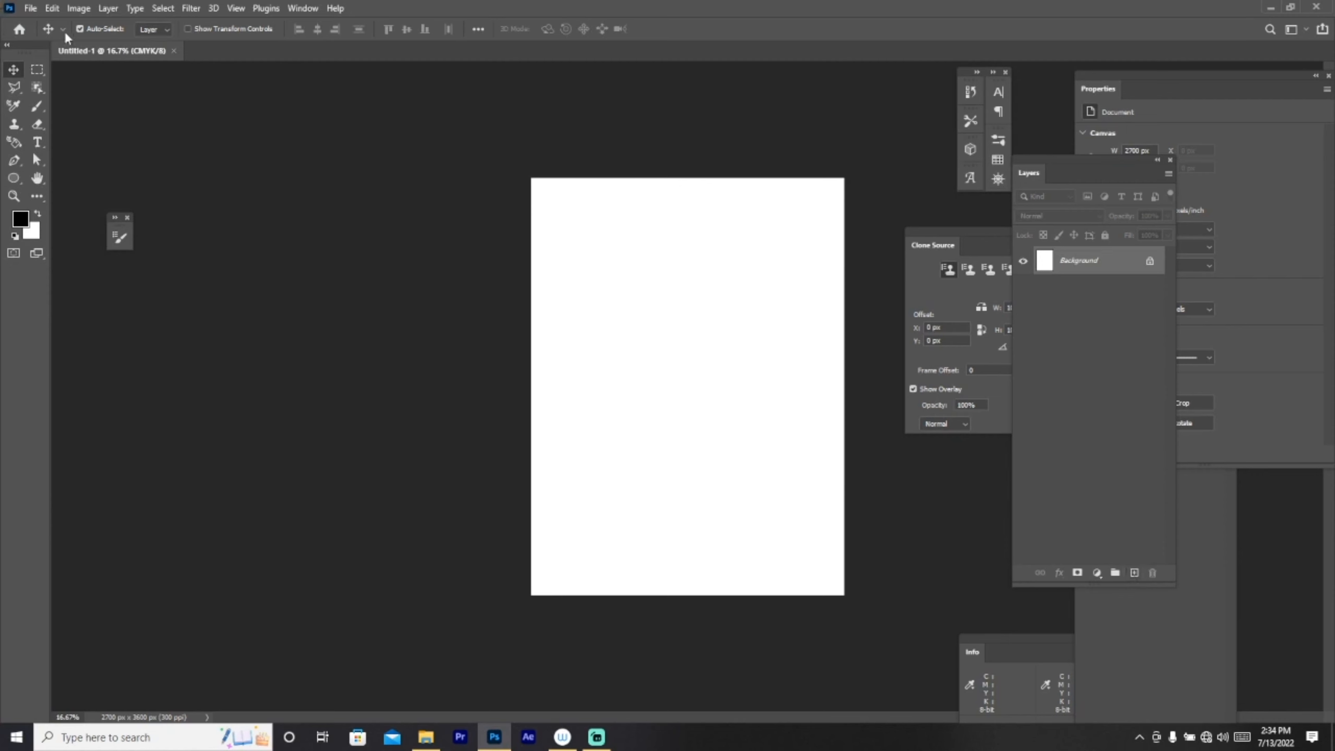
Step: Fill the Background with solid black at 100% and add an empty Layer 1 above it
left_click(52, 8)
left_click(84, 184)
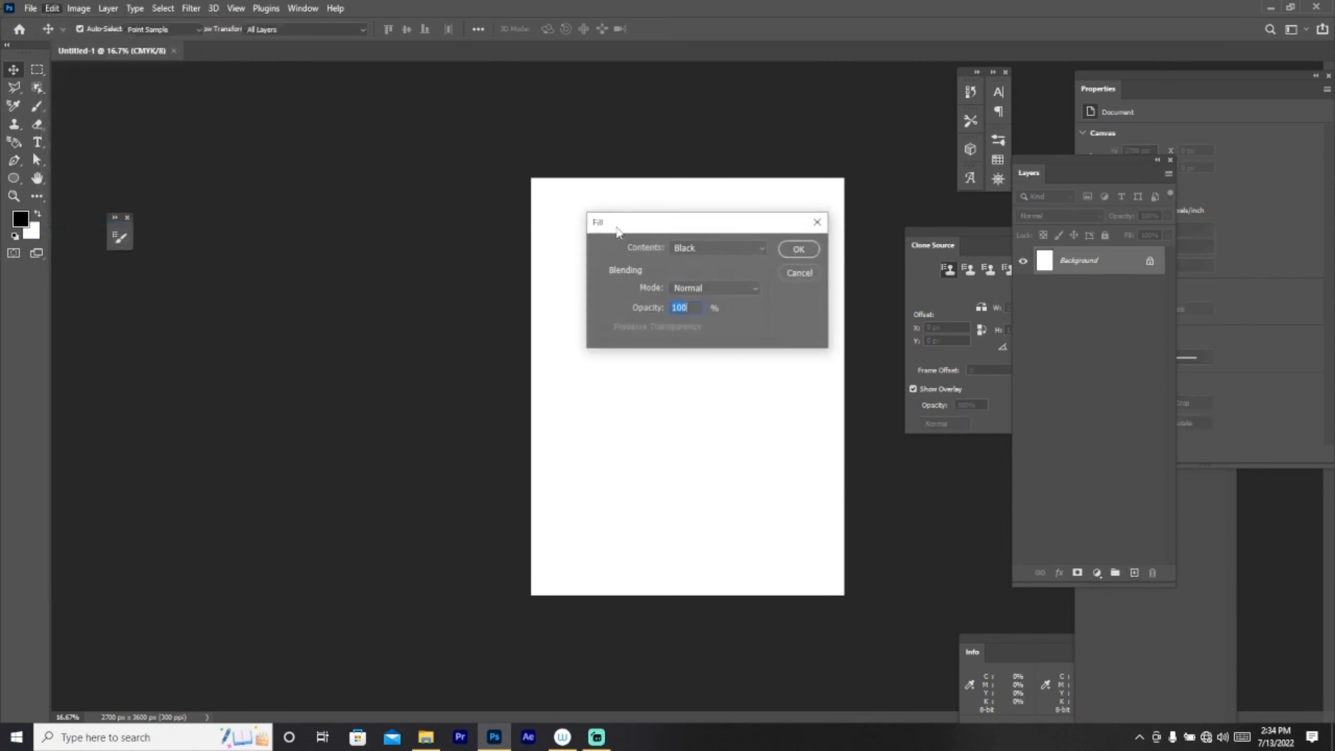
left_click(798, 250)
key("v")
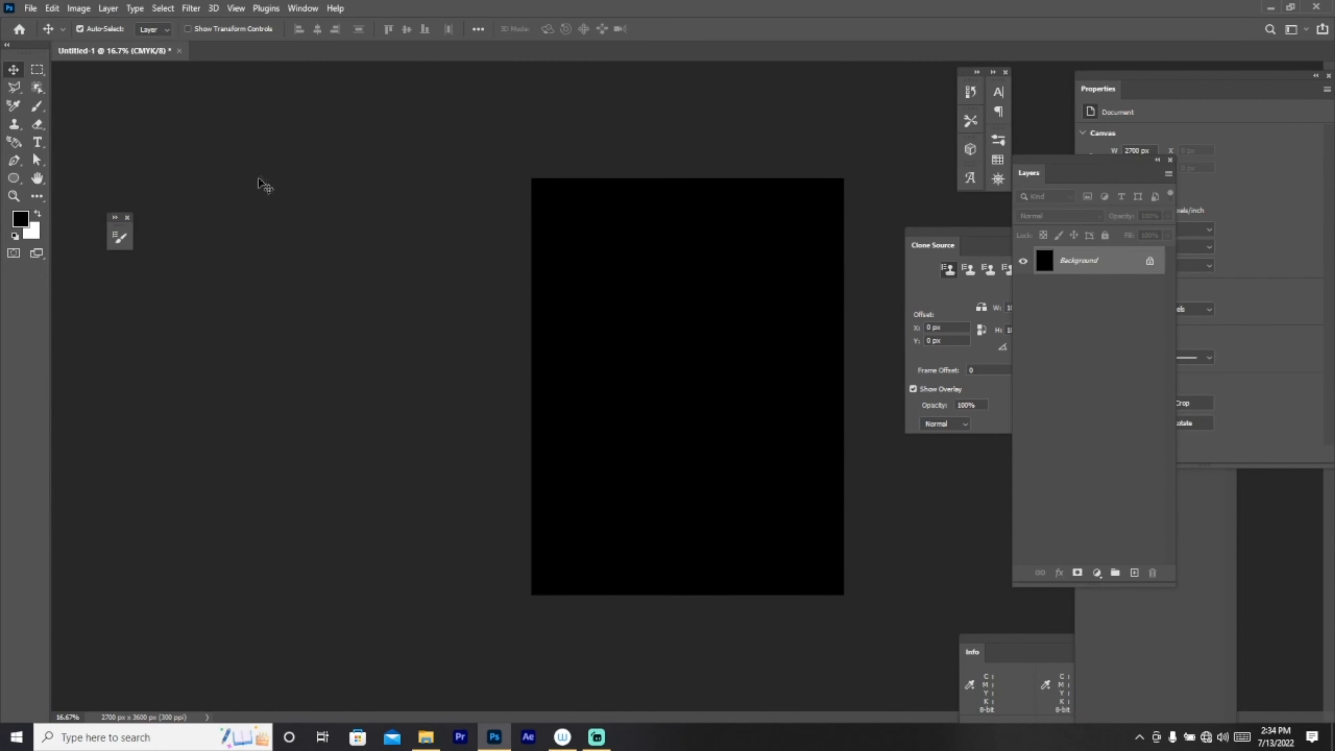
left_click(38, 178)
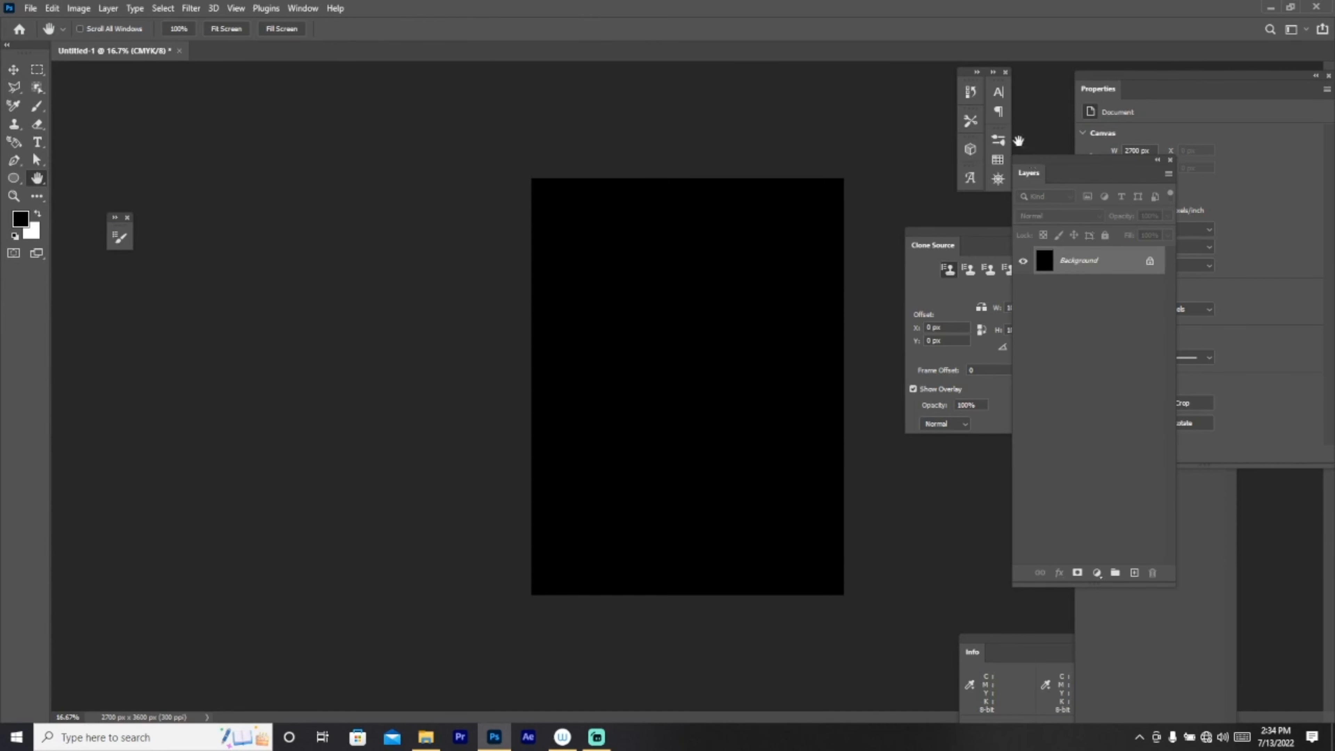
left_click(1135, 572)
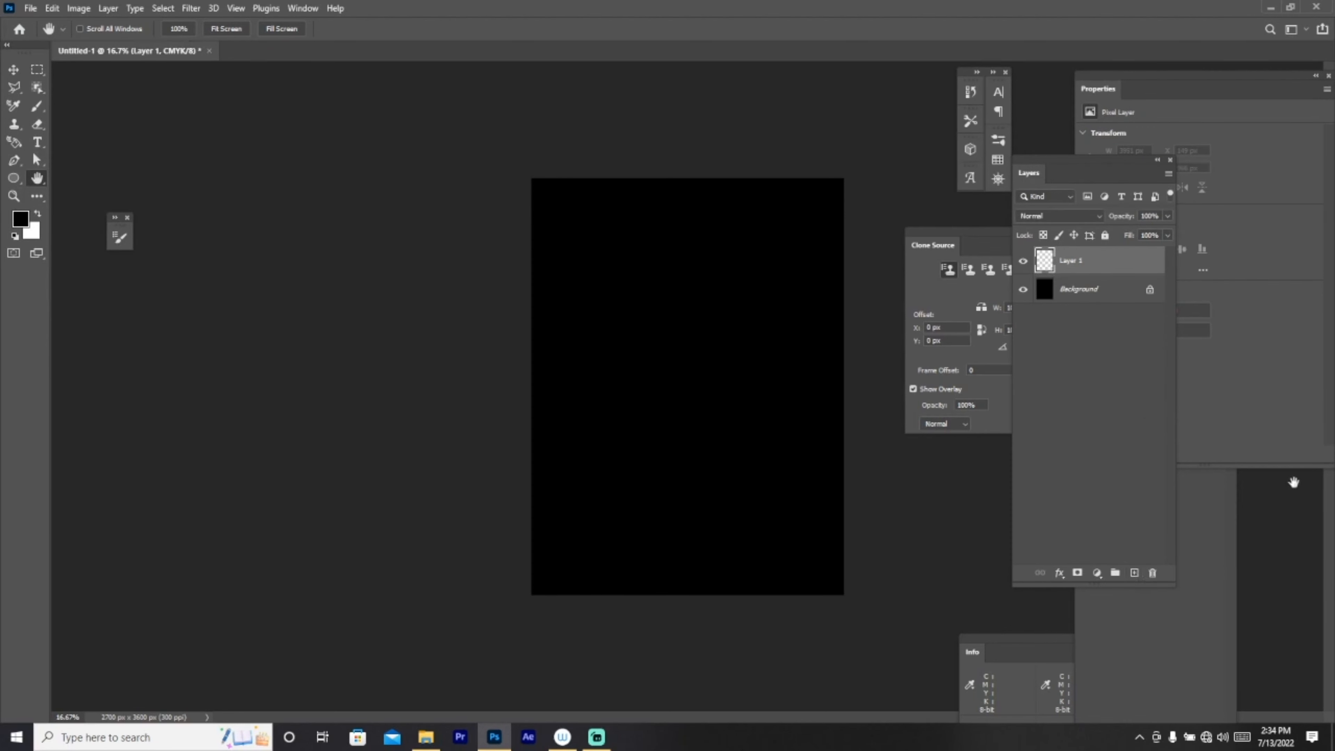
Step: Select a soft round brush and enlarge it to about 3583 px
left_click(38, 108)
left_click(97, 31)
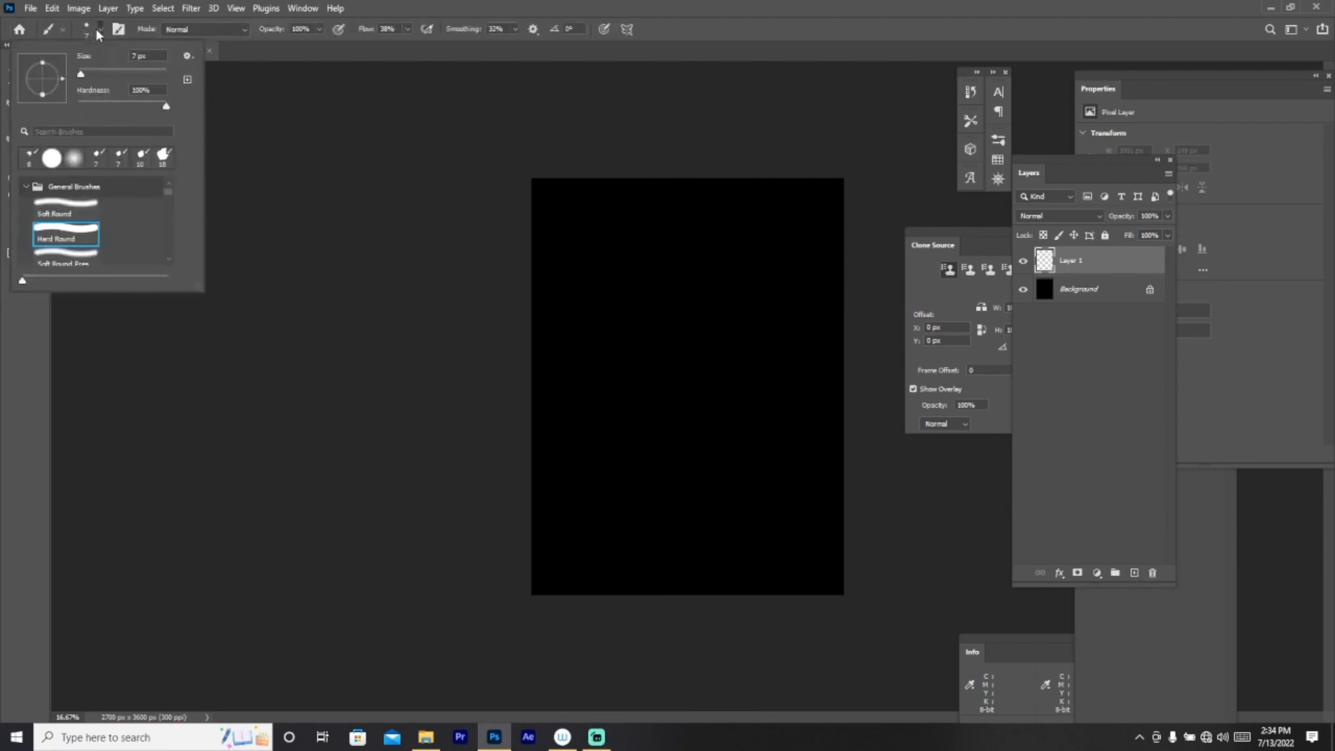
left_click(79, 163)
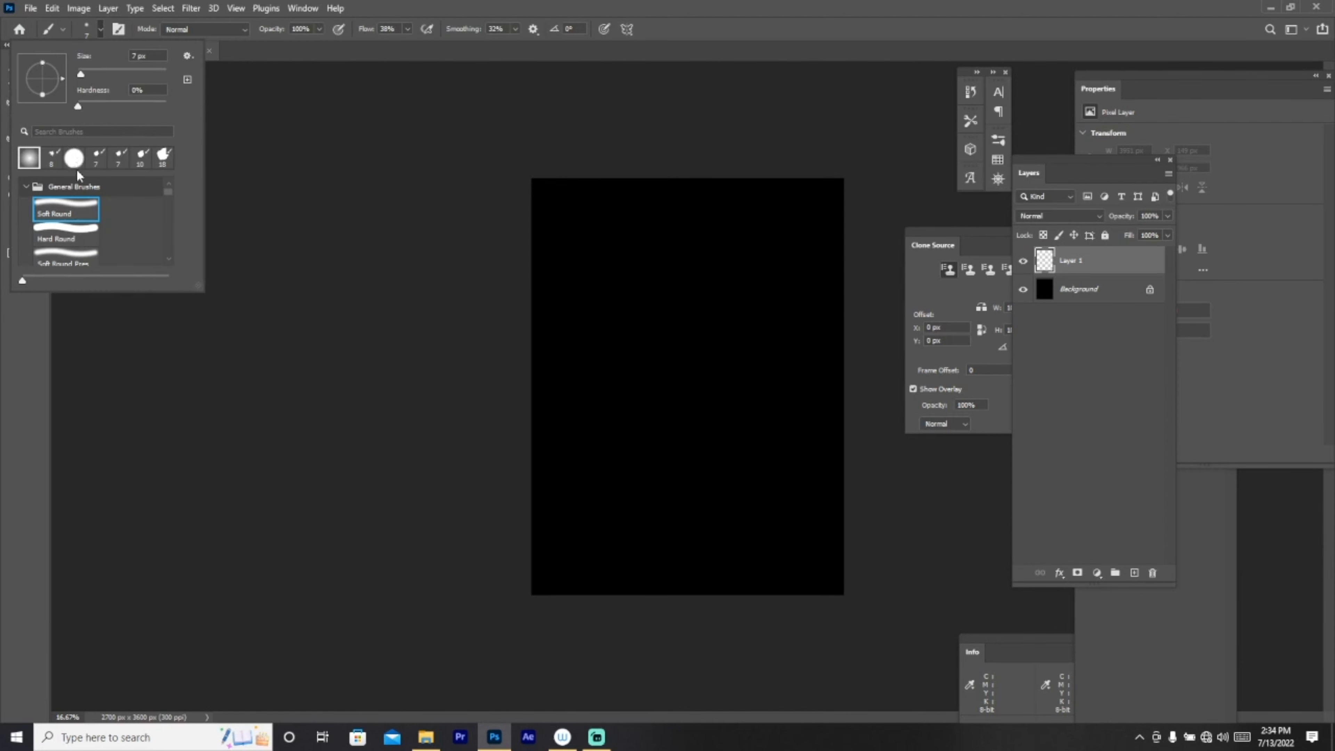
left_click(127, 75)
left_click(159, 74)
left_click_drag(160, 74, 163, 74)
left_click(37, 354)
Step: Set the foreground to orange (ffaa17) and paint a soft glow along the canvas top
left_click(21, 219)
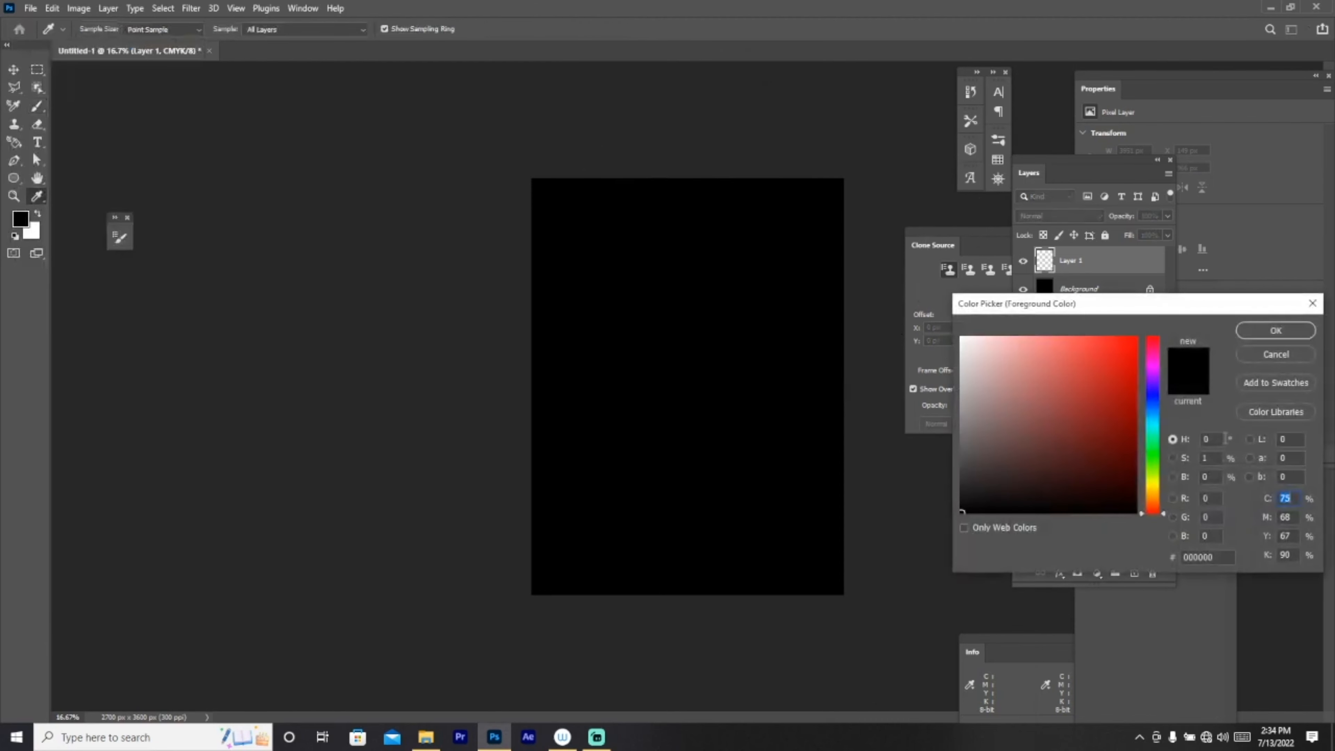
left_click_drag(1159, 490, 1154, 494)
mouse_move(1089, 437)
left_mouse_down()
mouse_move(1096, 355)
mouse_move(1124, 316)
mouse_move(1112, 308)
left_mouse_up()
left_click(1260, 328)
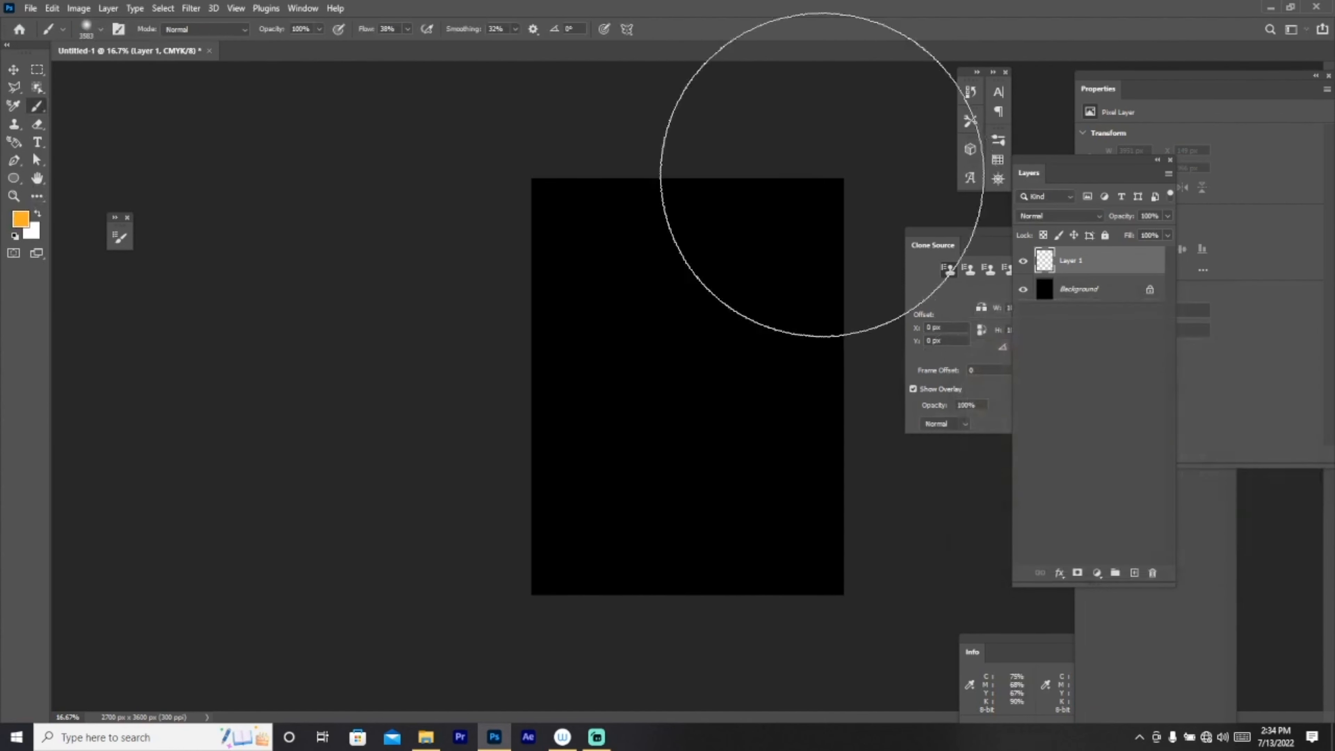
left_click(721, 120)
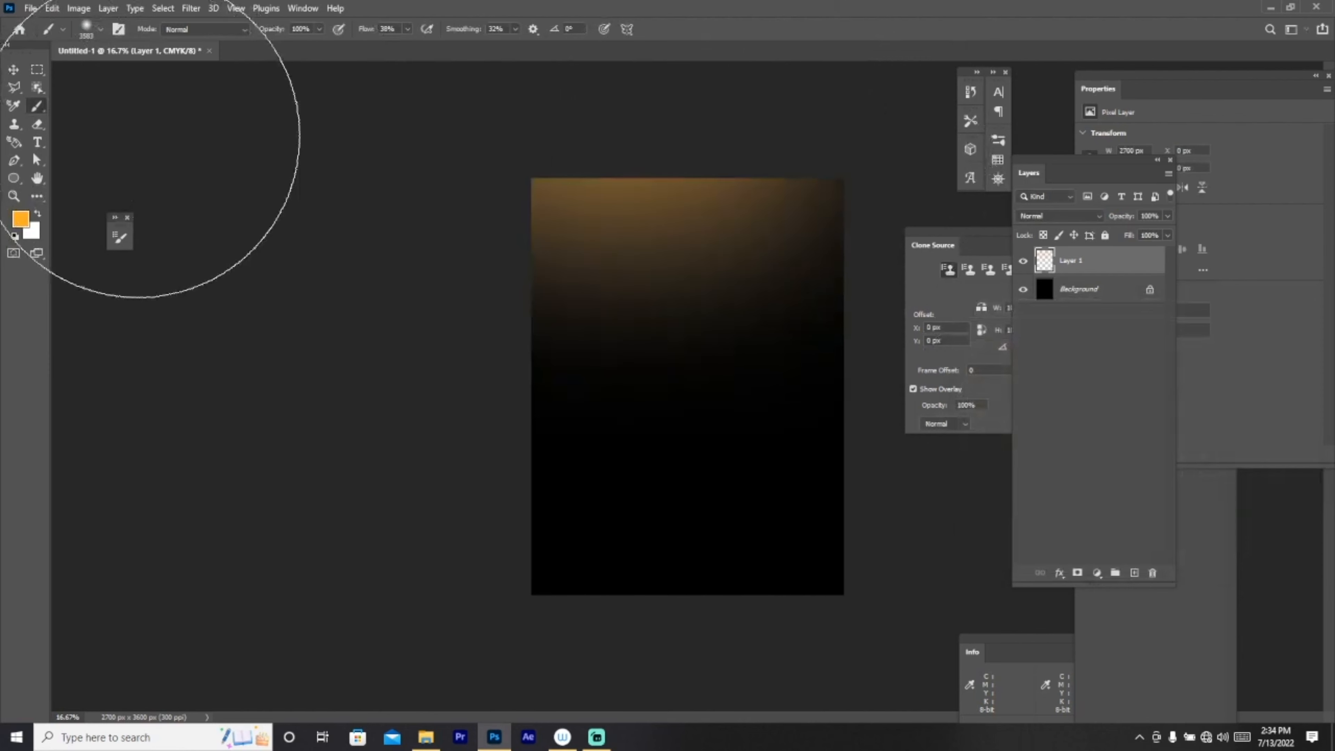
left_click(847, 125)
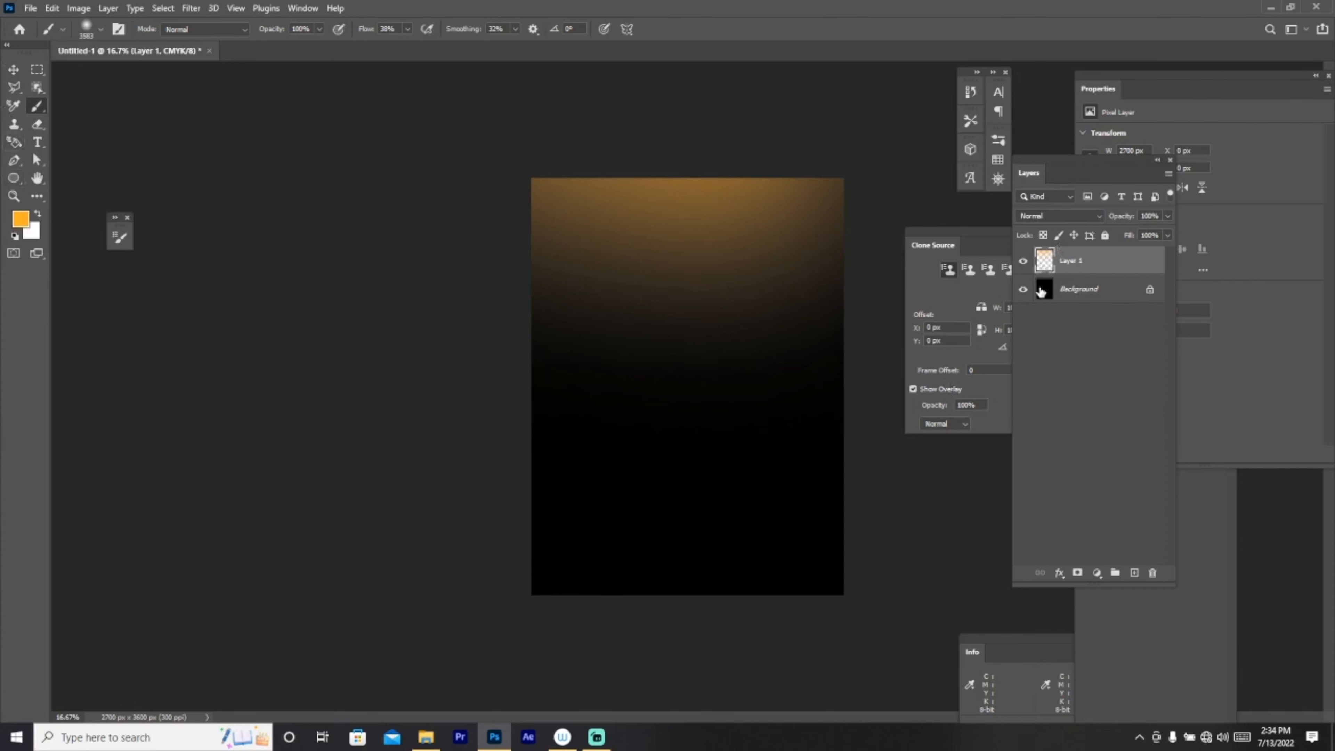
Step: Set the foreground to magenta and paint soft glows across the left and right middle
left_click(25, 221)
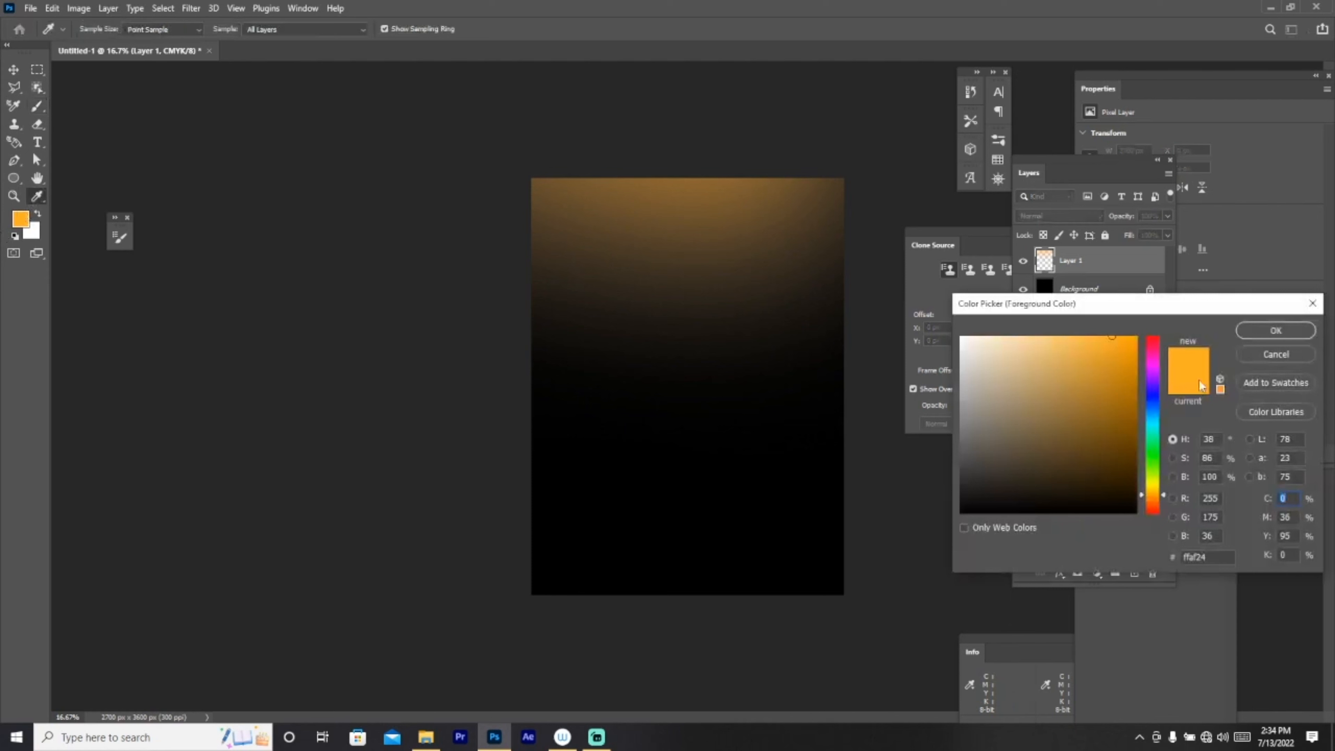
left_click(1152, 363)
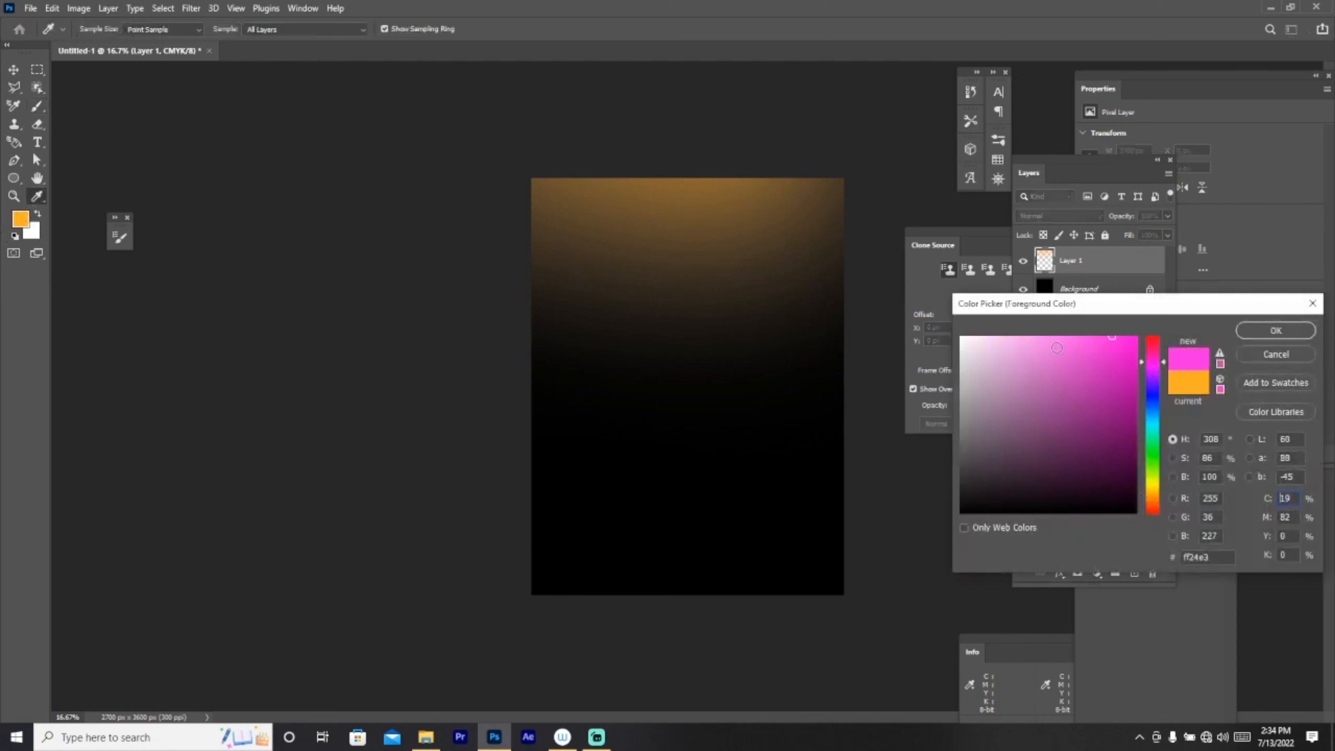
left_click(1307, 336)
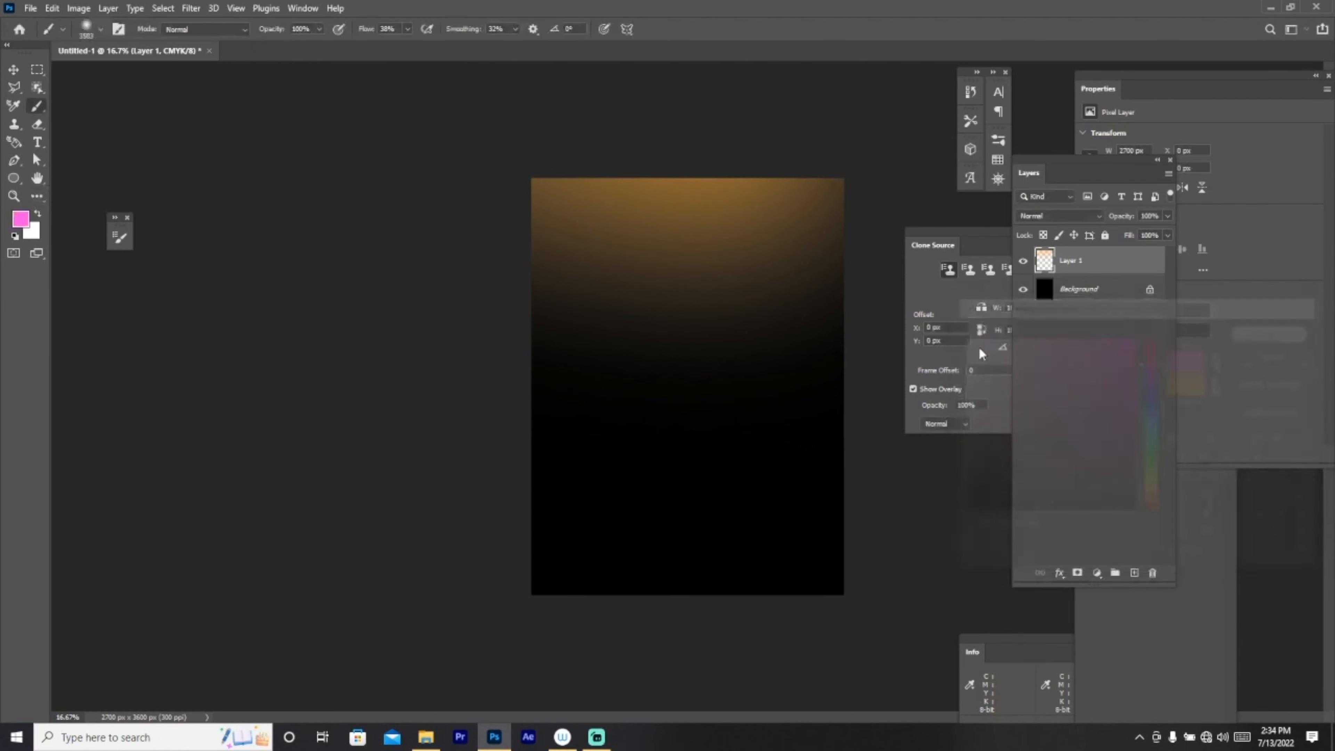
left_click_drag(849, 393, 818, 353)
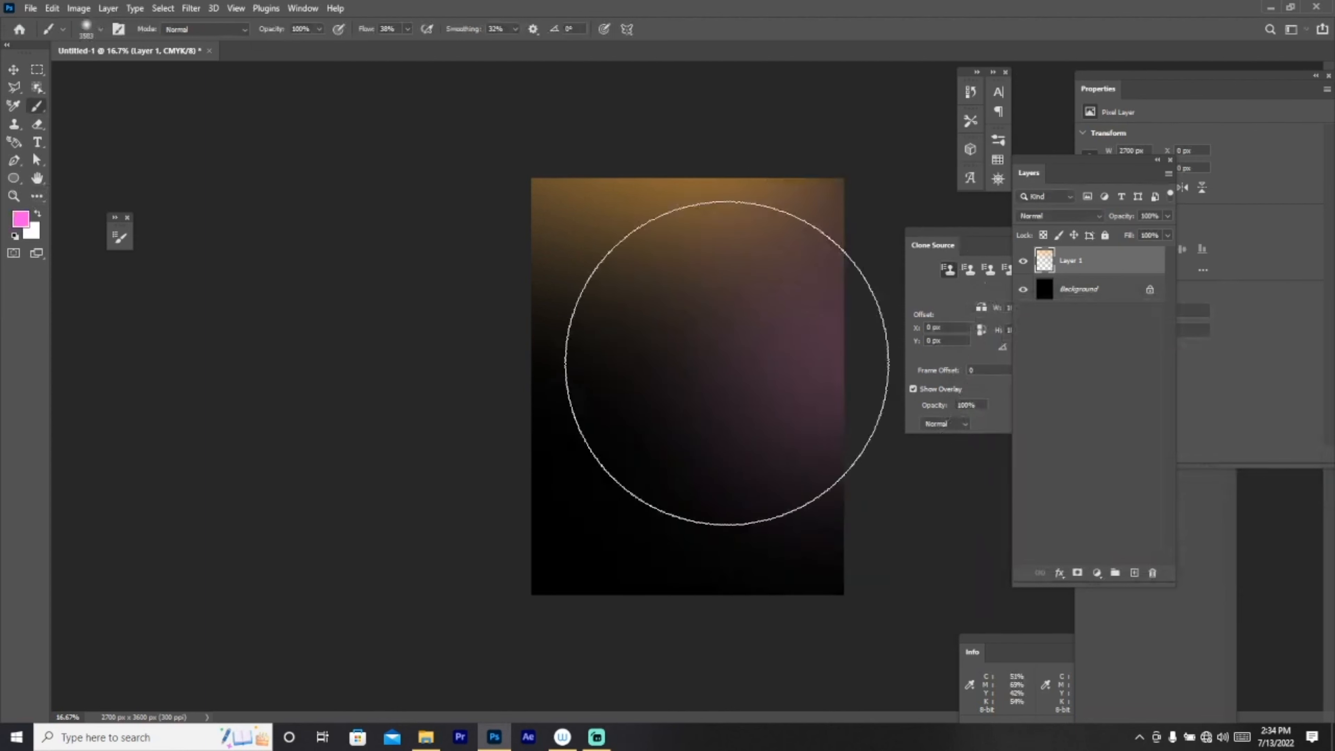
left_click_drag(571, 345, 456, 322)
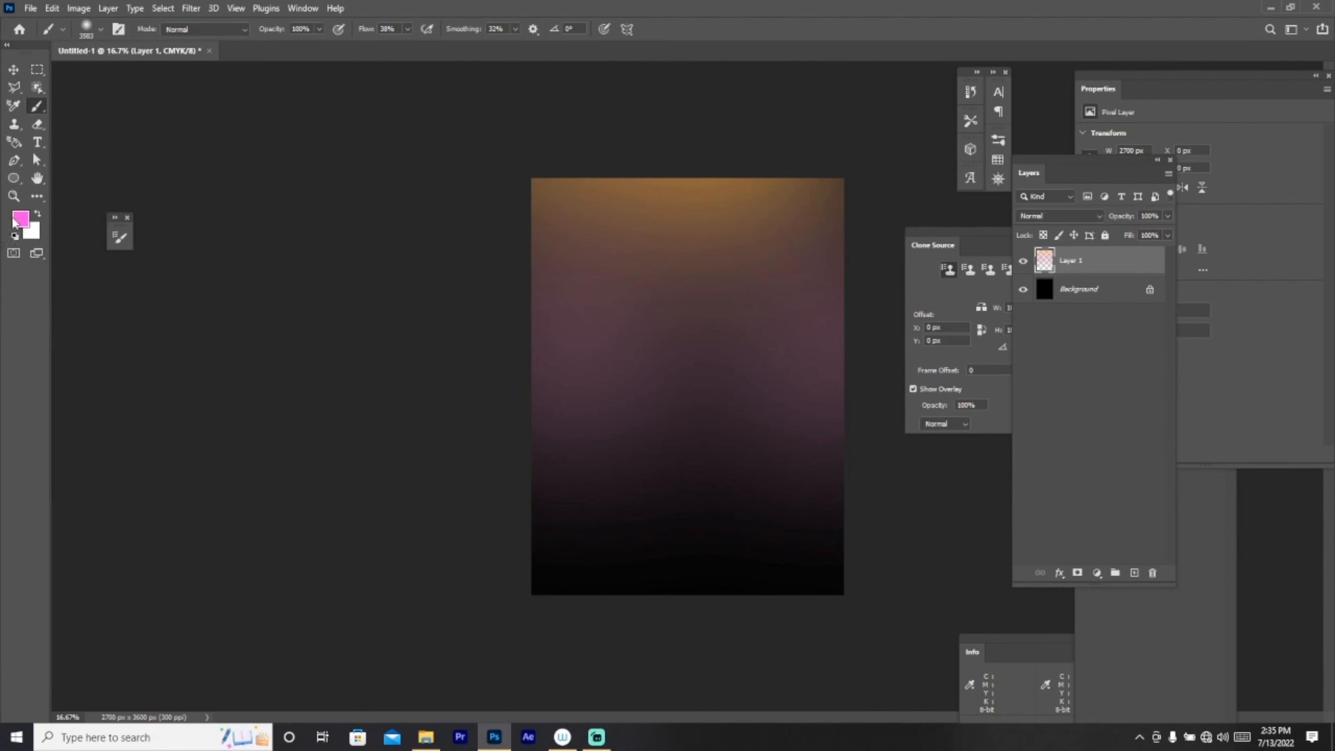
Step: Switch to a darker muted pink, dab it on both sides, then show the Desktop in File Explorer
left_click(21, 218)
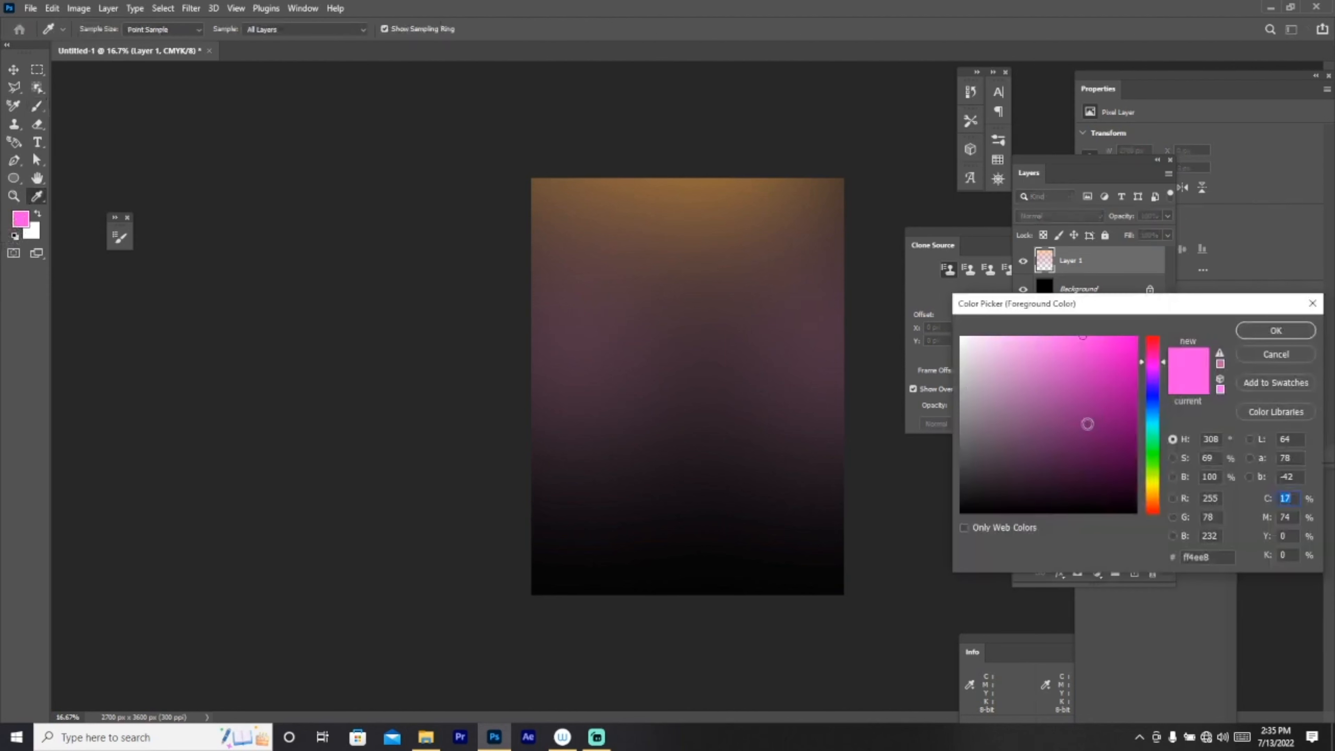
mouse_move(1039, 398)
left_mouse_down()
mouse_move(1089, 398)
mouse_move(983, 380)
mouse_move(1008, 366)
left_mouse_up()
left_click(1285, 336)
key("b")
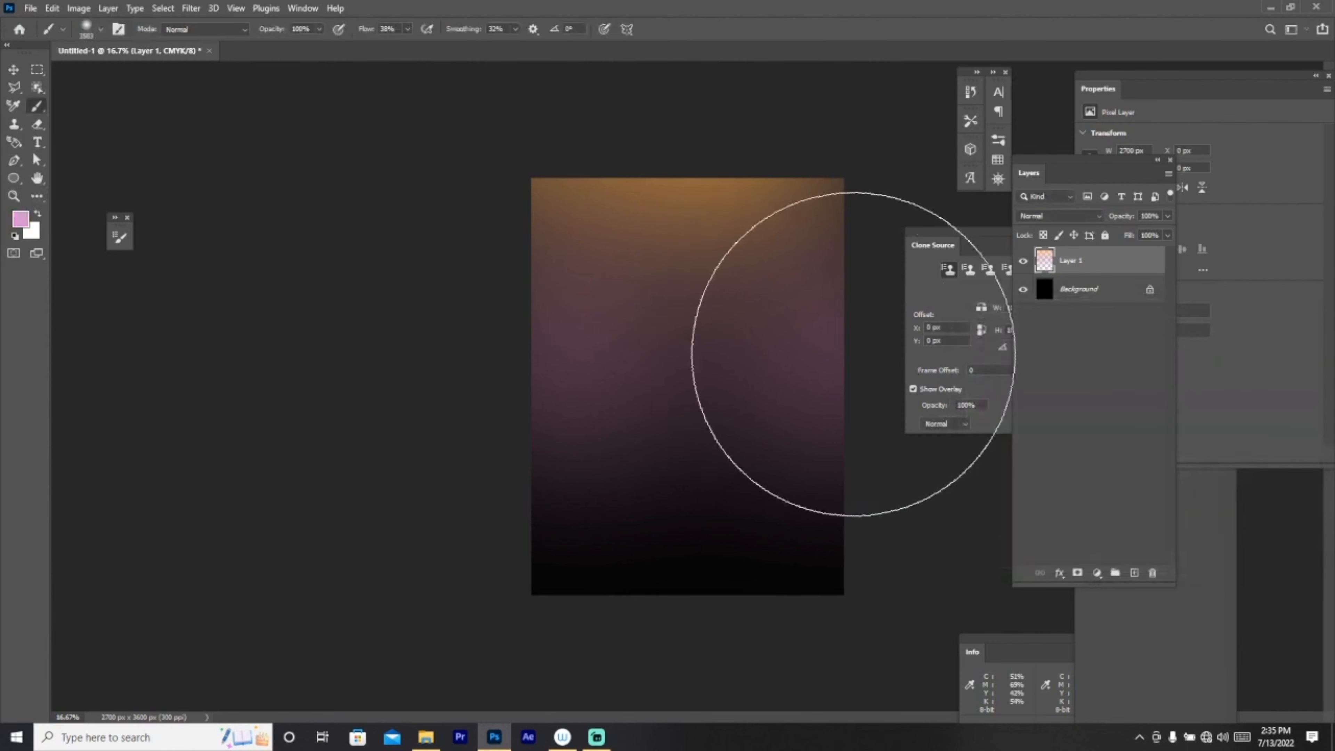
left_click(858, 354)
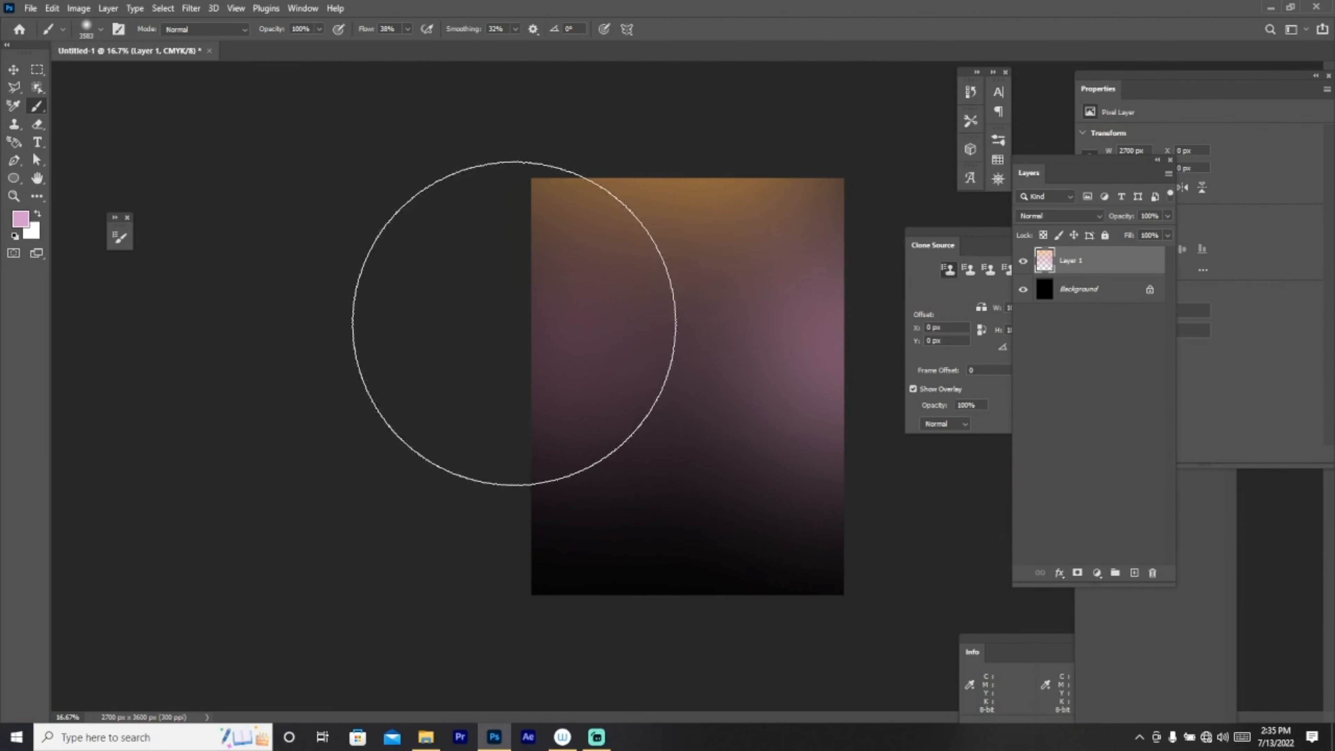
left_click(513, 323)
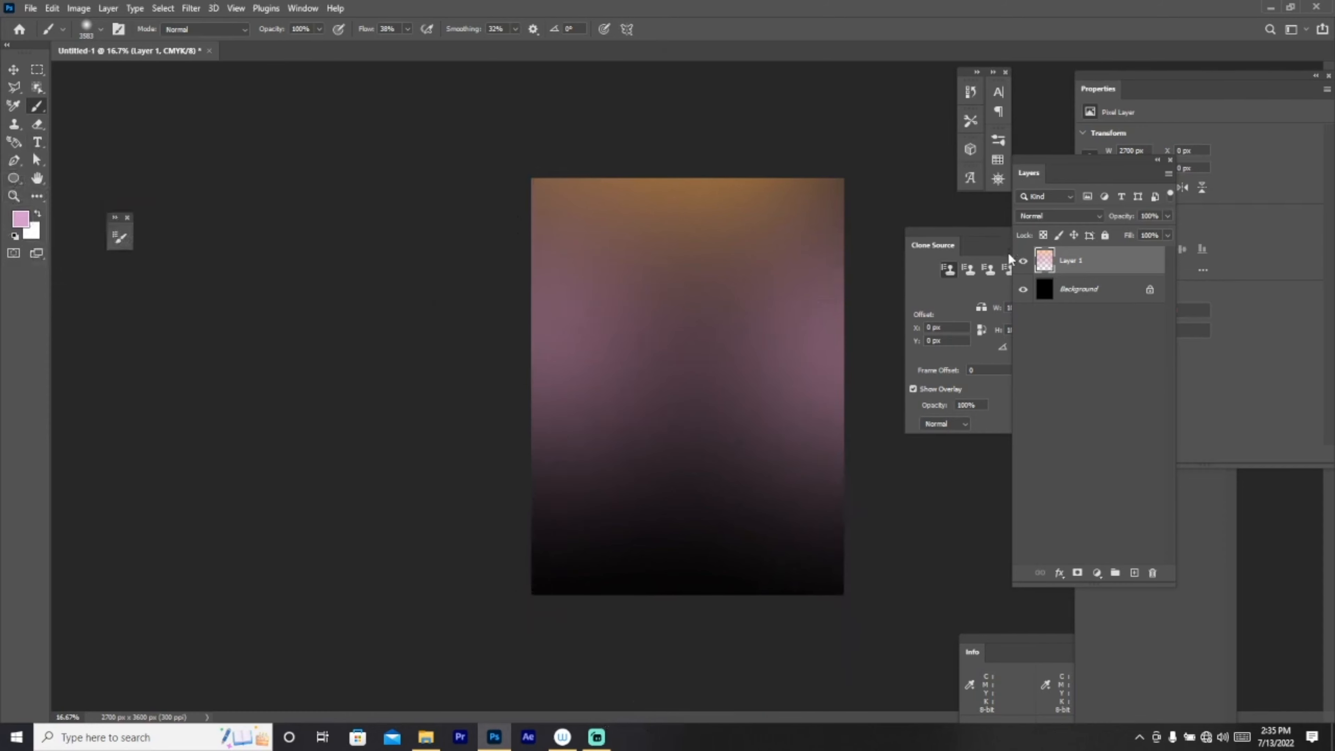
left_click(426, 736)
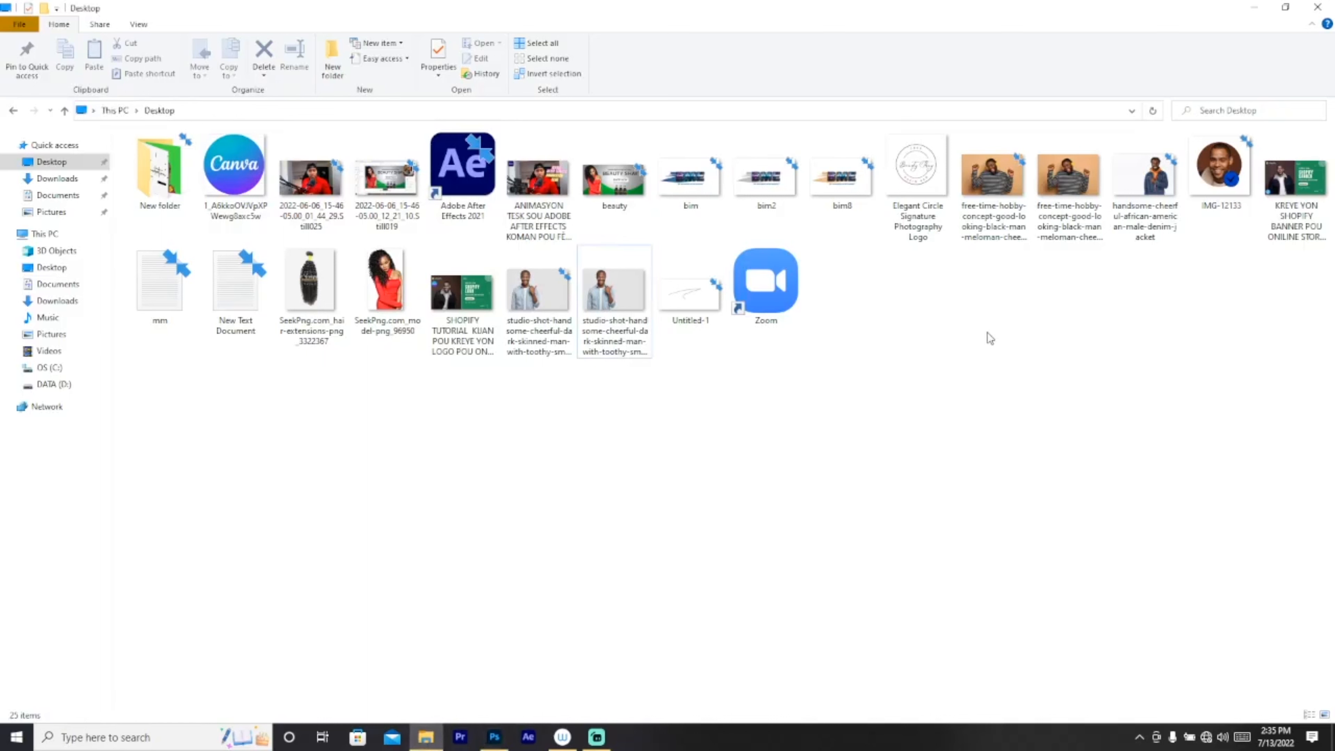
Step: Drag the headphones photo from the Desktop onto the middle of the poster
left_click_drag(1069, 181, 679, 393)
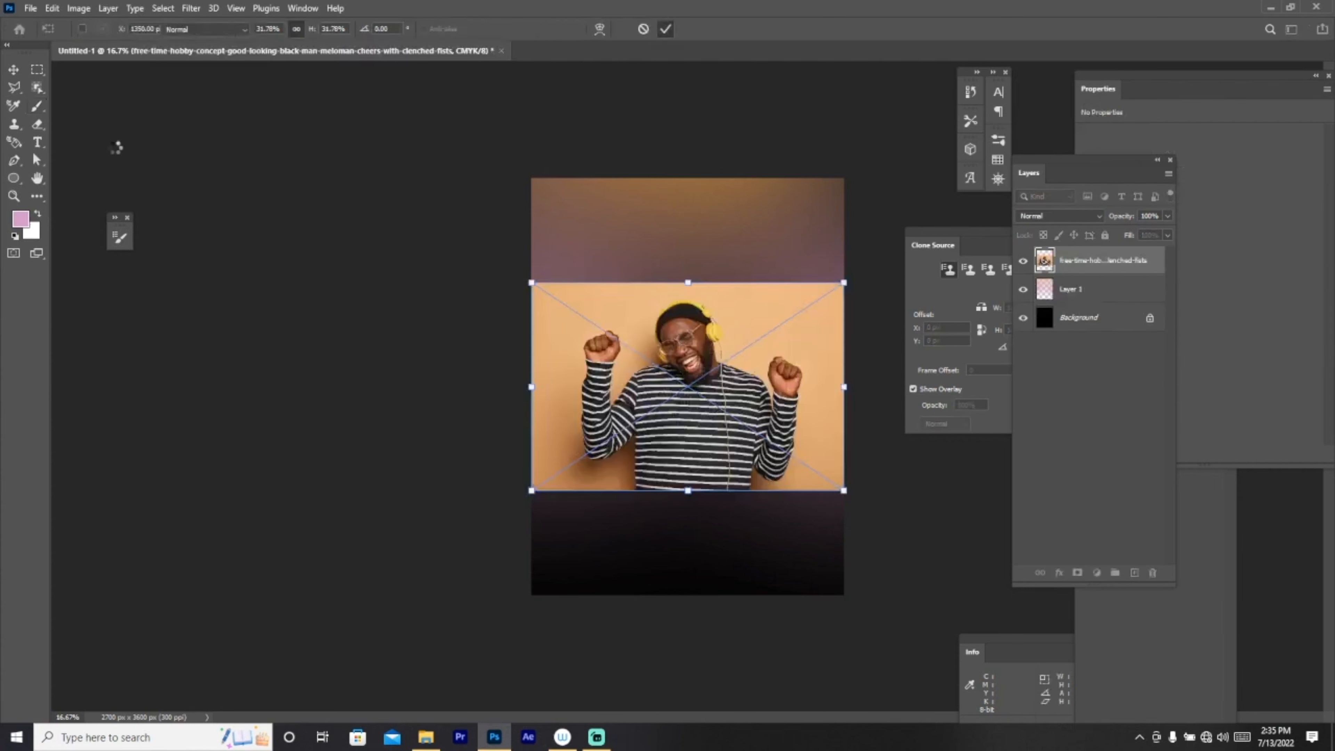
Step: Commit the placed photo and rasterize its layer for editing
left_click(36, 110)
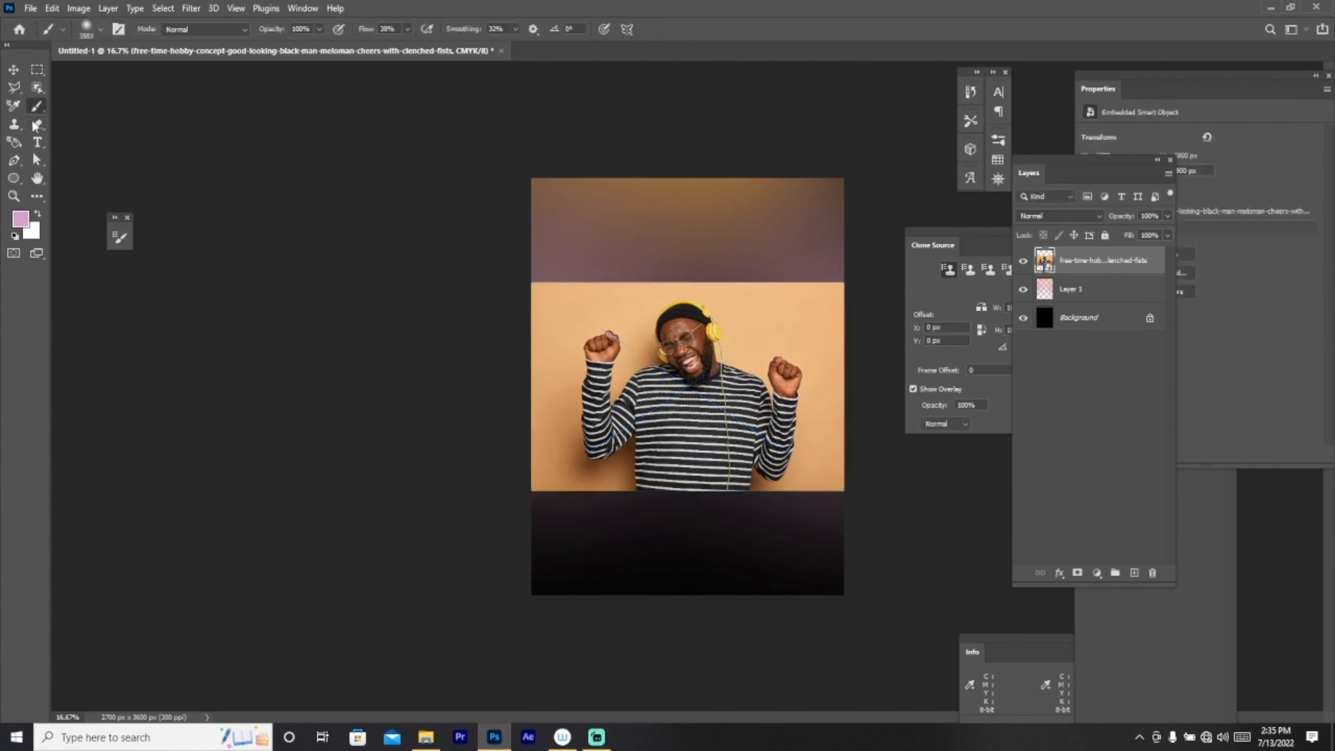
left_click(39, 129)
left_click(591, 353)
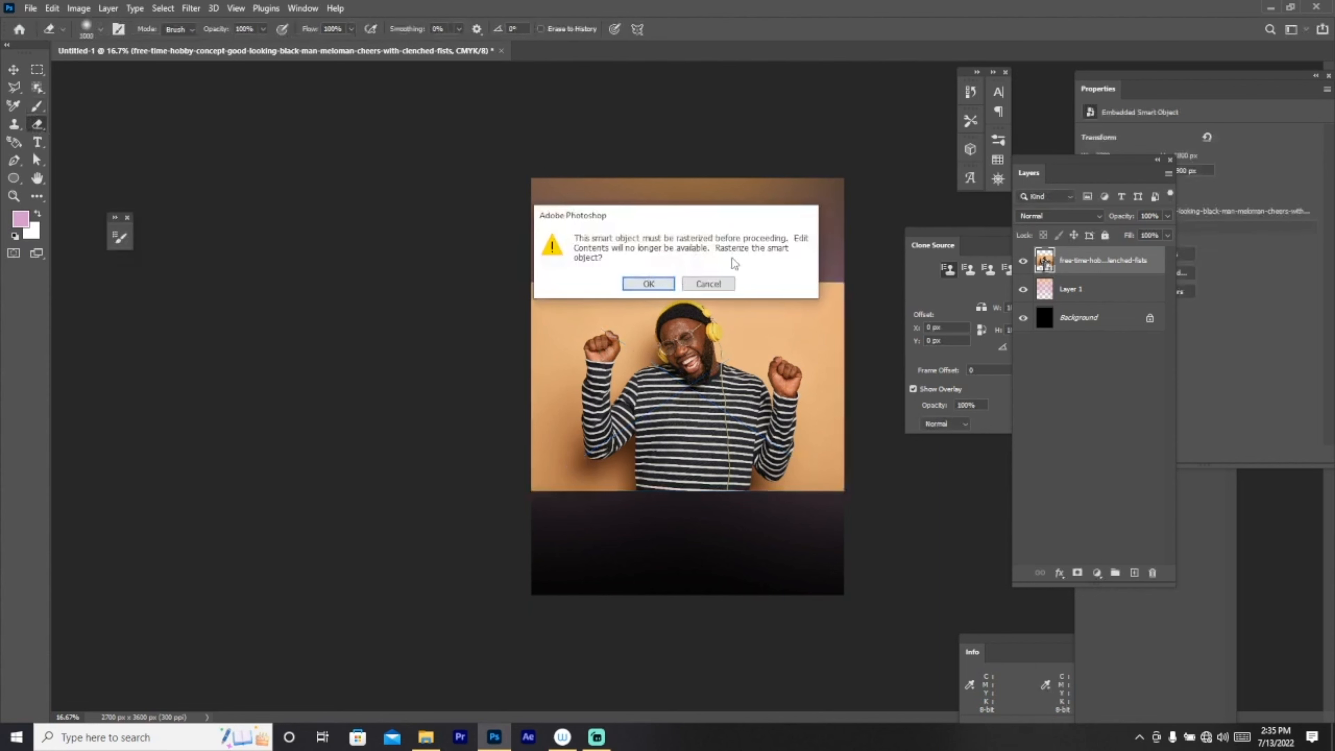
left_click(648, 283)
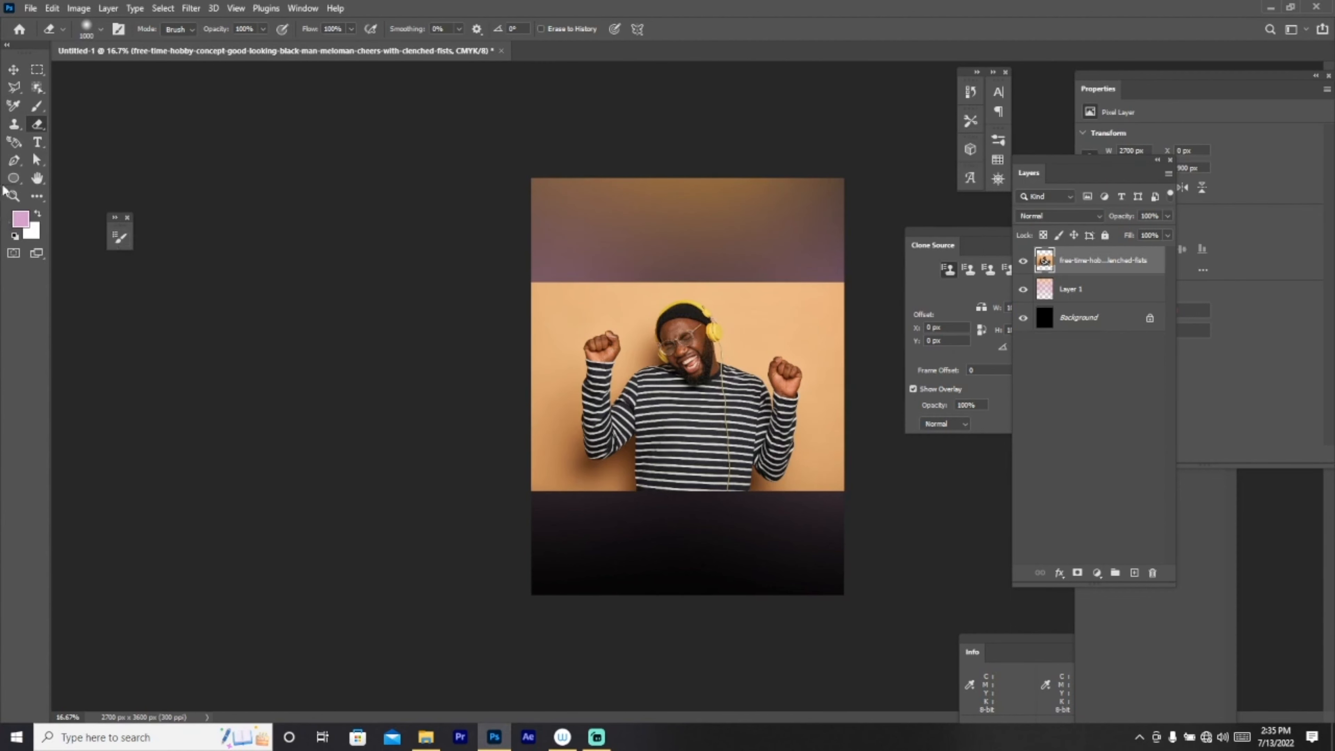
Step: Strip the photo's orange backdrop using Remove Background in the Properties panel
left_click(303, 8)
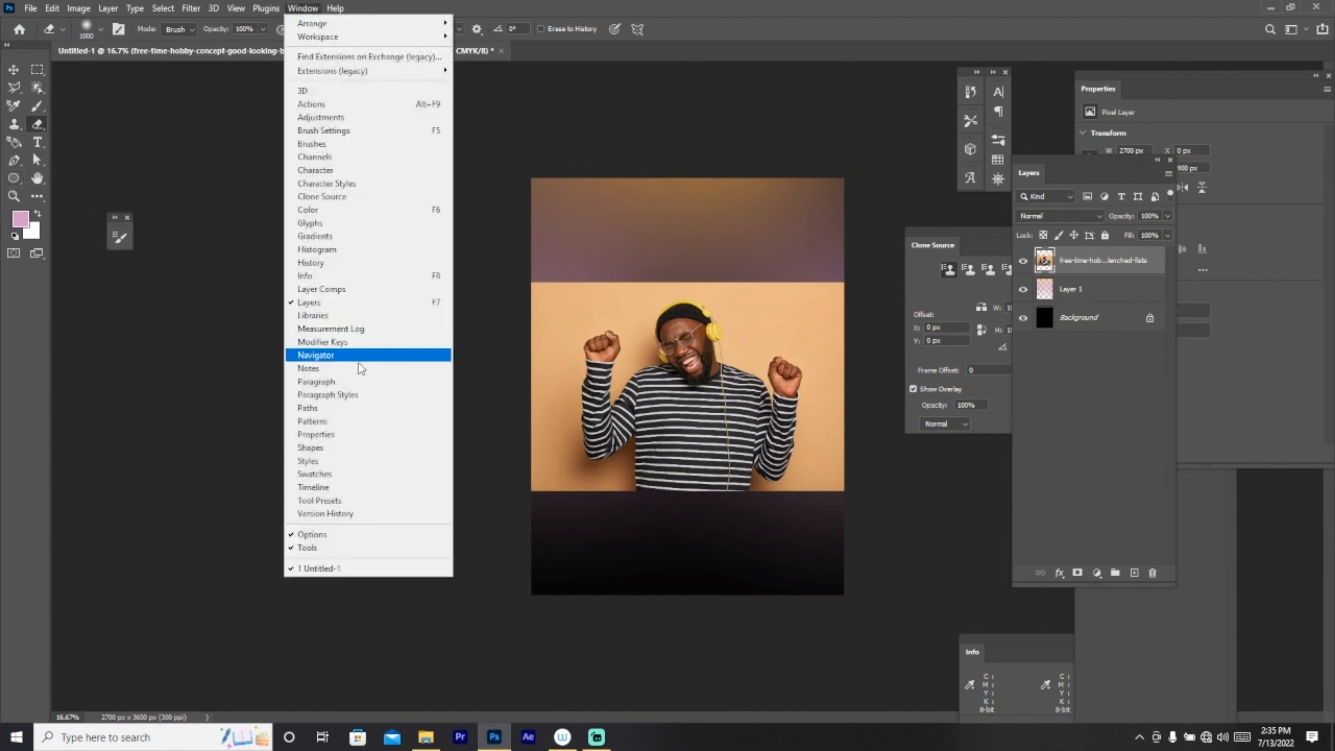
left_click(353, 434)
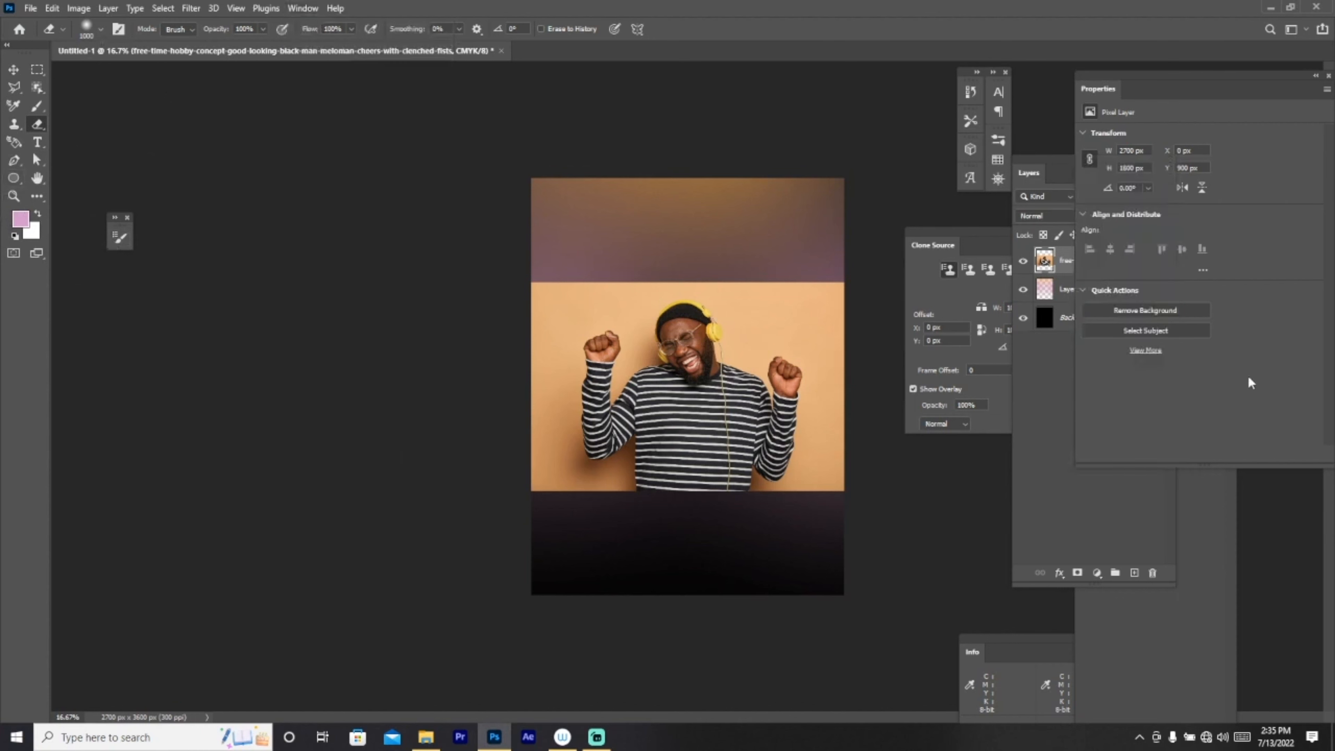
left_click(1140, 304)
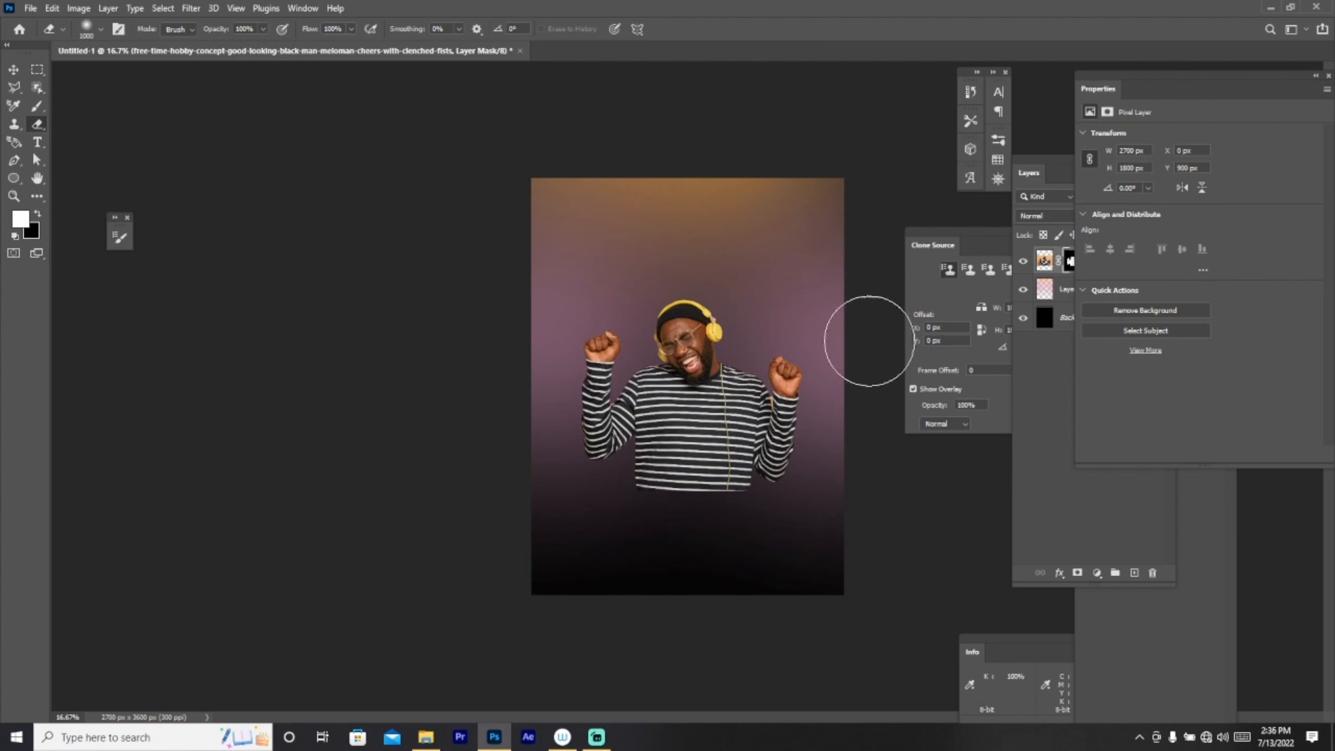
Step: On the photo layer, erase the shirt's bottom edge with a soft 5000 px eraser
left_click(1044, 385)
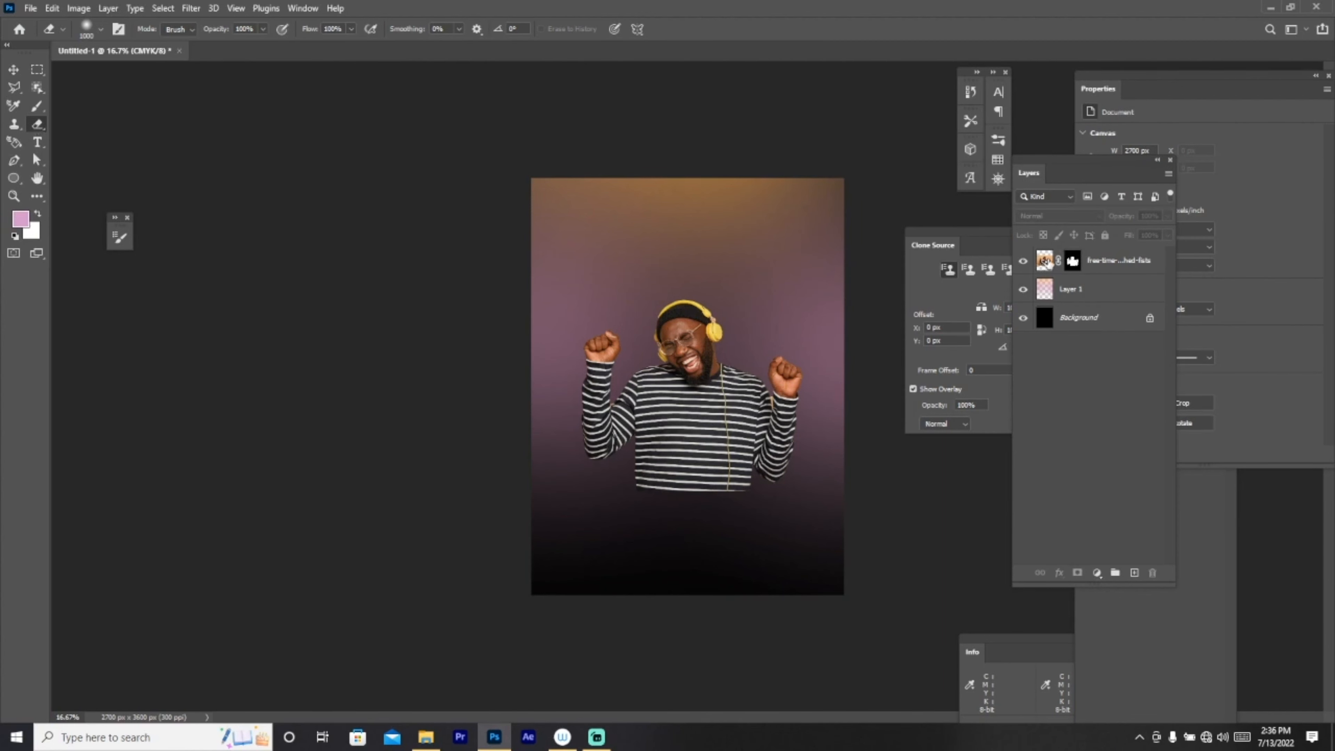
left_click(1047, 263)
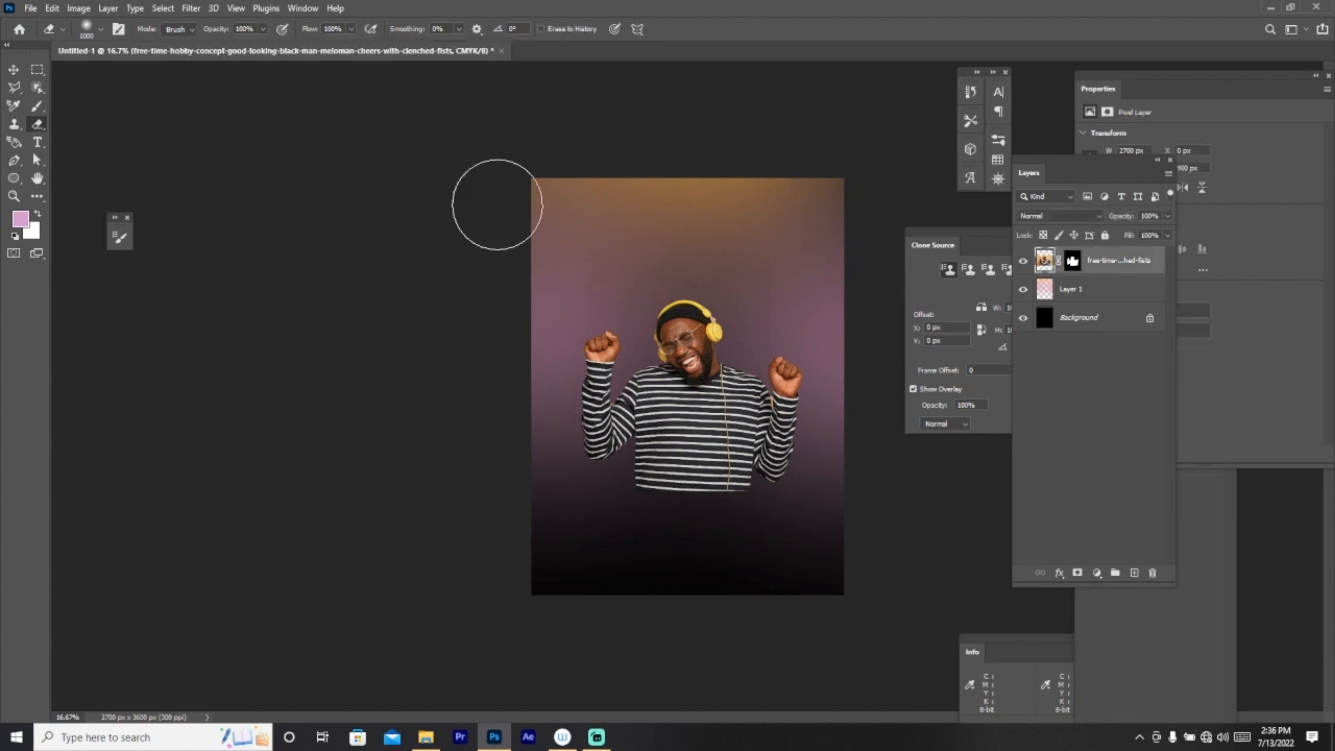
left_click(101, 30)
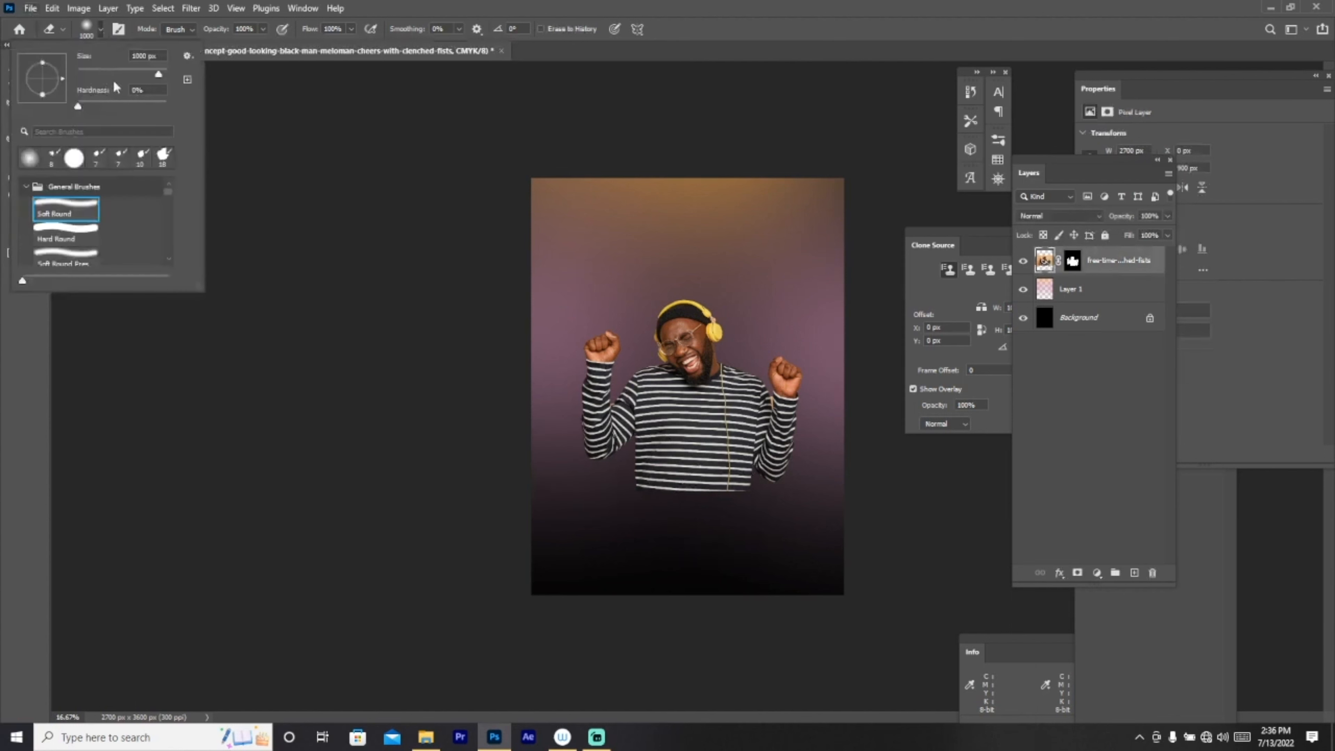
left_click(143, 74)
left_click(21, 349)
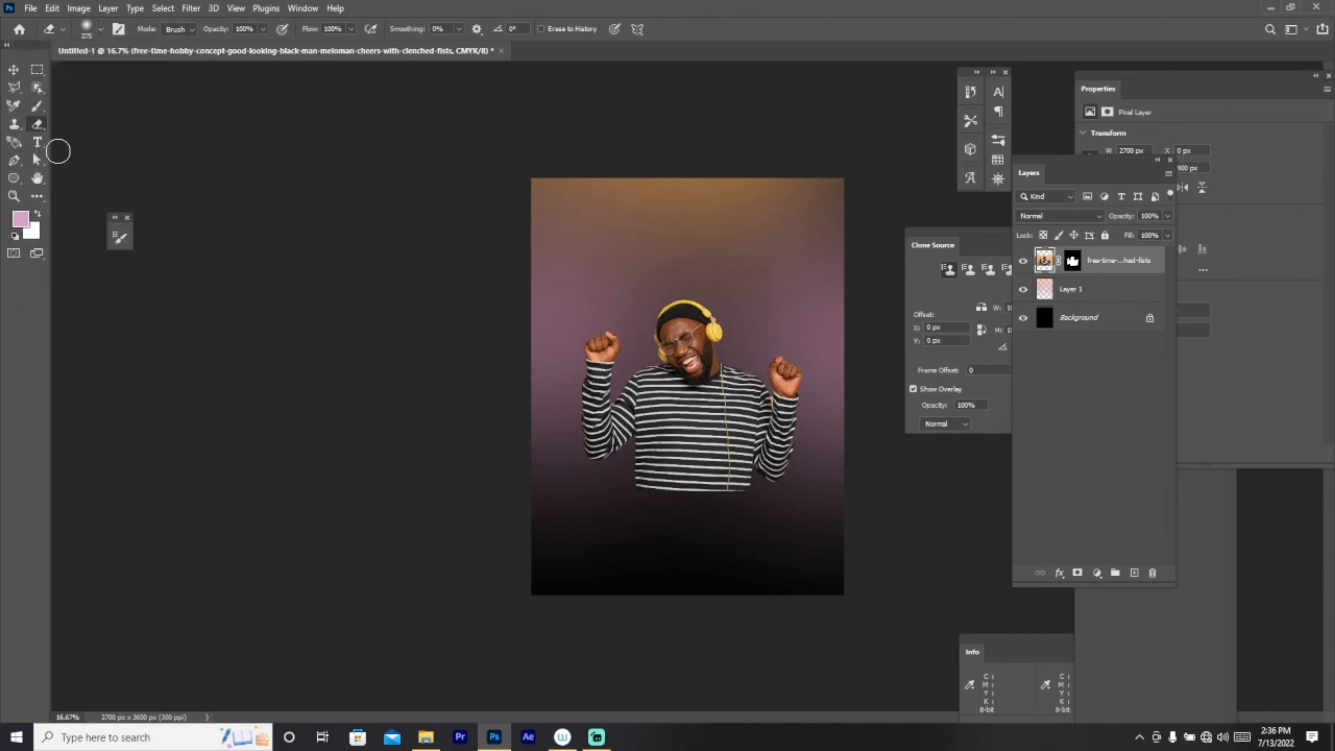
left_click(103, 30)
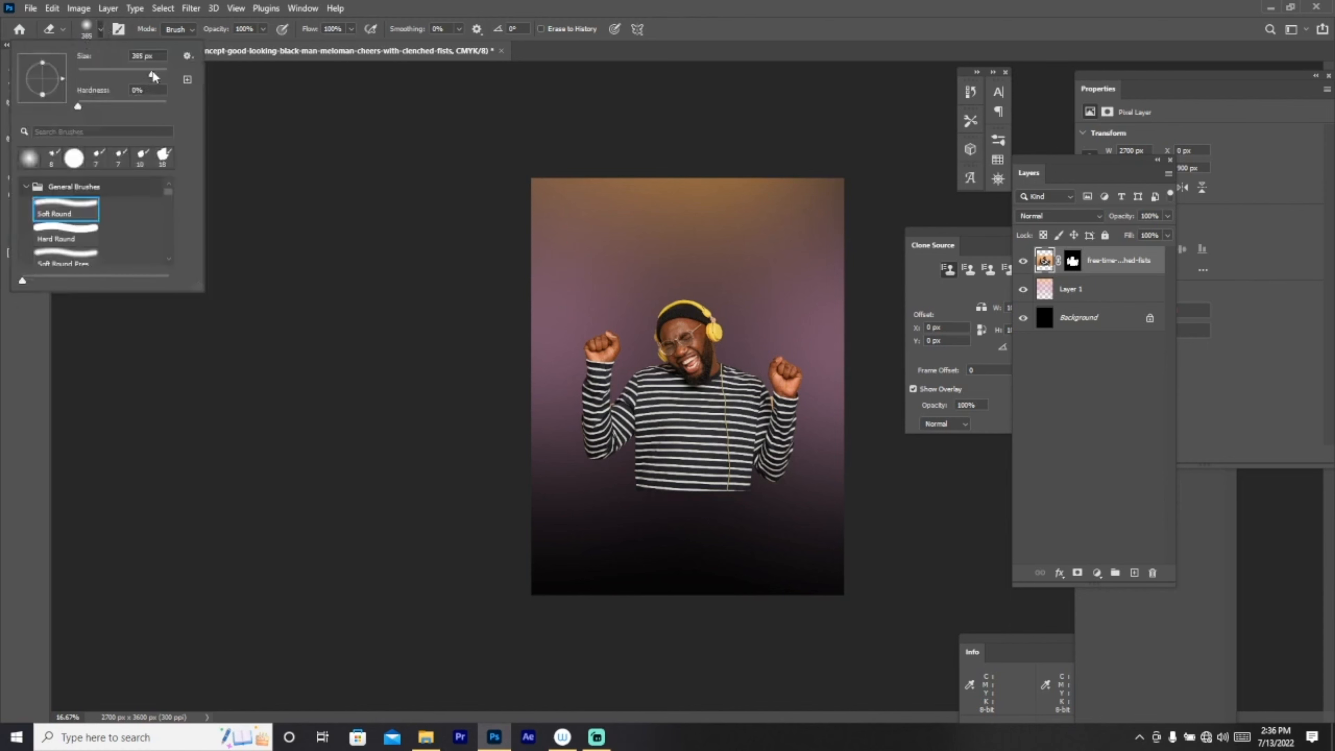
left_click_drag(154, 77, 158, 74)
left_click_drag(157, 74, 159, 76)
mouse_move(728, 550)
left_mouse_down()
mouse_move(658, 537)
mouse_move(595, 547)
mouse_move(626, 529)
mouse_move(770, 539)
mouse_move(743, 548)
mouse_move(621, 520)
mouse_move(673, 540)
mouse_move(623, 533)
mouse_move(632, 520)
mouse_move(757, 543)
mouse_move(652, 530)
left_mouse_up()
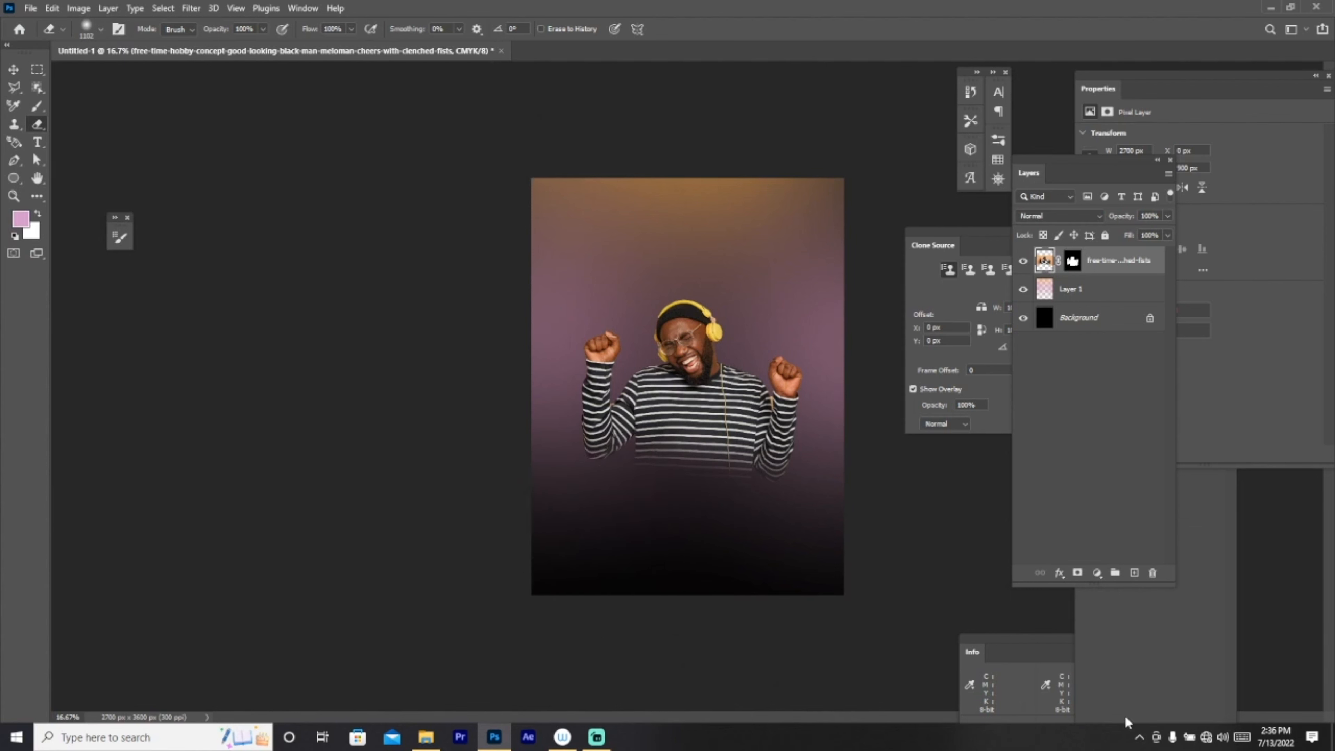
Step: Scale the man's photo up to about 119% with Free Transform
key("ctrl+t")
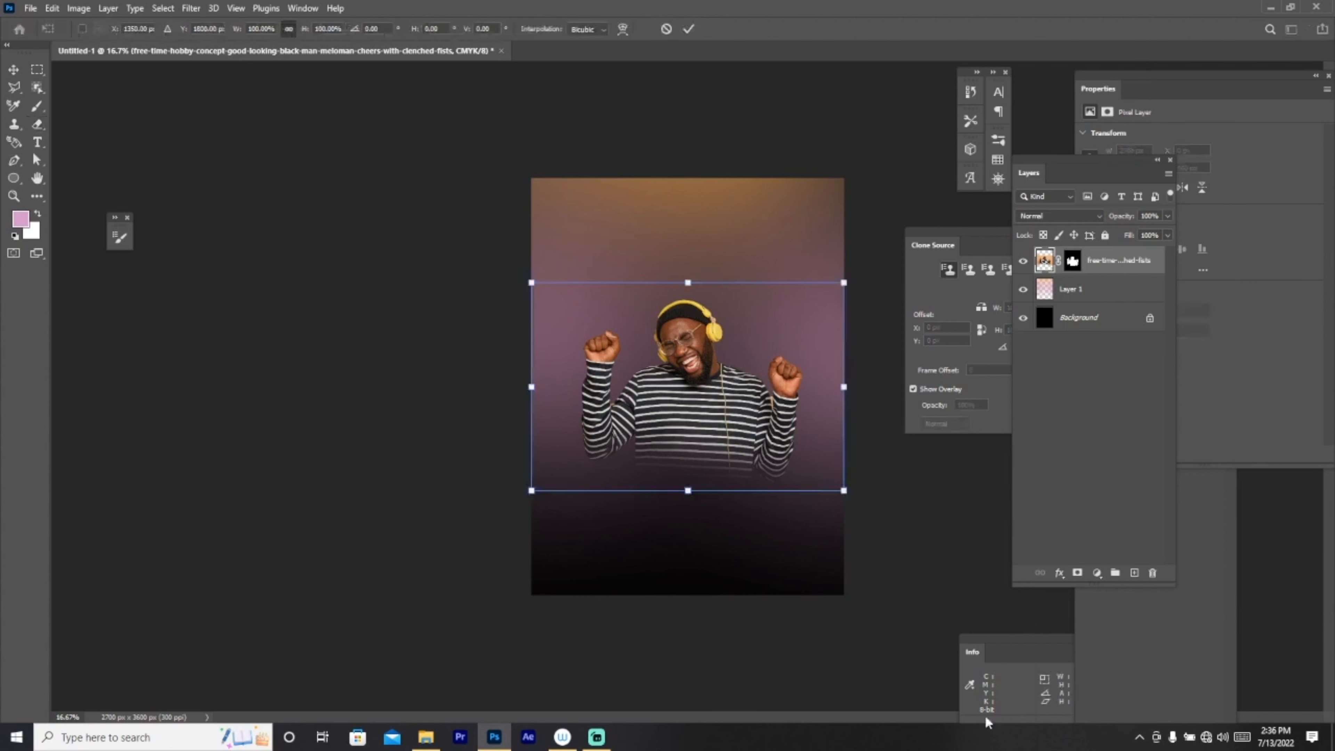
left_click_drag(688, 282, 687, 249)
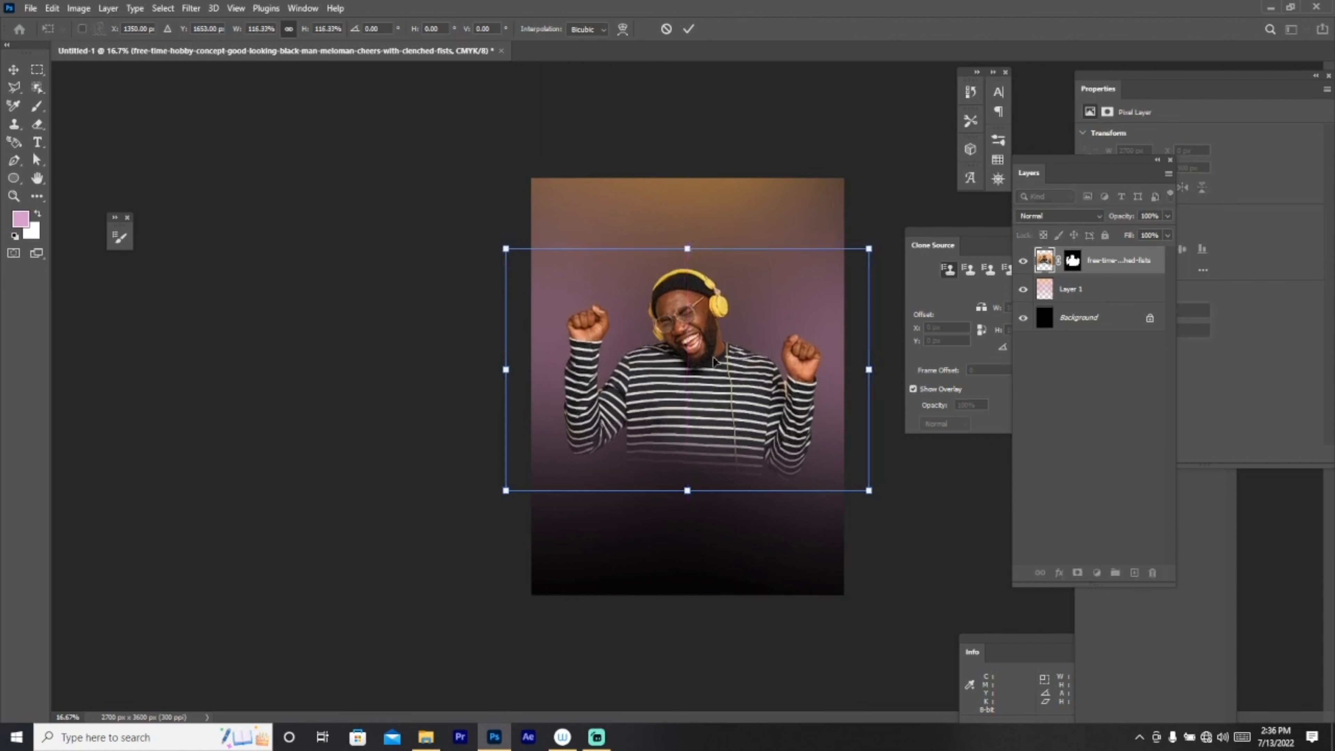
left_click(688, 29)
key("e")
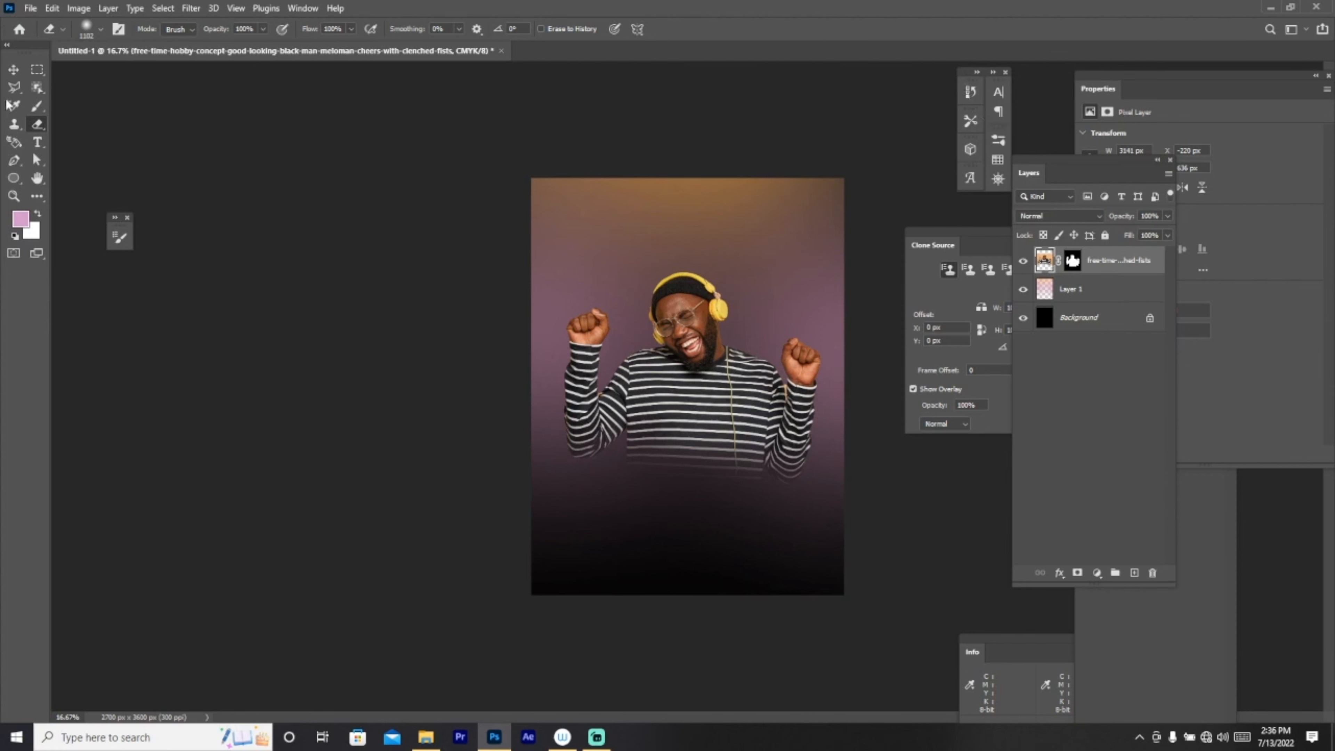
Step: Add pink 'PARTY' text in Franklin Gothic Heavy 36 pt near the shirt hem
left_click(37, 143)
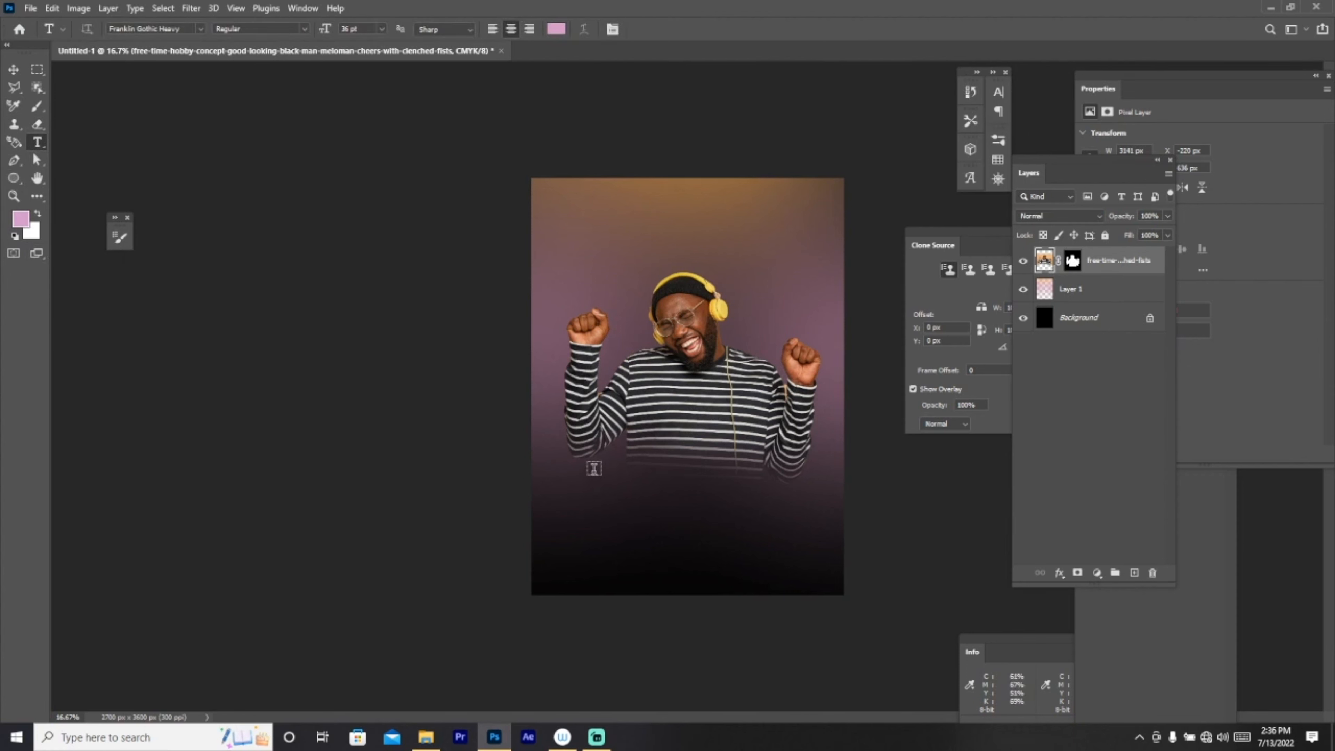
left_click(593, 468)
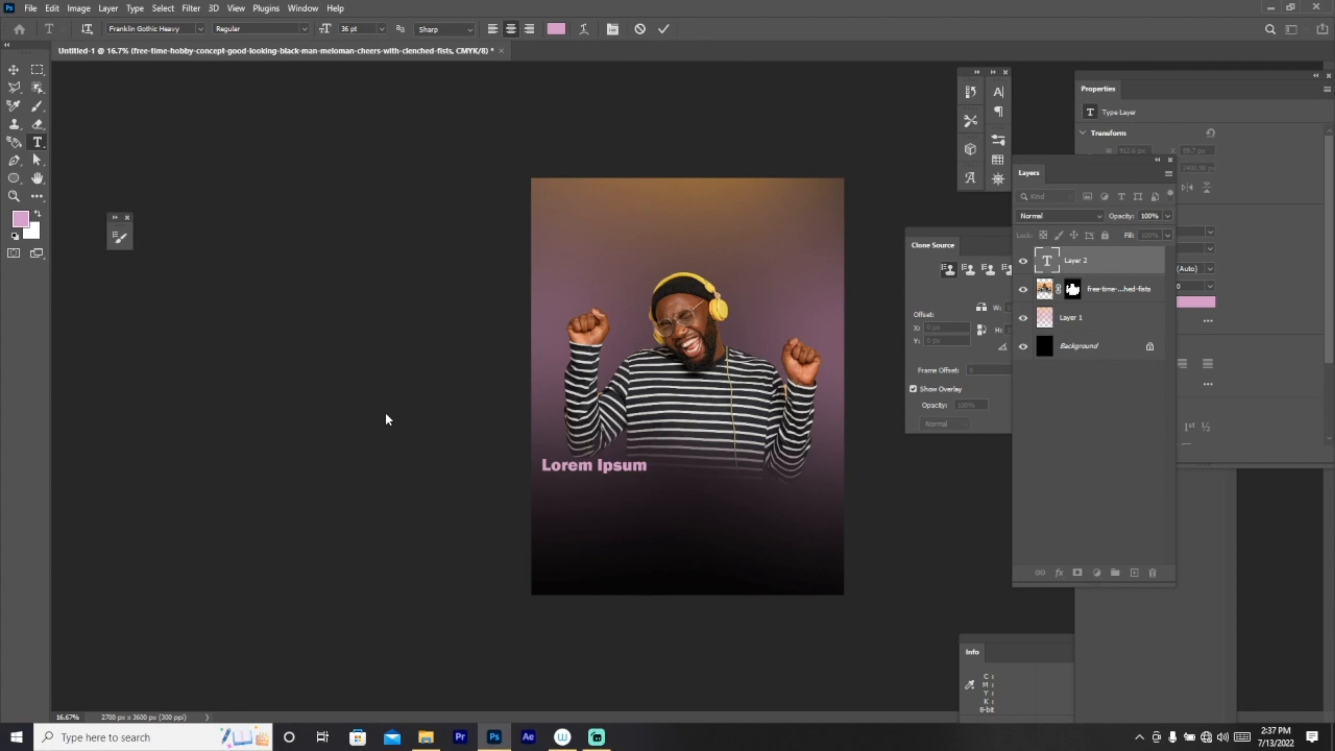
type("PART")
type("Y")
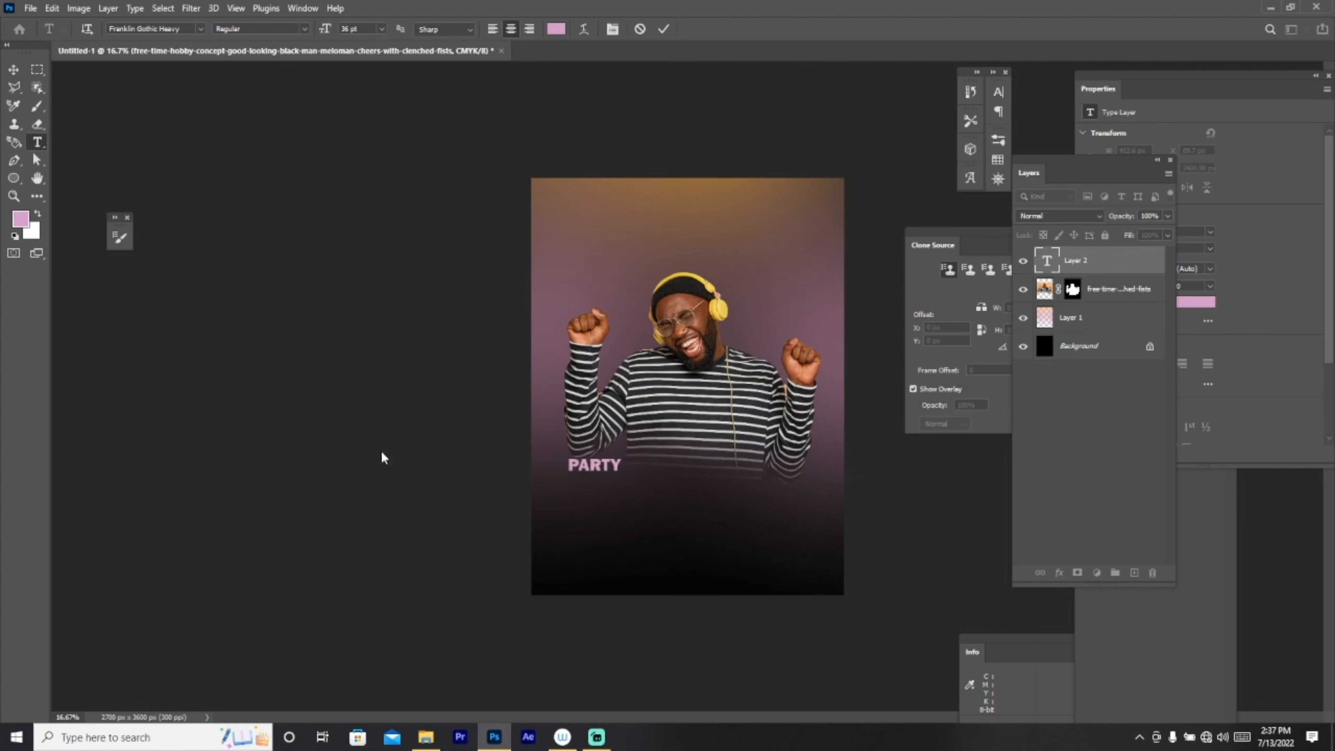
left_click(15, 72)
key("ctrl+t")
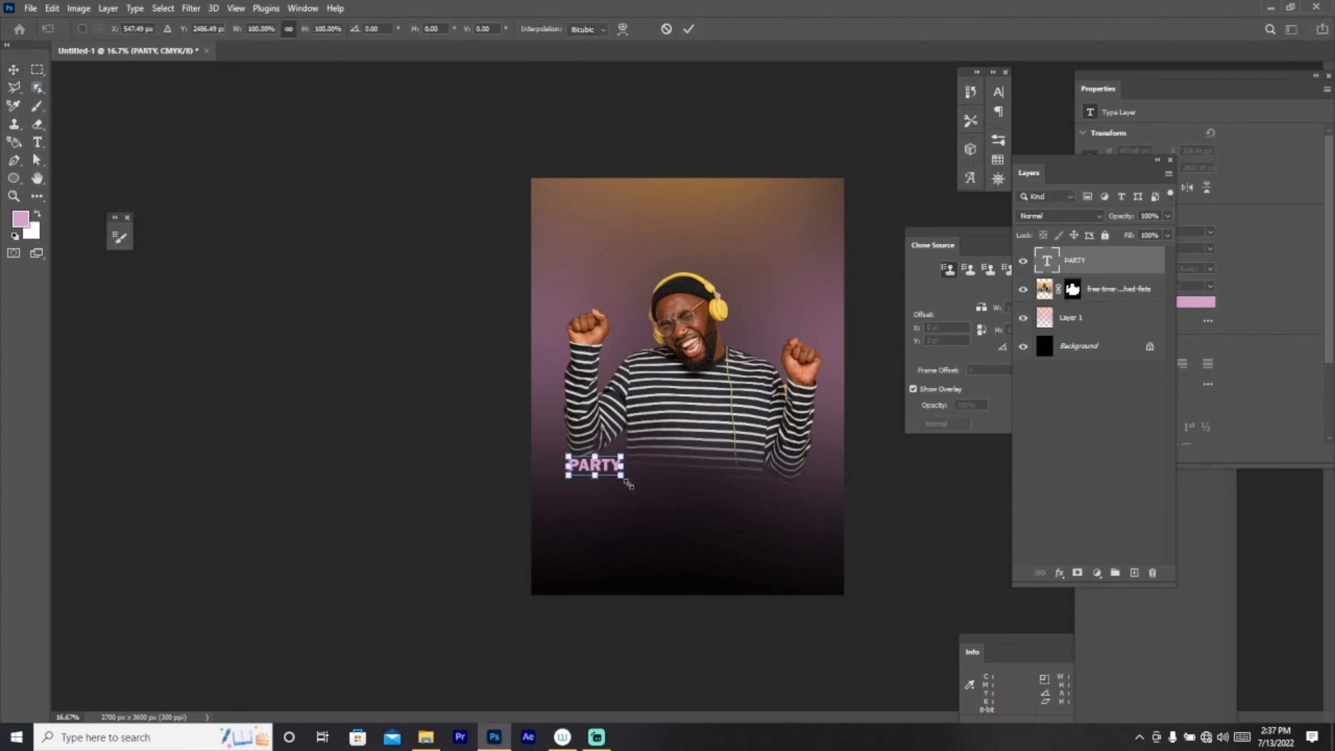
Step: Scale PARTY to about 409% and move it up, centred on the lower shirt
left_click_drag(628, 484, 784, 538)
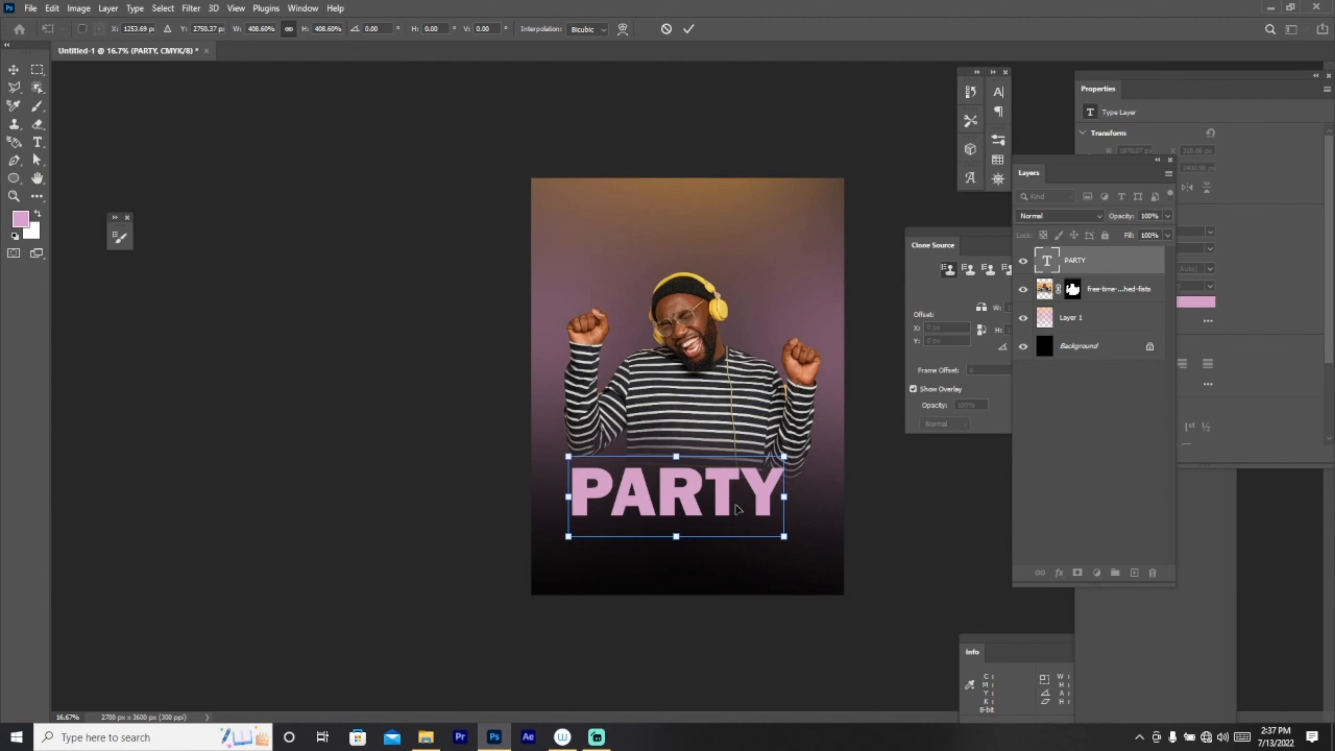
left_click_drag(719, 502, 724, 462)
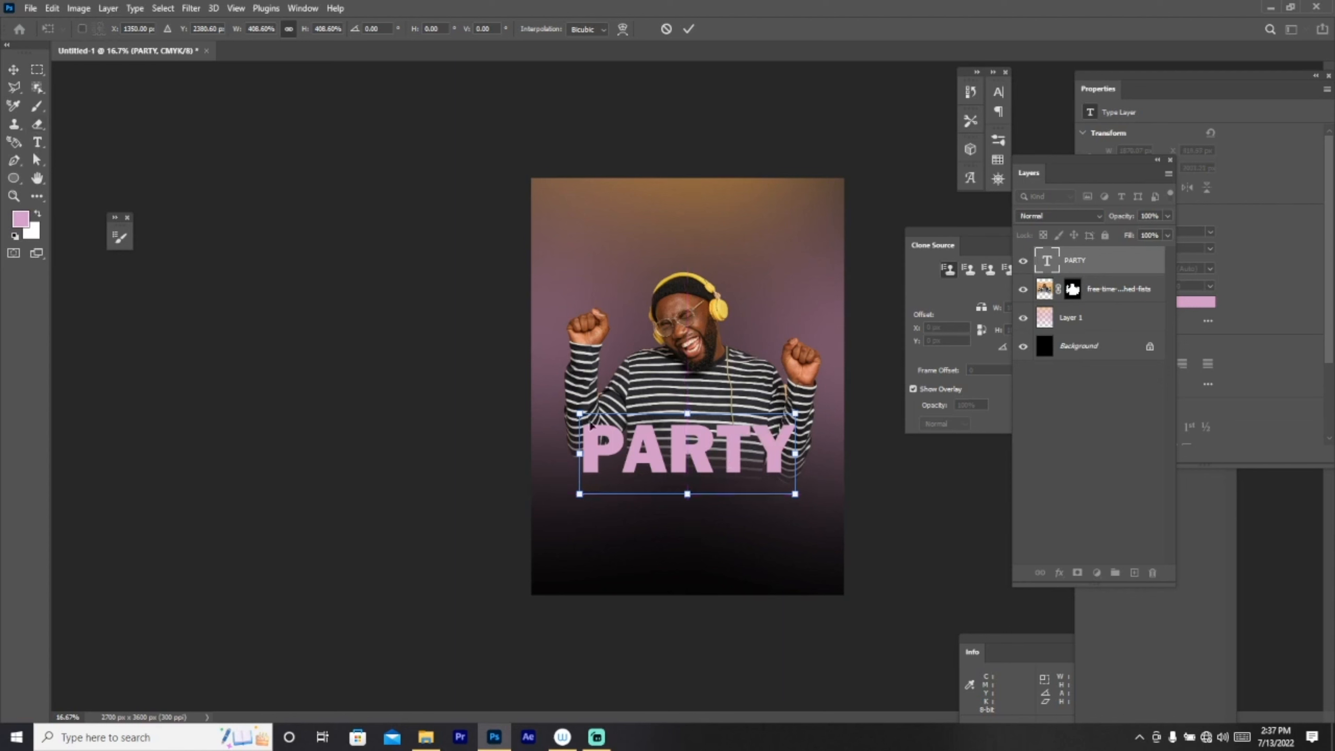
left_click(1107, 454)
left_click(1039, 259)
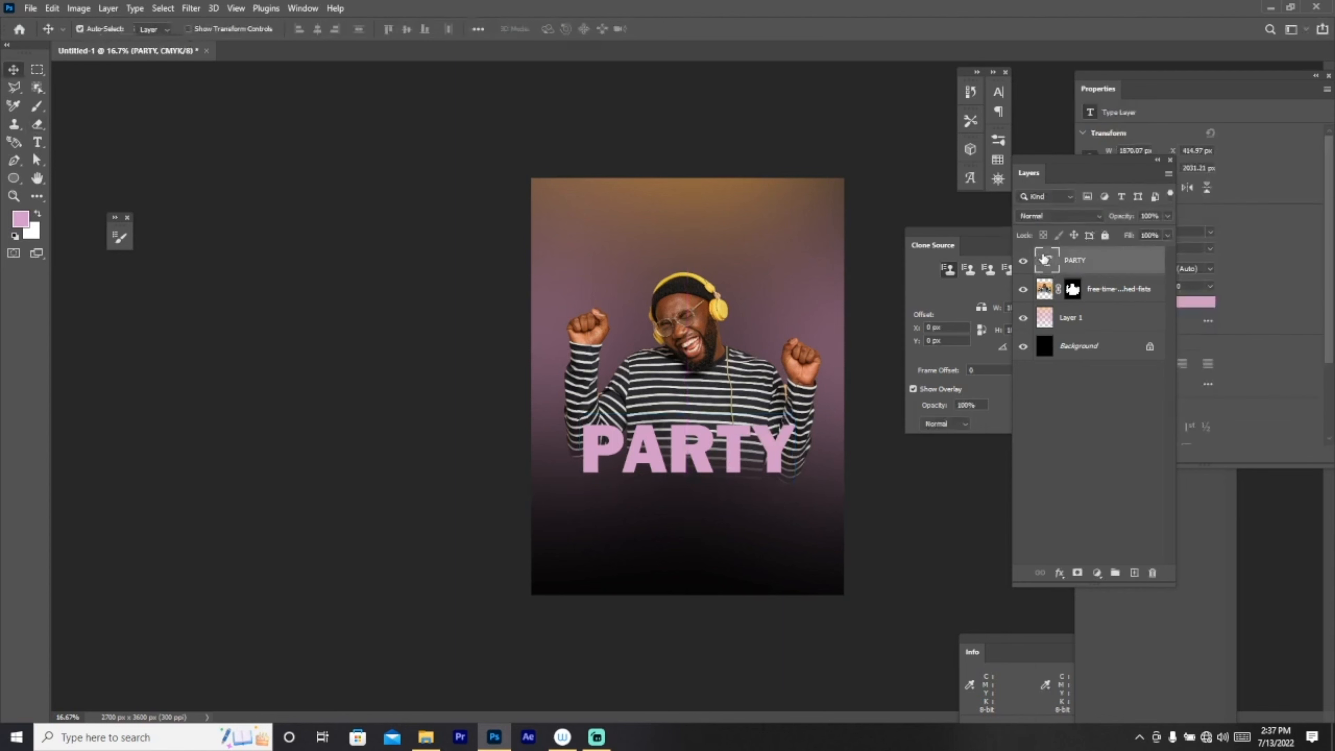
left_click(37, 142)
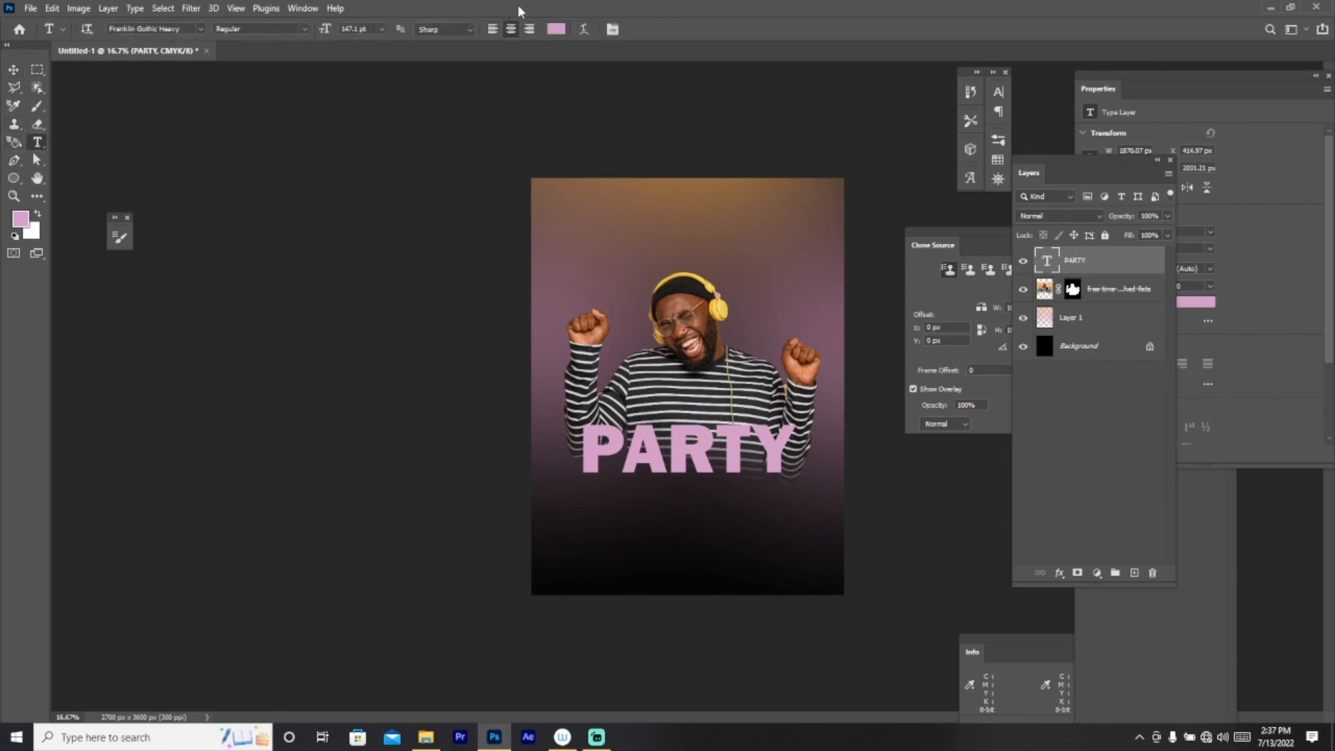
Step: Change the PARTY text colour to white
left_click(557, 31)
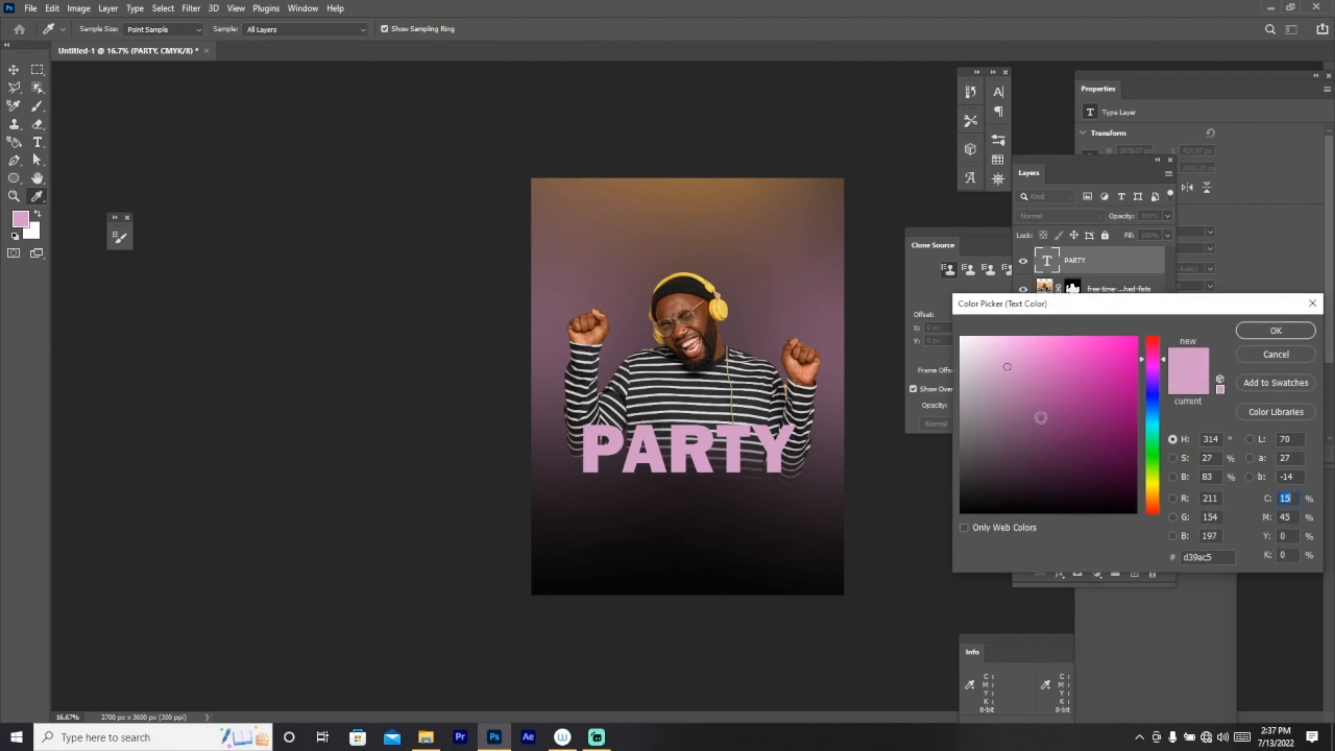
left_click_drag(1040, 418, 960, 337)
left_click(1251, 332)
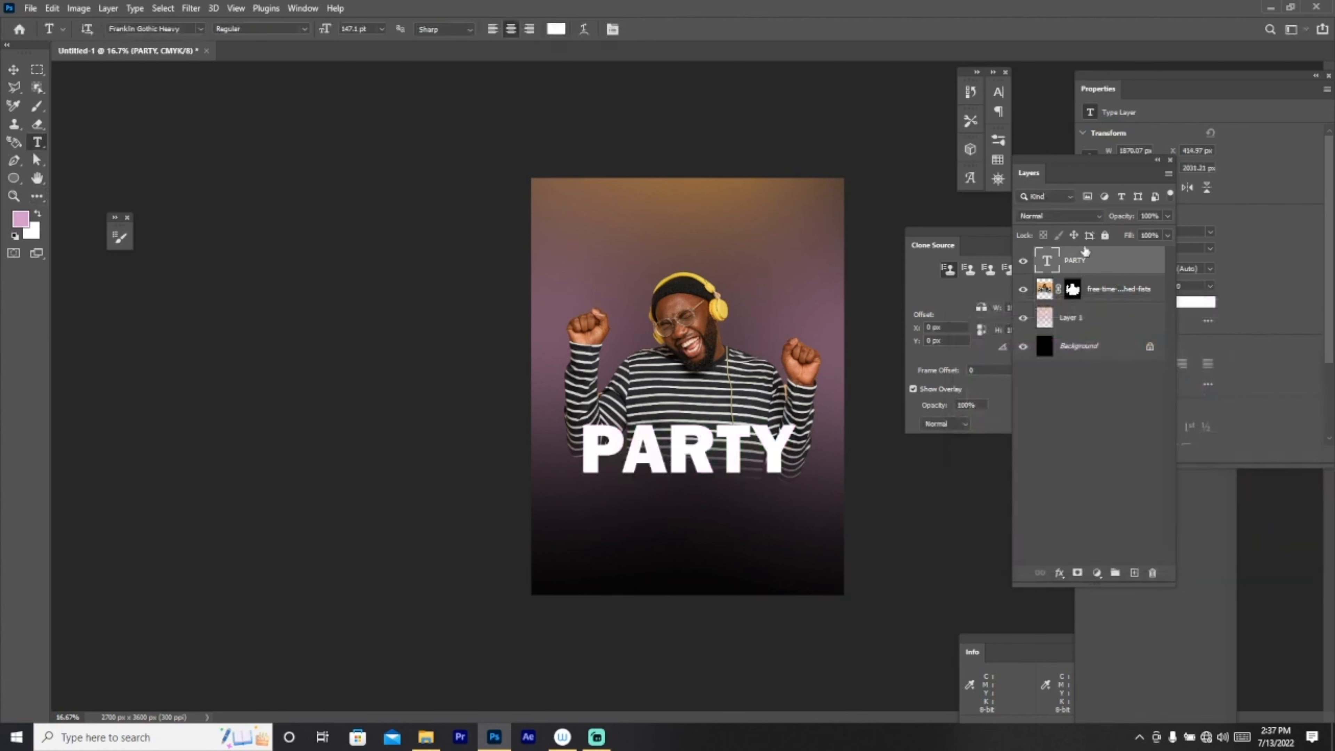
Step: Set the PARTY layer to Multiply blending and bring up its Blending Options
left_click(1057, 216)
left_click(1043, 270)
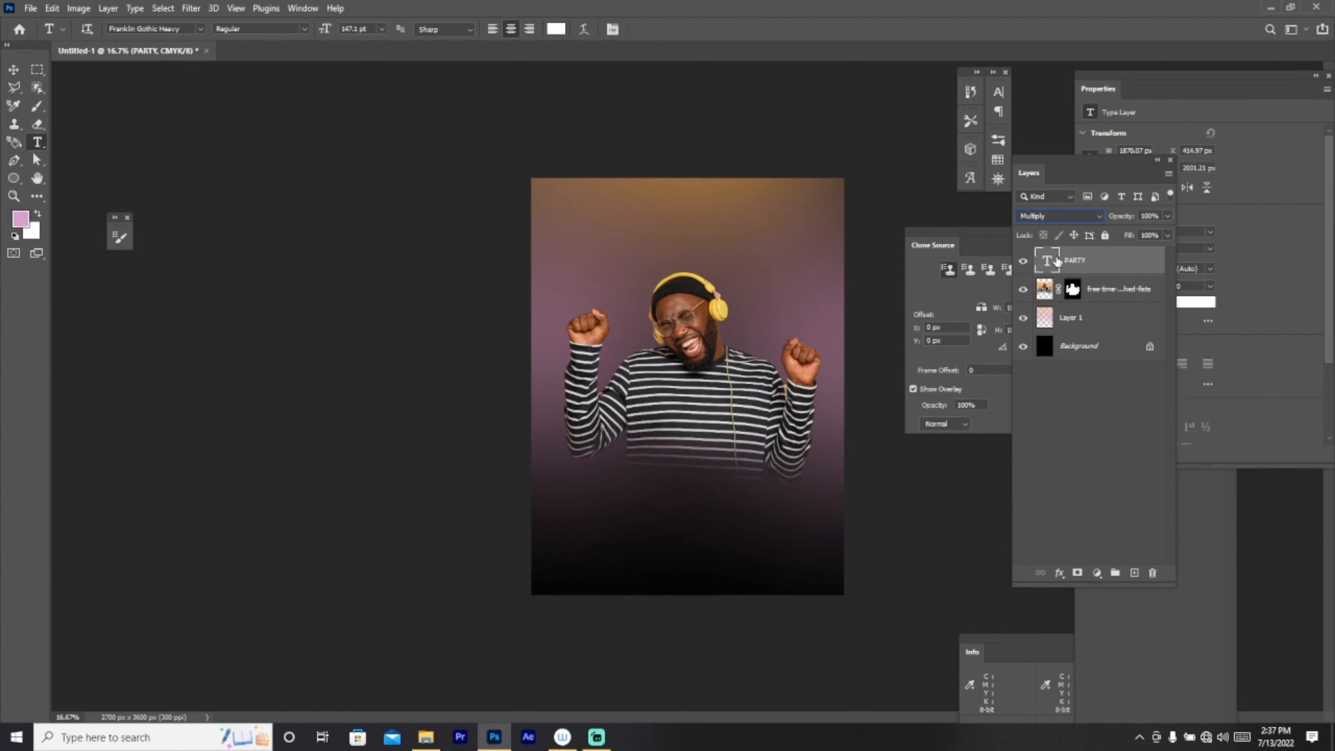
right_click(1082, 267)
left_click(1120, 108)
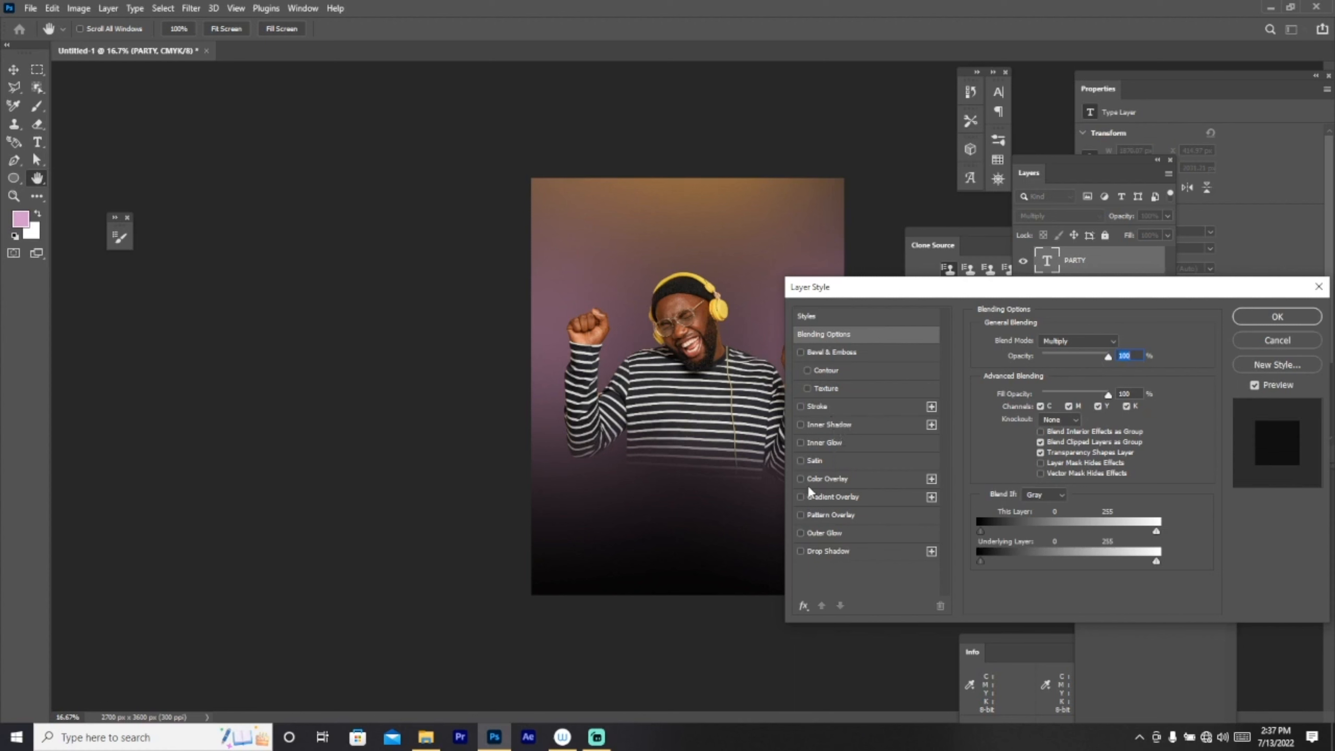
Step: Try an Inner Glow on PARTY, then replace it with an Outer Glow
left_click(800, 442)
left_click_drag(862, 296, 893, 292)
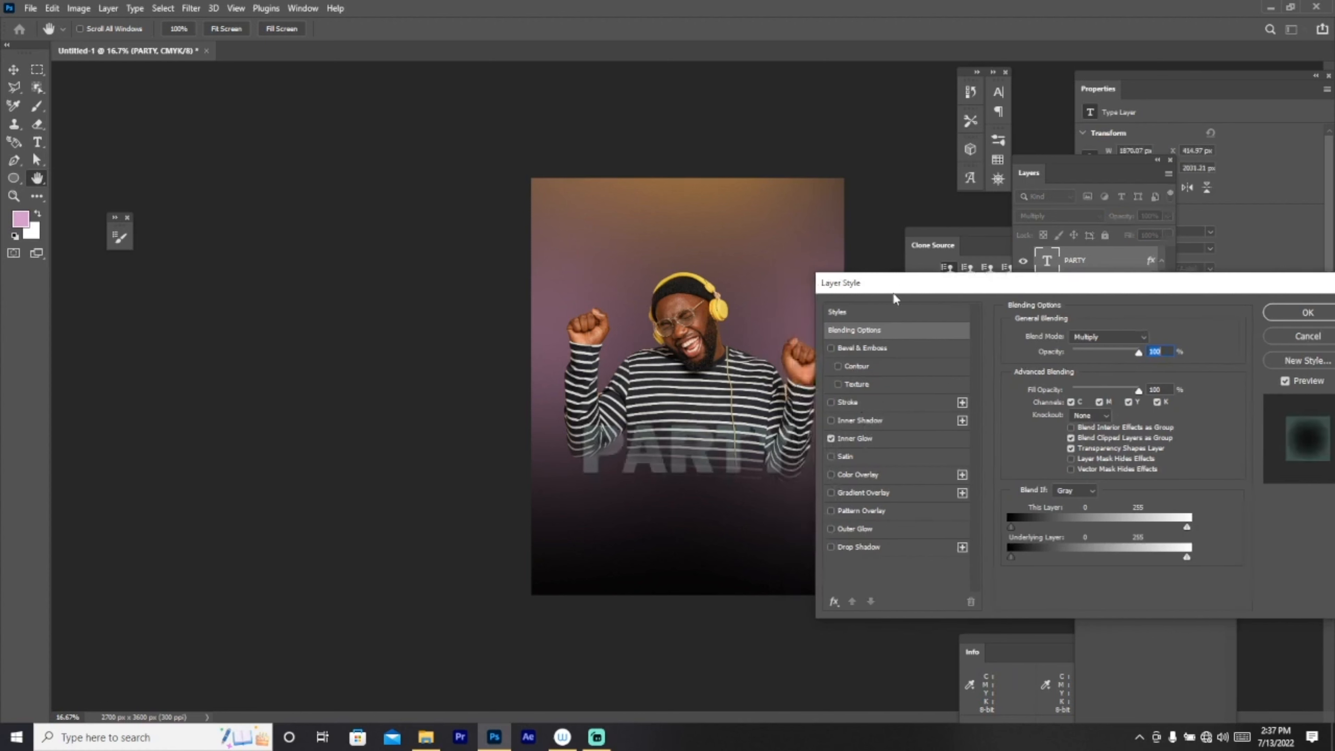
left_click(830, 438)
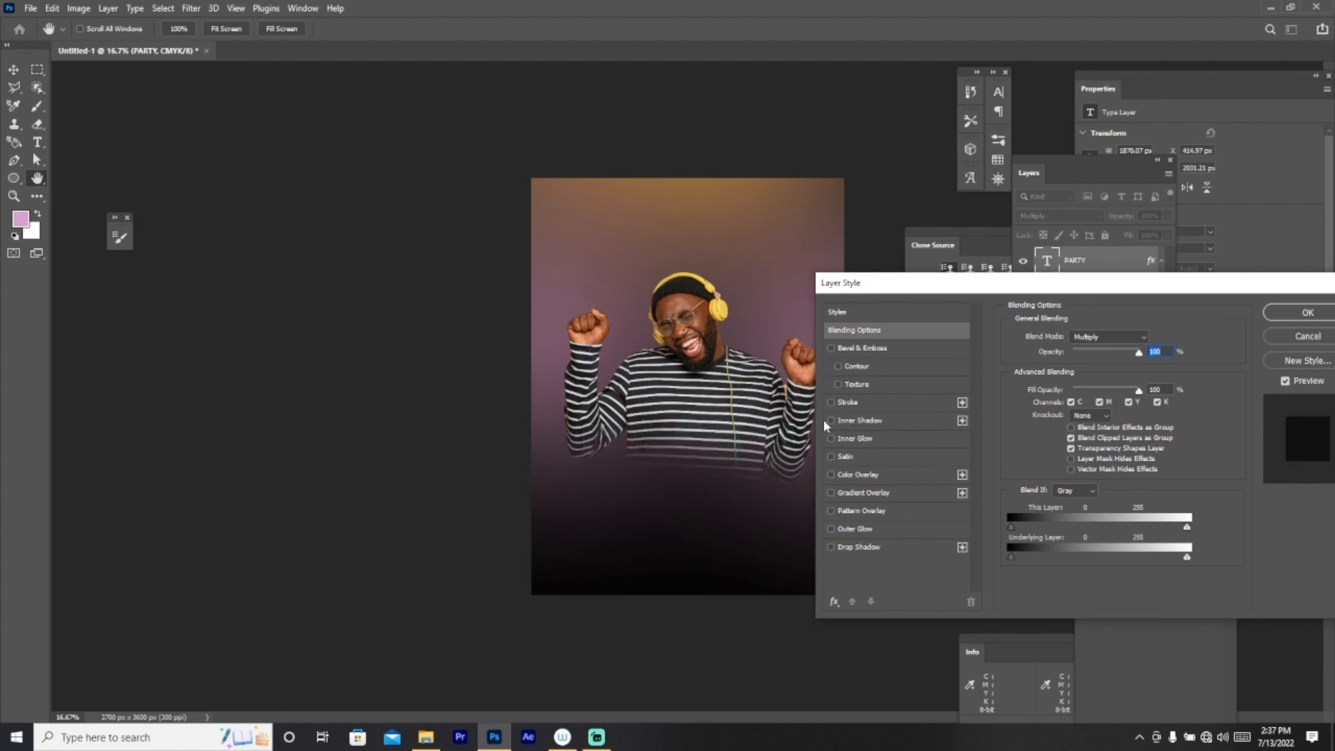
left_click(831, 530)
left_click(867, 529)
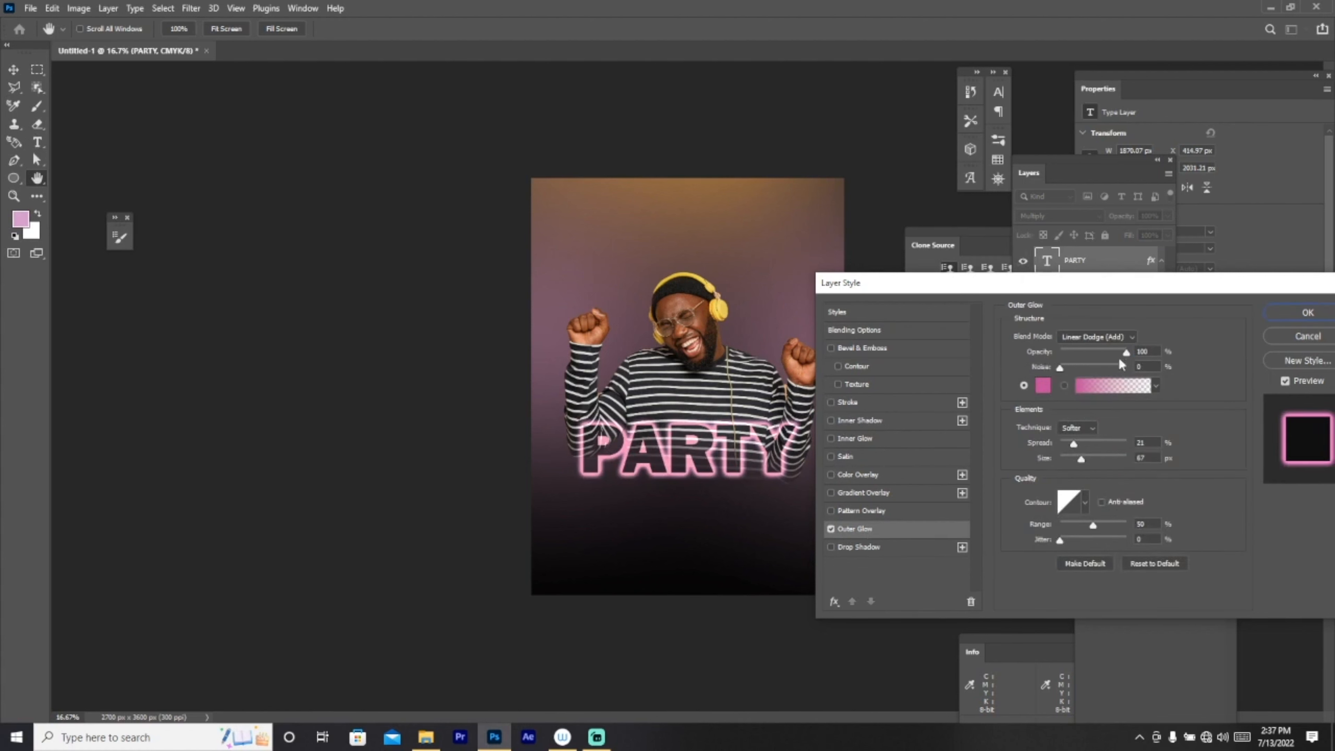
Step: Set the Outer Glow to opacity 100, noise 0, spread 69 and size 16
left_click_drag(1124, 353, 1162, 355)
mouse_move(1070, 443)
left_mouse_down()
mouse_move(1075, 458)
mouse_move(1077, 443)
left_mouse_up()
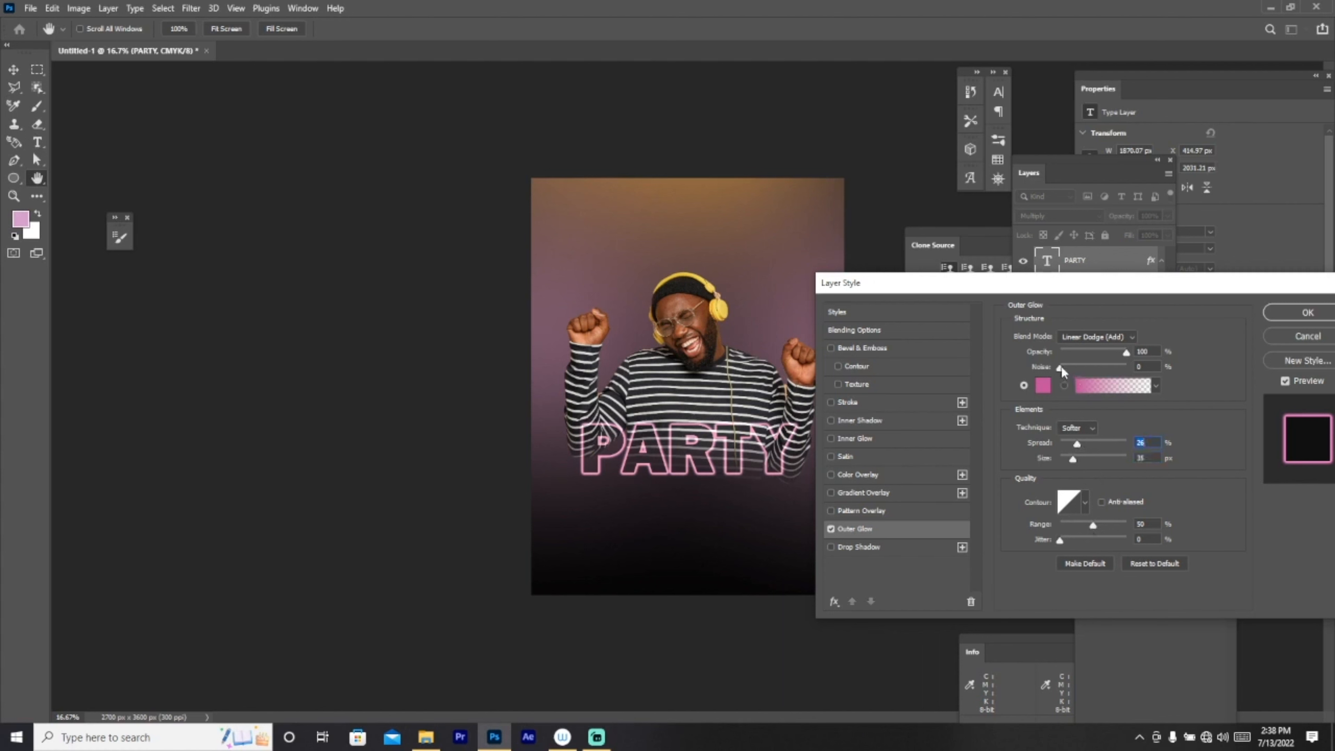
left_click_drag(1063, 364, 1035, 359)
mouse_move(1078, 443)
left_mouse_down()
mouse_move(1105, 439)
mouse_move(1068, 454)
left_mouse_up()
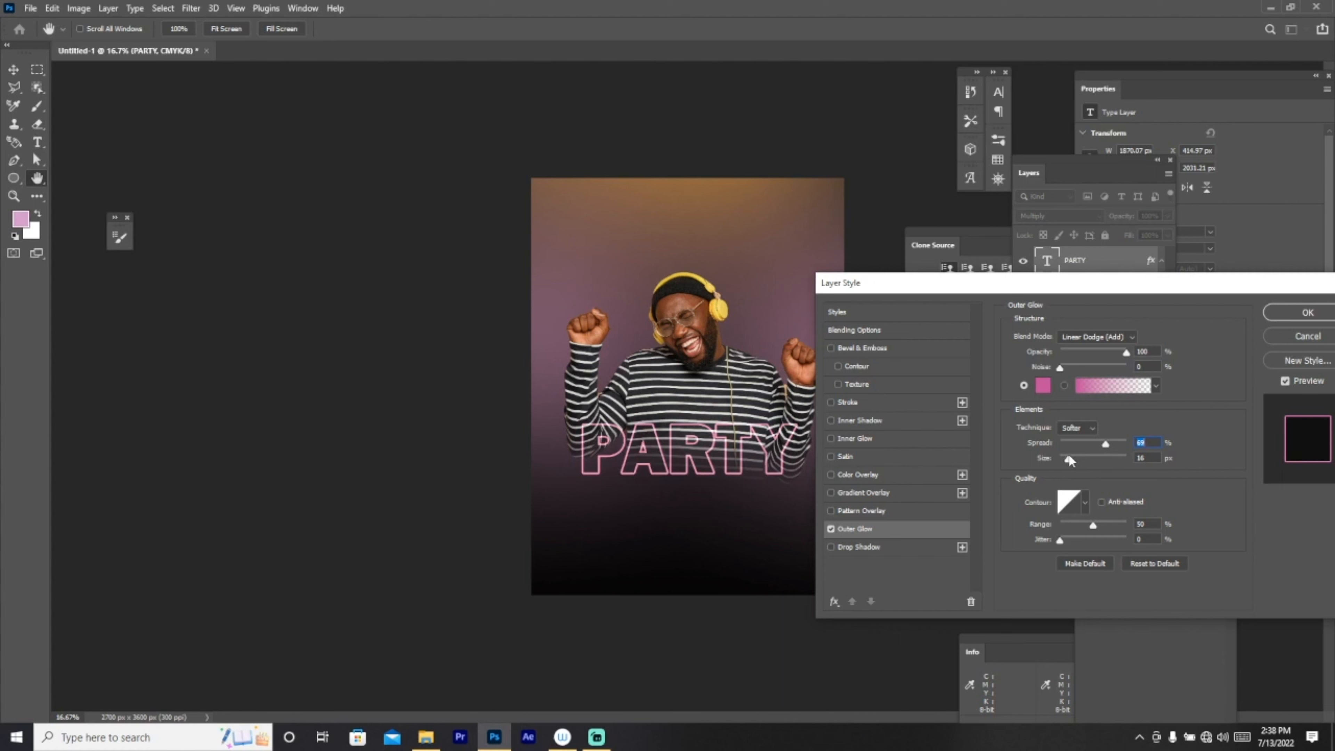
left_click(1068, 456)
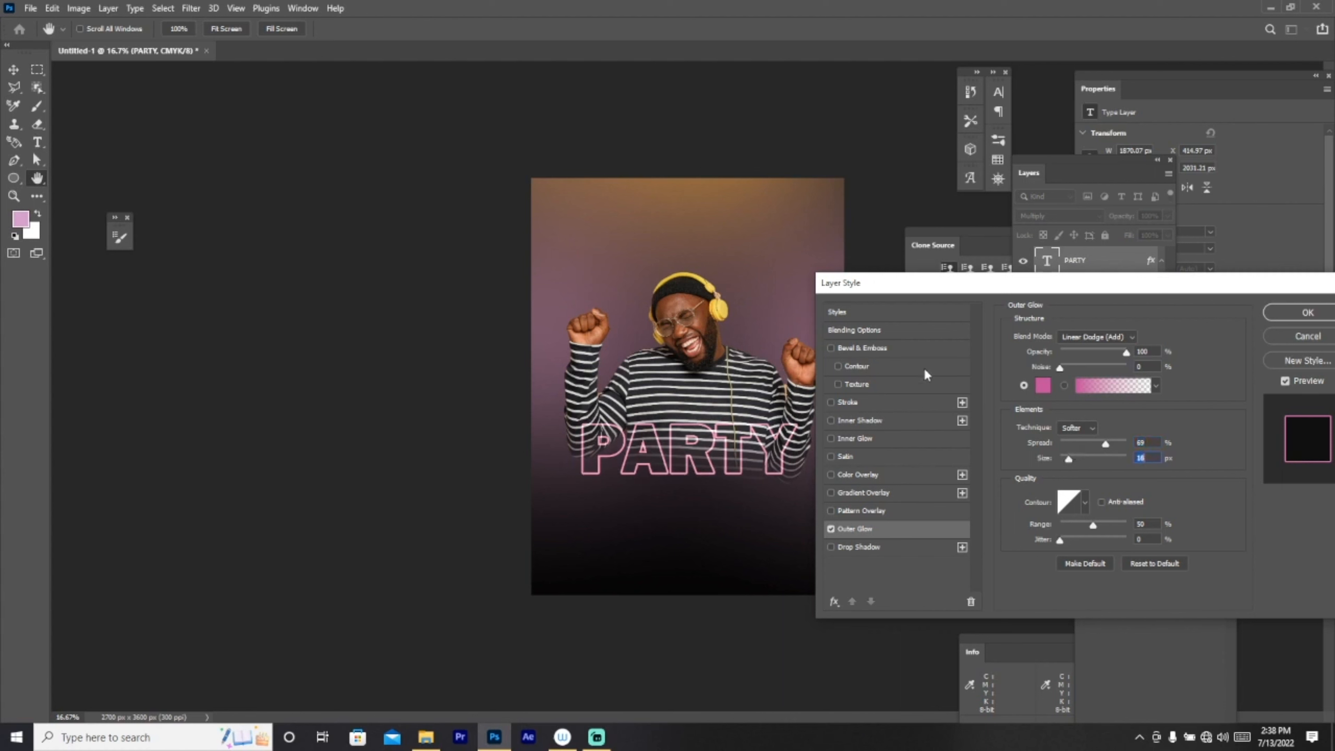
left_click(1043, 386)
Step: Make the Outer Glow bright yellow #ffce00 and widen its spread to 100
left_click(725, 301)
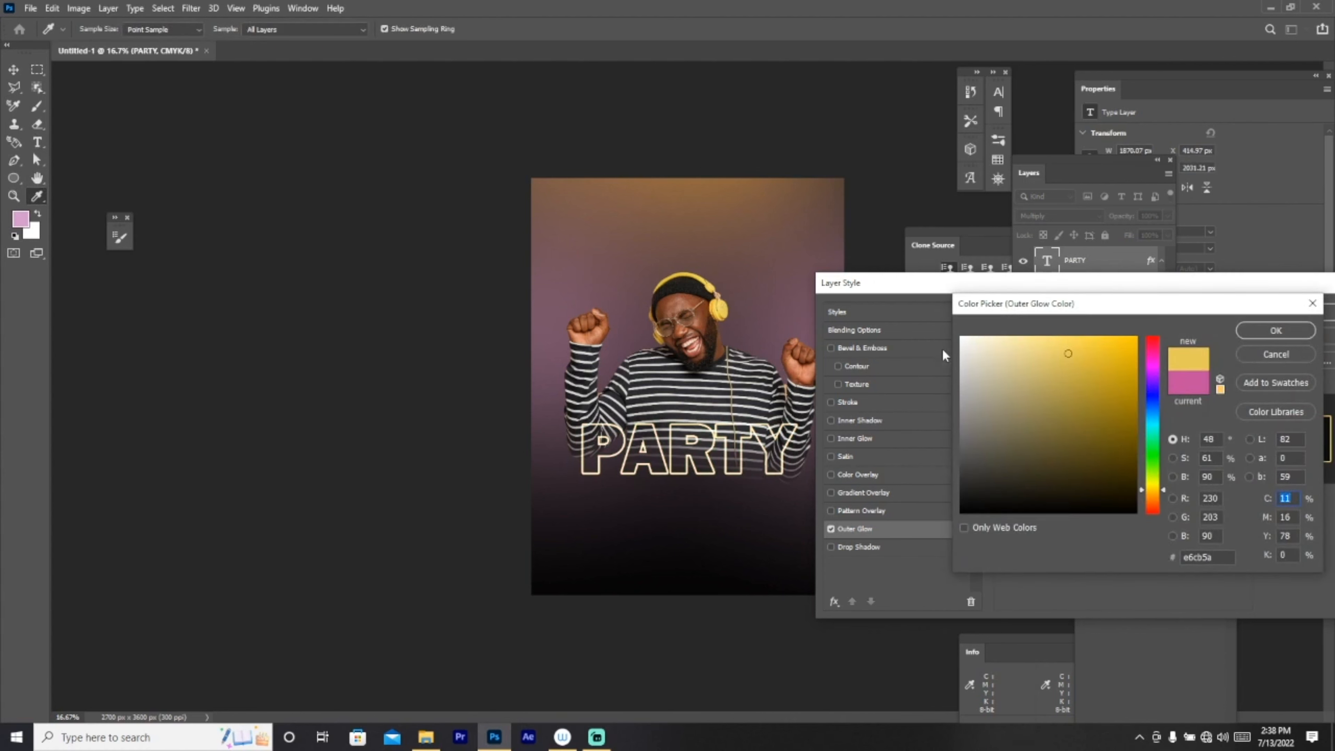
left_click(1124, 347)
left_click_drag(1124, 347, 1172, 307)
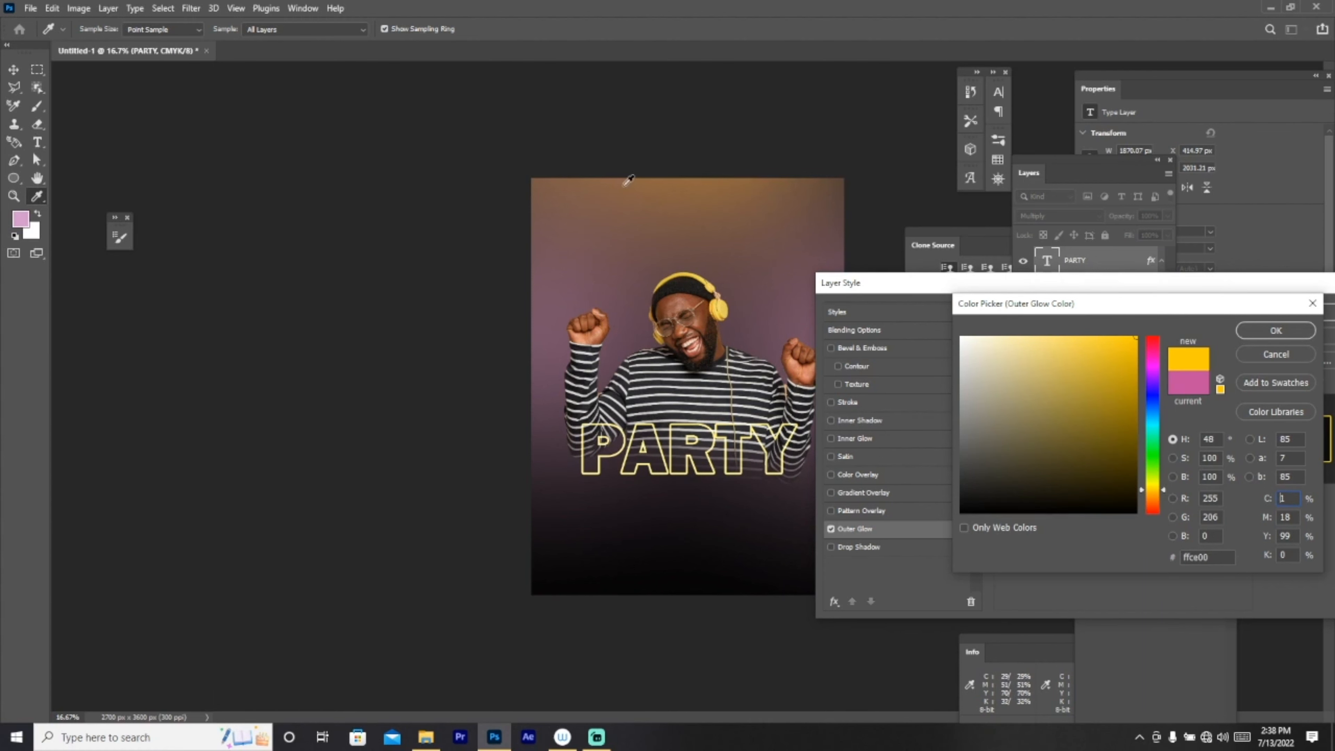
left_click(1271, 330)
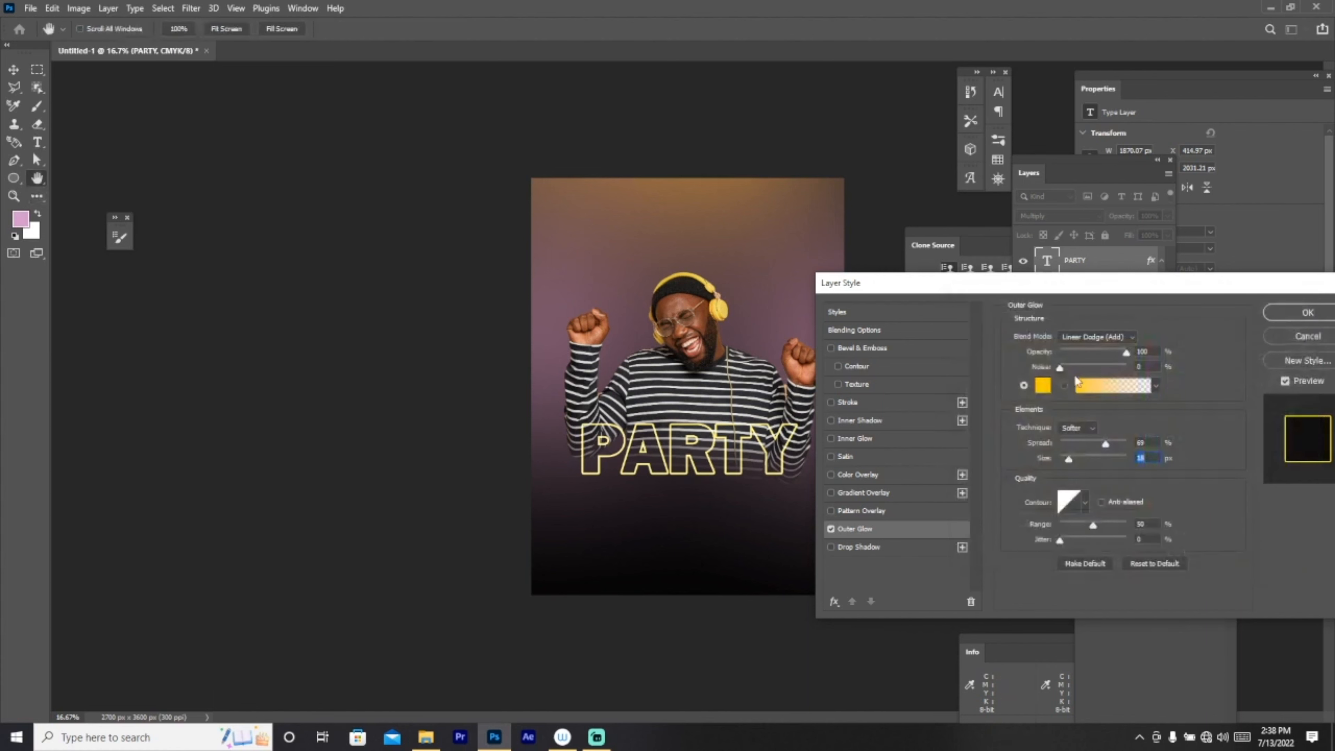
left_click_drag(1106, 447, 1068, 457)
key("Tab")
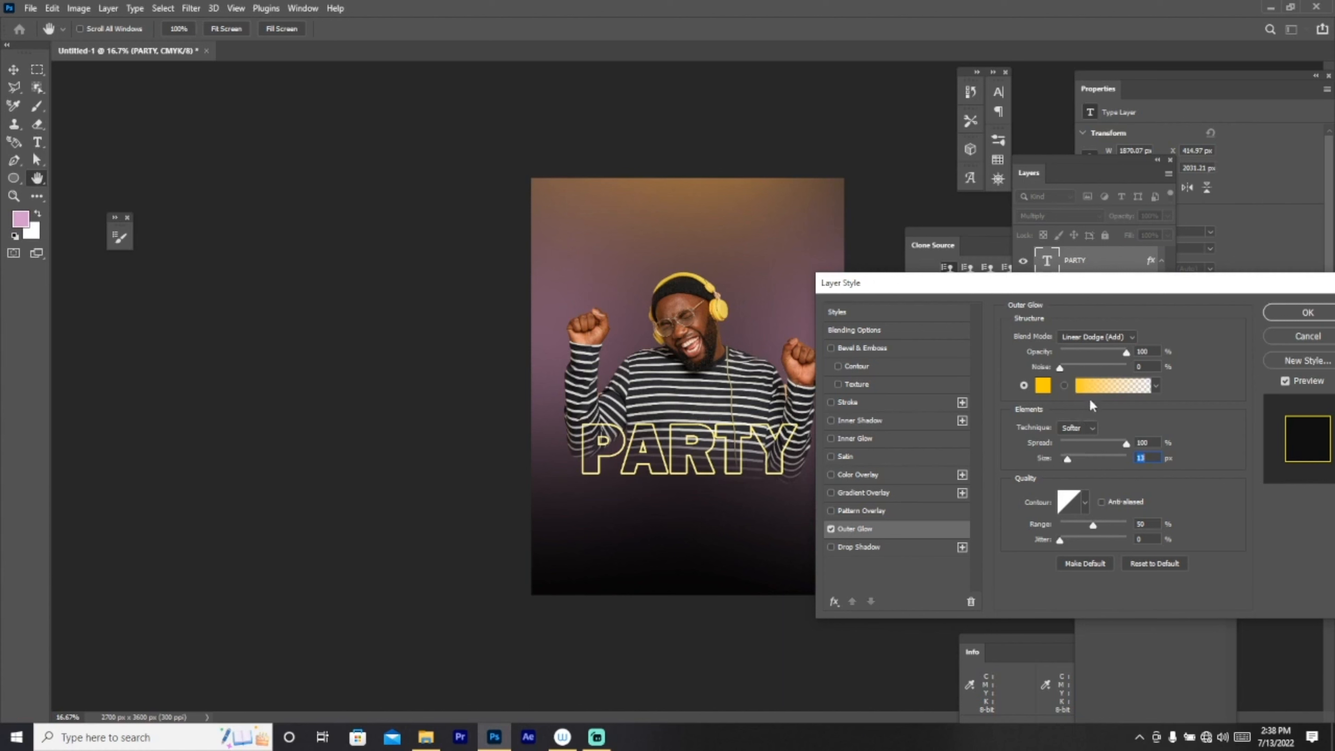
Step: Apply the outer glow and recentre PARTY horizontally on the poster
left_click(1307, 312)
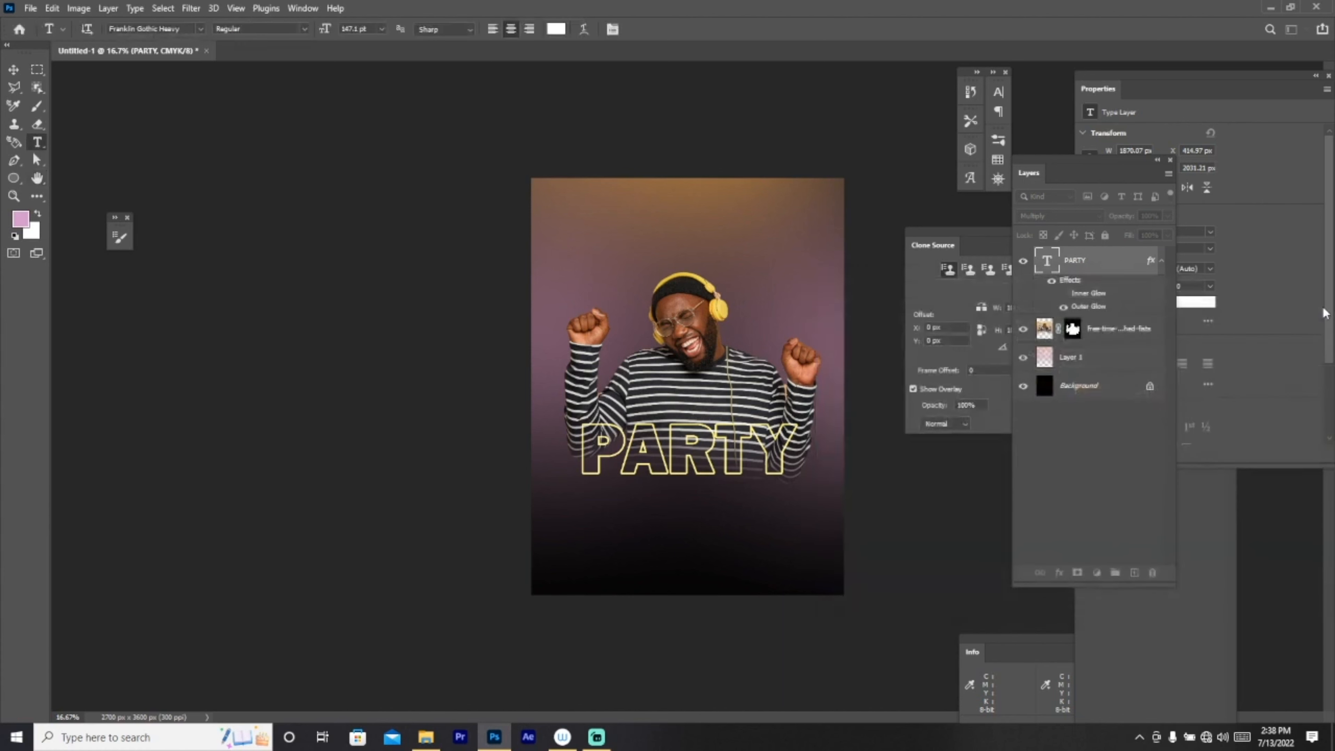
left_click(13, 70)
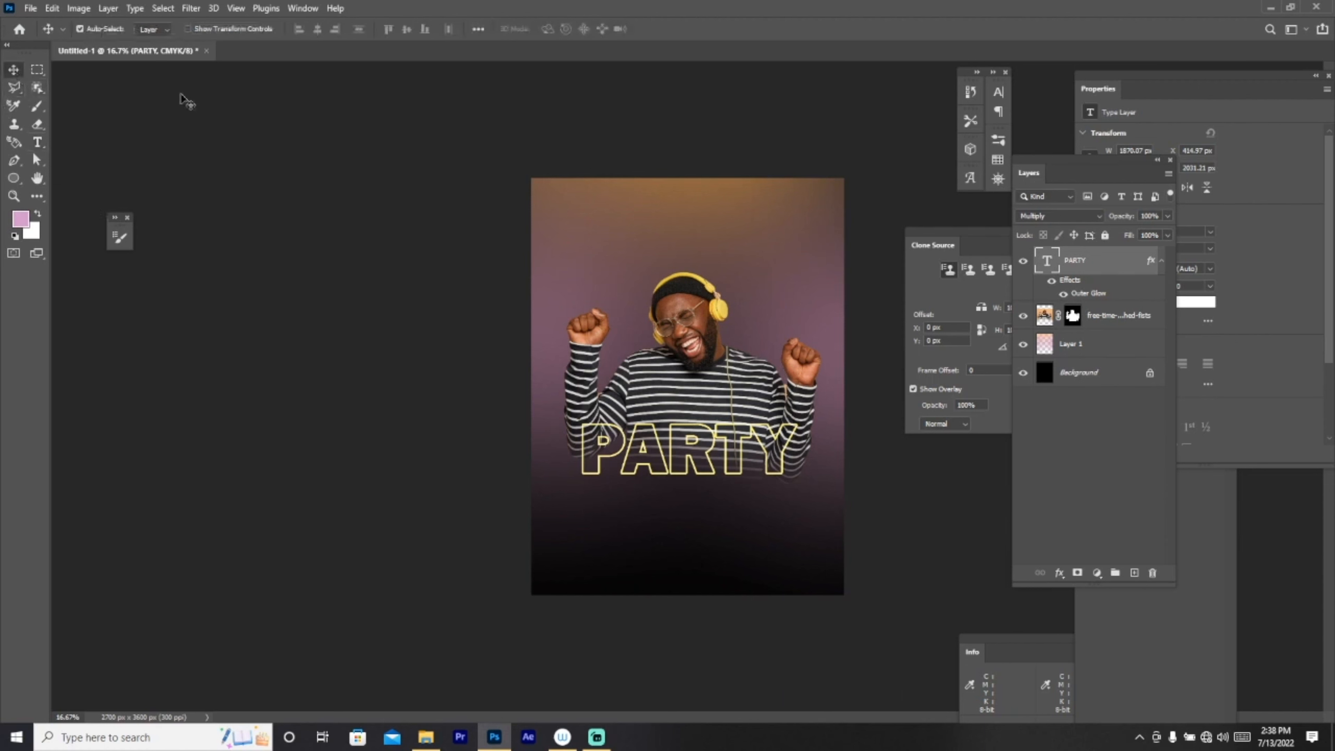
key("ctrl+t")
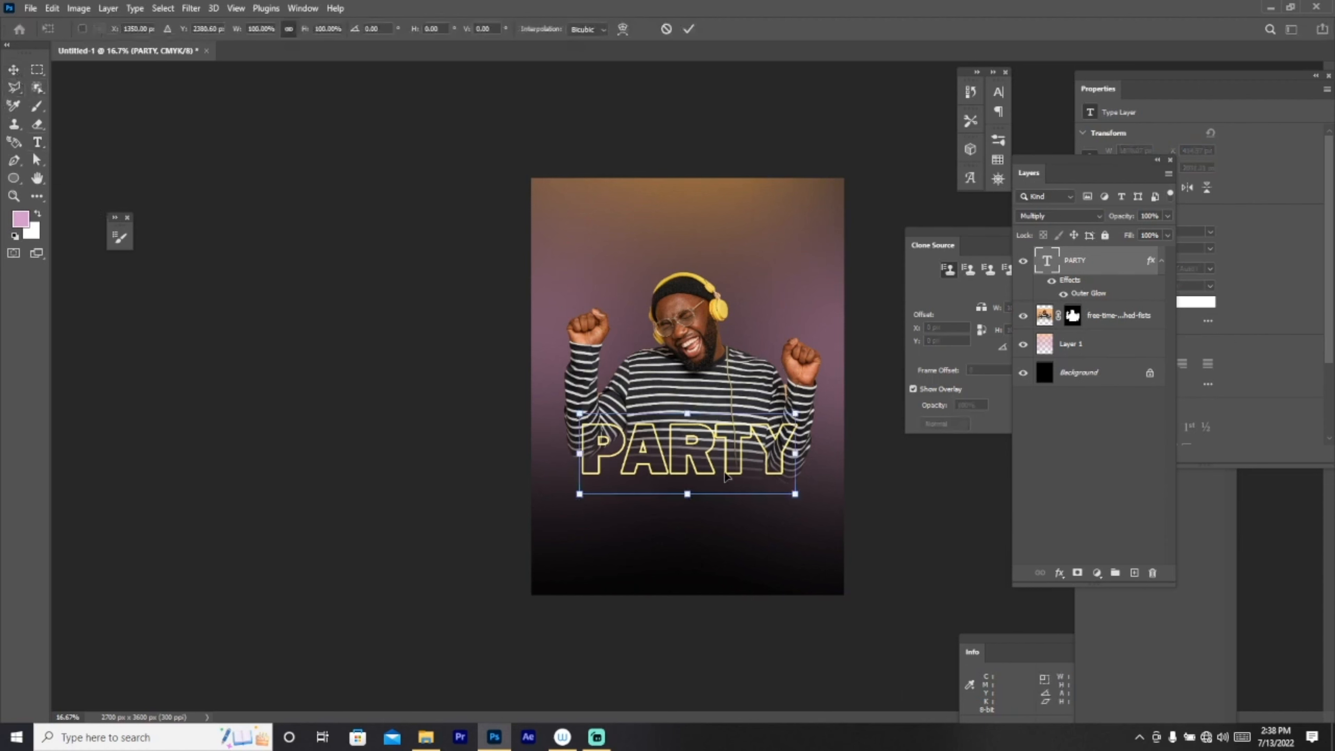
left_click_drag(725, 469, 728, 471)
key("Return")
Step: Rotate the man's photo layer about 3.5 degrees
left_click(1043, 316)
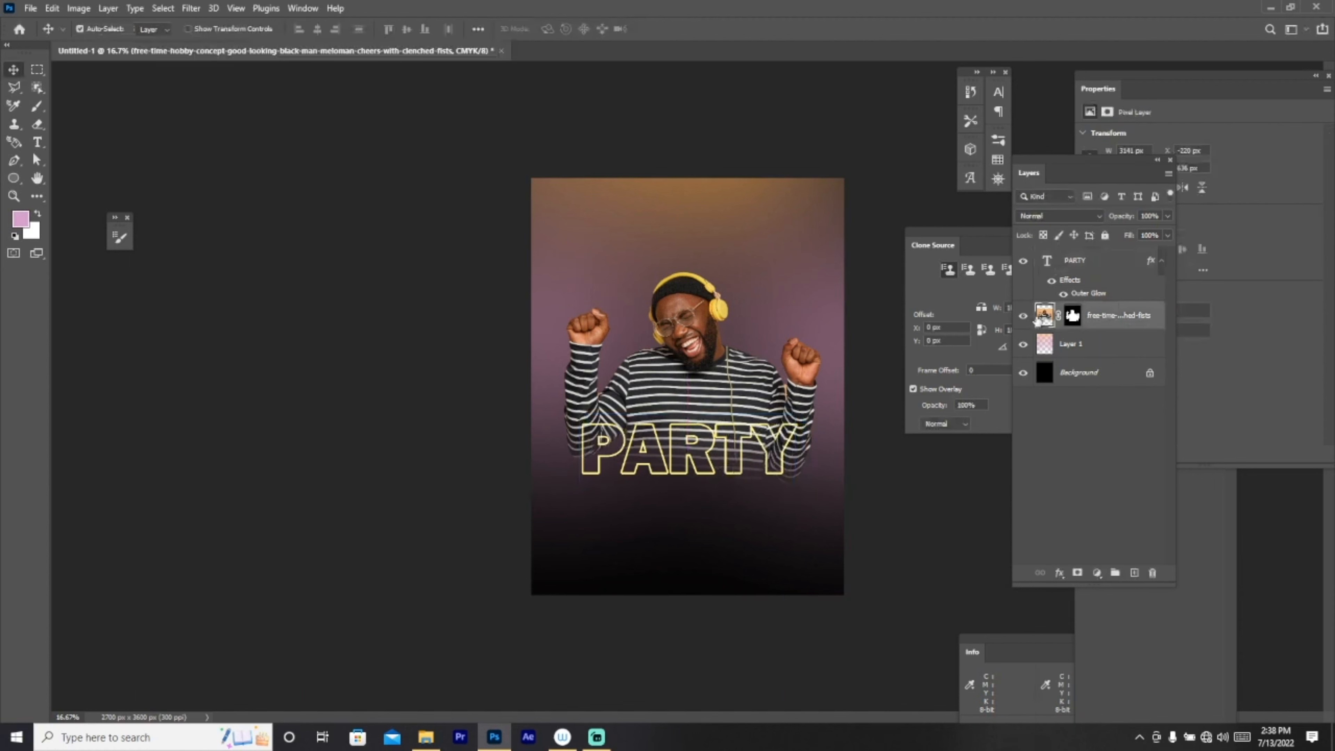
key("ctrl+t")
left_click_drag(882, 506, 893, 489)
left_click(688, 28)
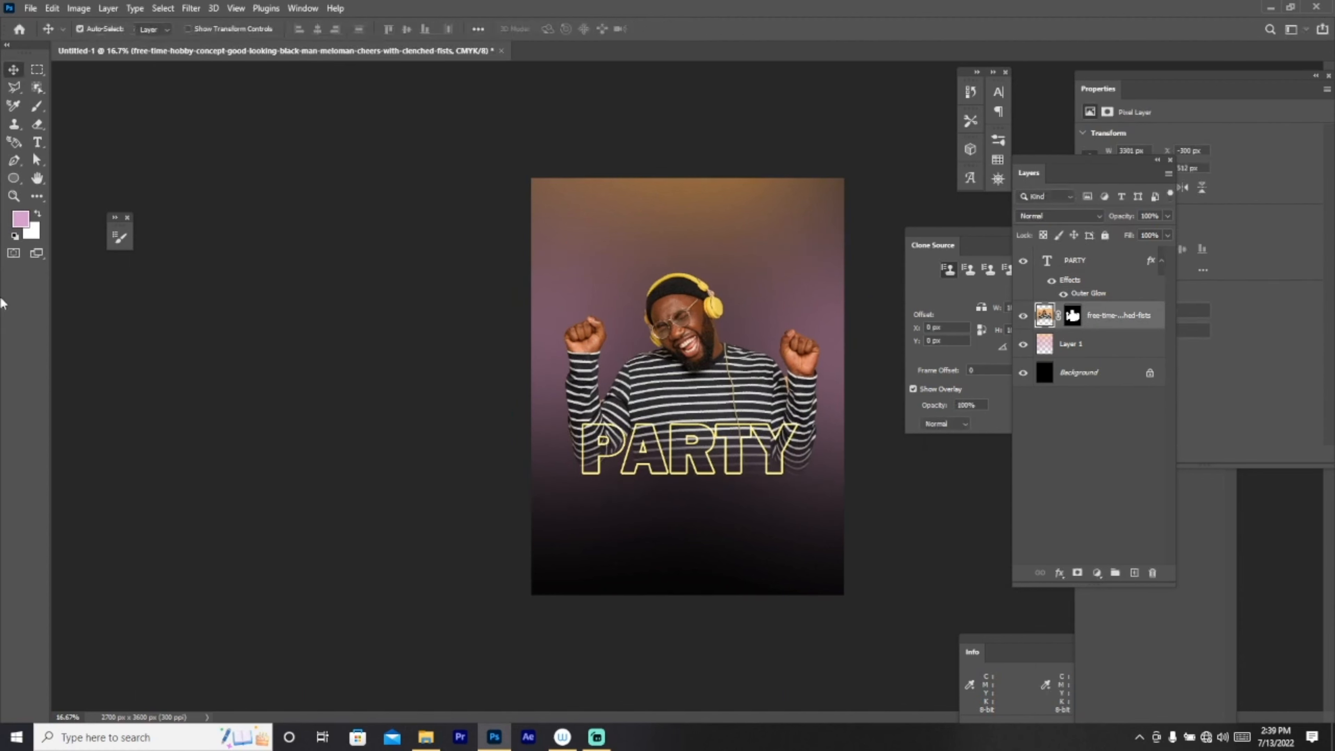
left_click(37, 141)
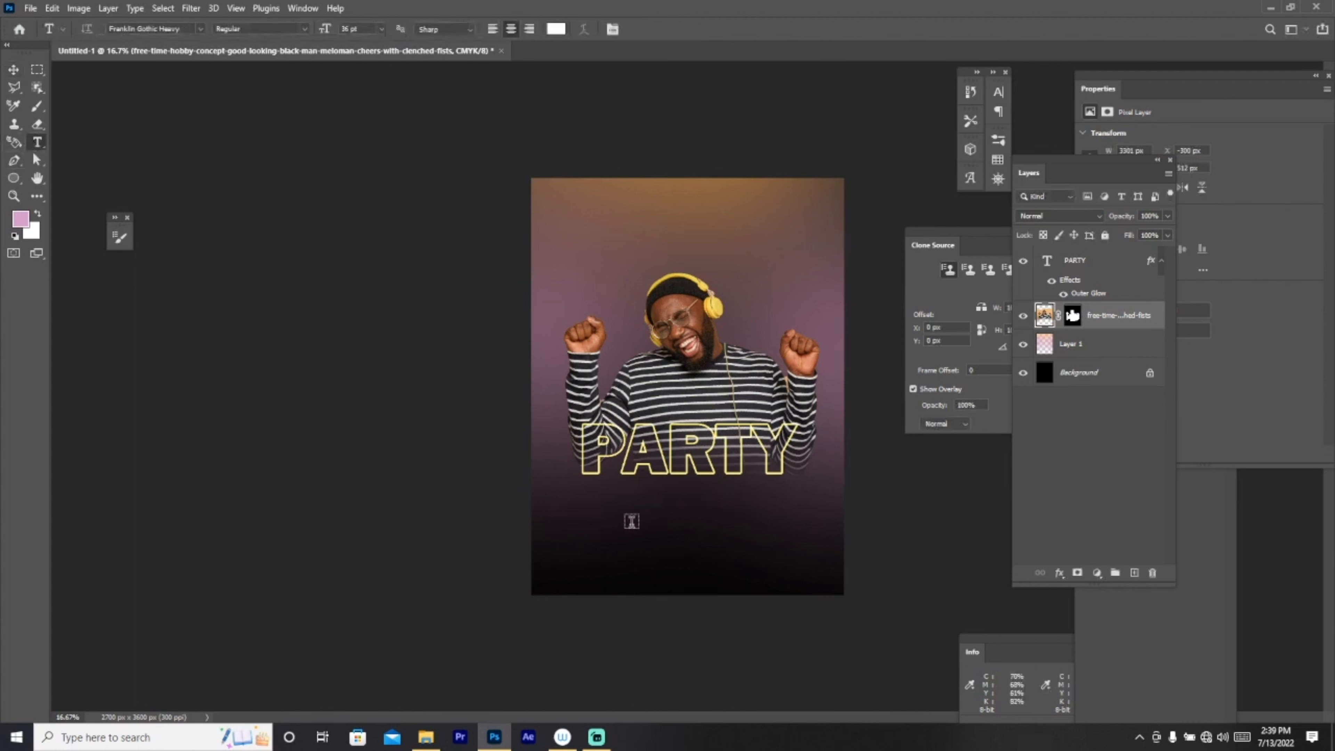
Step: Type NIGHT below PARTY and set it in the Black Bruno font
left_click(632, 520)
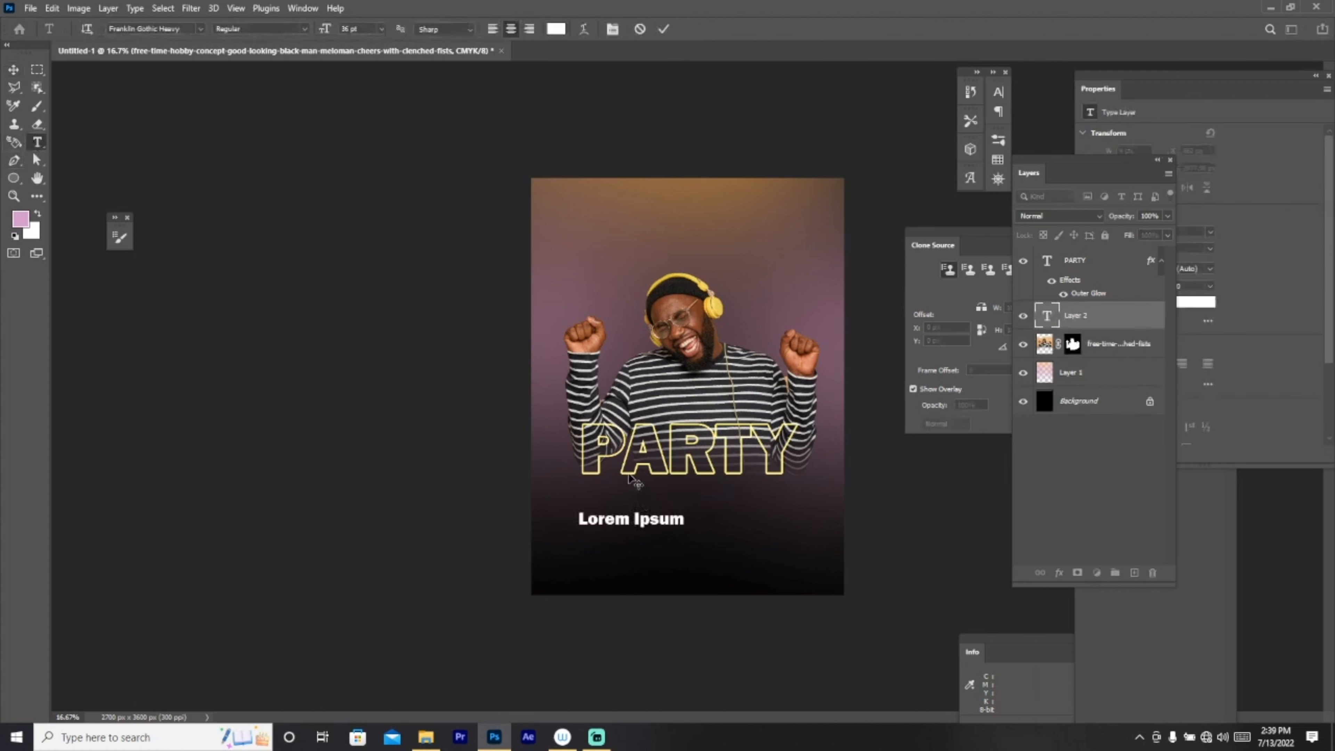
type("N")
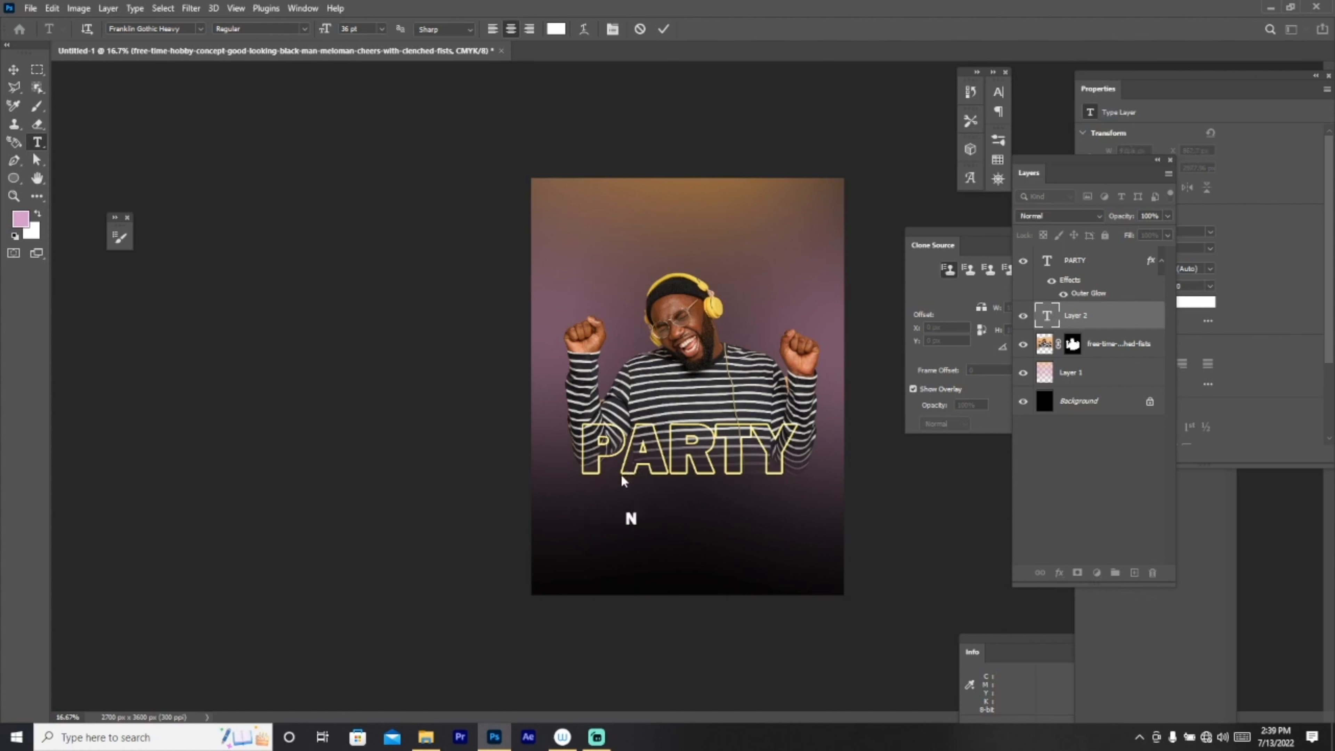
type("IGHT")
left_click(201, 30)
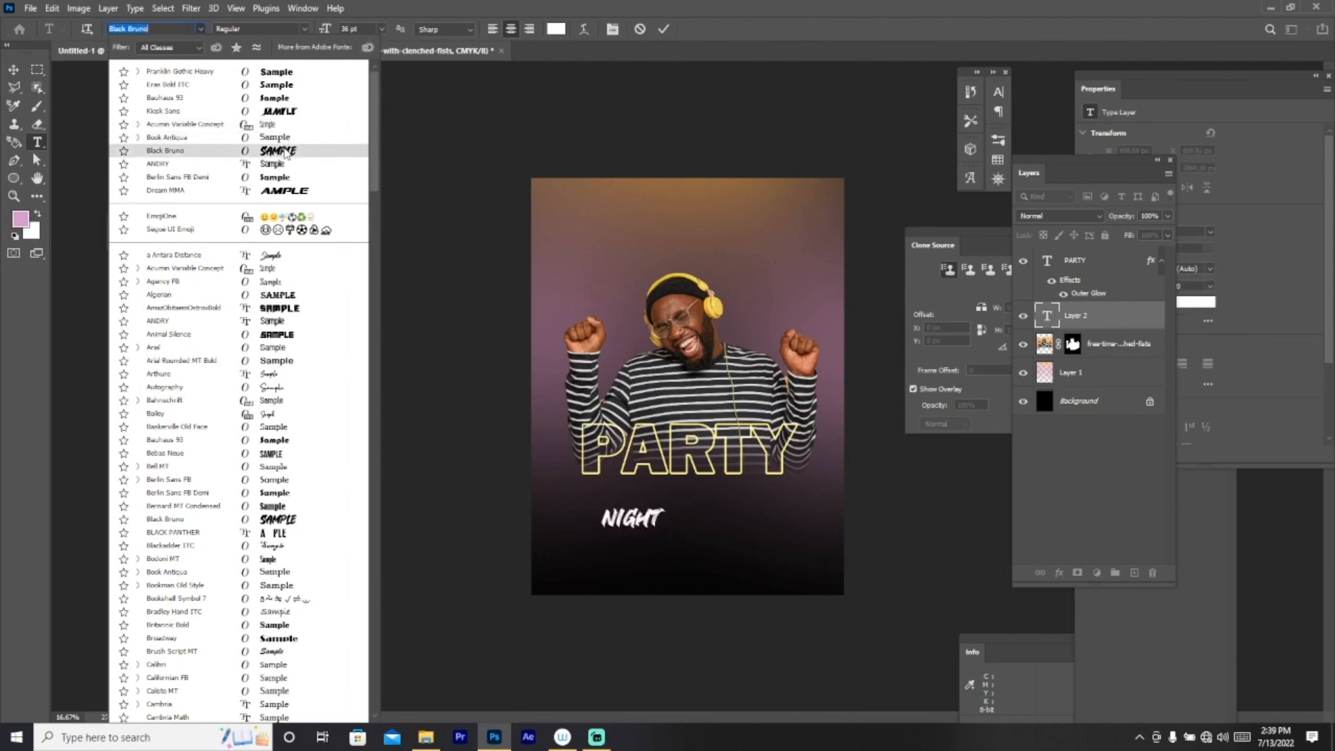
left_click(284, 151)
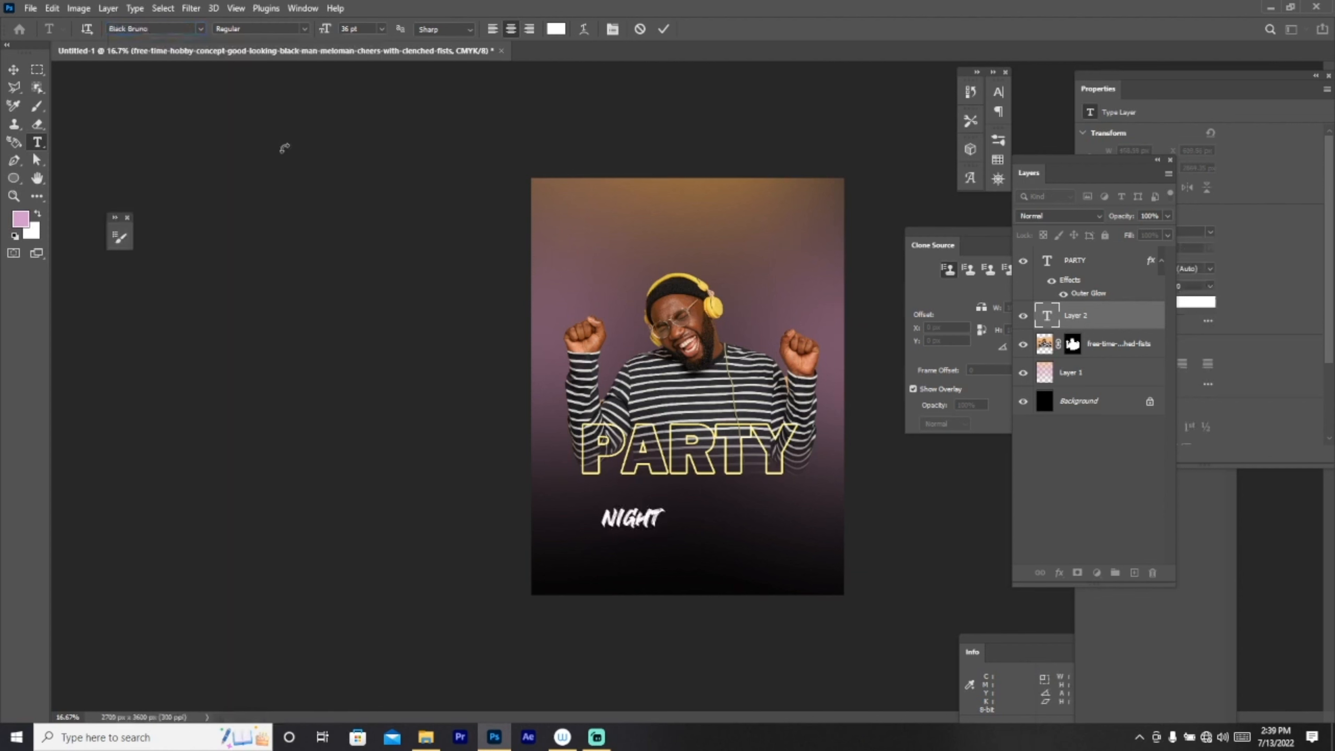
key("ctrl+t")
left_click(13, 69)
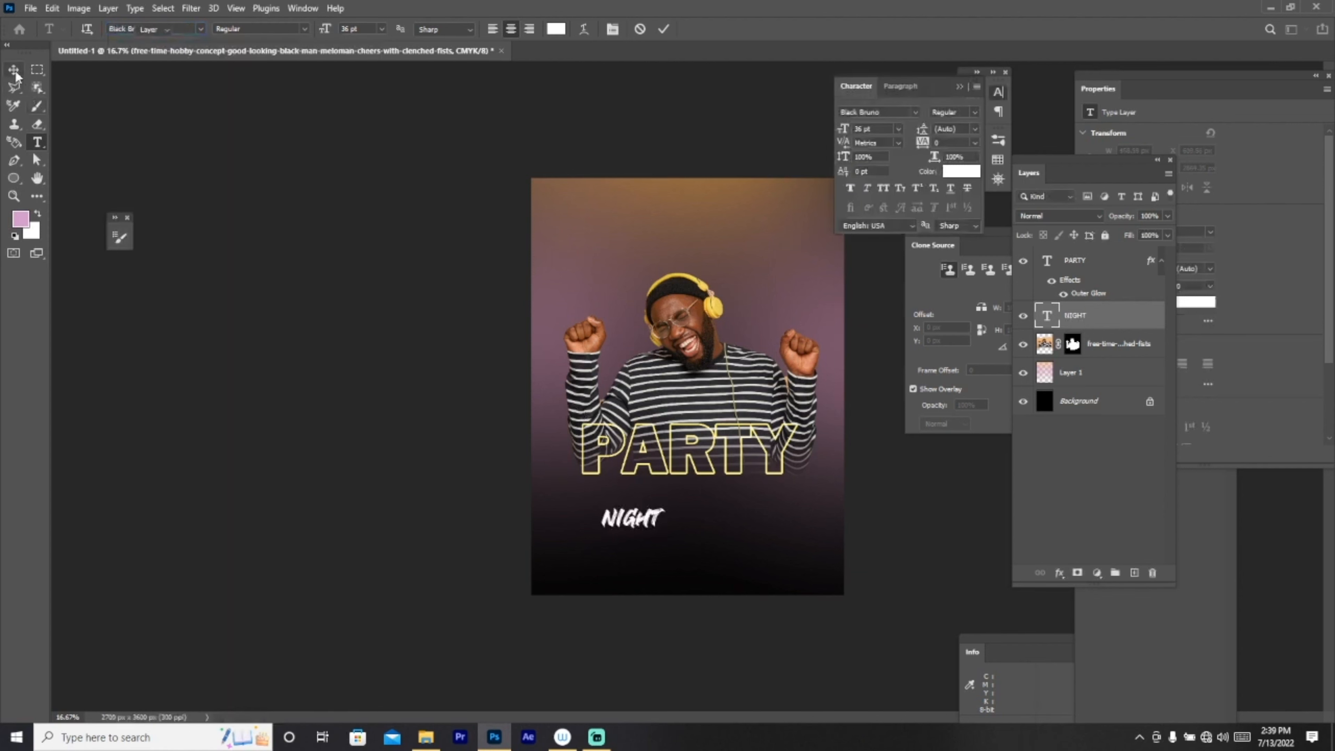
key("ctrl+t")
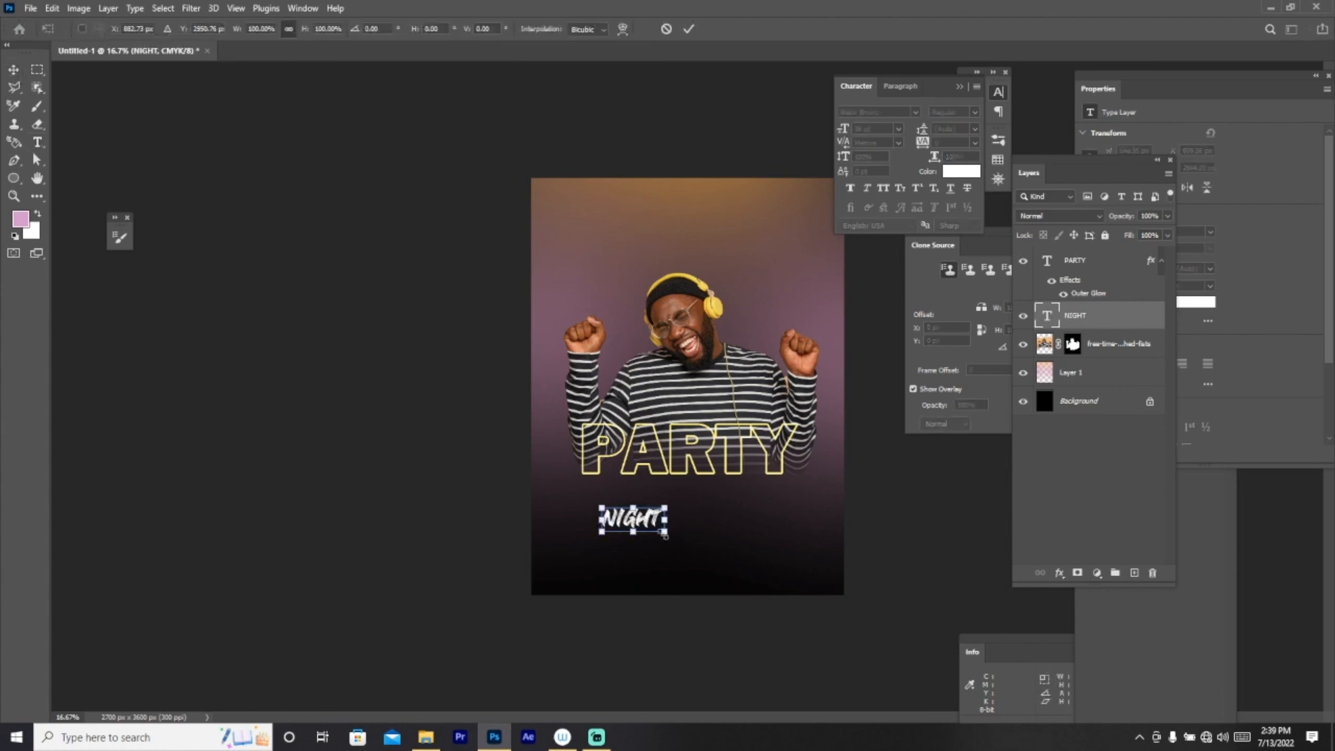
Step: Scale NIGHT up to about 92 pt, tucked just under PARTY's lower edge
left_click_drag(665, 533, 735, 517)
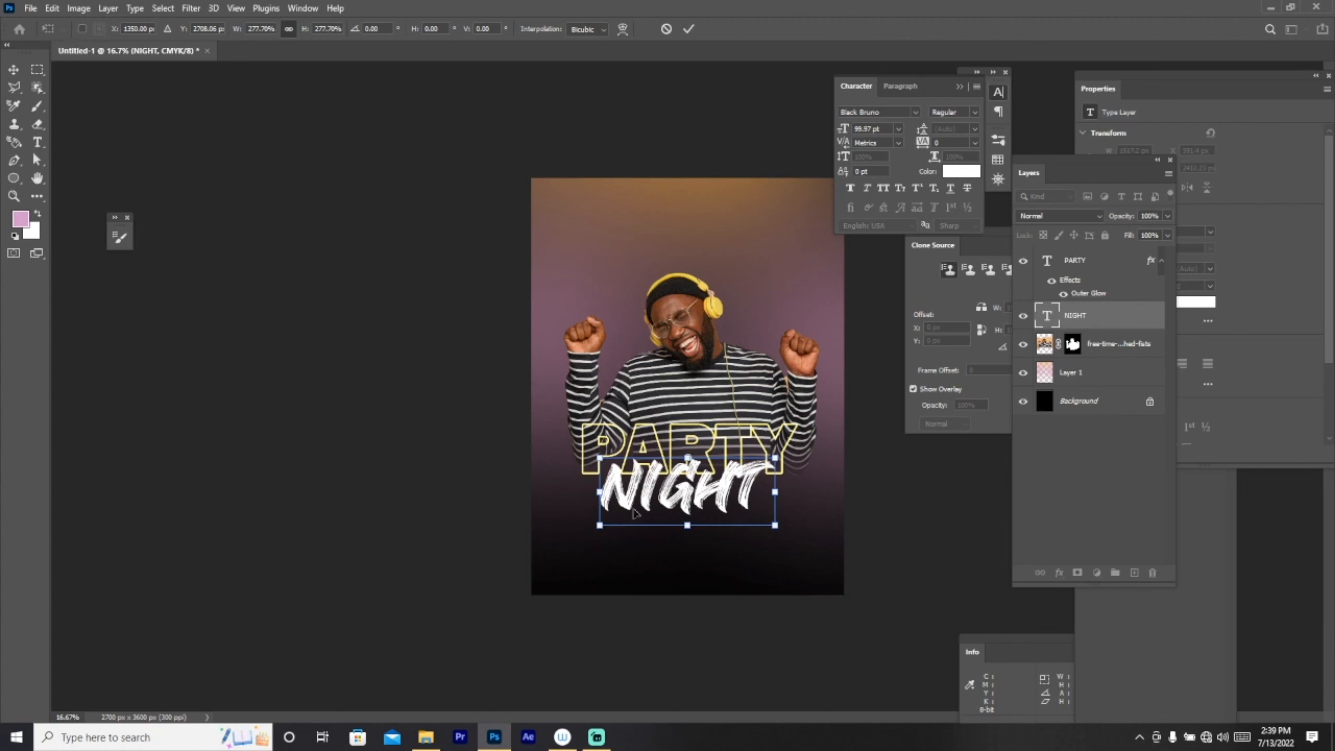
left_click_drag(597, 527, 605, 523)
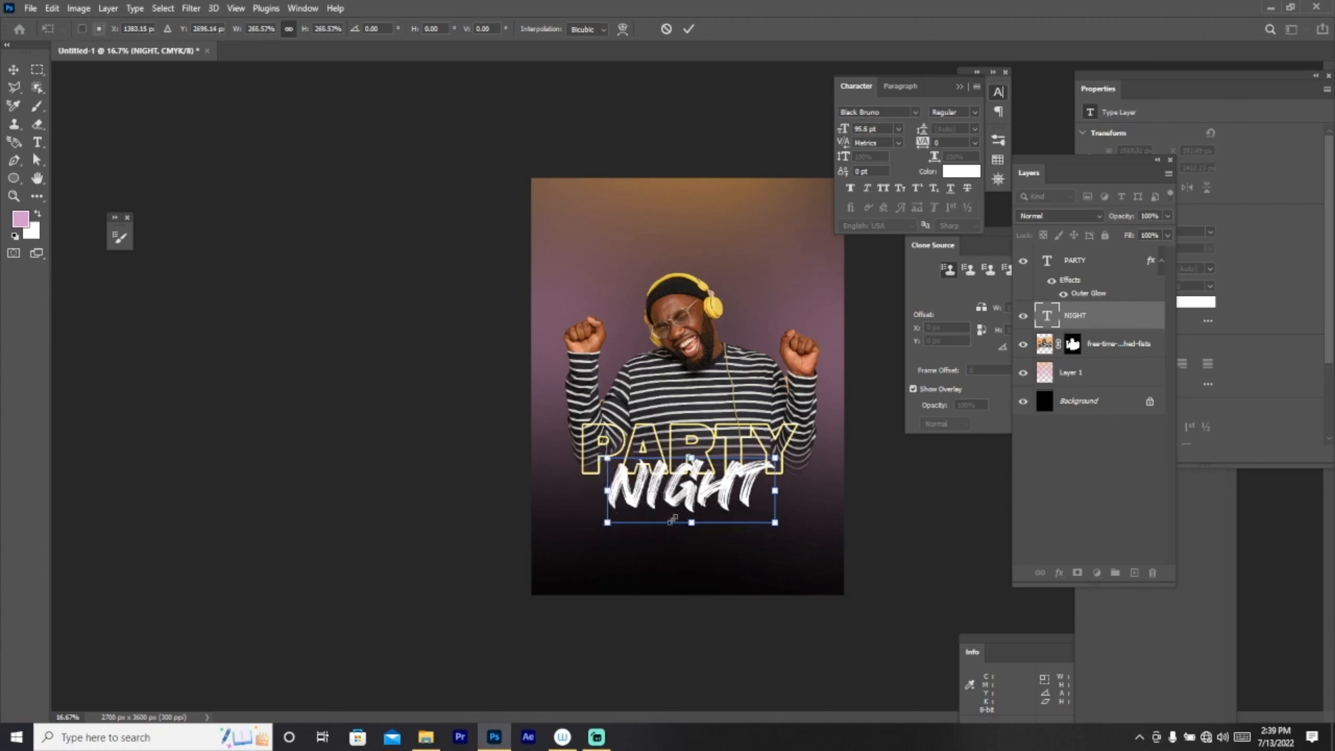
left_click_drag(773, 529, 768, 526)
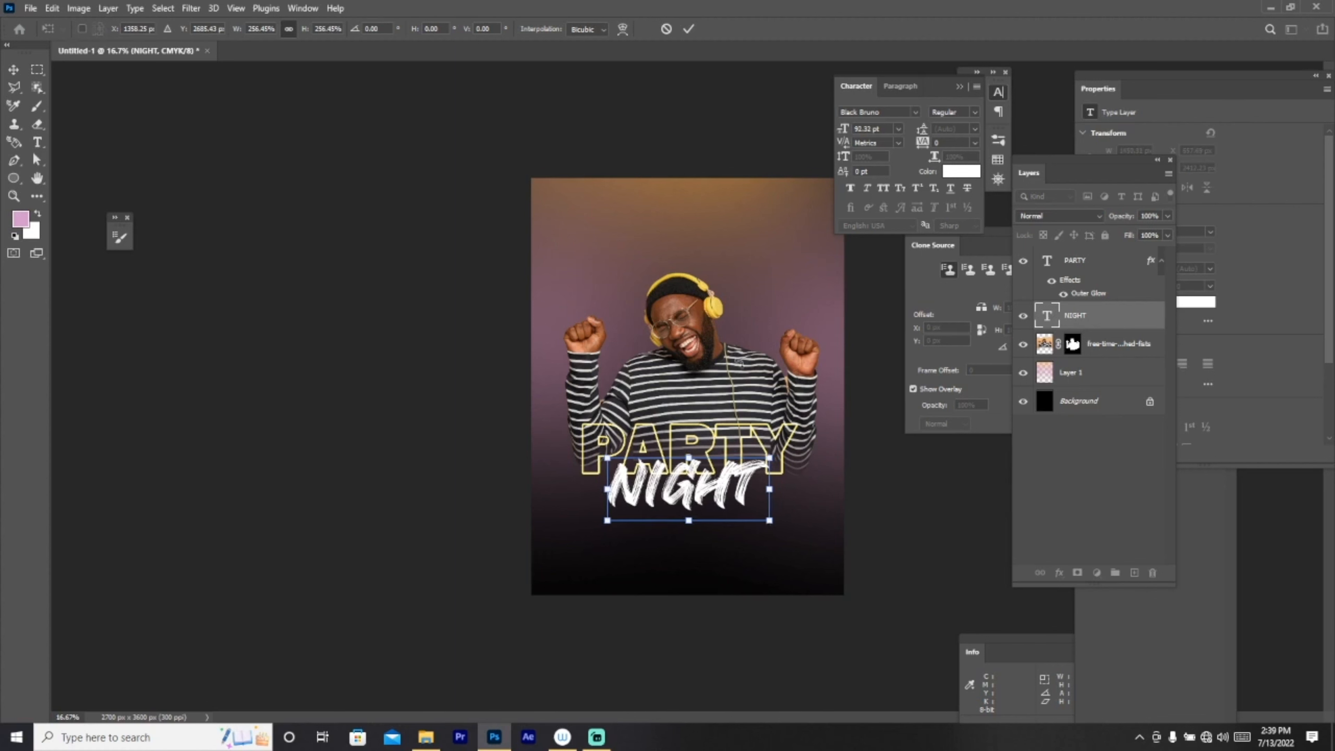
left_click(688, 29)
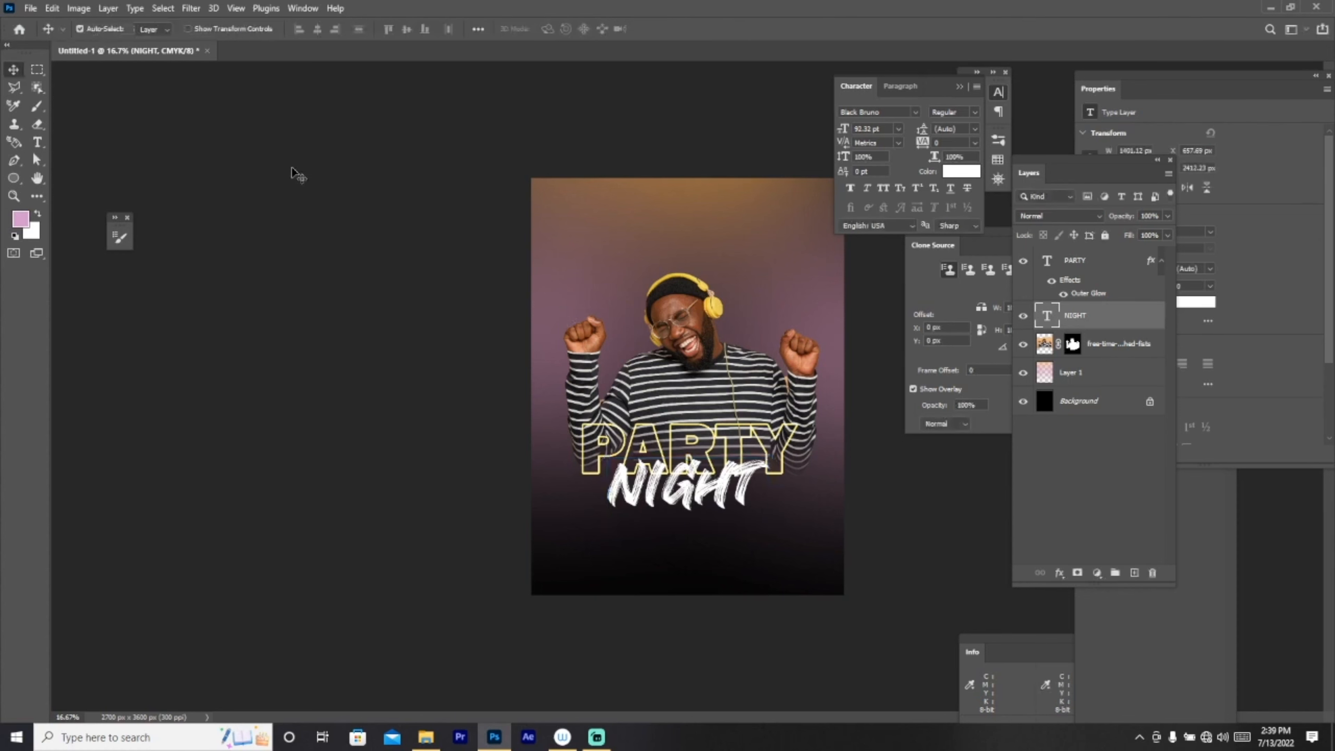
Step: Select the PARTY, NIGHT and photo layers and move them up together
left_click(1102, 266, "ctrl")
left_click(1119, 351, "ctrl")
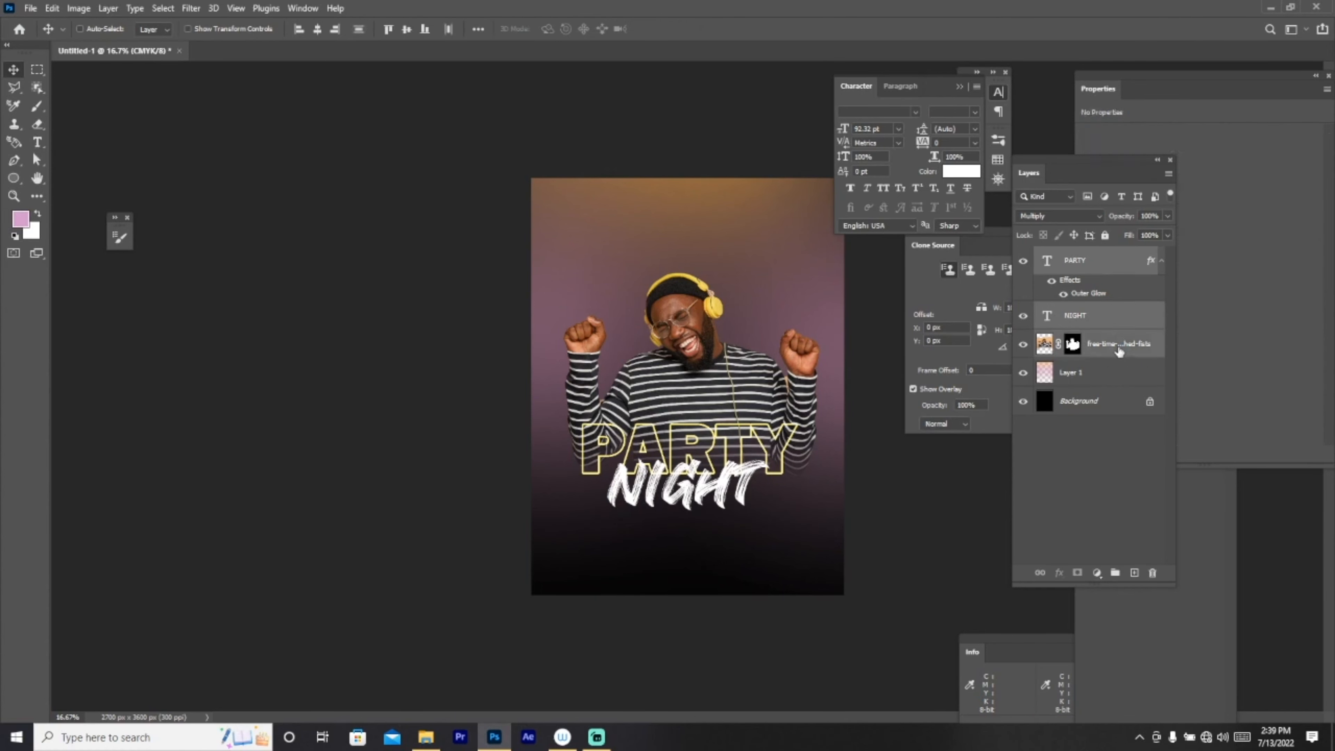
left_click(1100, 379, "ctrl")
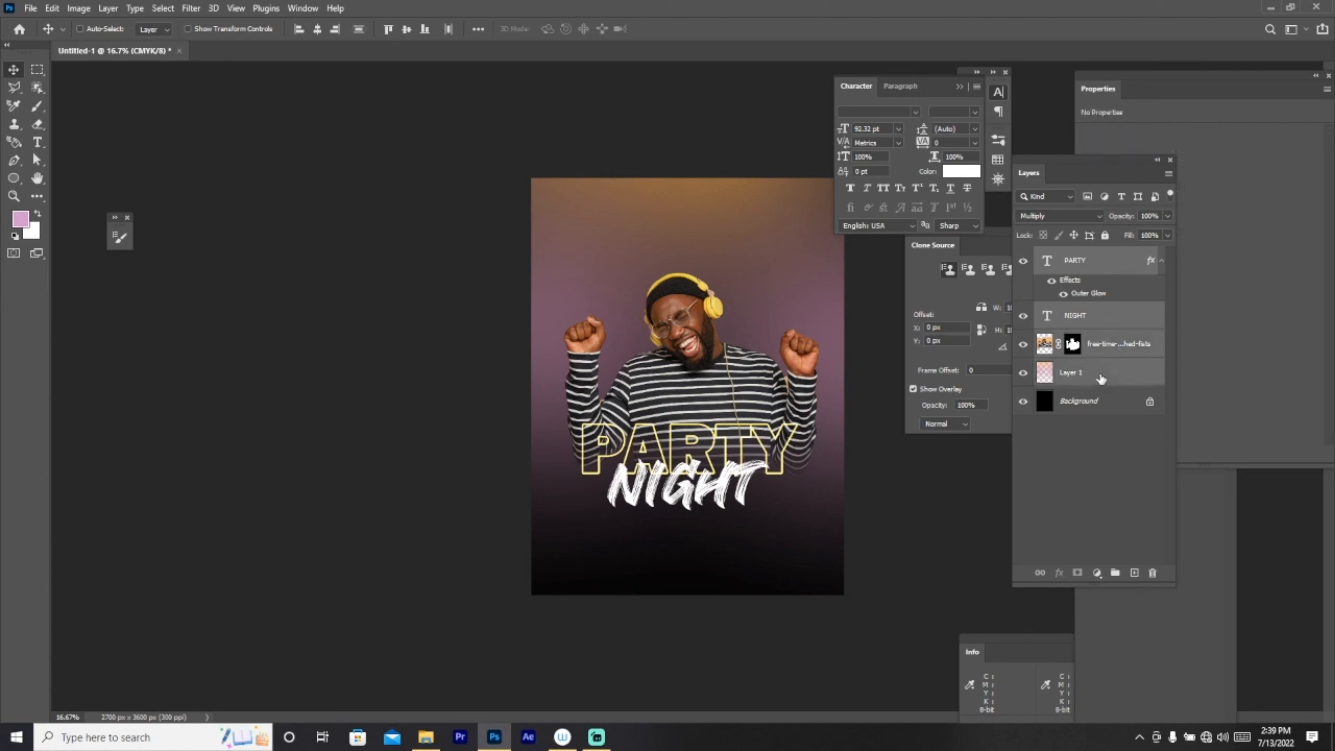
left_click(1101, 379, "ctrl")
key("ctrl+t")
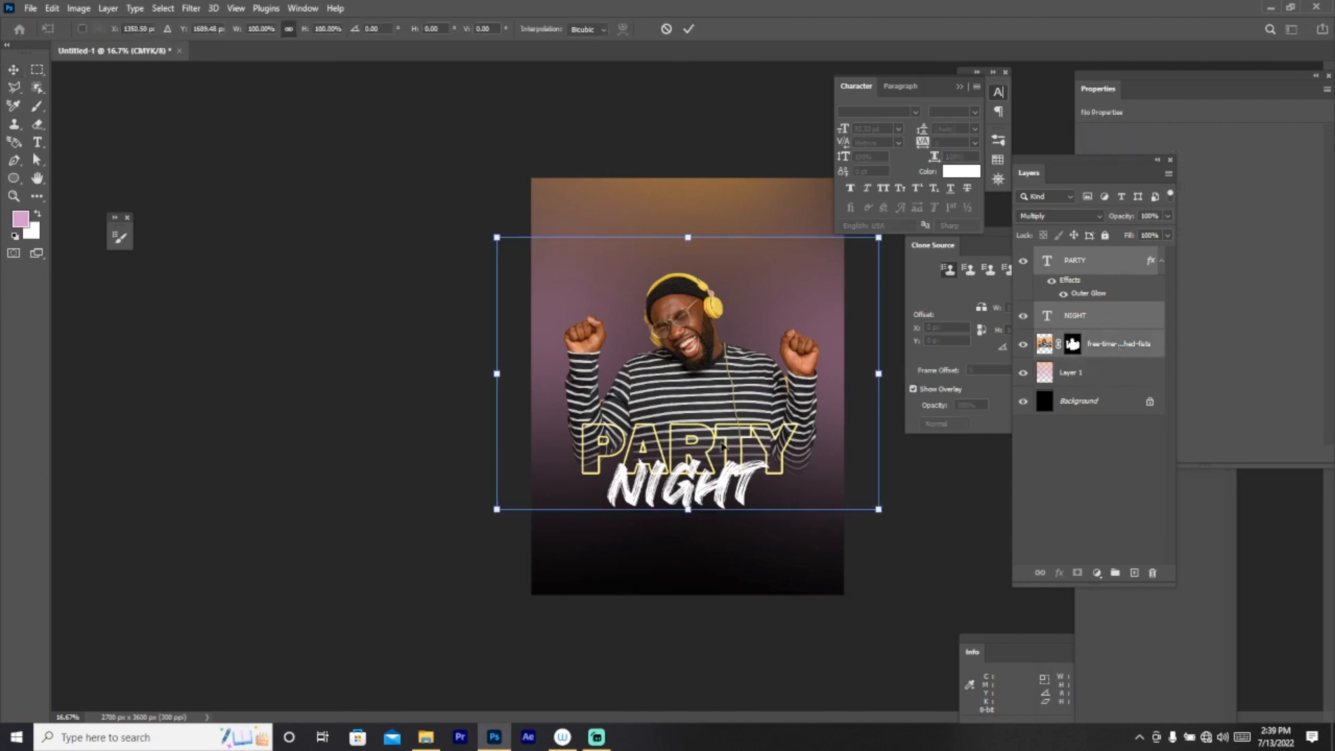
left_click_drag(720, 446, 725, 403)
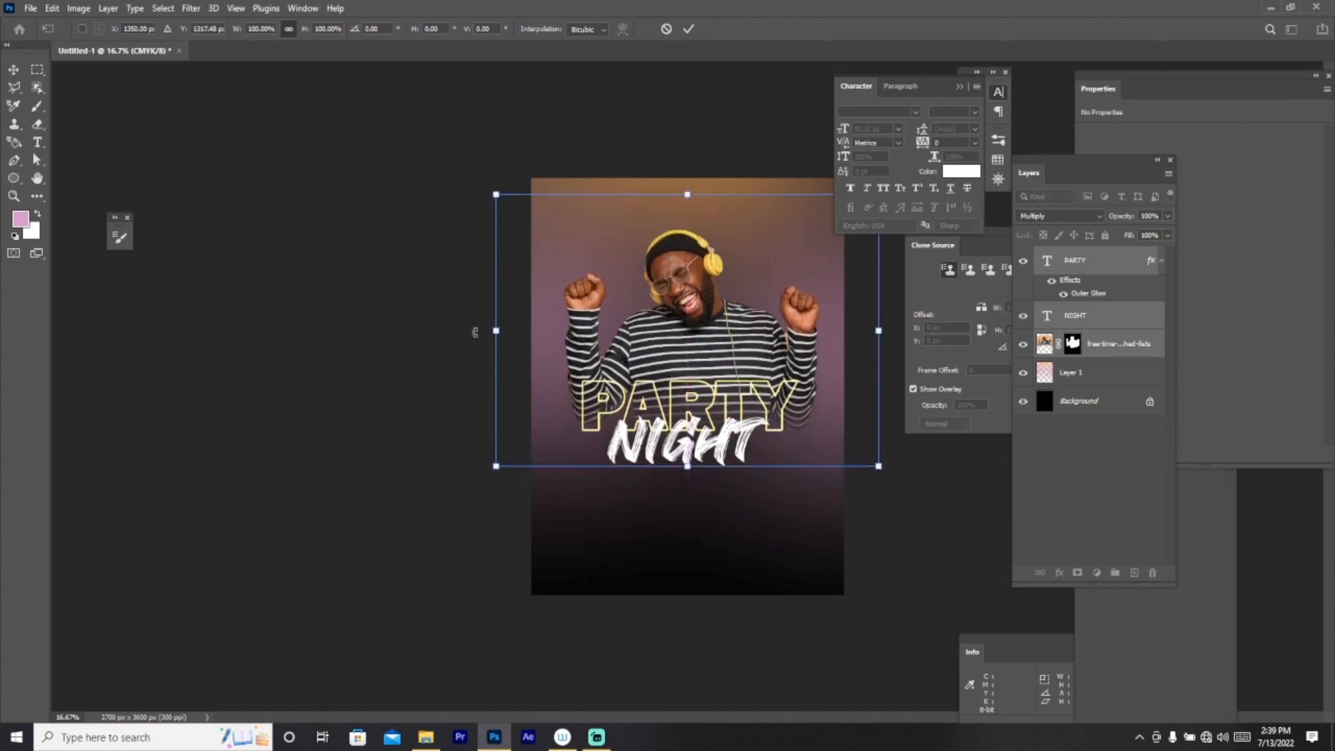
left_click(688, 28)
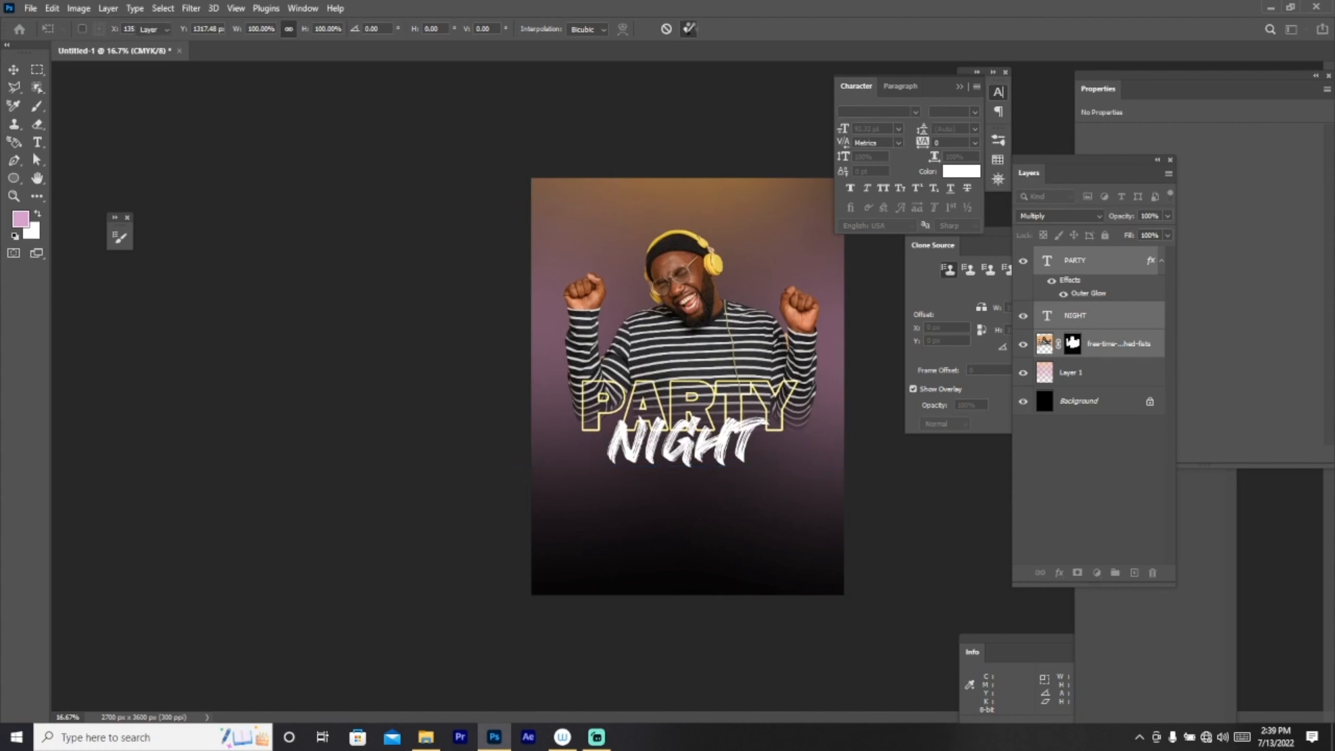
Step: Zoom in and add FRIDAY in Impact below NIGHT
left_click(16, 195)
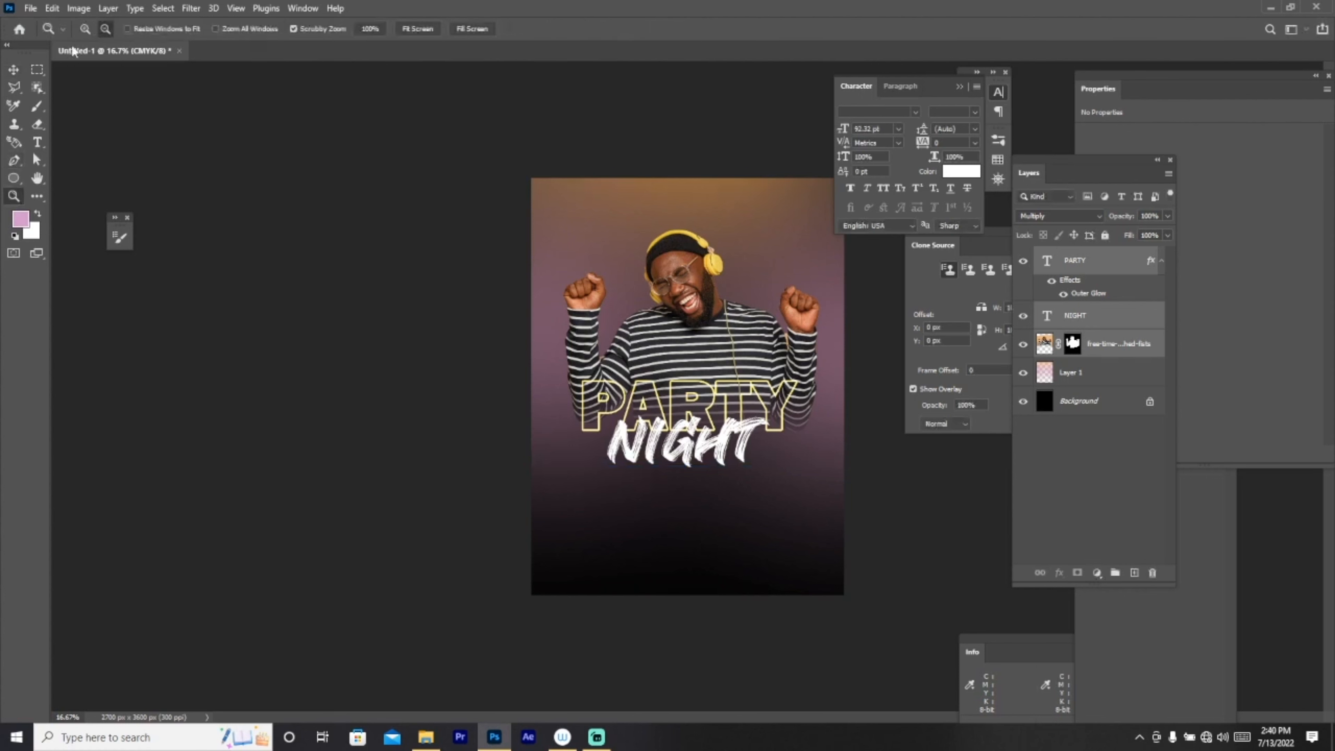
left_click(750, 574)
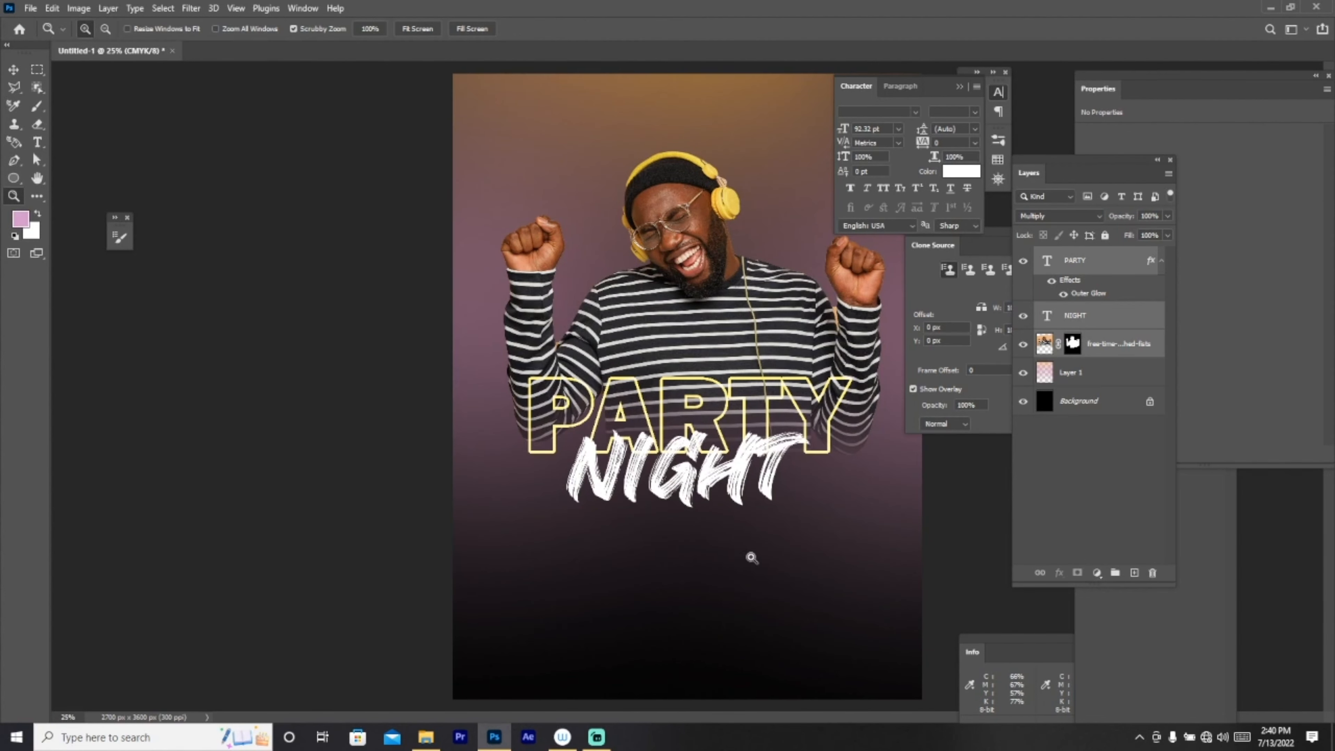
left_click(35, 142)
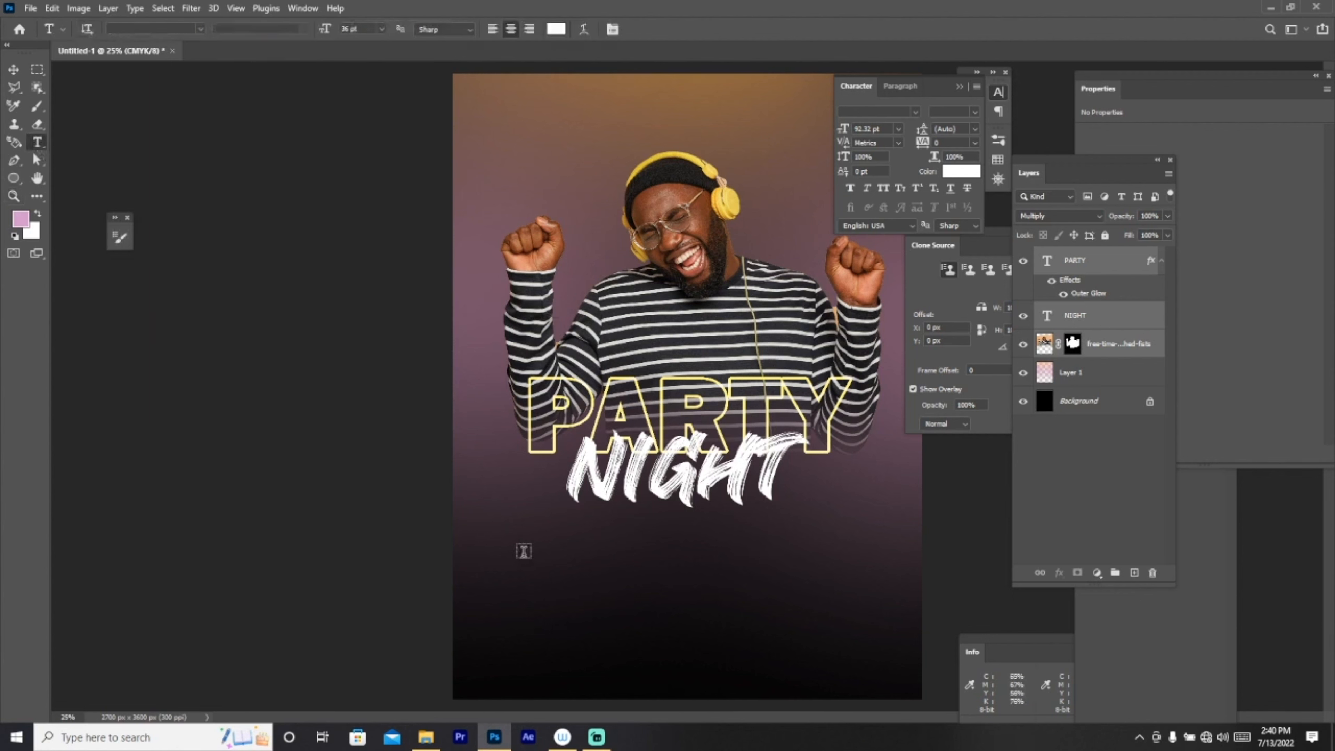
left_click(531, 553)
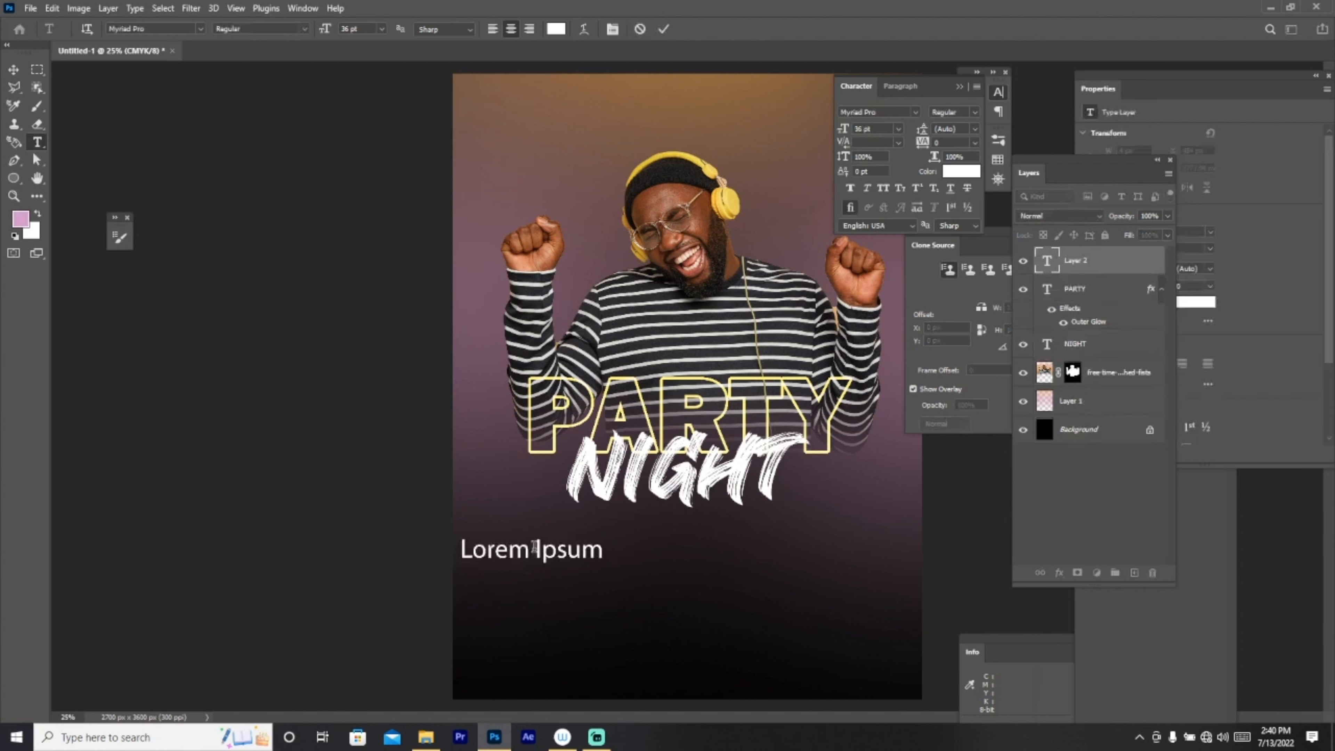
type("FRI")
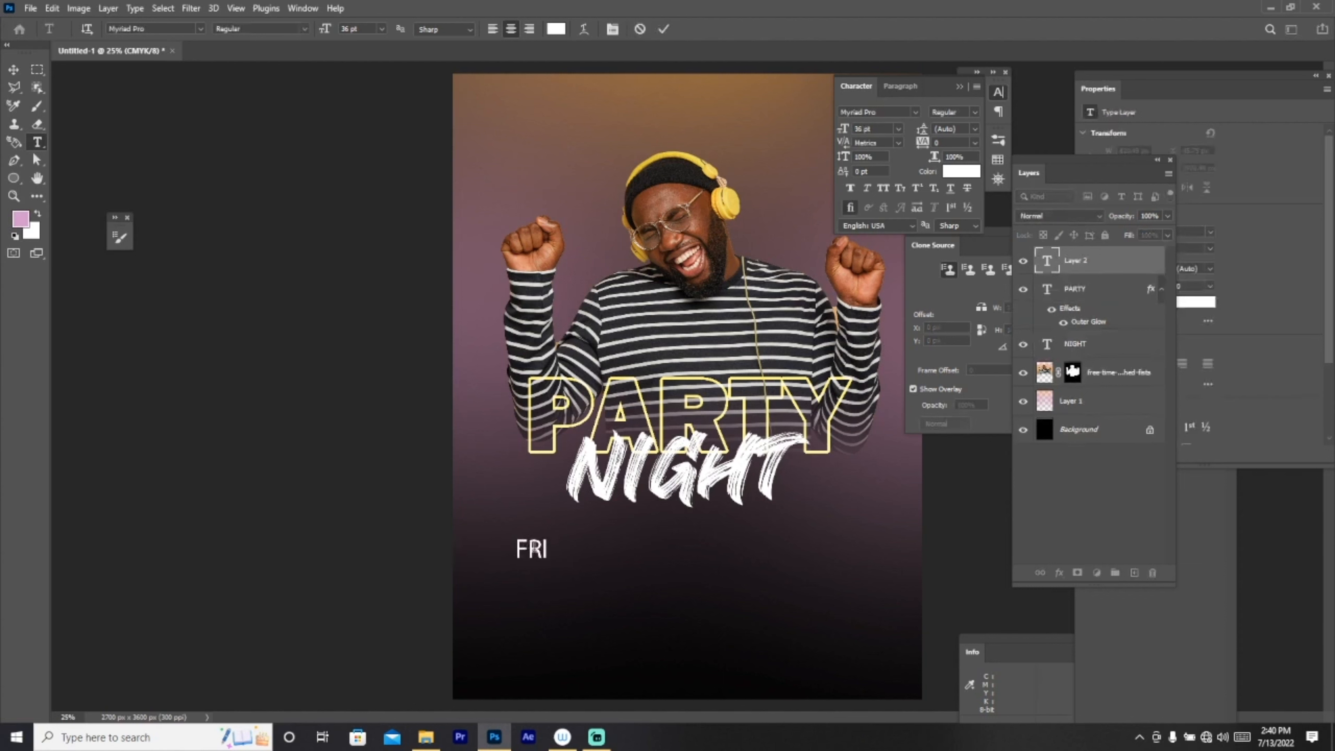
type("DA")
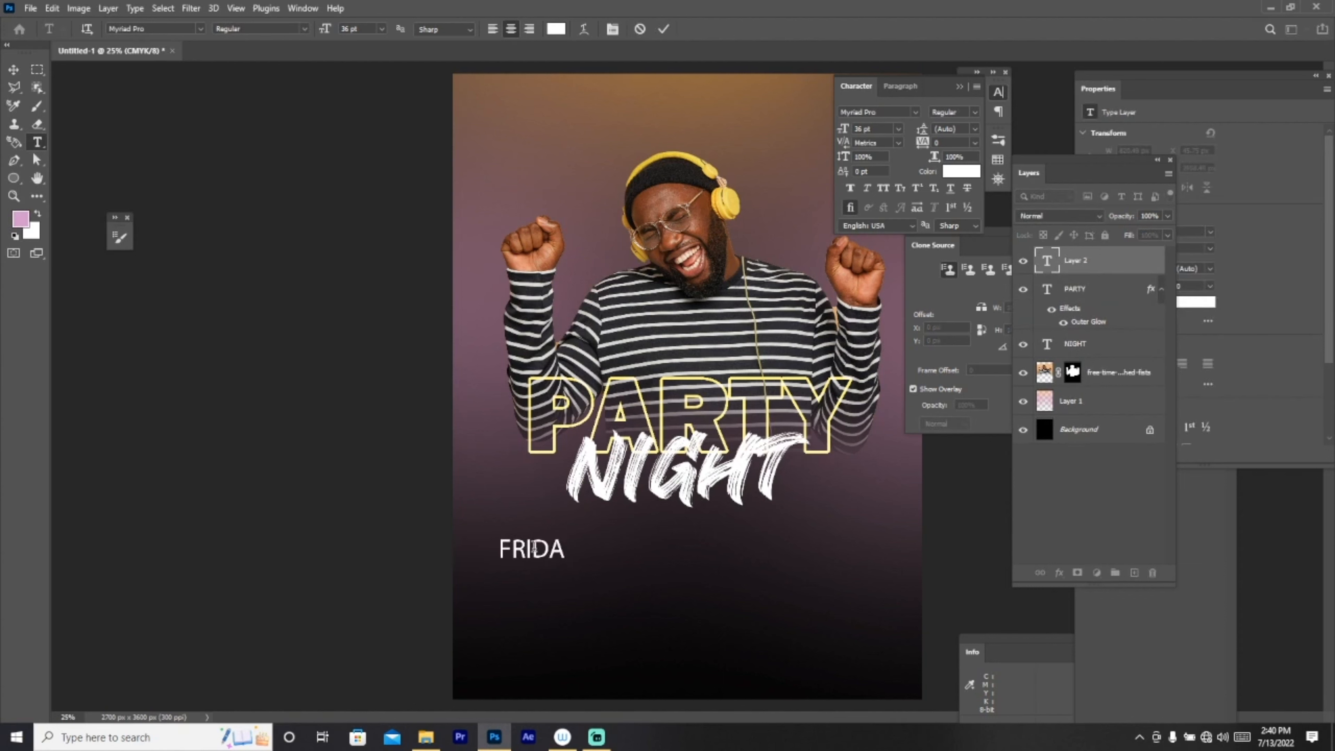
type("Y")
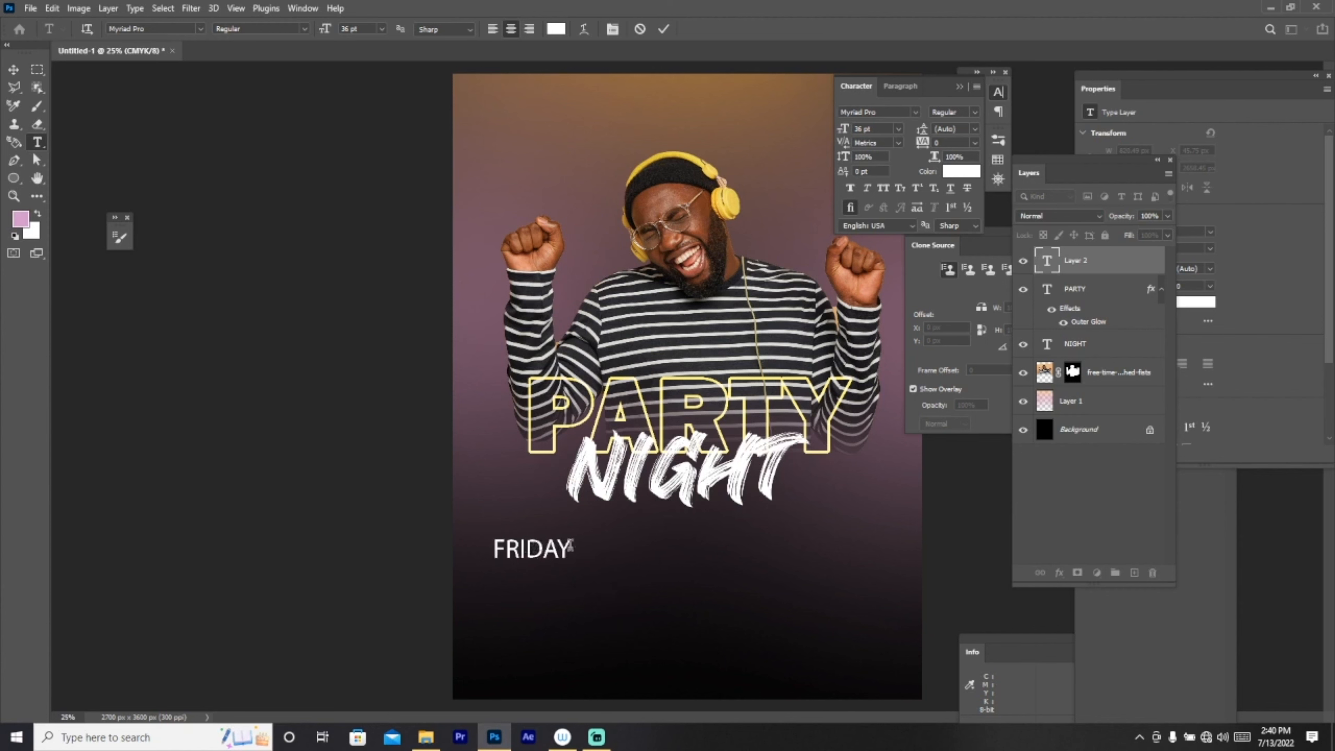
left_click(200, 29)
left_click(267, 88)
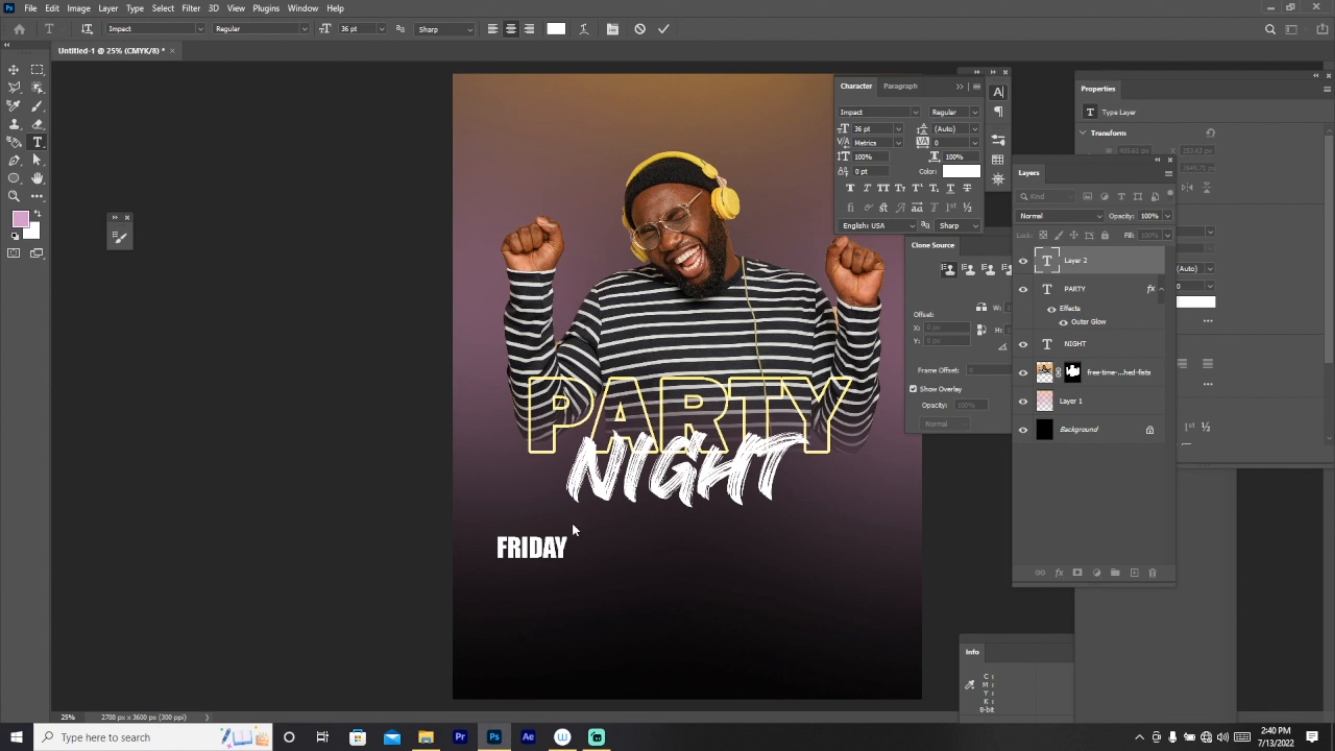
Step: Add JULY 20 and 2024 as new lines, then select the whole block
type("JULY")
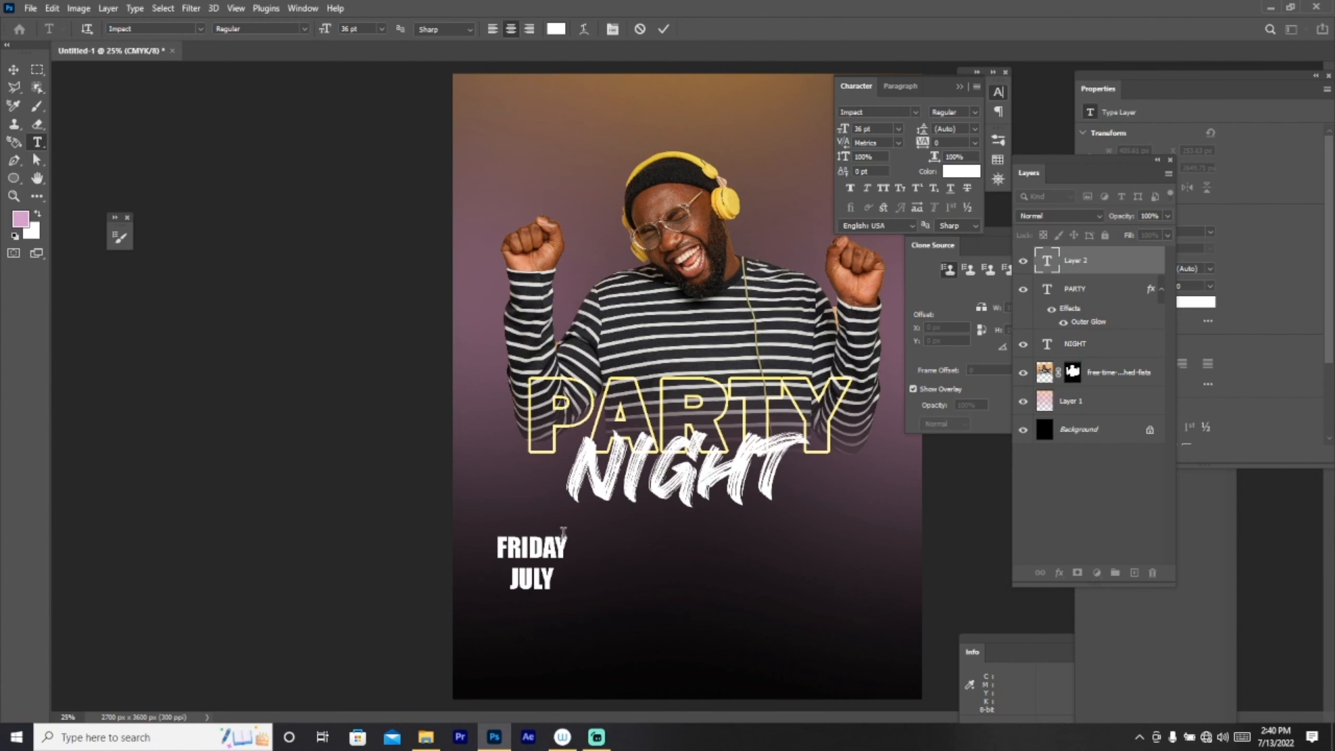
type(" @")
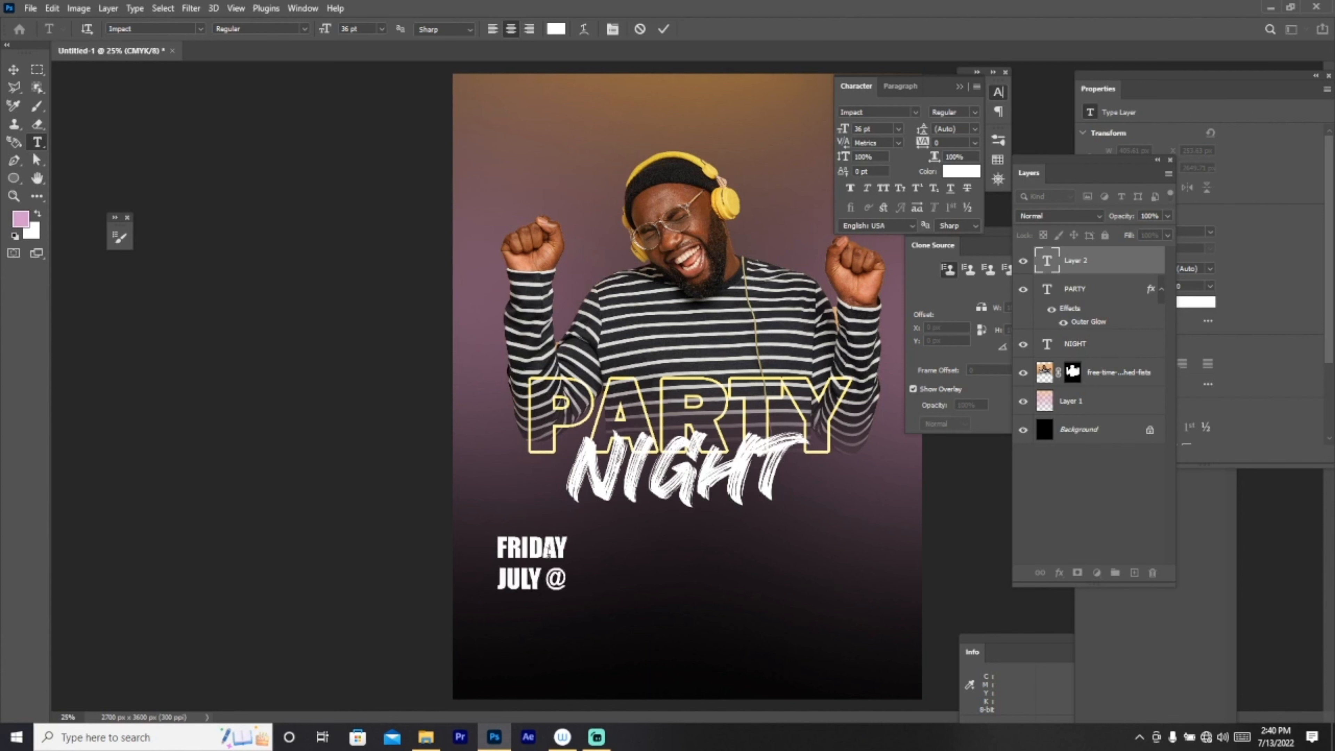
type("1")
key("BackSpace")
key("BackSpace")
type("20")
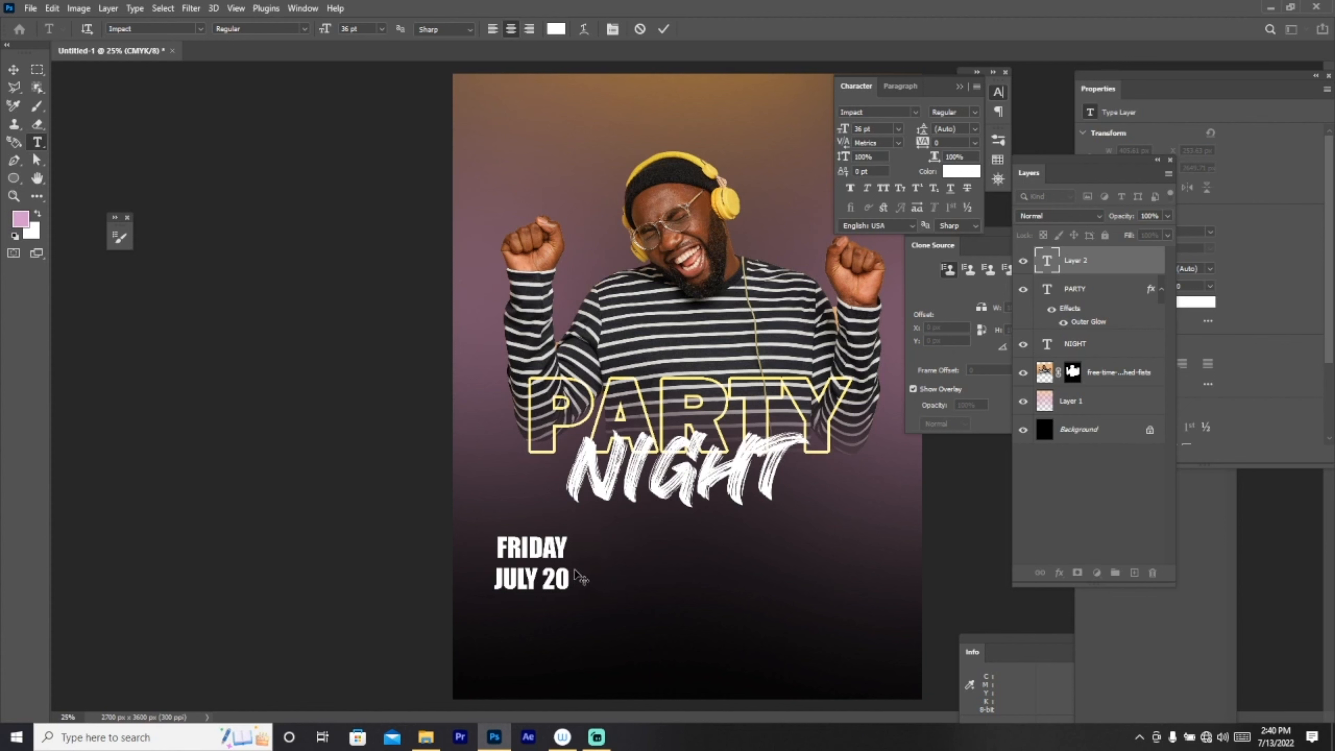
key("Return")
type("2024")
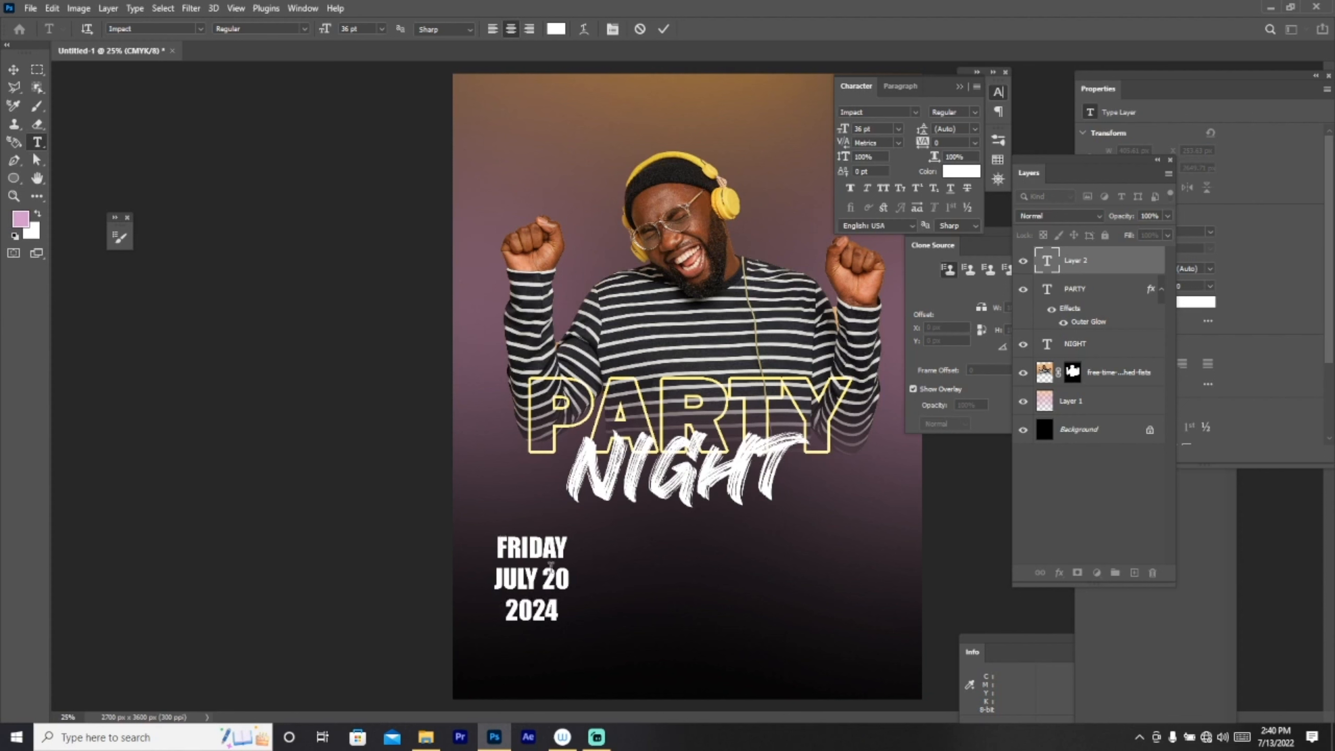
key("ctrl+a")
Step: Left-align the date block and scale it to about 85% beneath NIGHT
left_click(900, 86)
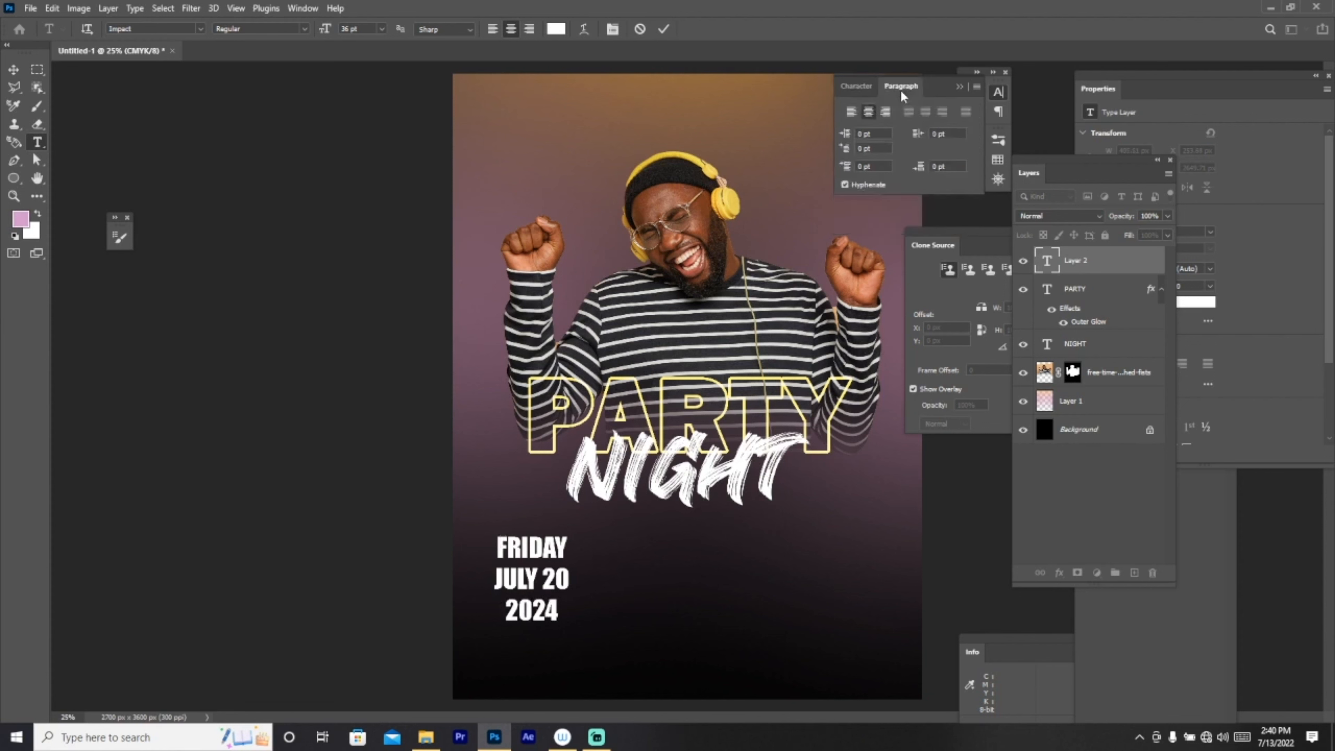
left_click(850, 113)
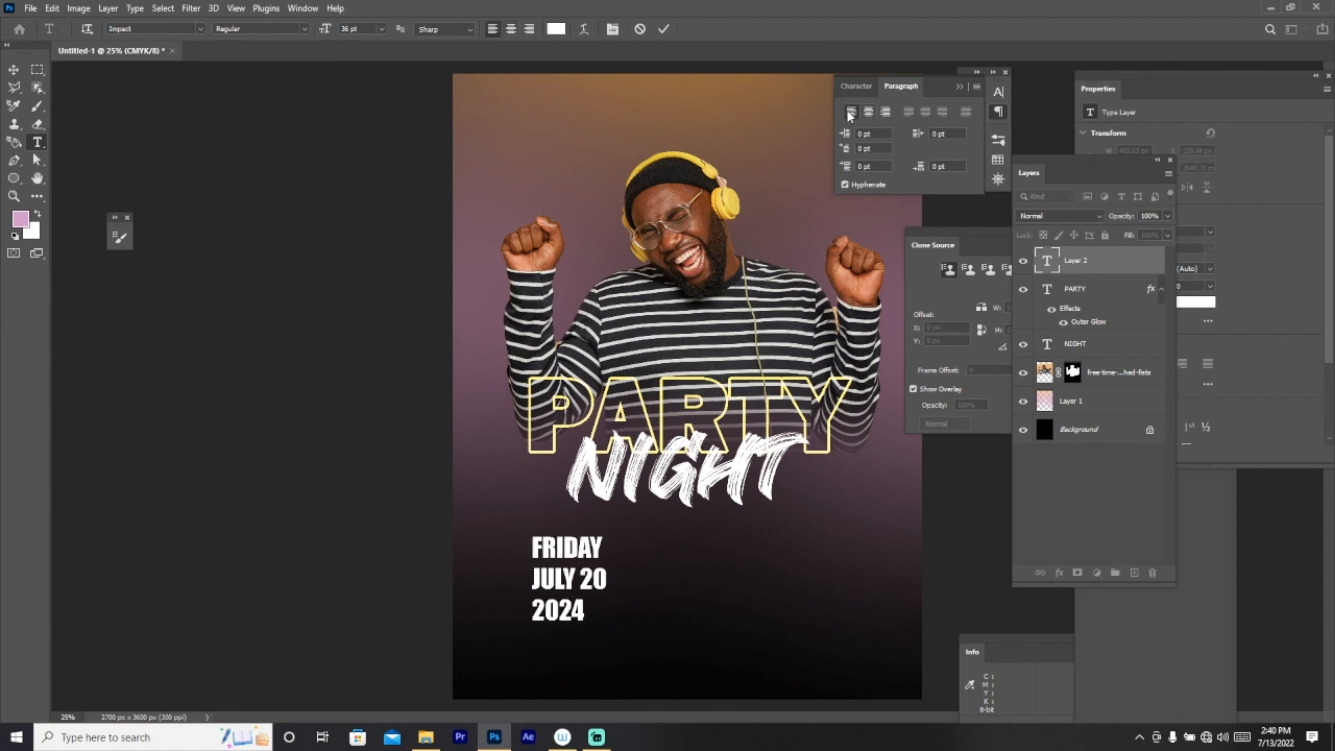
left_click(23, 68)
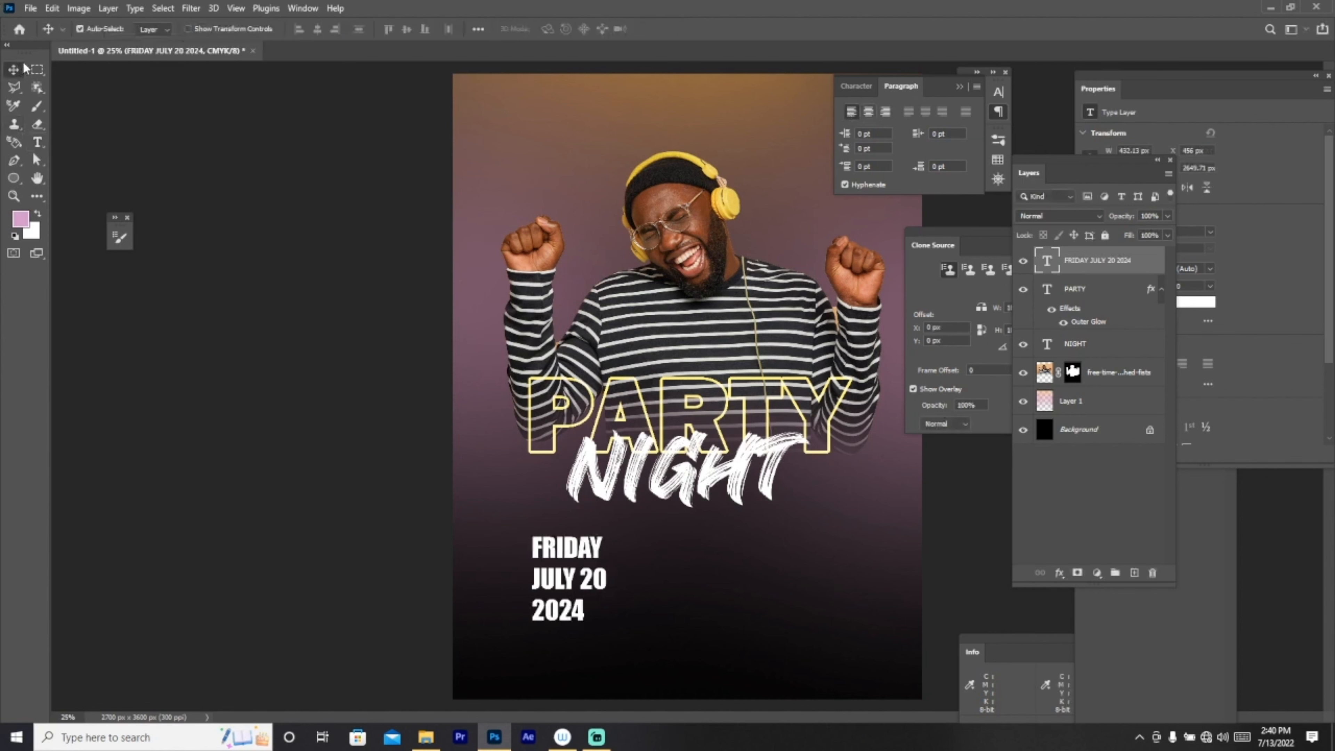
key("ctrl+t")
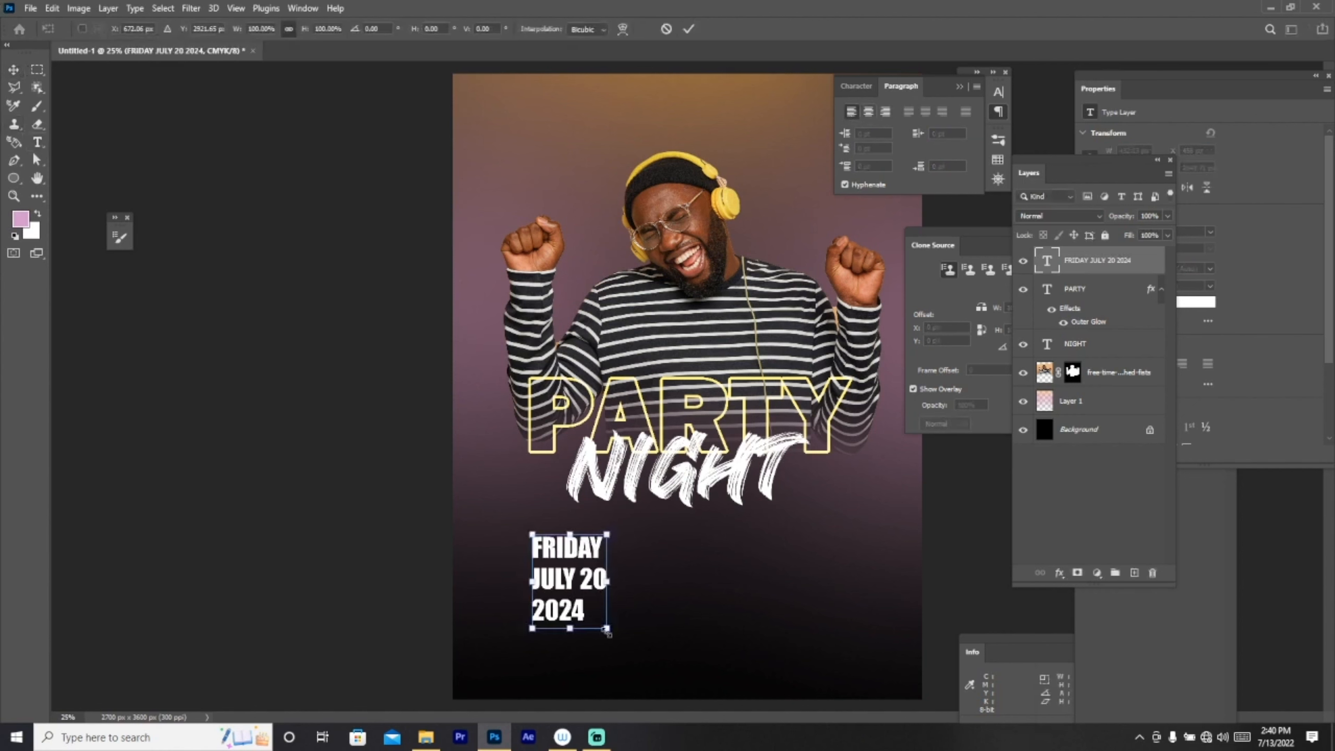
left_click_drag(608, 632, 560, 570)
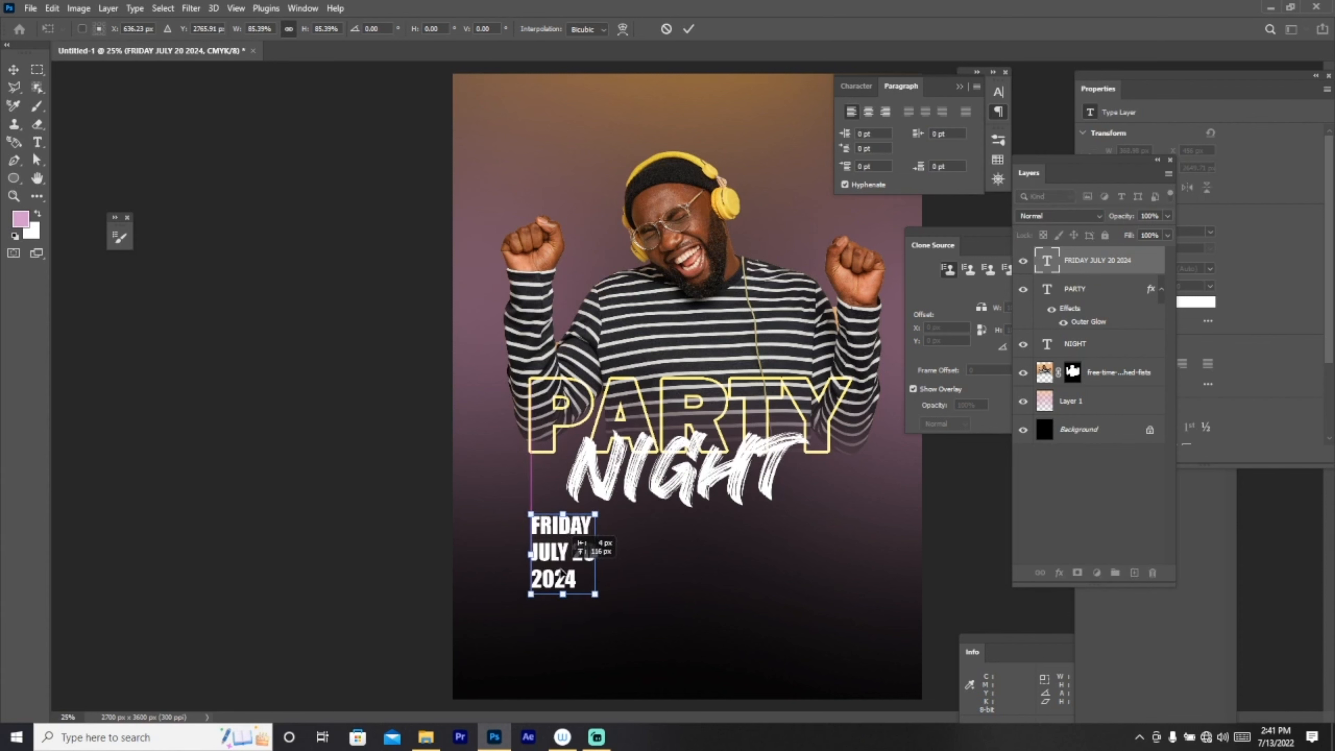
left_click(37, 141)
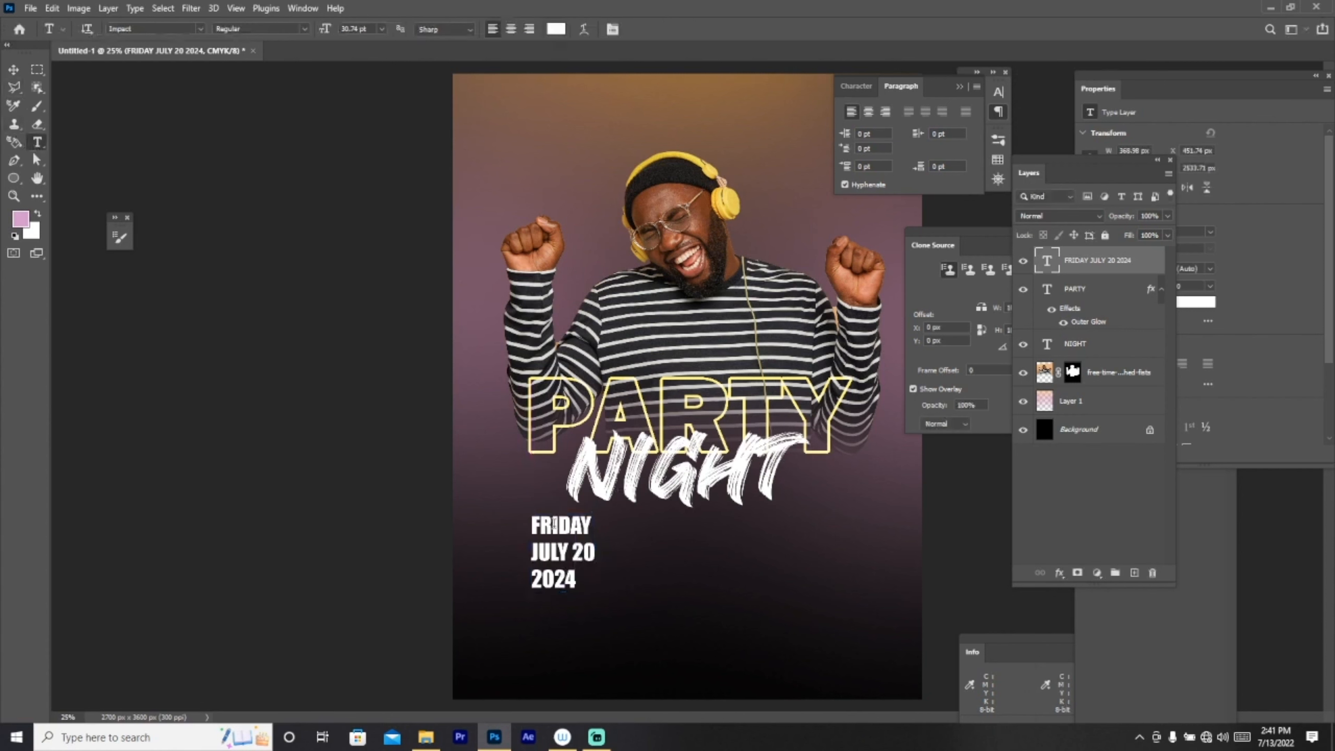
Step: Recolour FRIDAY with the headphones' pale yellow (efdc77)
left_click(606, 522)
left_click(556, 28)
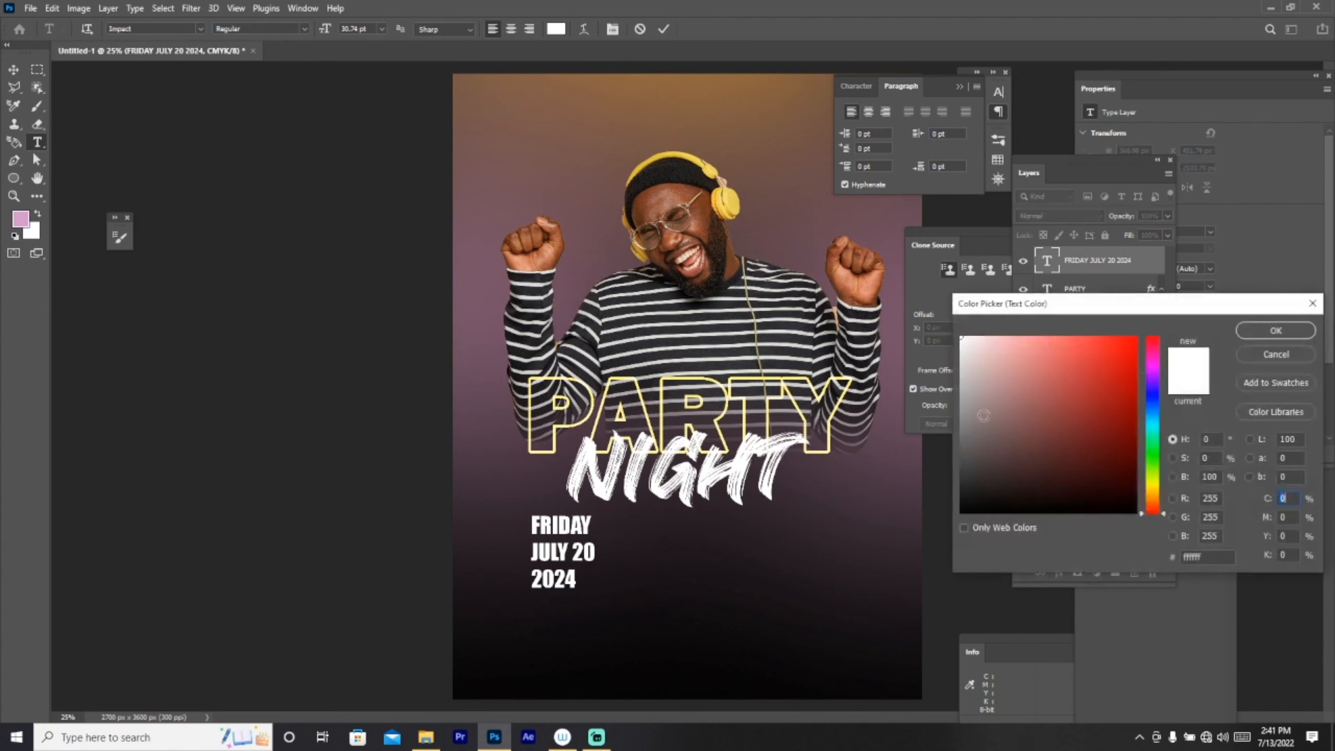
left_click(730, 198)
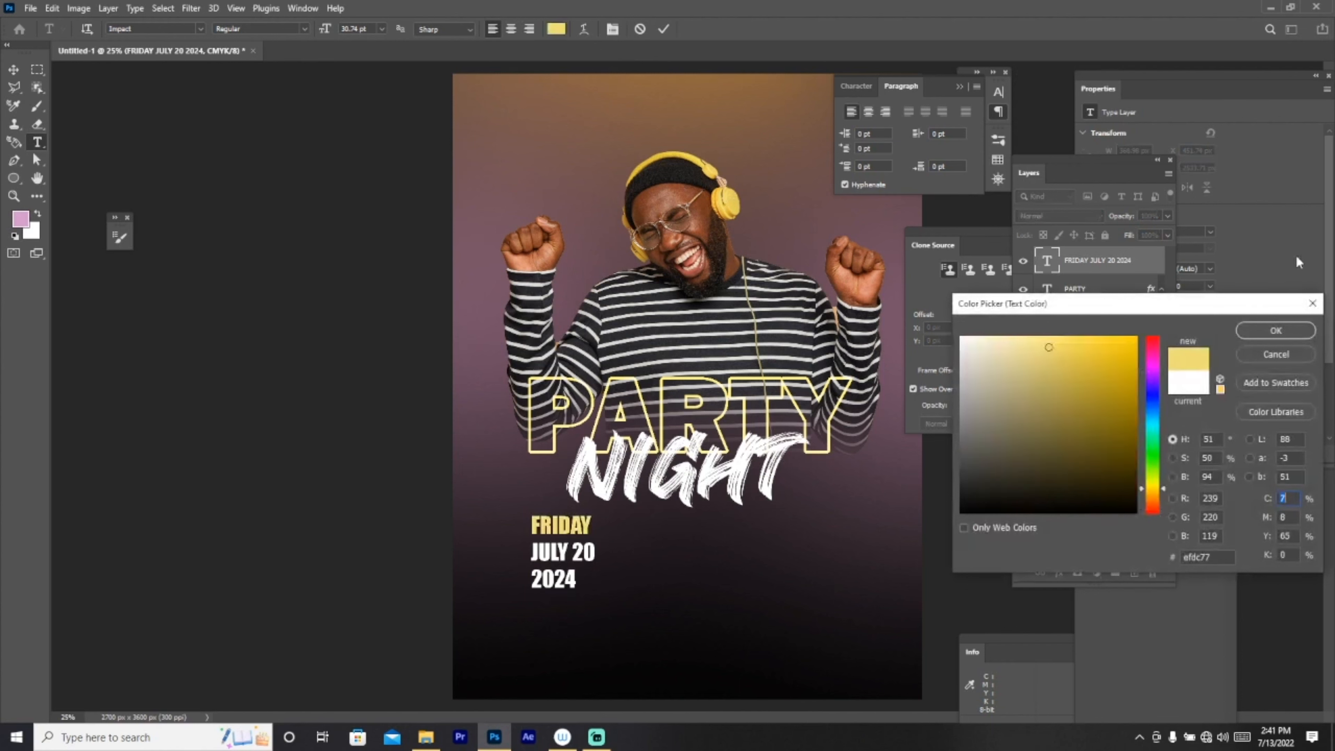
left_click(1277, 331)
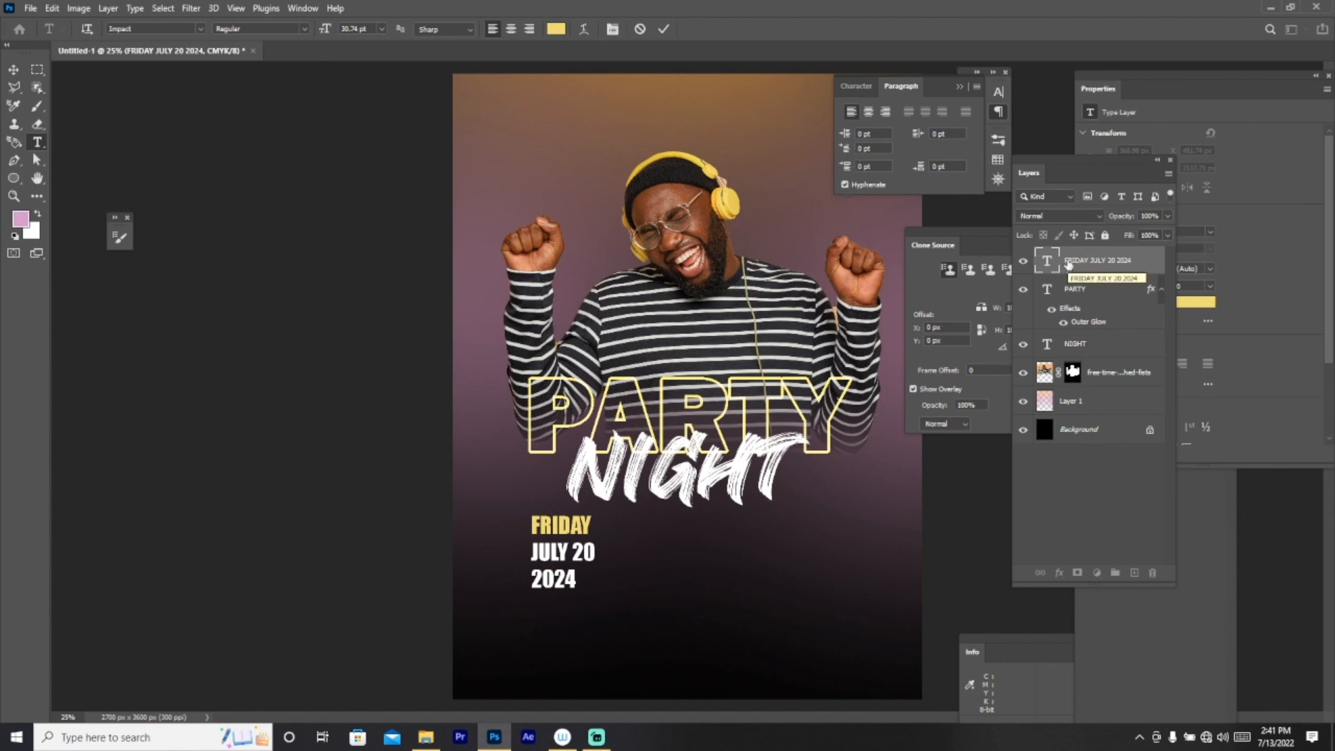
left_click(13, 69)
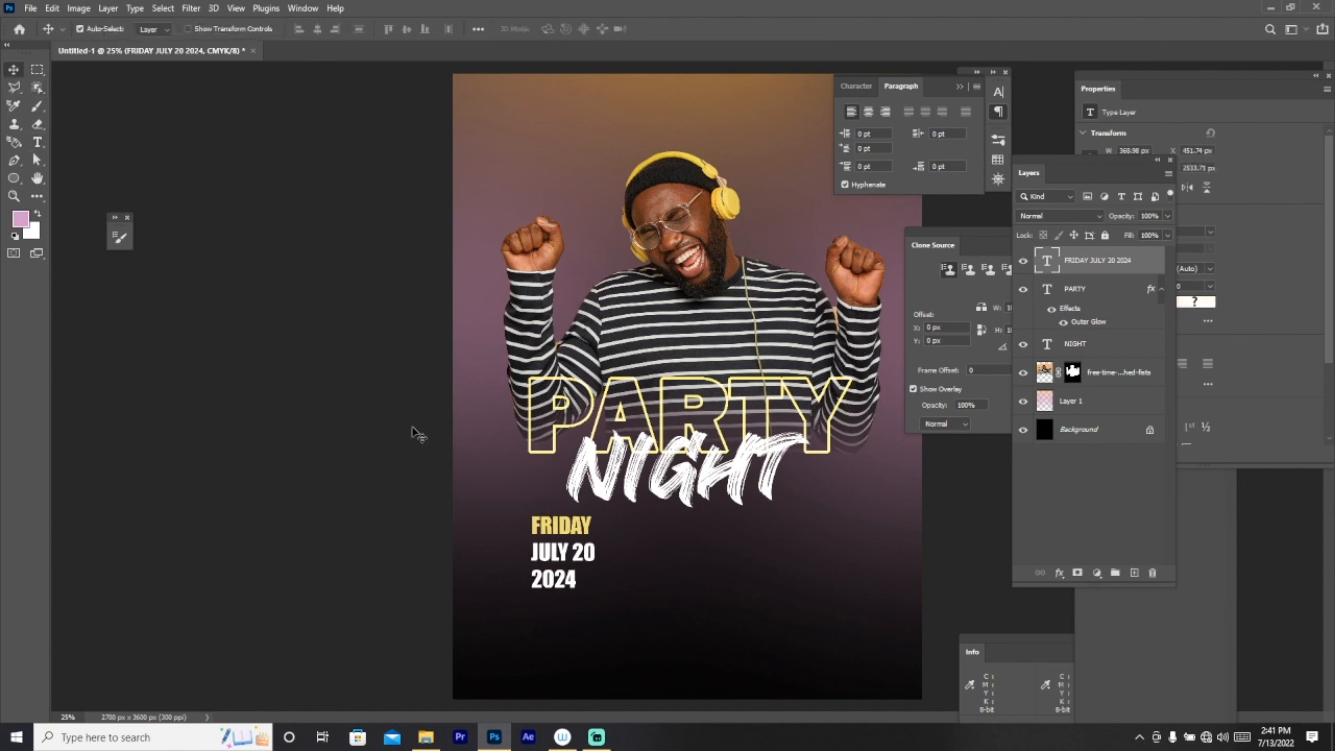
Step: Nudge the FRIDAY / JULY 20 / 2024 date block, then place a duplicate on the right below NIGHT
mouse_move(547, 534)
left_mouse_down()
mouse_move(744, 544)
mouse_move(557, 555)
mouse_move(570, 518)
mouse_move(561, 531)
left_mouse_up()
key("ctrl+j")
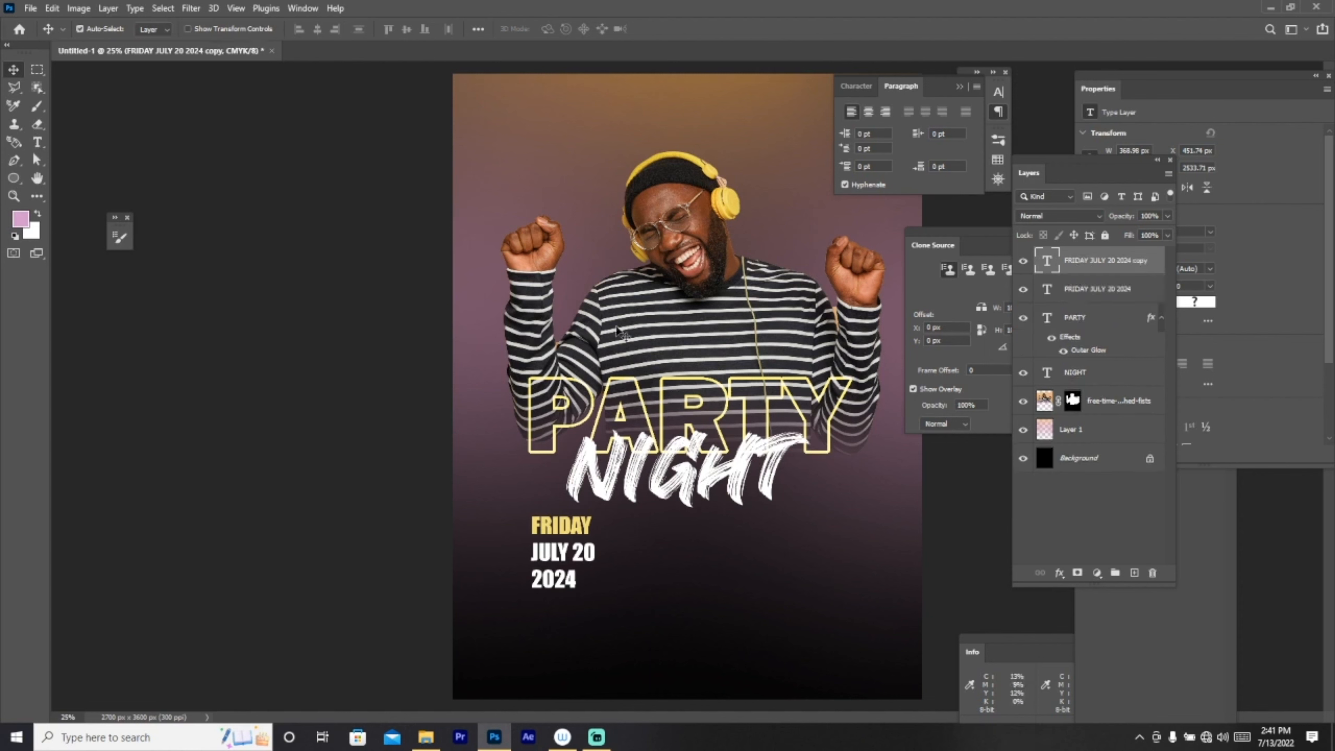
left_click_drag(569, 555, 819, 549)
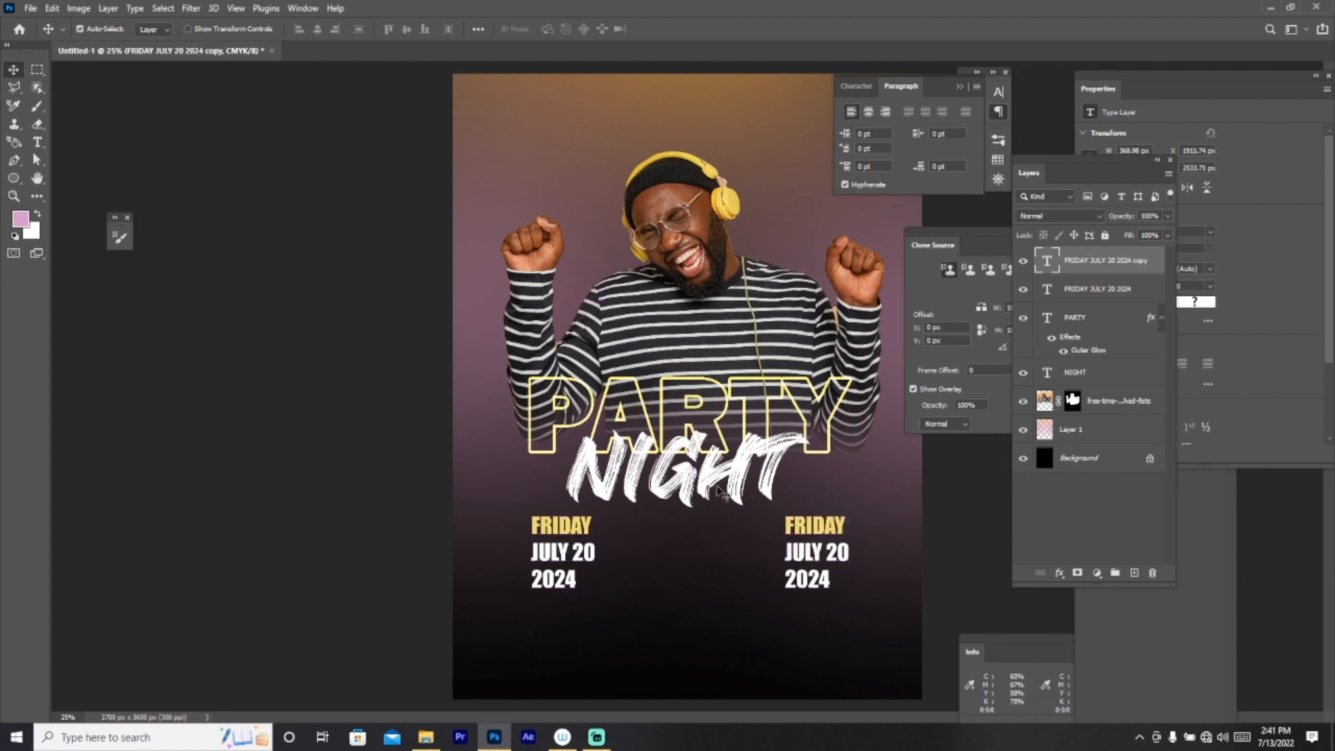
Step: Replace the right-hand copy's date lines with DJ TONY MIX, DJ MMIX and DJ KEN MIX
left_click(38, 143)
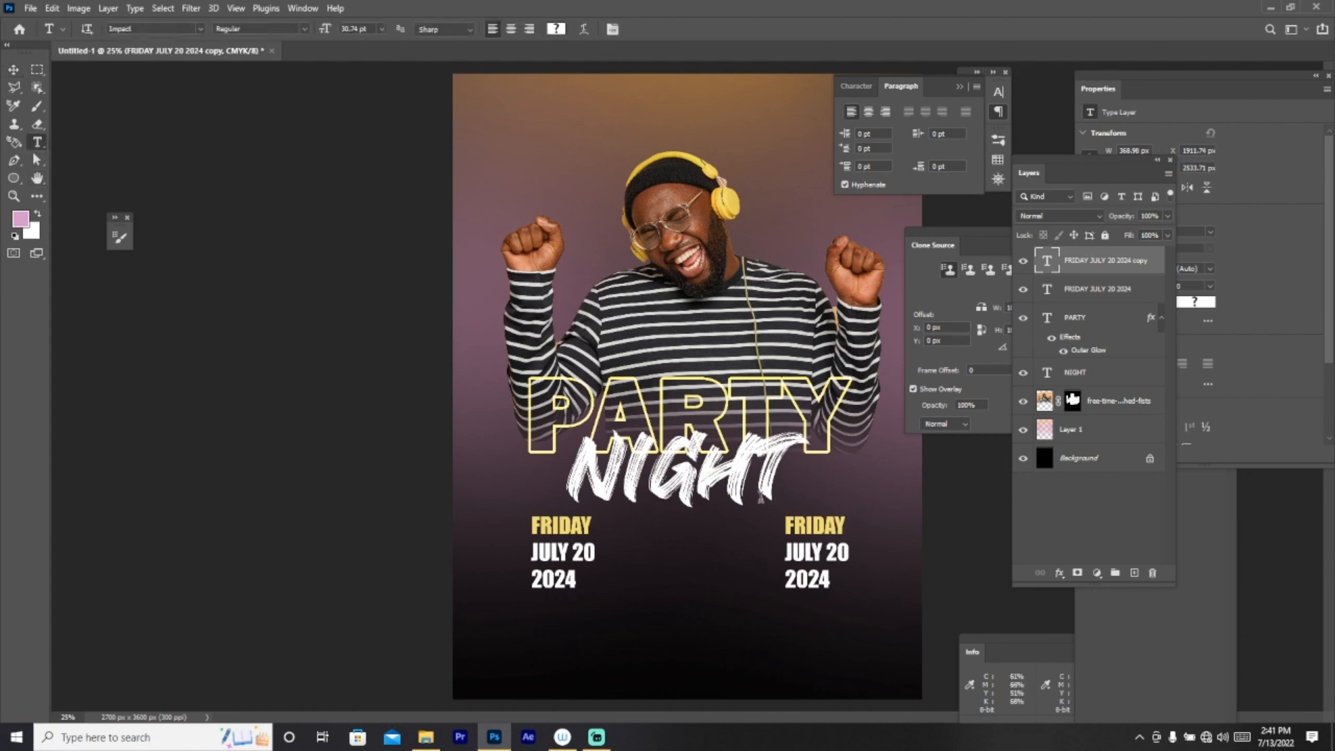
left_click(847, 524)
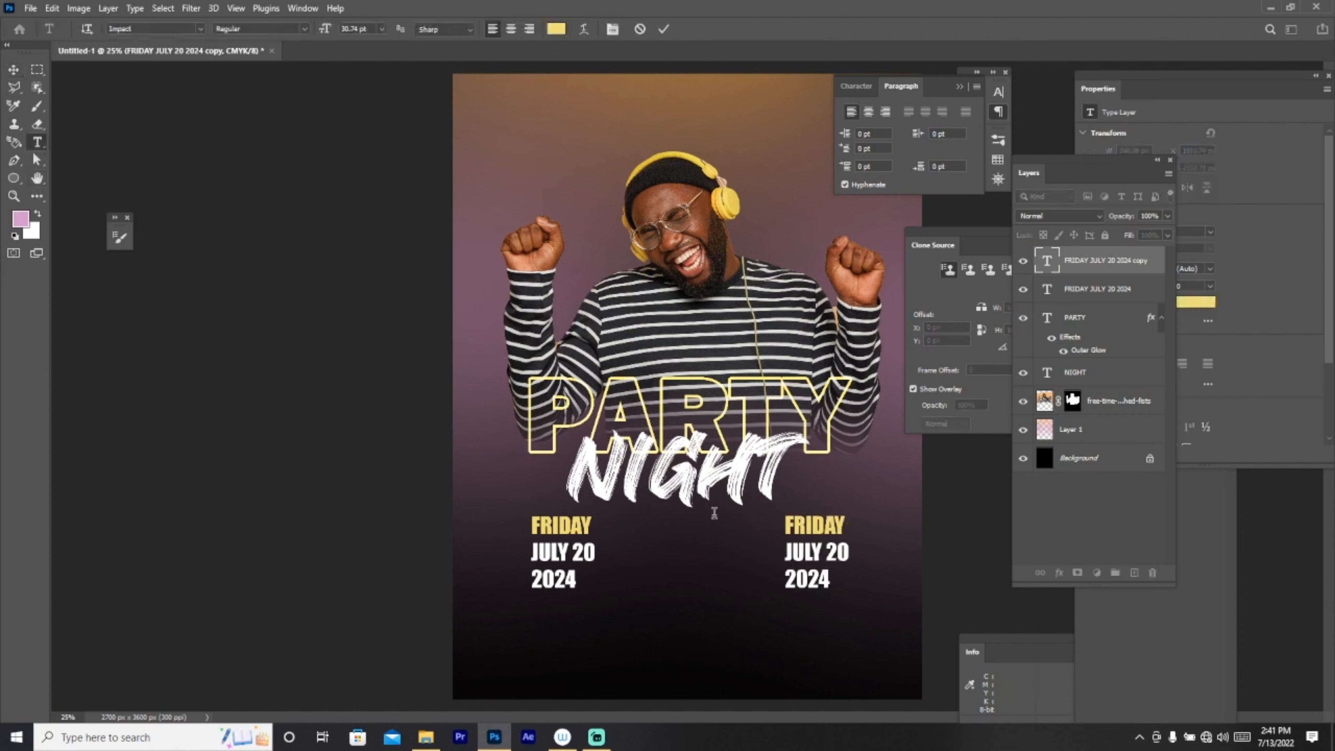
key("BackSpace")
key("BackSpace")
key("BackSpace")
key("BackSpace")
key("BackSpace")
key("BackSpace")
type("D")
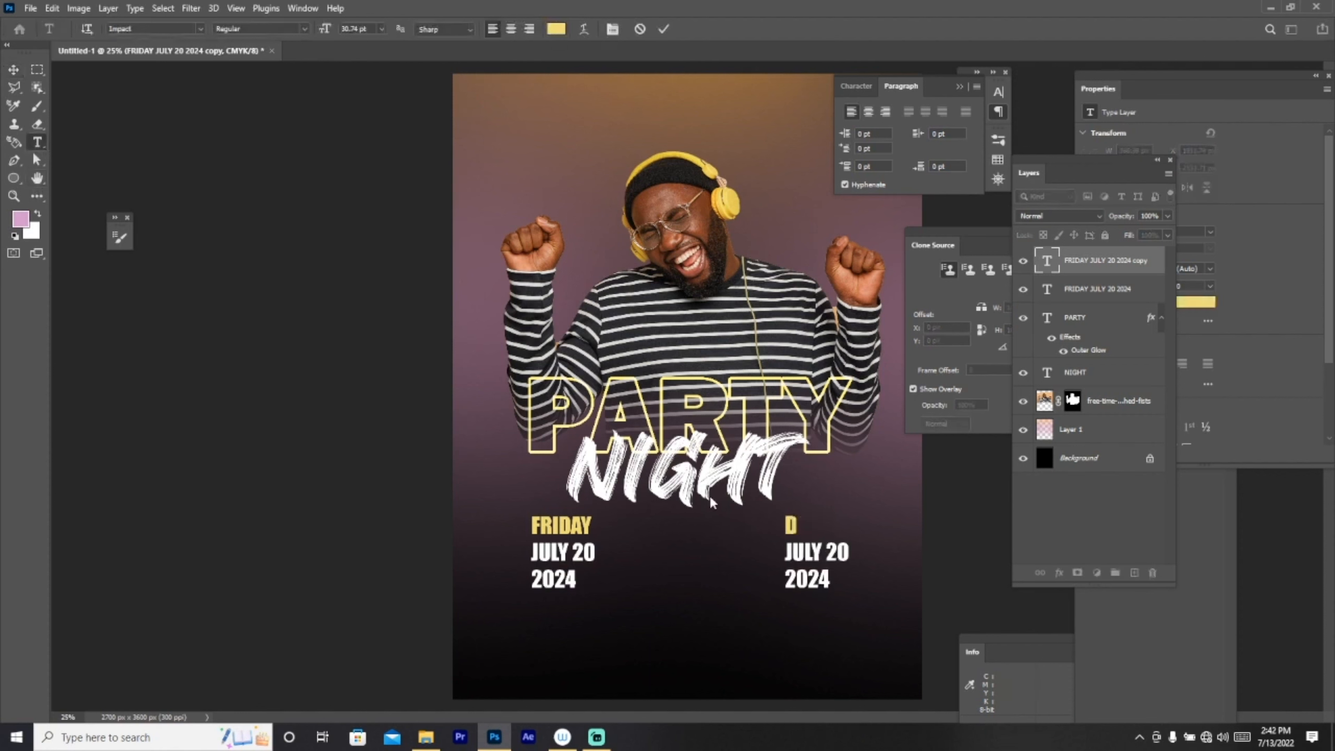
type("J TONY M")
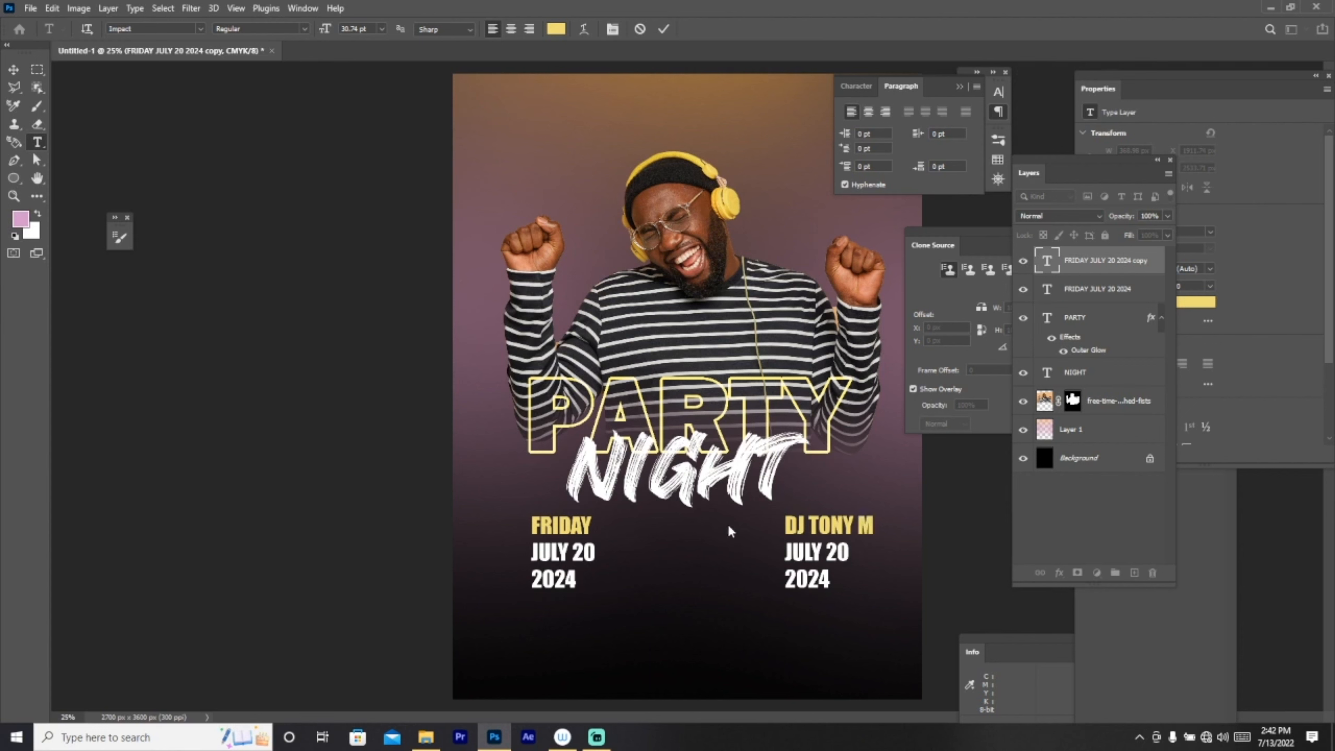
type("IX")
left_click(849, 553)
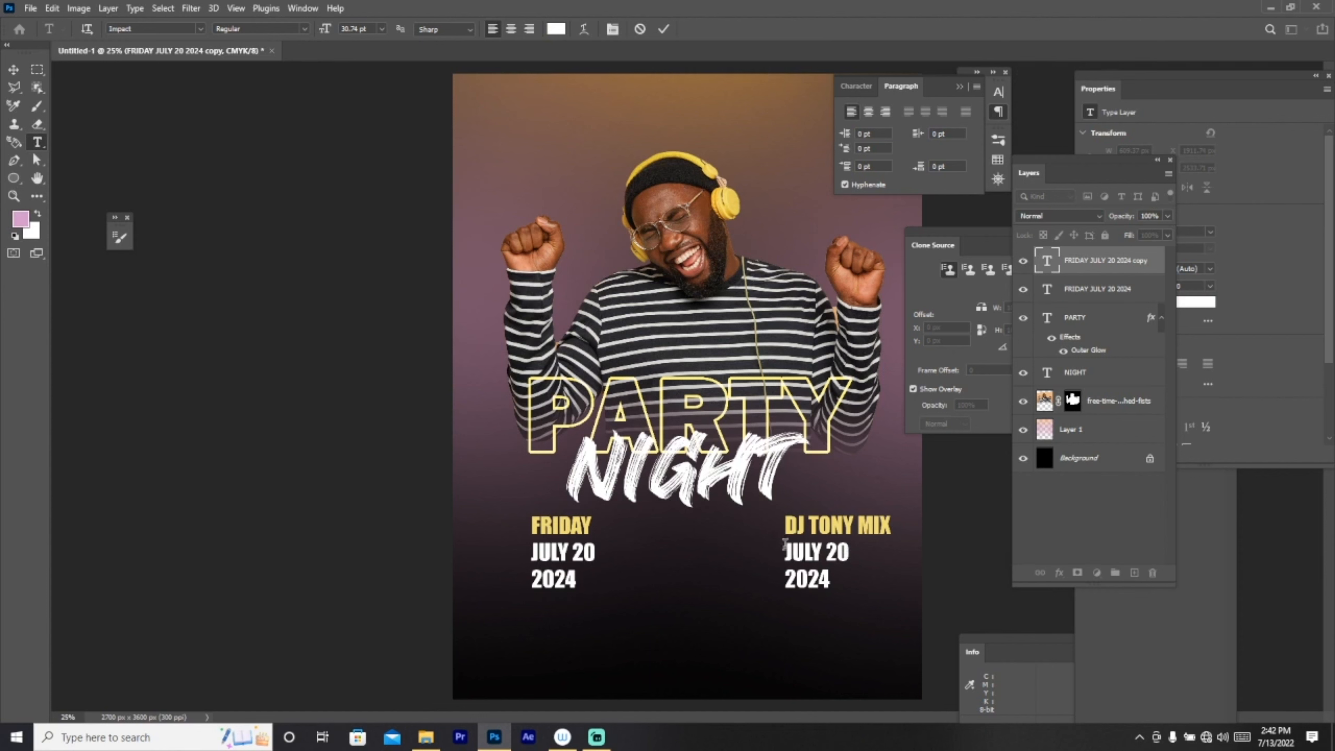
type("DJ")
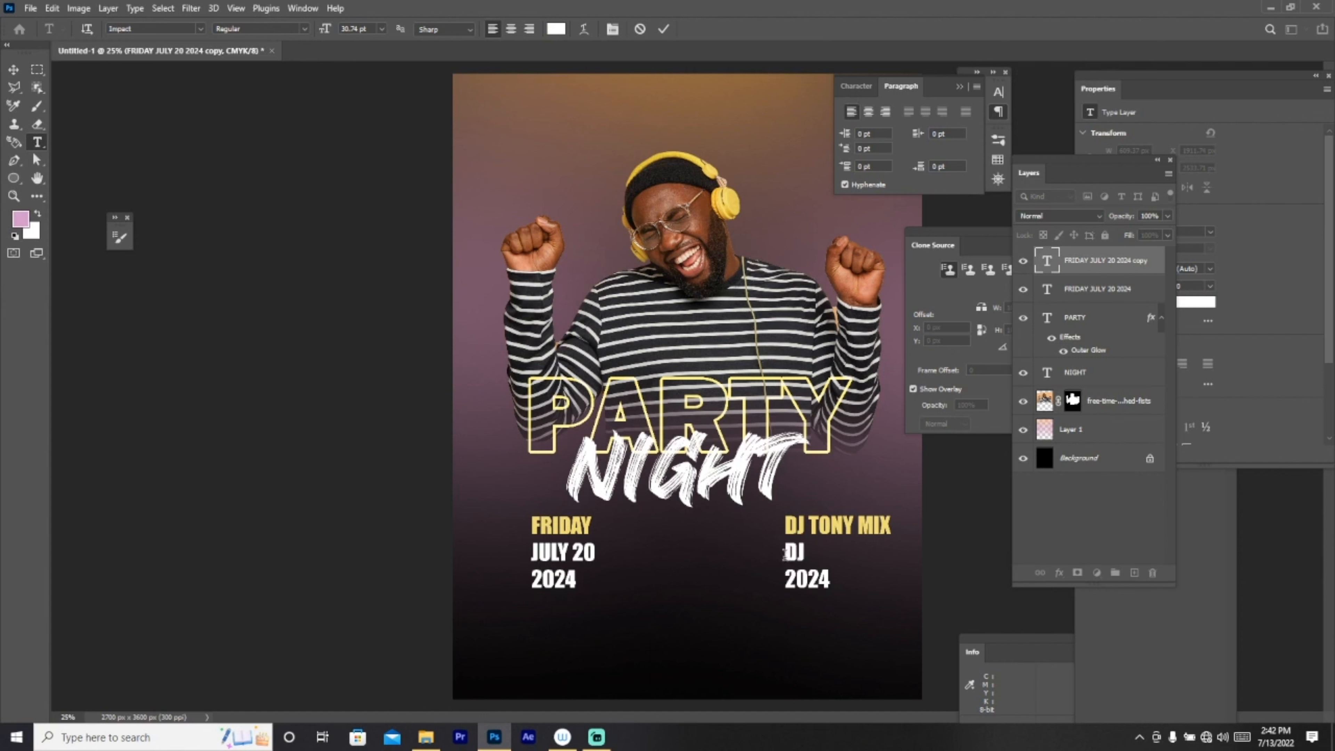
type(" MMIX ")
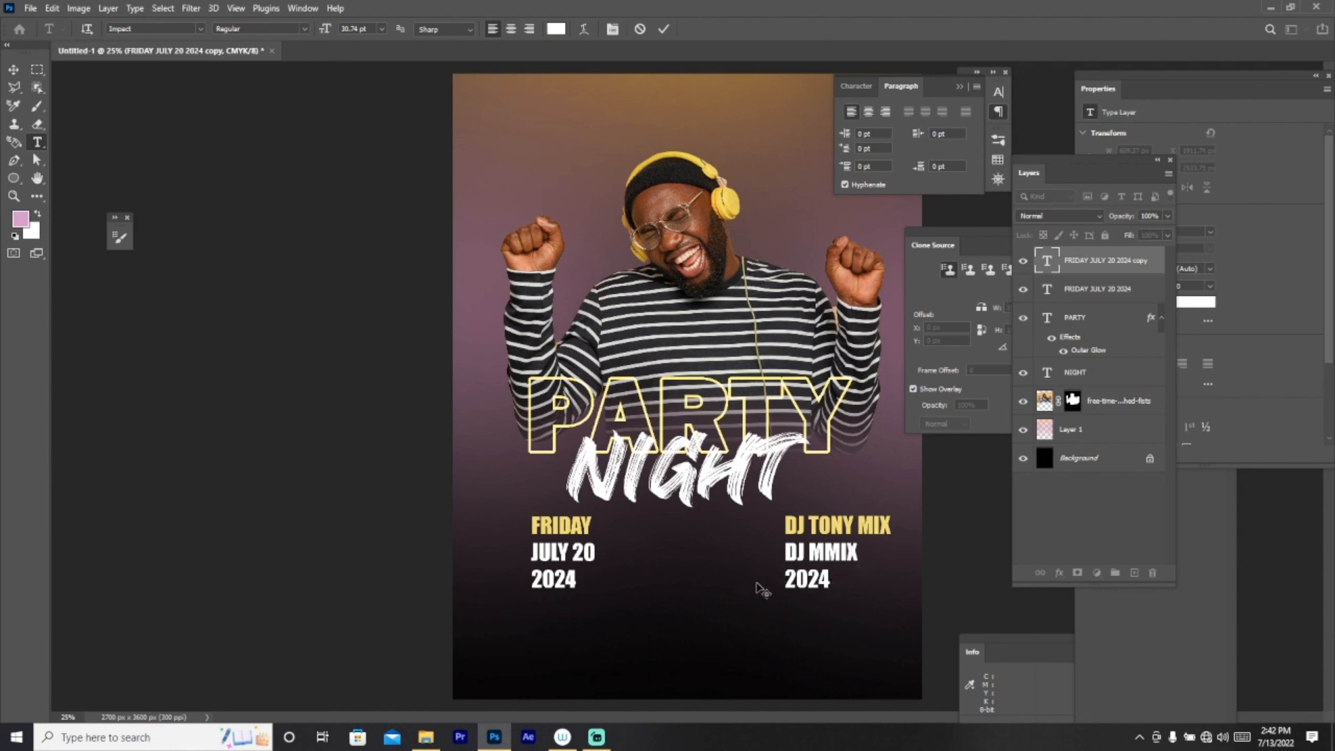
type("DJ")
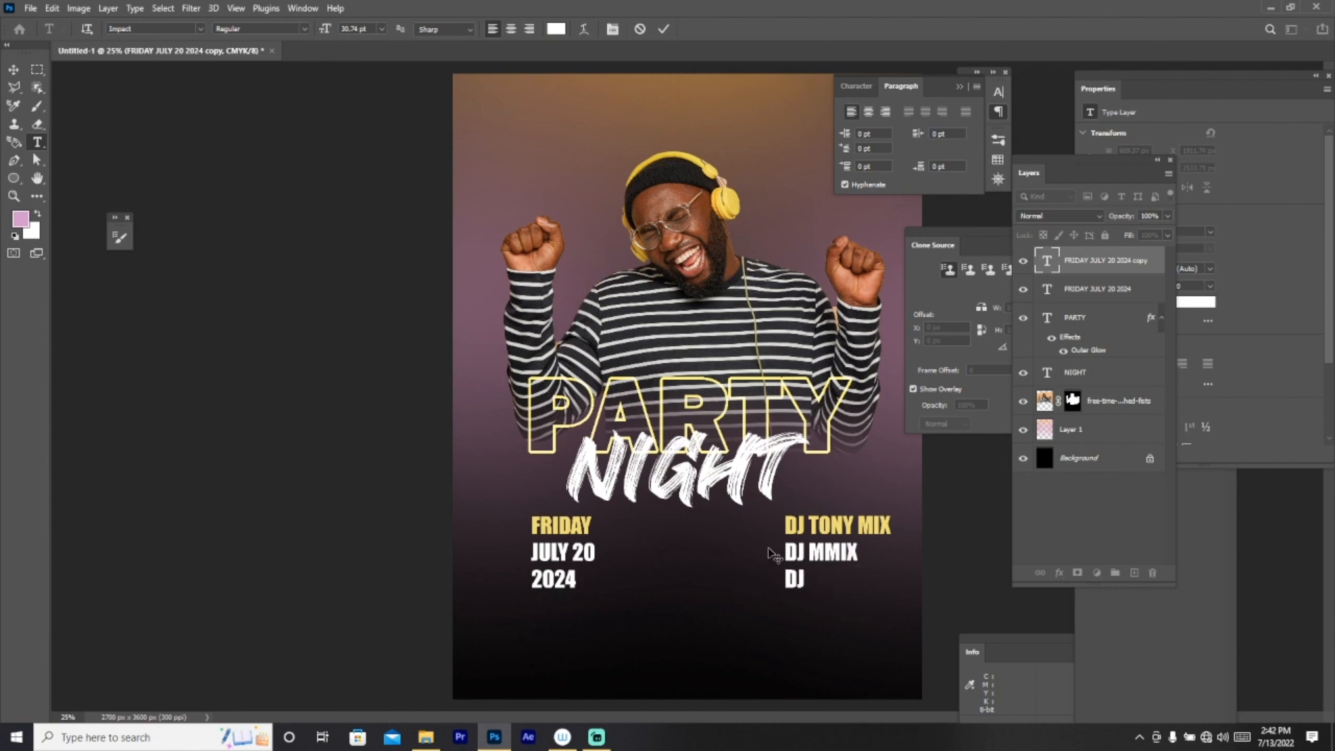
type(" KEN MIX")
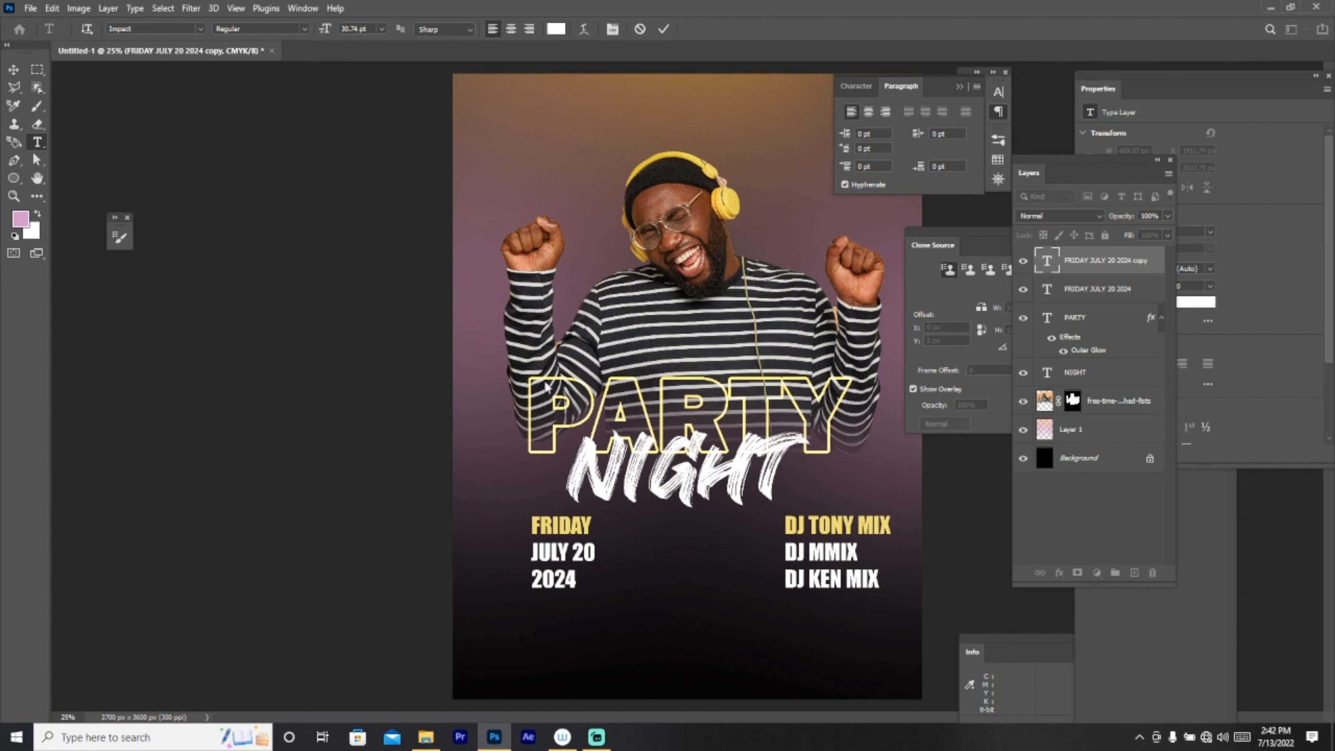
left_click(14, 69)
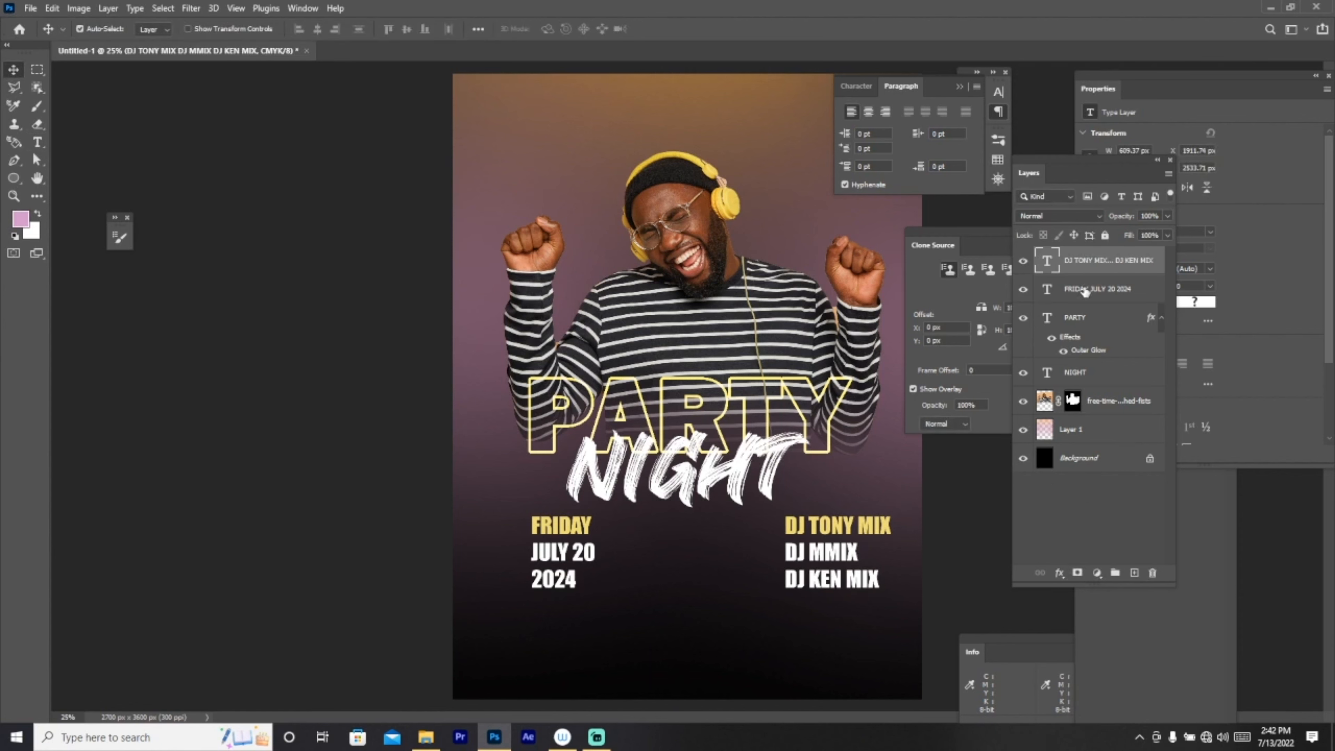
Step: Shift the date and DJ text blocks together slightly up and left beneath NIGHT
left_click(1085, 292, "shift")
key("ctrl+t")
left_click_drag(830, 558, 807, 556)
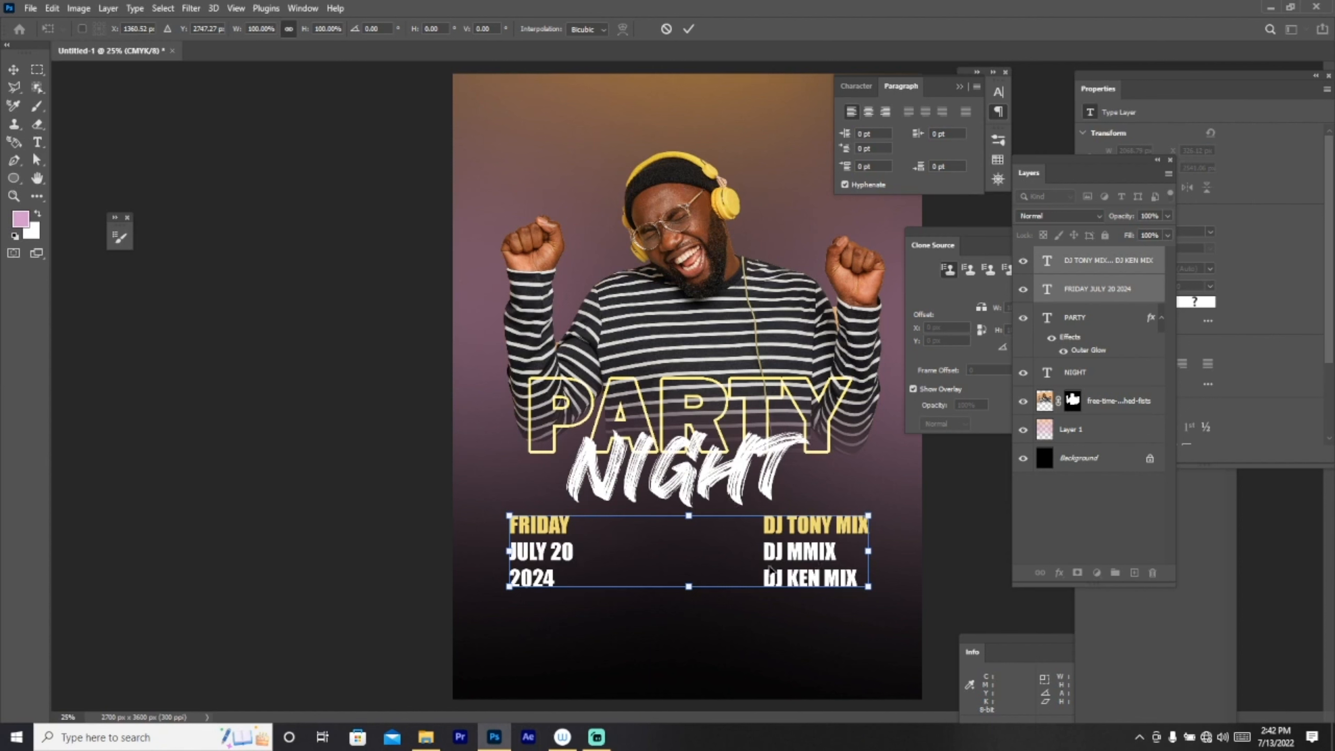
left_click(13, 177)
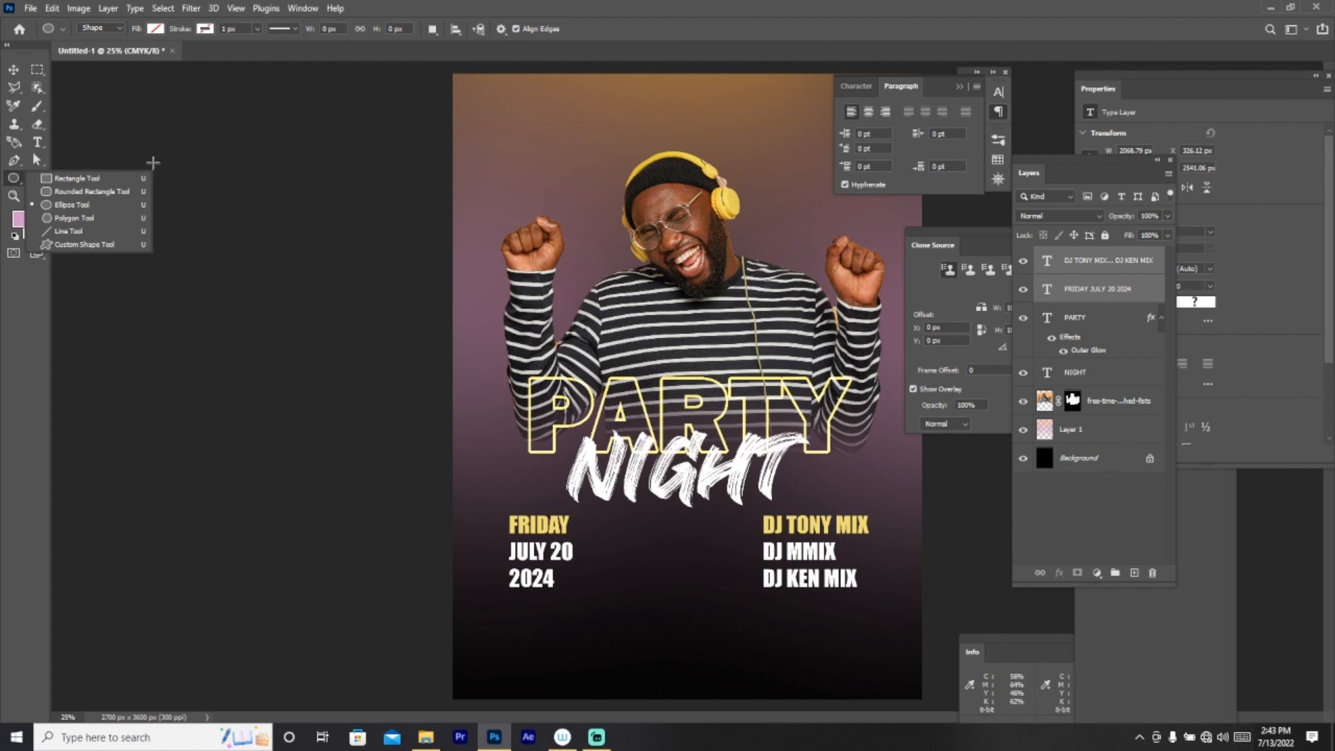
Step: Draw a wide rectangle below the two text columns
left_click(39, 126)
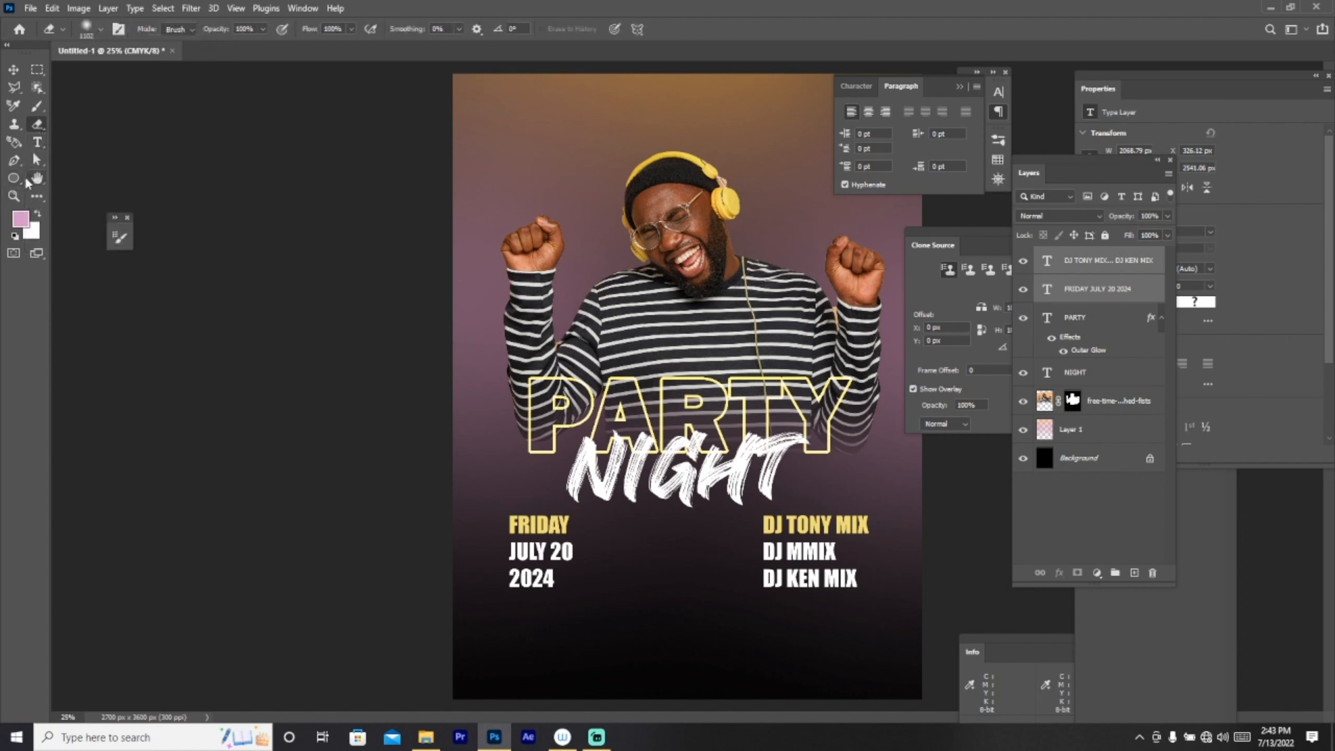
left_click(14, 178)
left_click(56, 191)
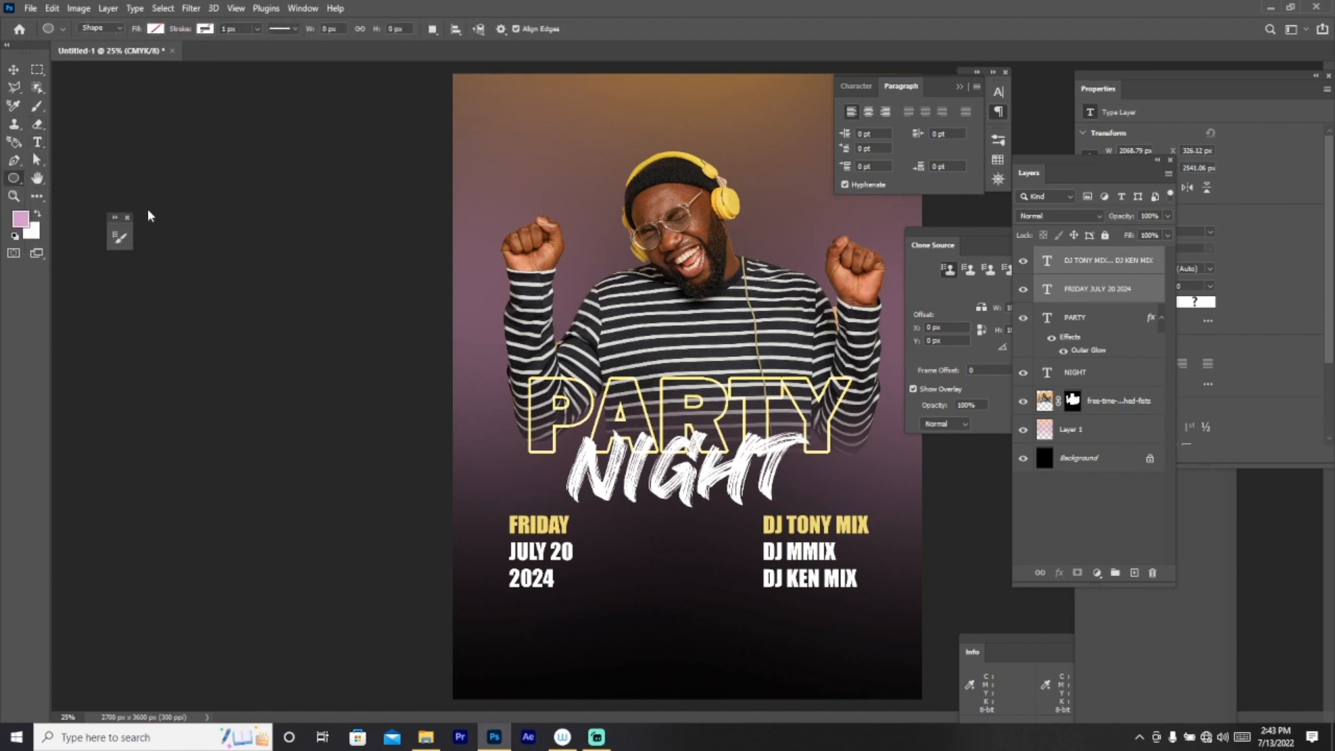
left_click_drag(518, 607, 860, 635)
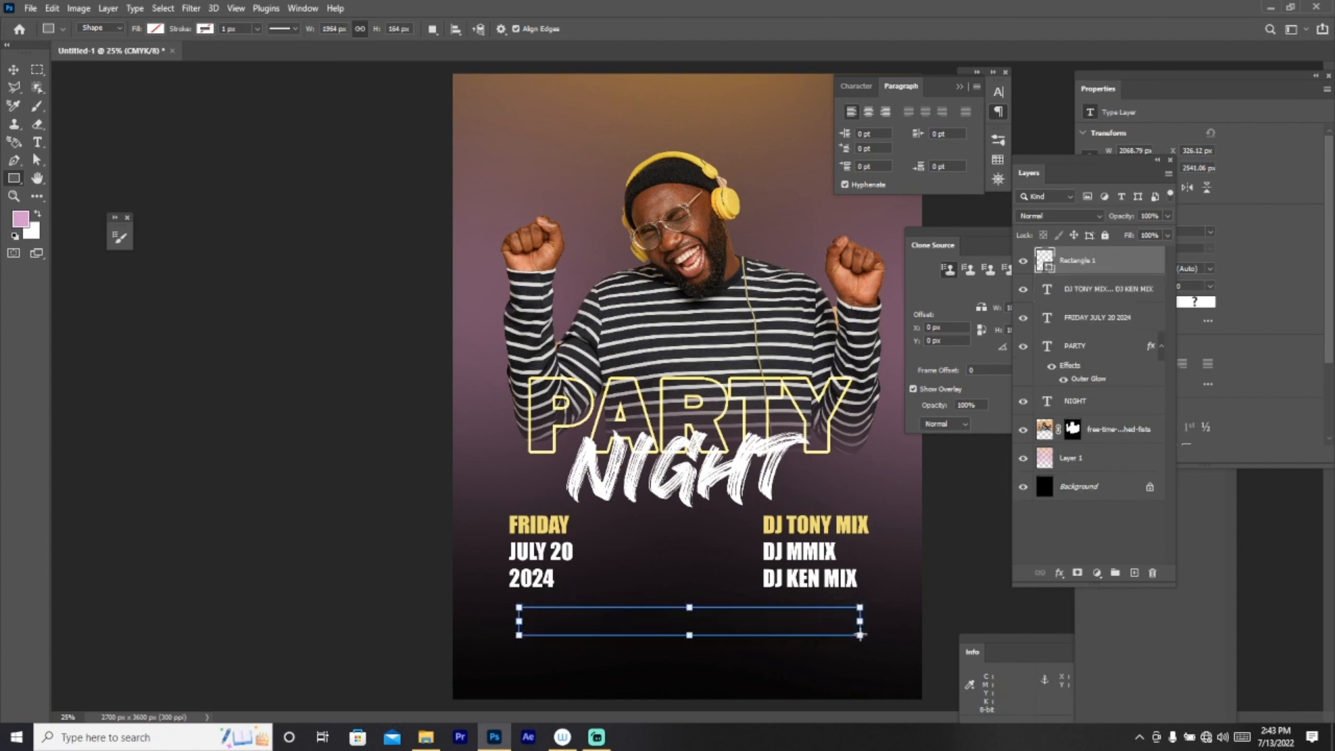
Step: Draw a circle between the date and DJ columns
right_click(11, 179)
left_click(58, 193)
left_click_drag(634, 518, 746, 622)
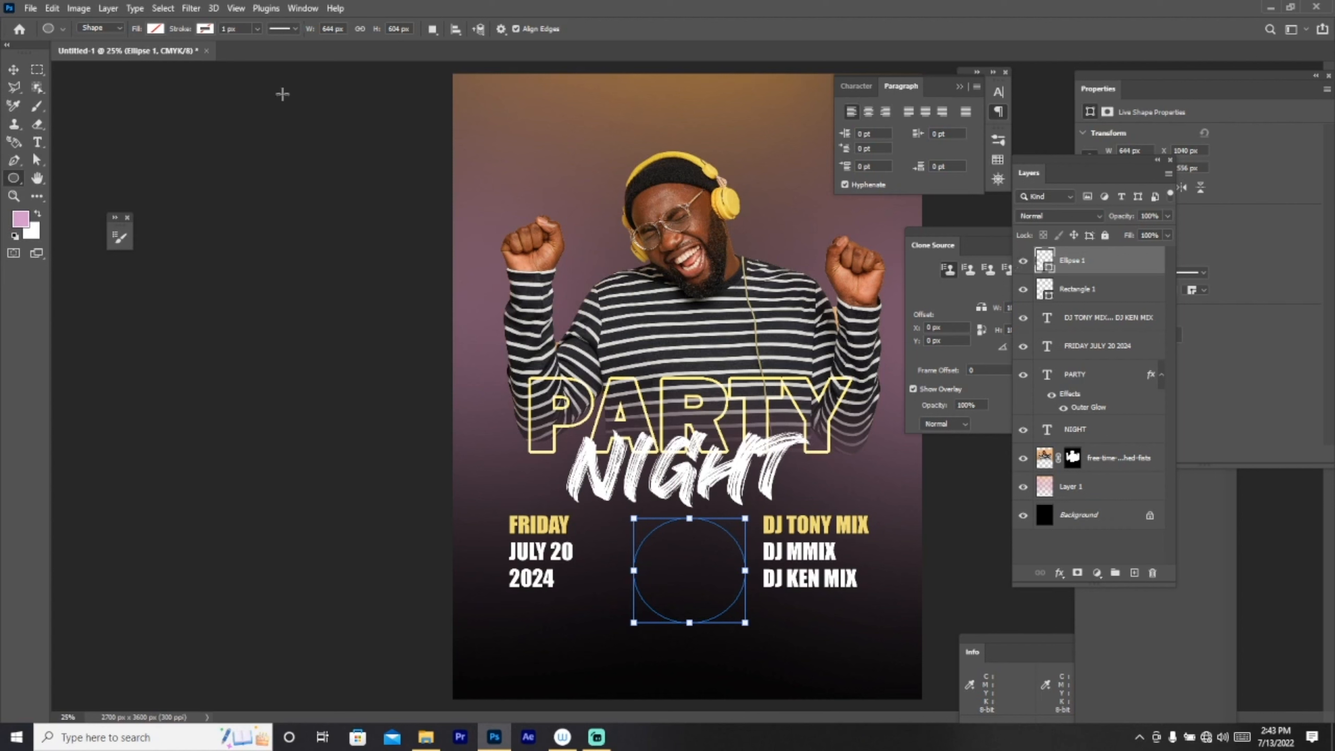
Step: Fill the Ellipse 1 circle with yellow
left_click(156, 29)
left_click(184, 104)
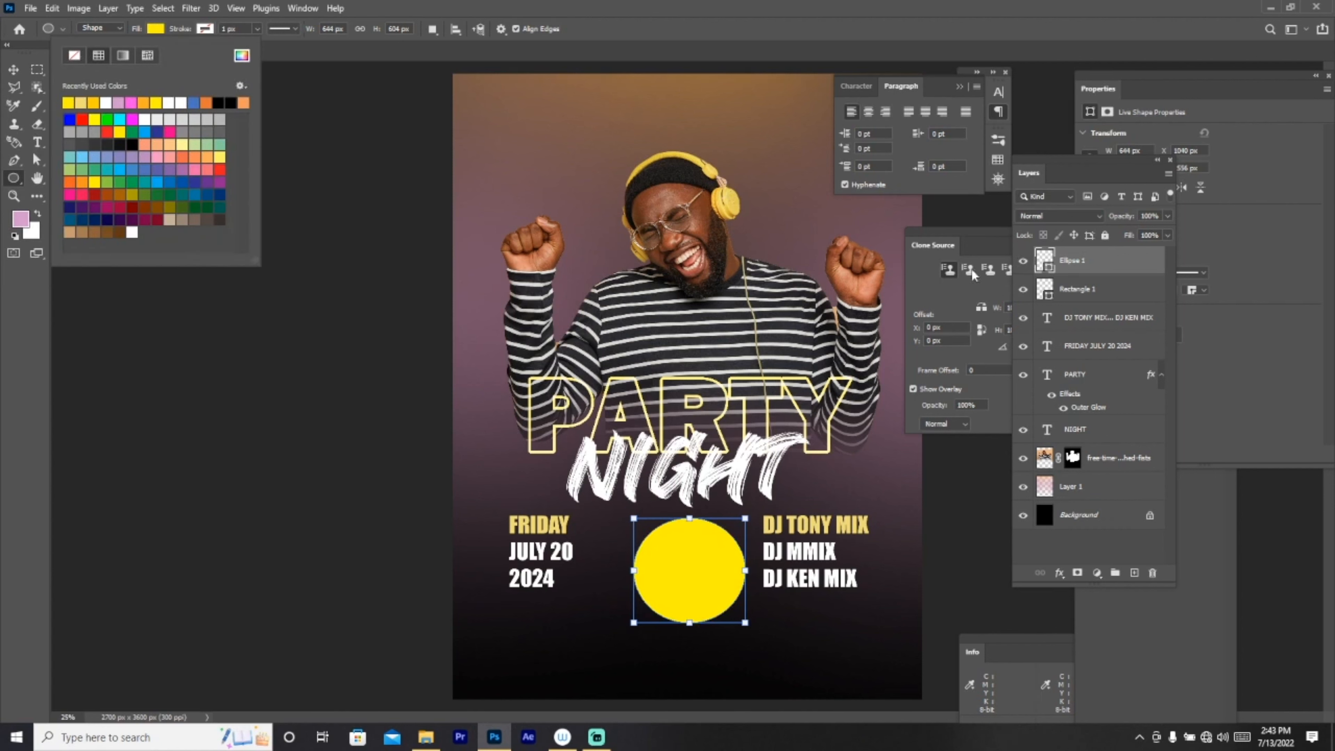
left_click(336, 78)
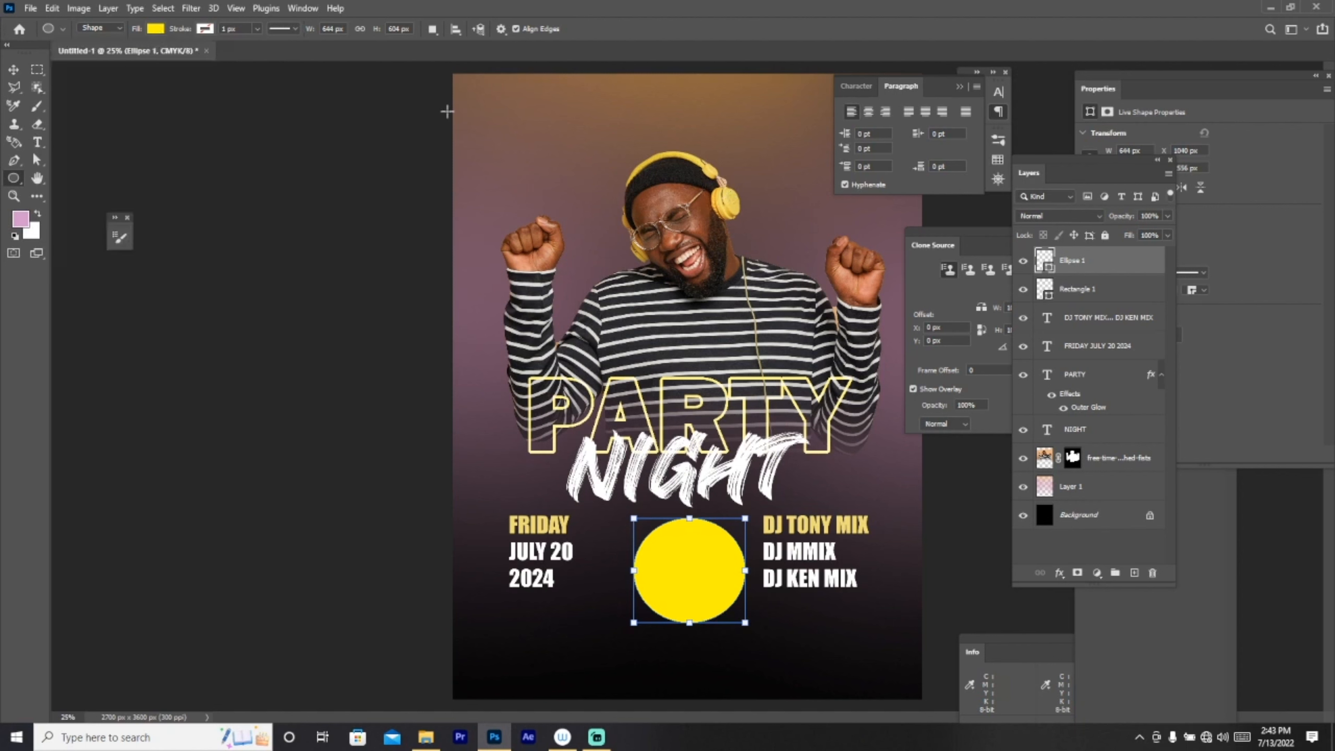
Step: Scale the yellow circle down to about 65% and centre it between the columns
left_click(14, 69)
key("ctrl+t")
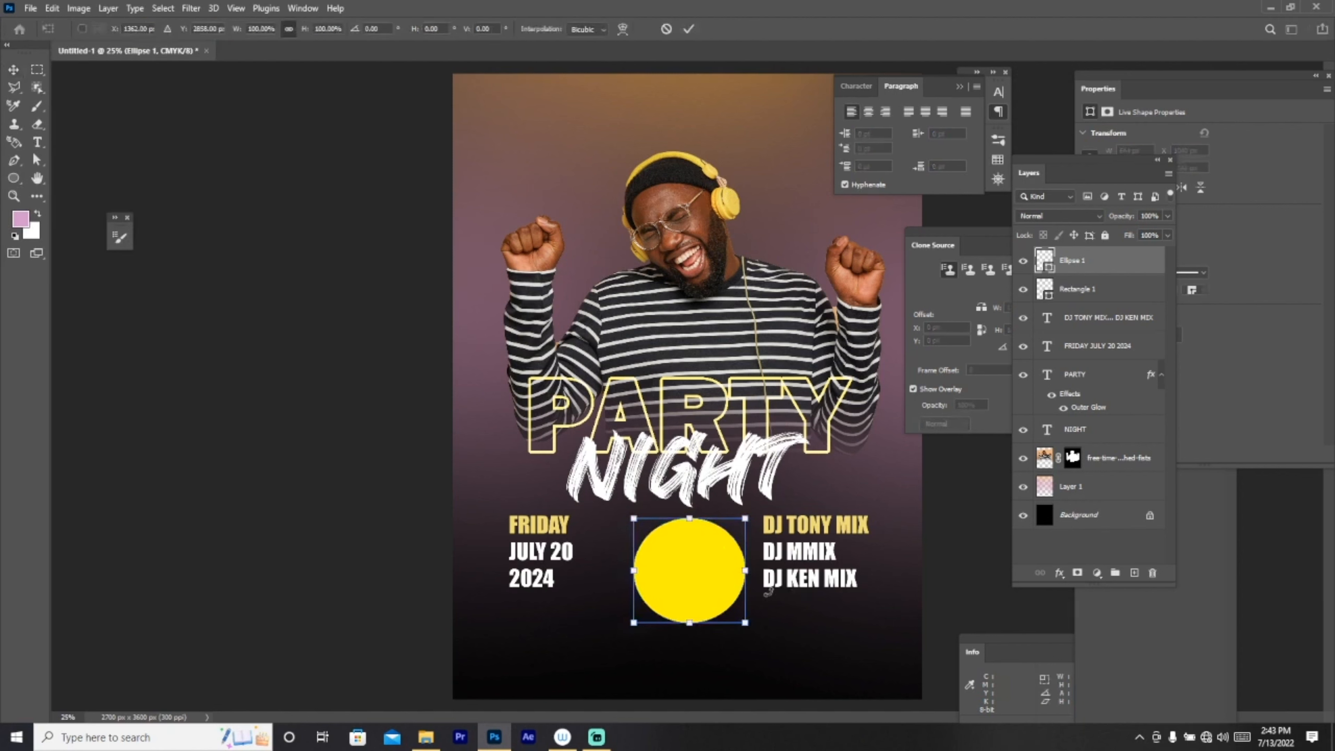
left_click_drag(745, 624, 676, 548)
left_click_drag(720, 495, 704, 572)
left_click(1077, 293)
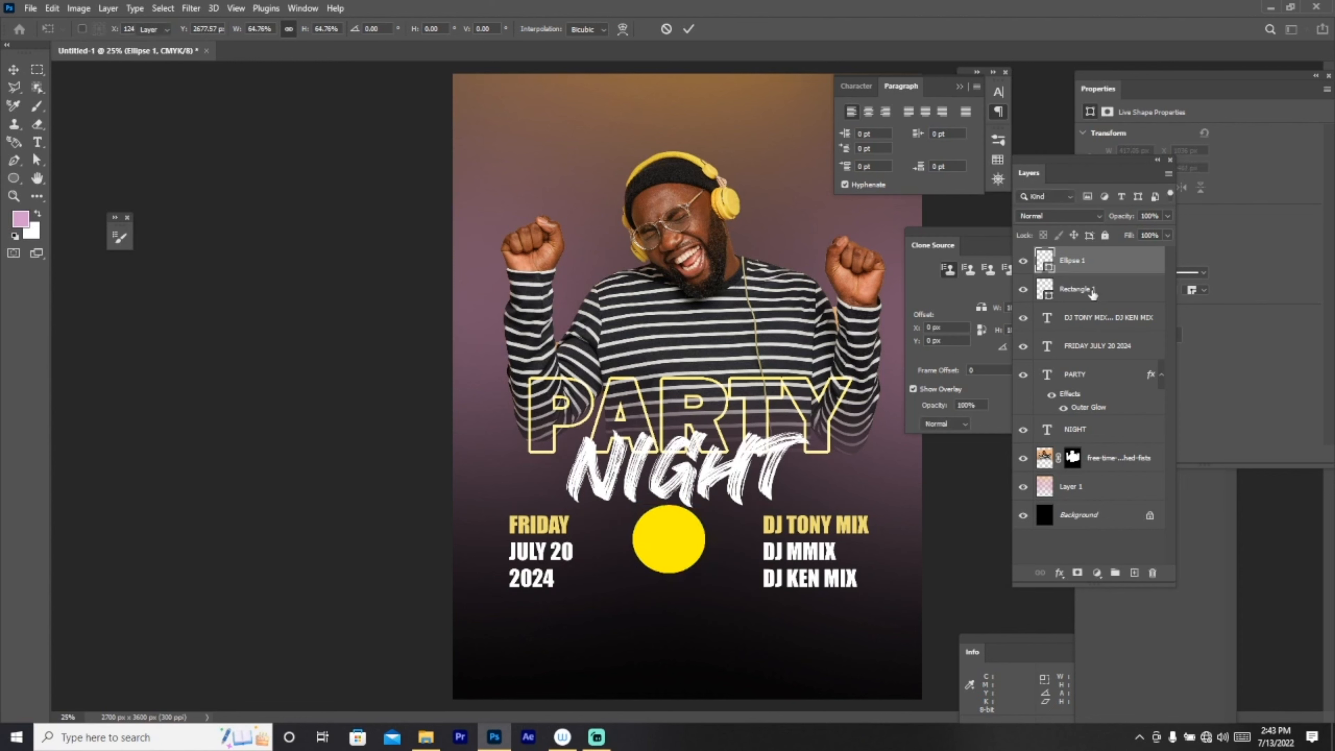
left_click(1077, 293)
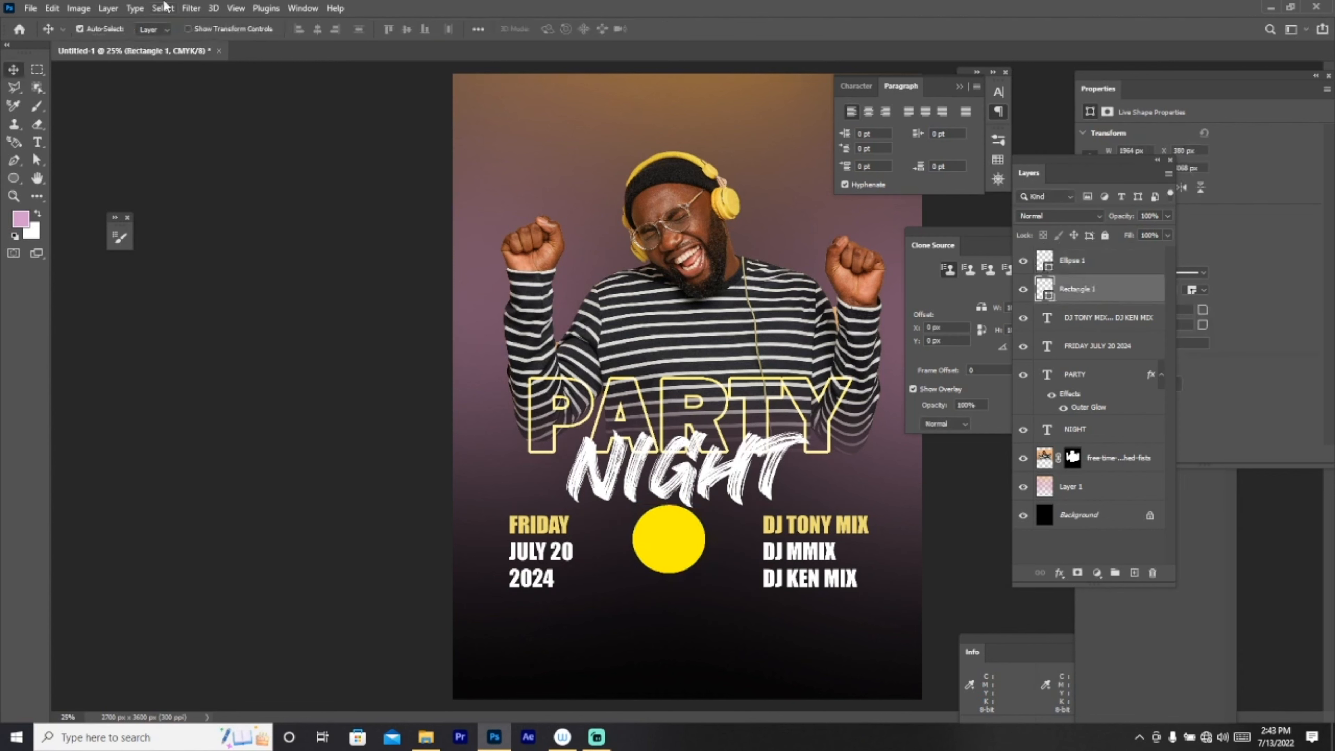
Step: Fill the Rectangle 1 bar with yellow
double_click(1040, 287)
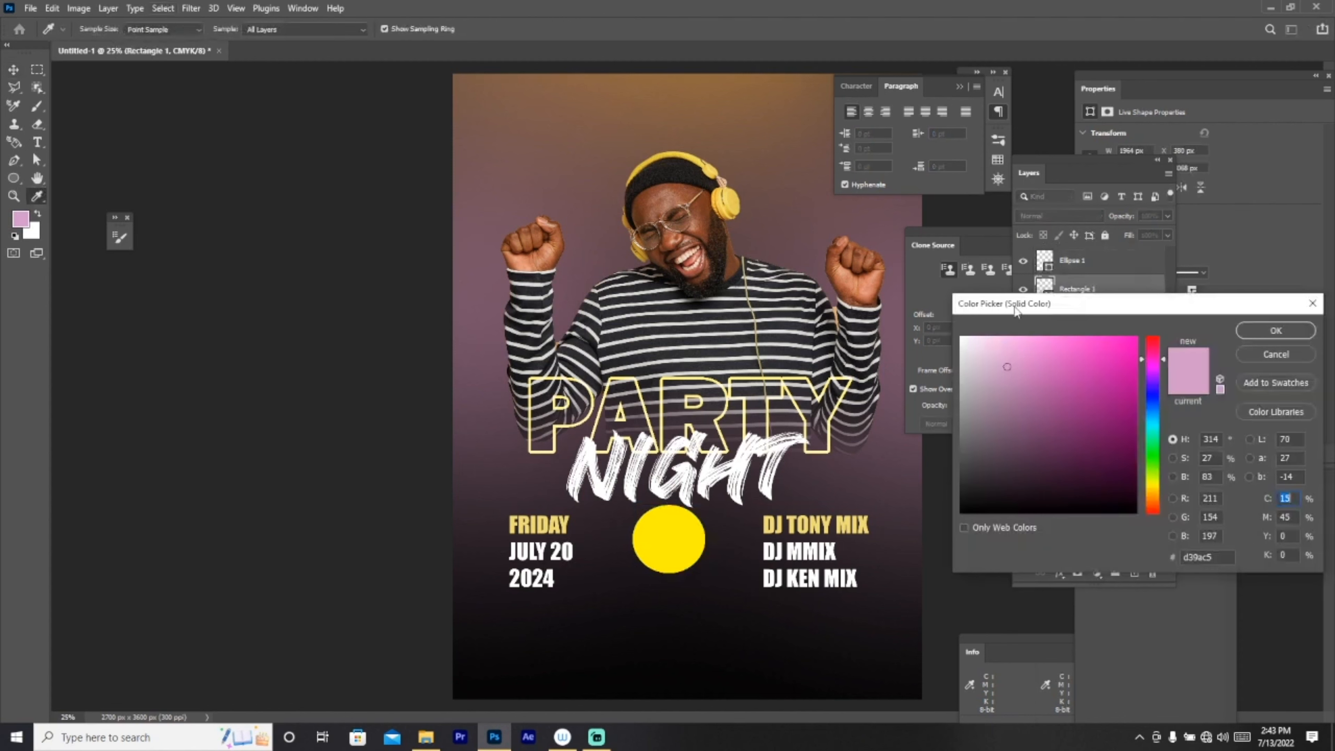
left_click(1264, 350)
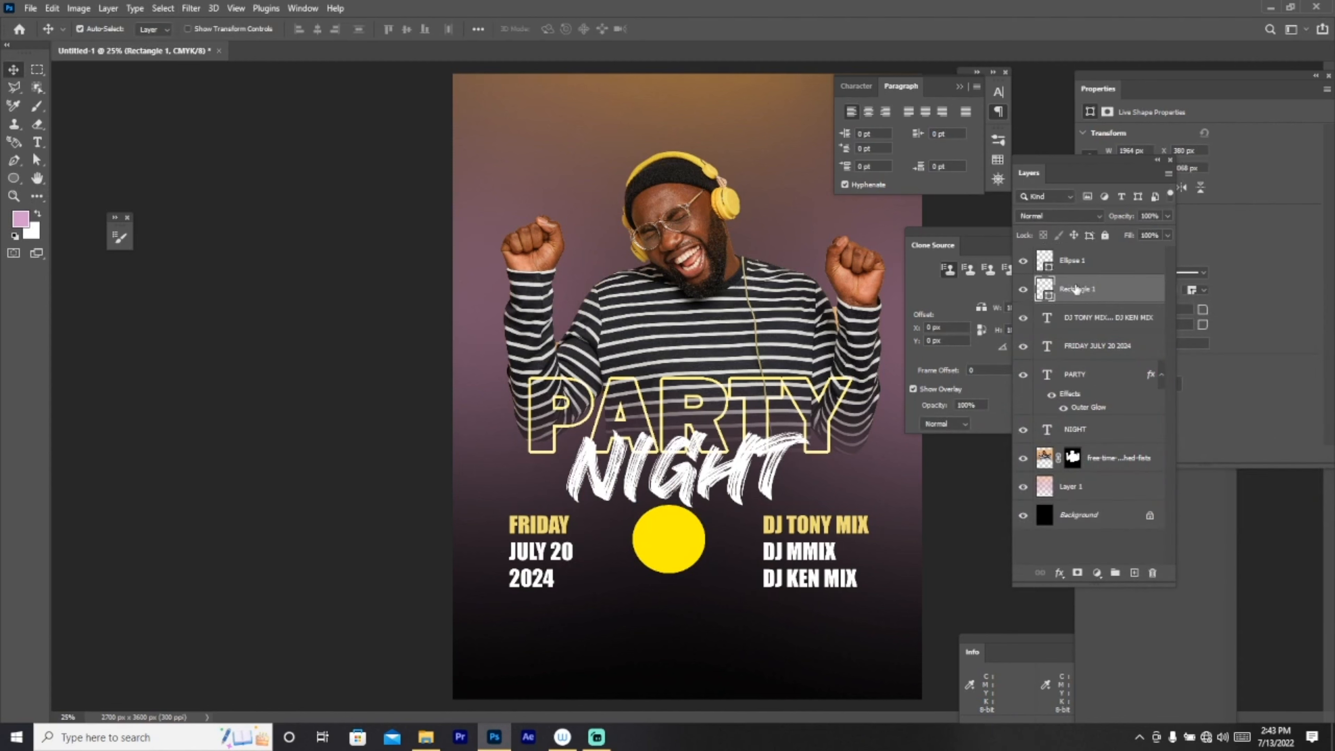
left_click(14, 179)
left_click(155, 30)
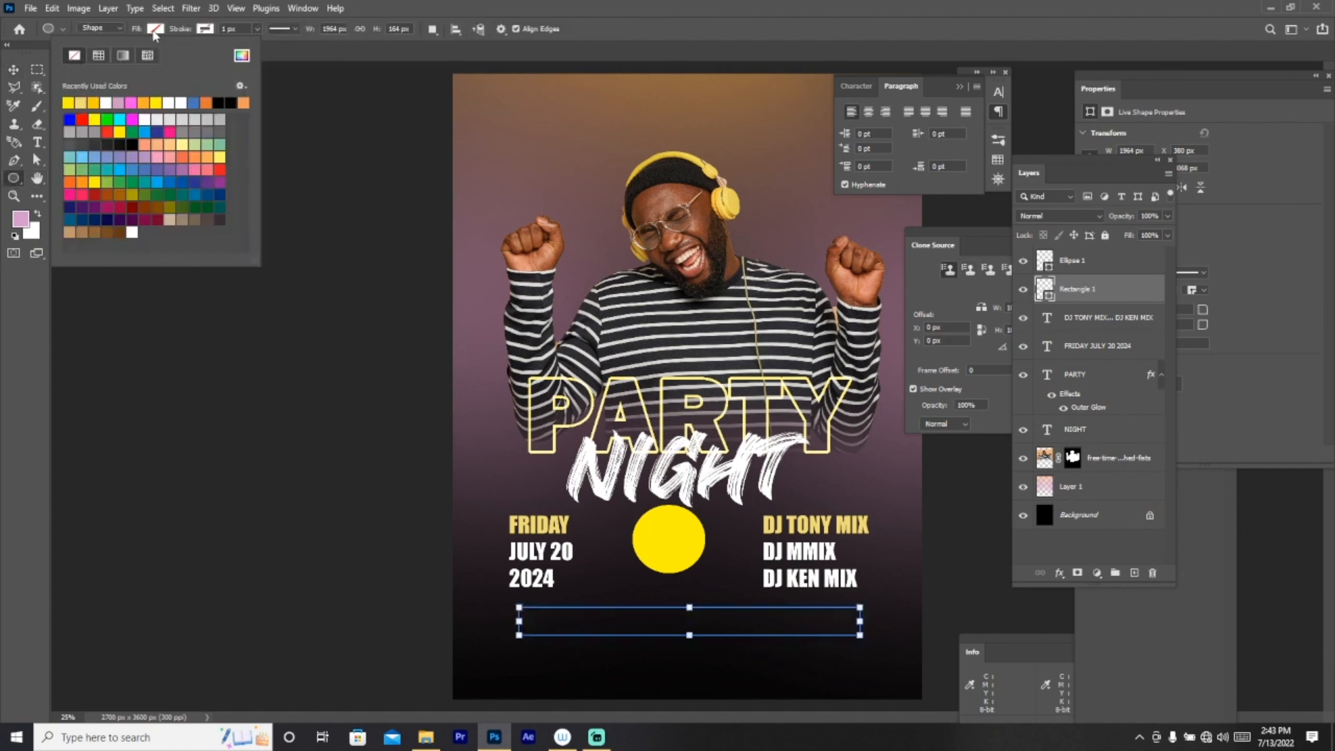
left_click(69, 101)
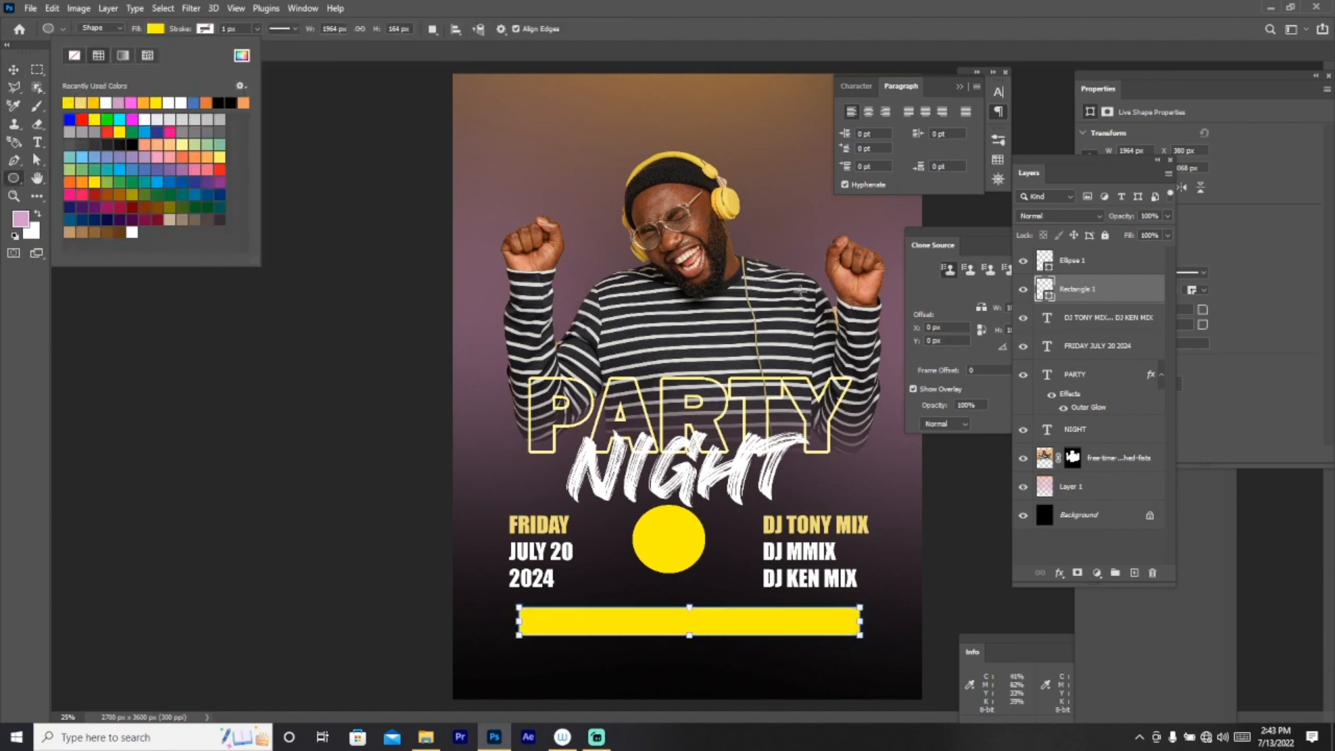
left_click(1067, 321)
Step: Stretch the yellow bar's left end to make it about 102% wide
left_click(1067, 321)
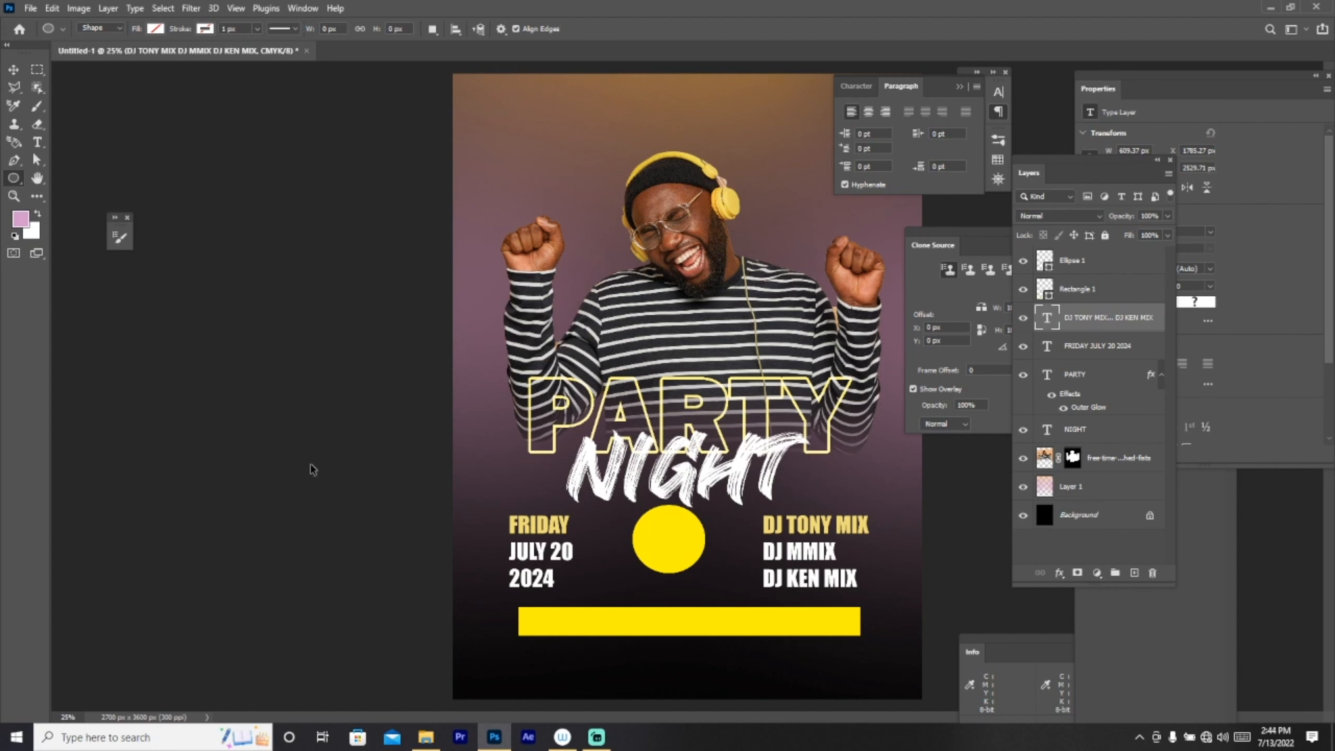
key("ctrl+t")
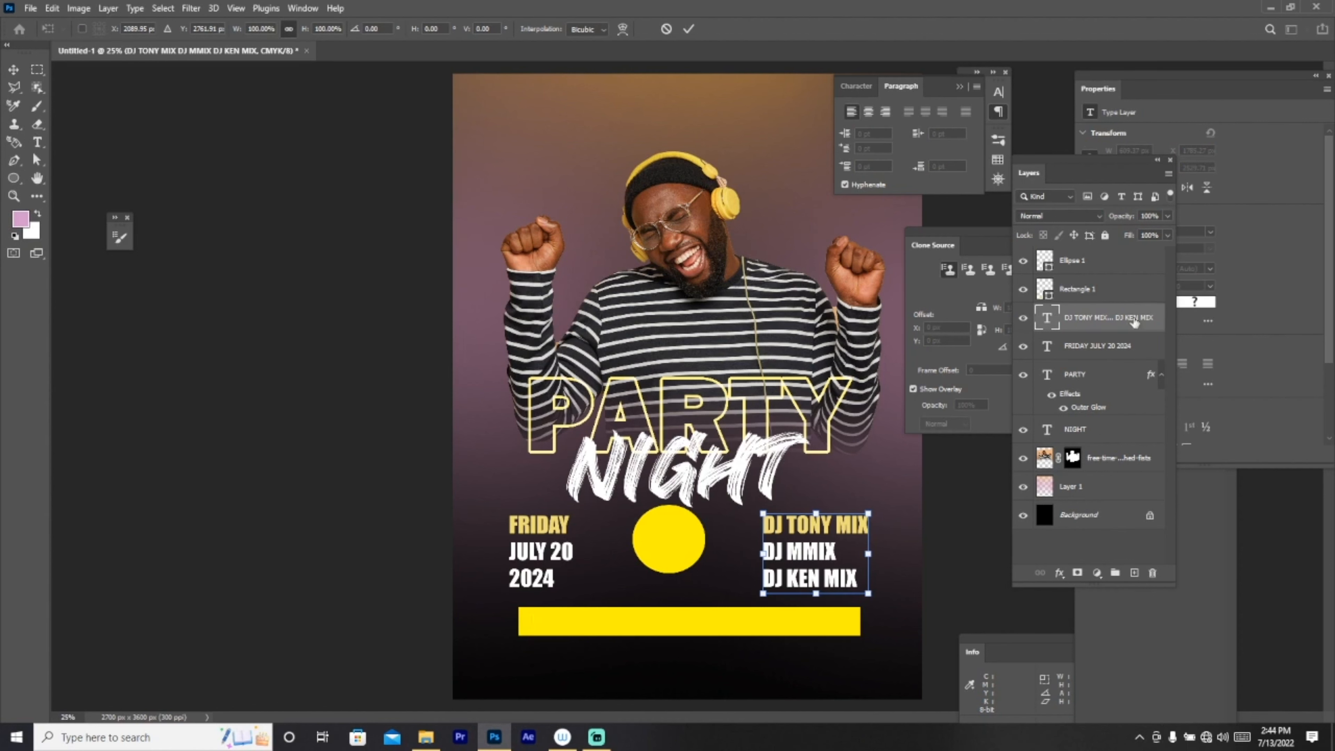
left_click(1113, 346)
left_click(1102, 290)
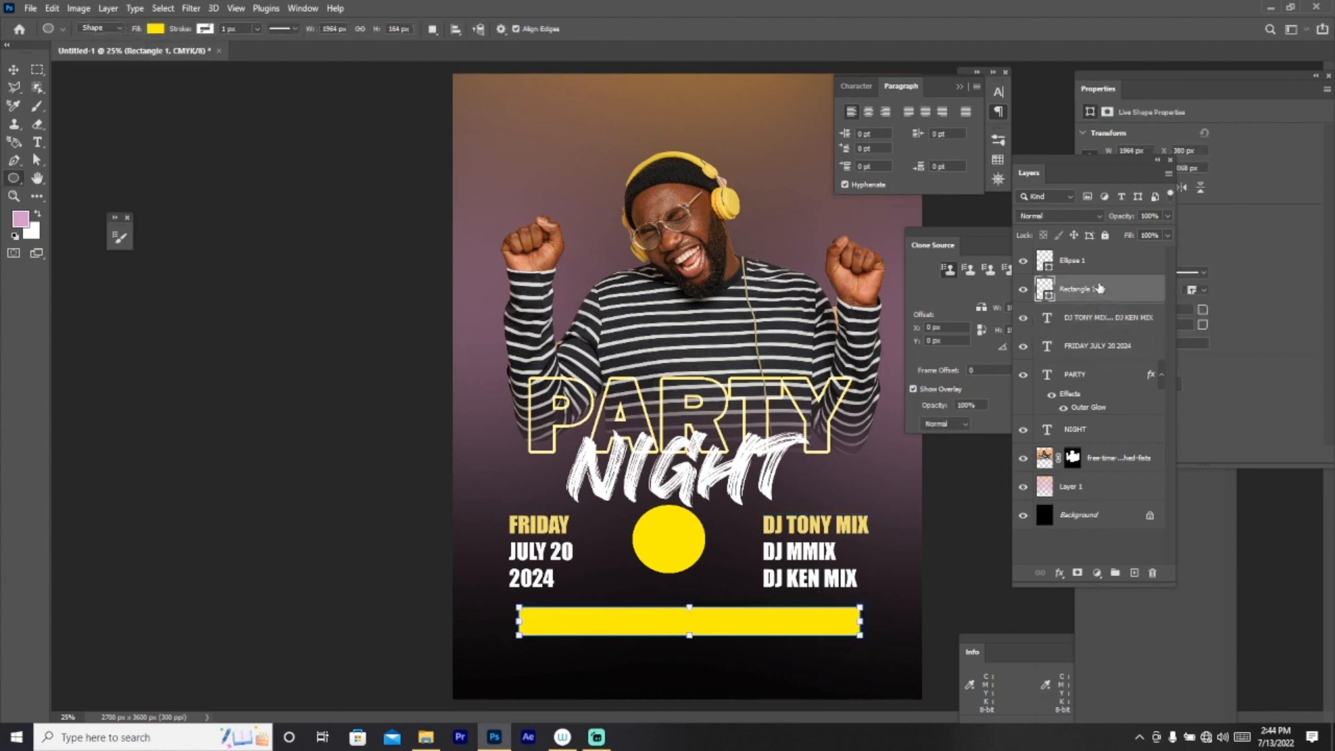
key("ctrl+t")
left_click_drag(720, 625, 714, 621)
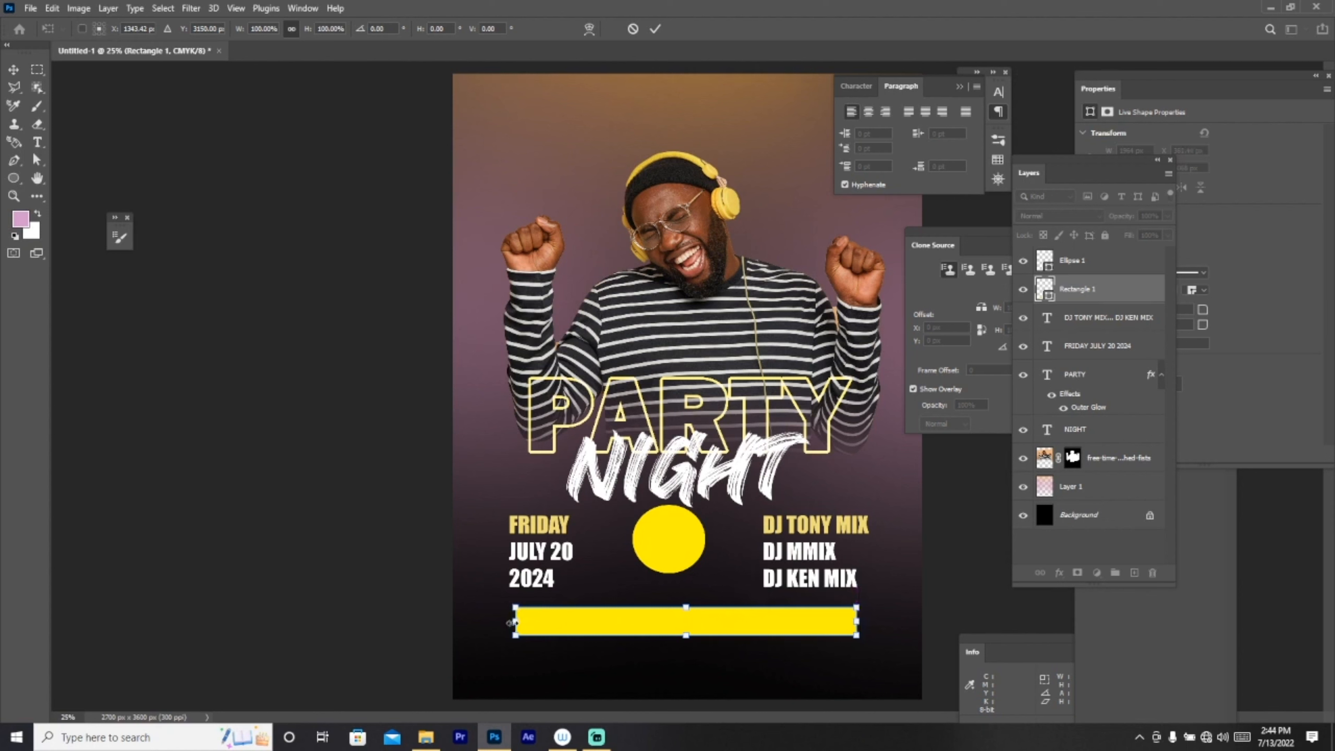
left_click_drag(523, 626, 517, 626)
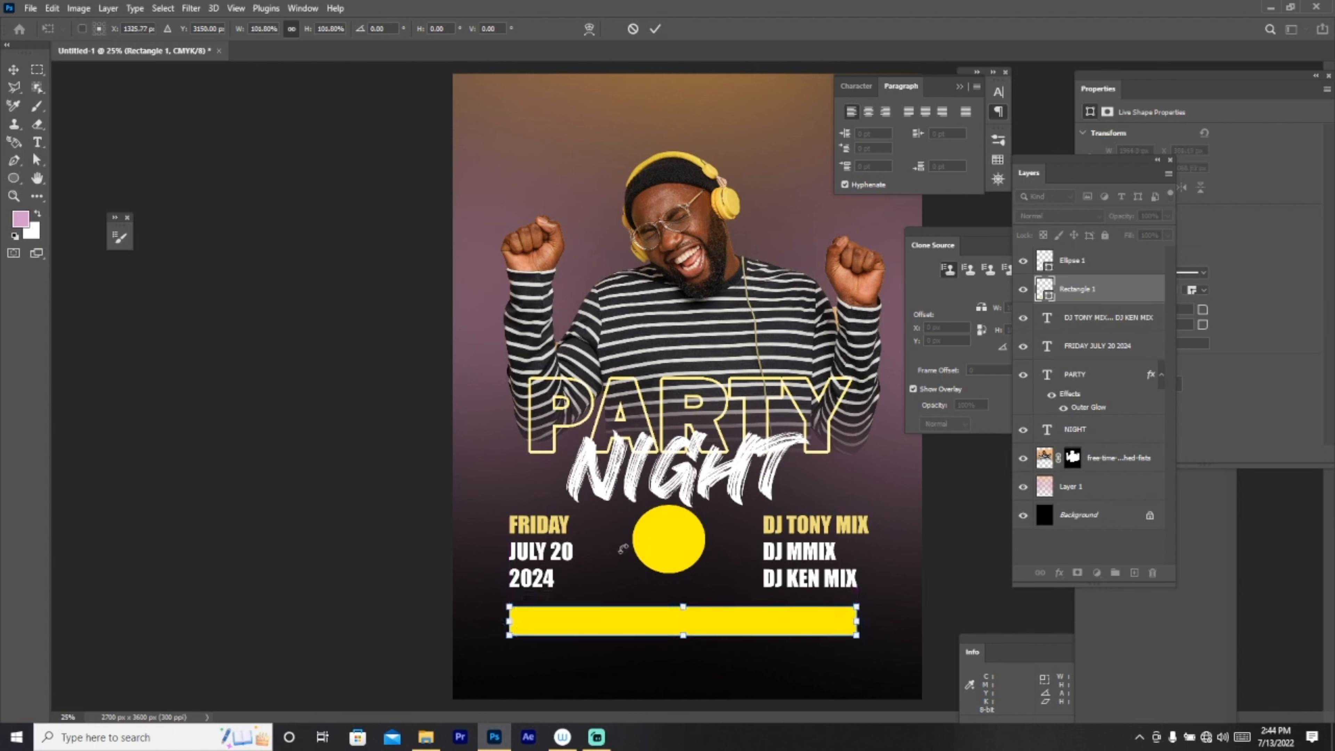
left_click(37, 142)
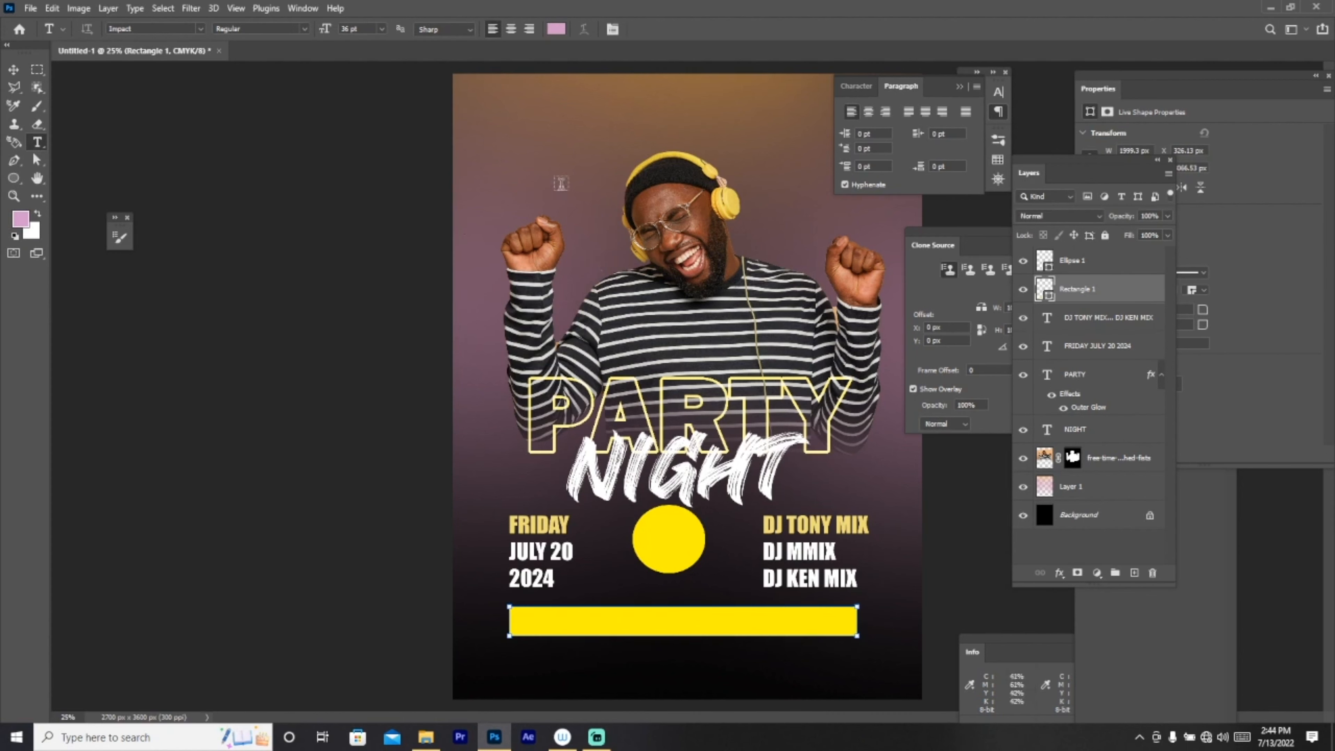
Step: Add a black '$25' text layer near the poster's top left
left_click(548, 161)
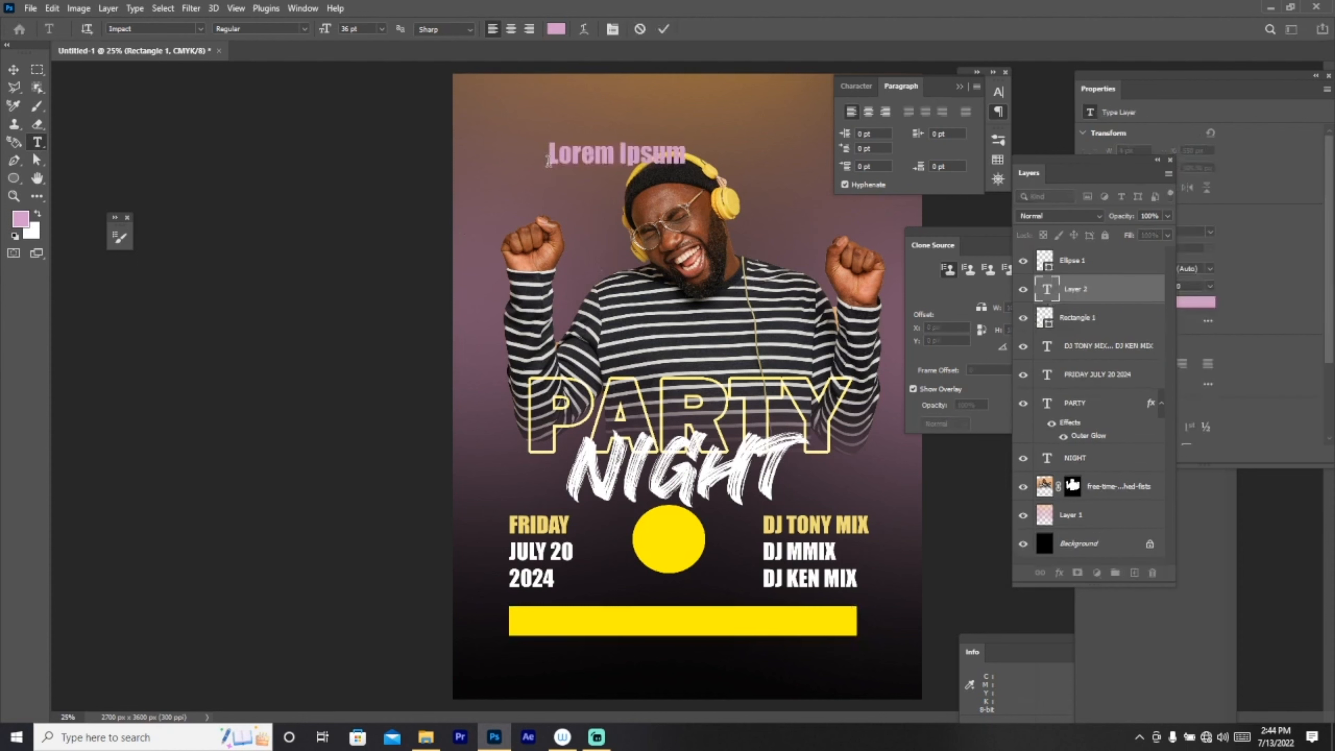
type("$")
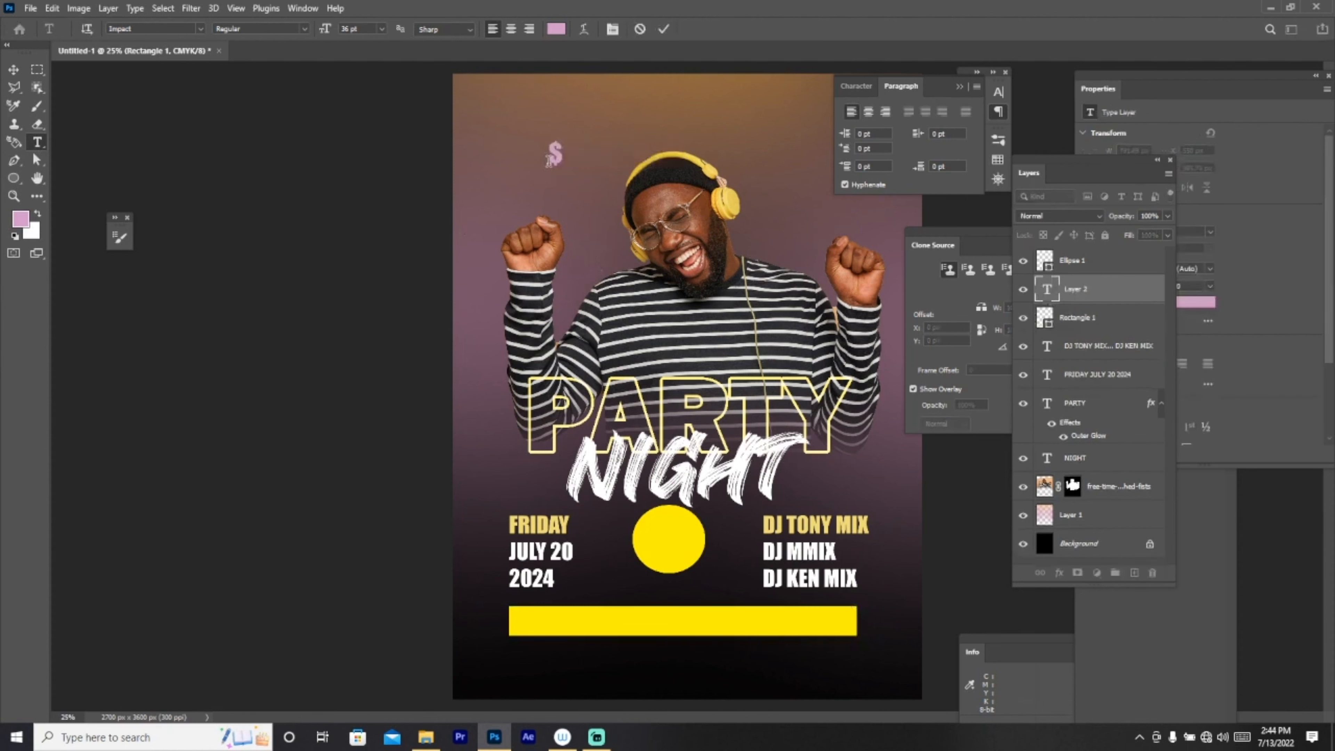
type("25")
left_click(552, 29)
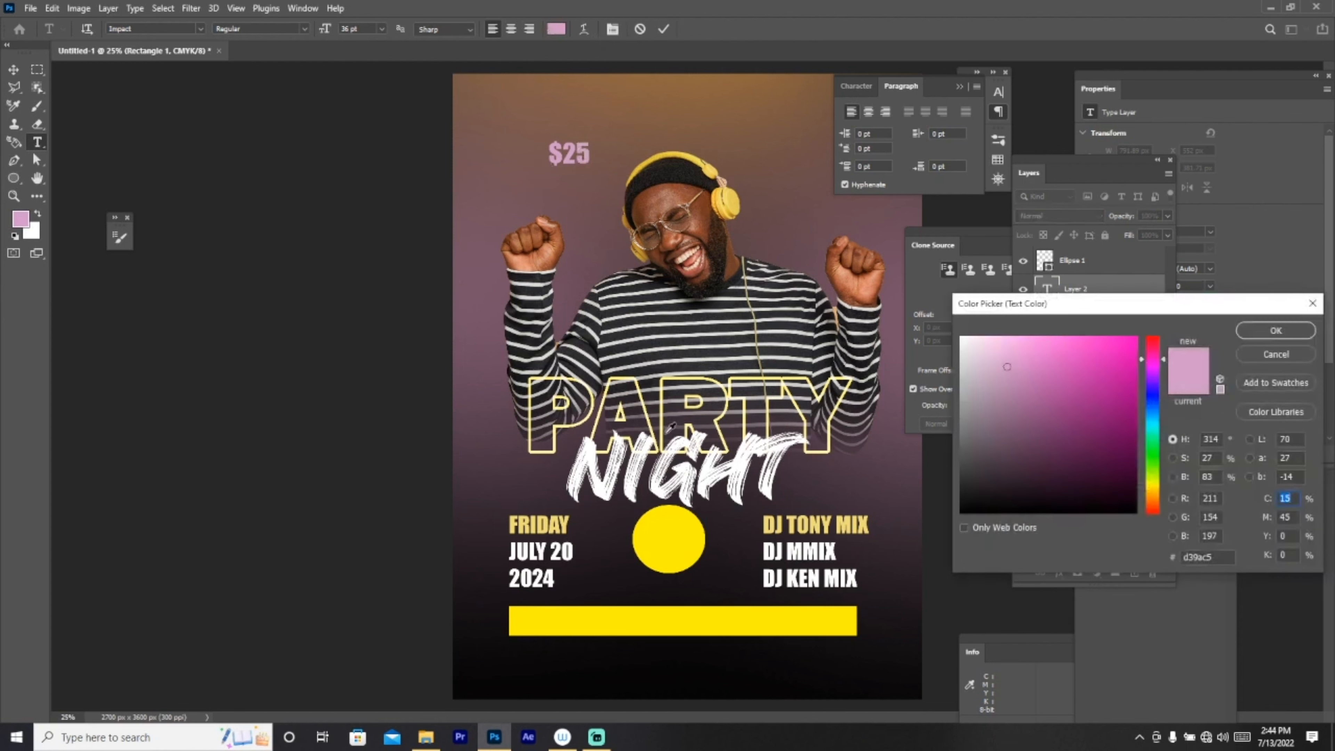
left_click(962, 511)
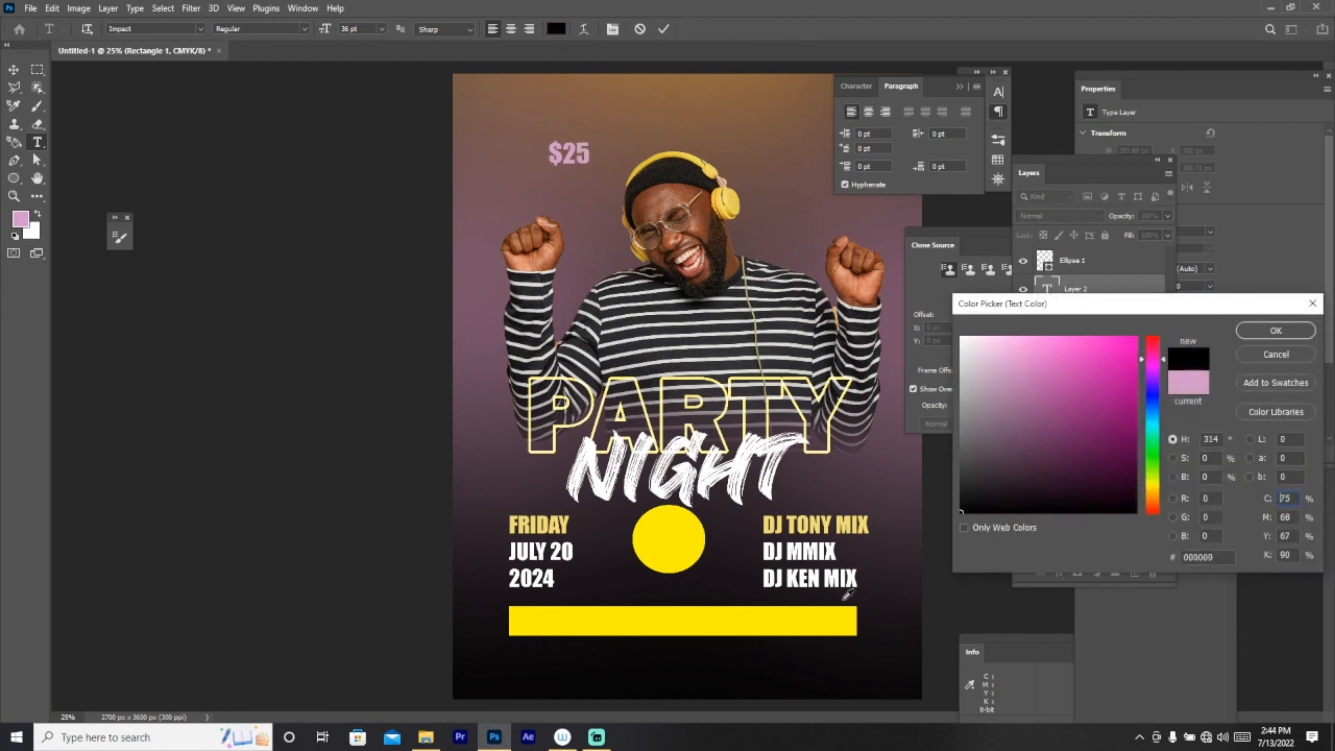
left_click(1271, 331)
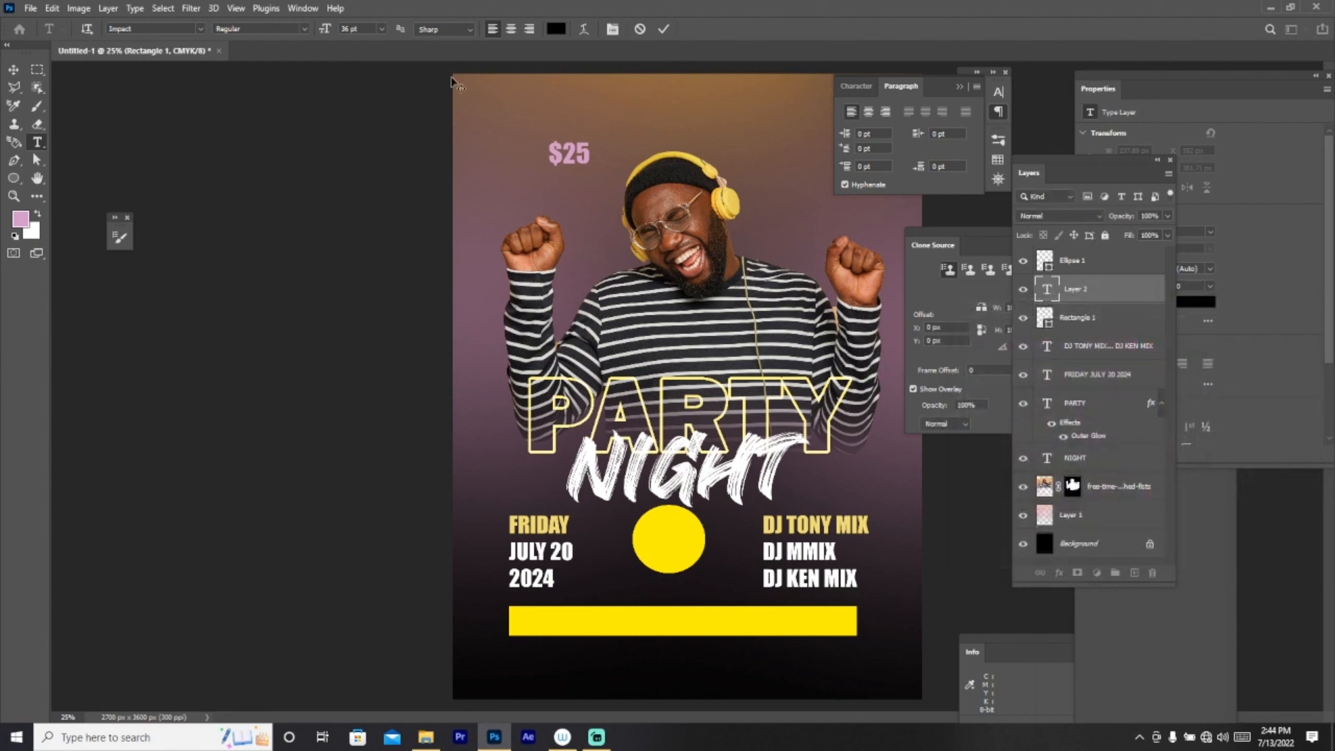
left_click(1089, 319)
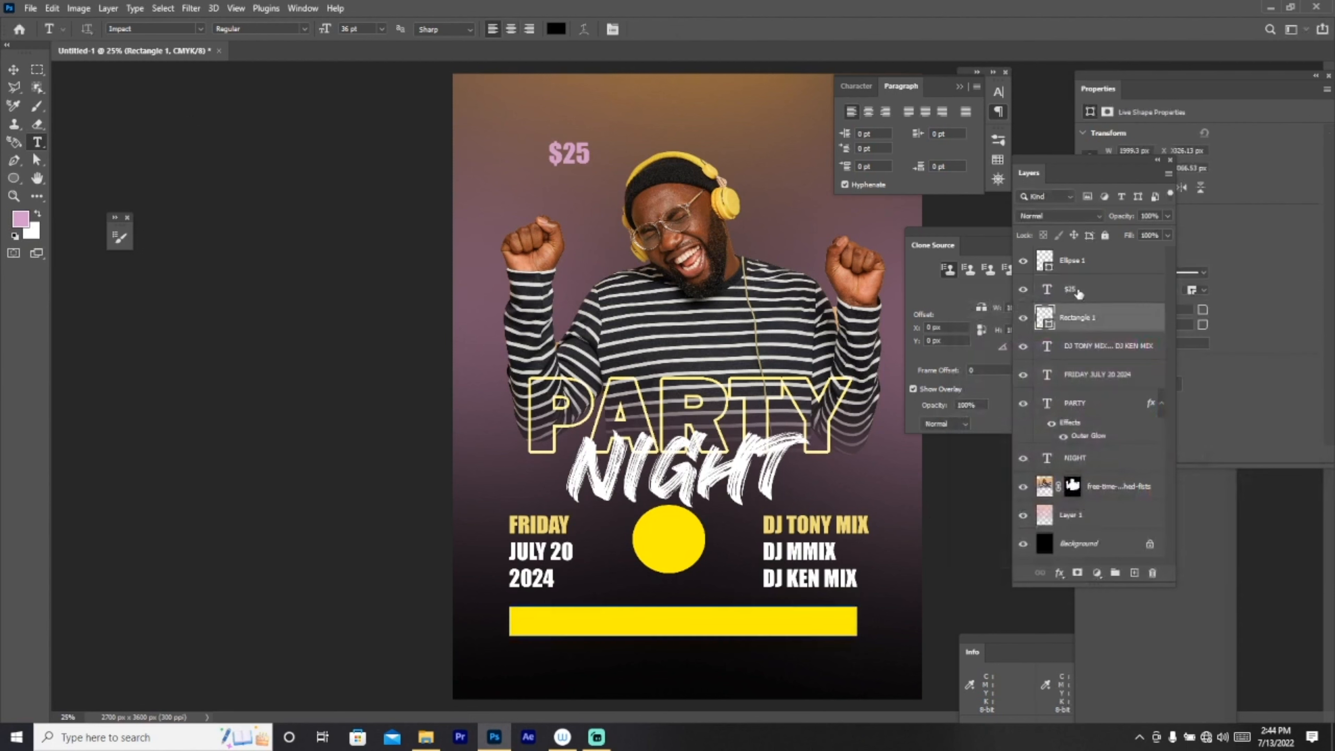
double_click(1073, 290)
left_click(556, 29)
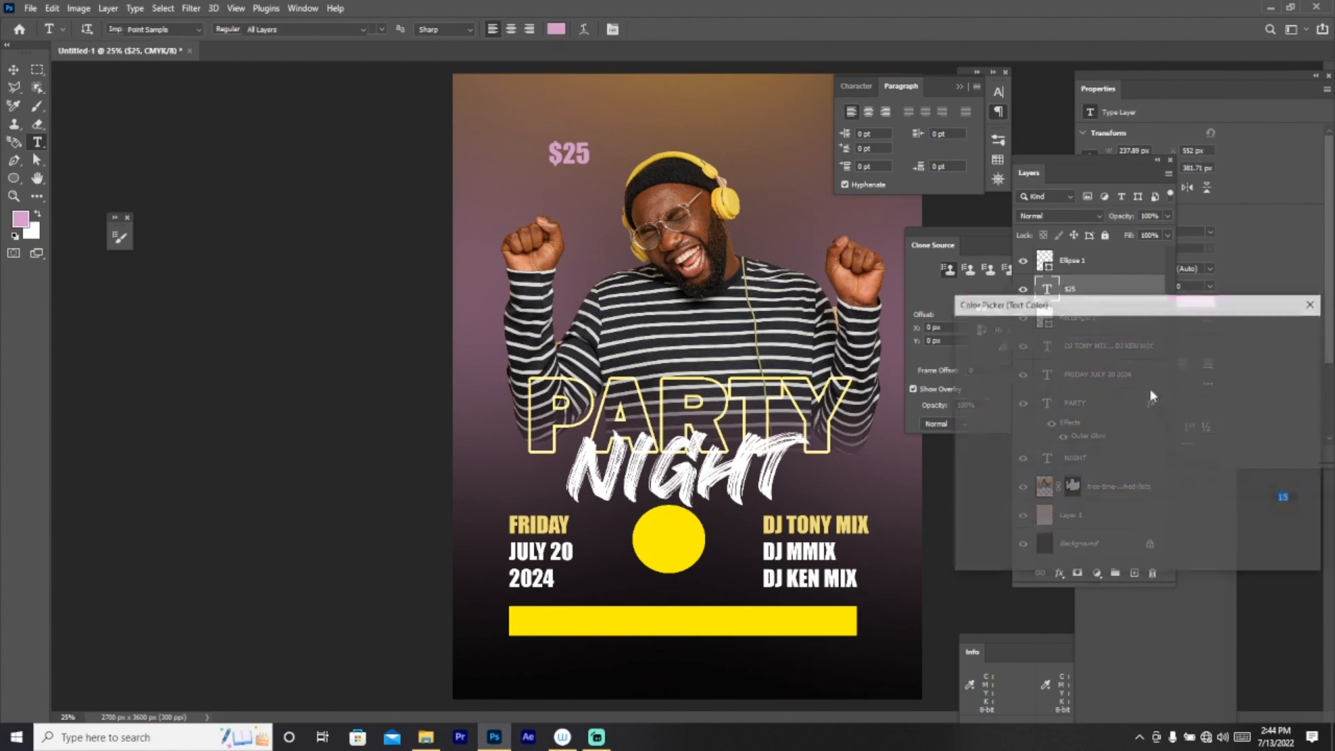
left_click(1272, 331)
Step: Move $25 above the circle layer and enlarge it to about 143% inside the yellow circle
key("v")
left_click_drag(583, 164, 718, 524)
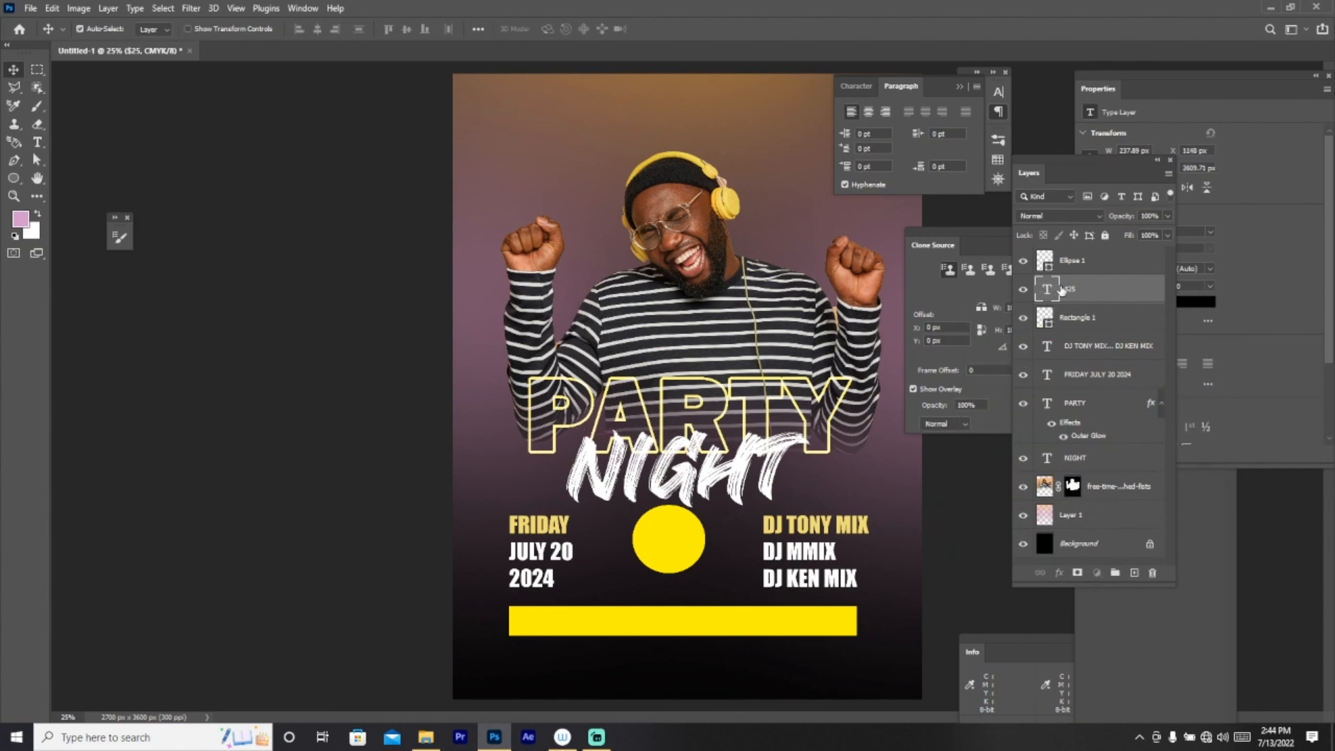
left_click_drag(1059, 292, 1062, 258)
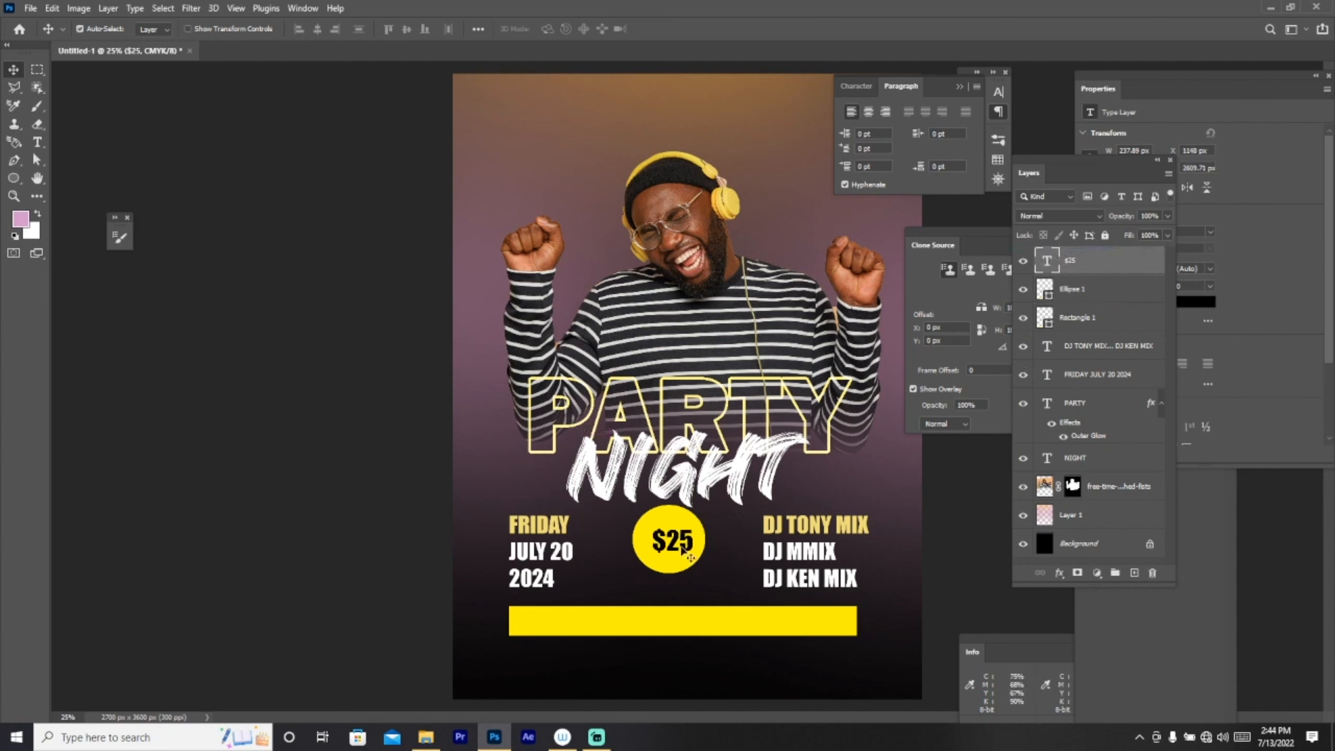
key("ctrl+t")
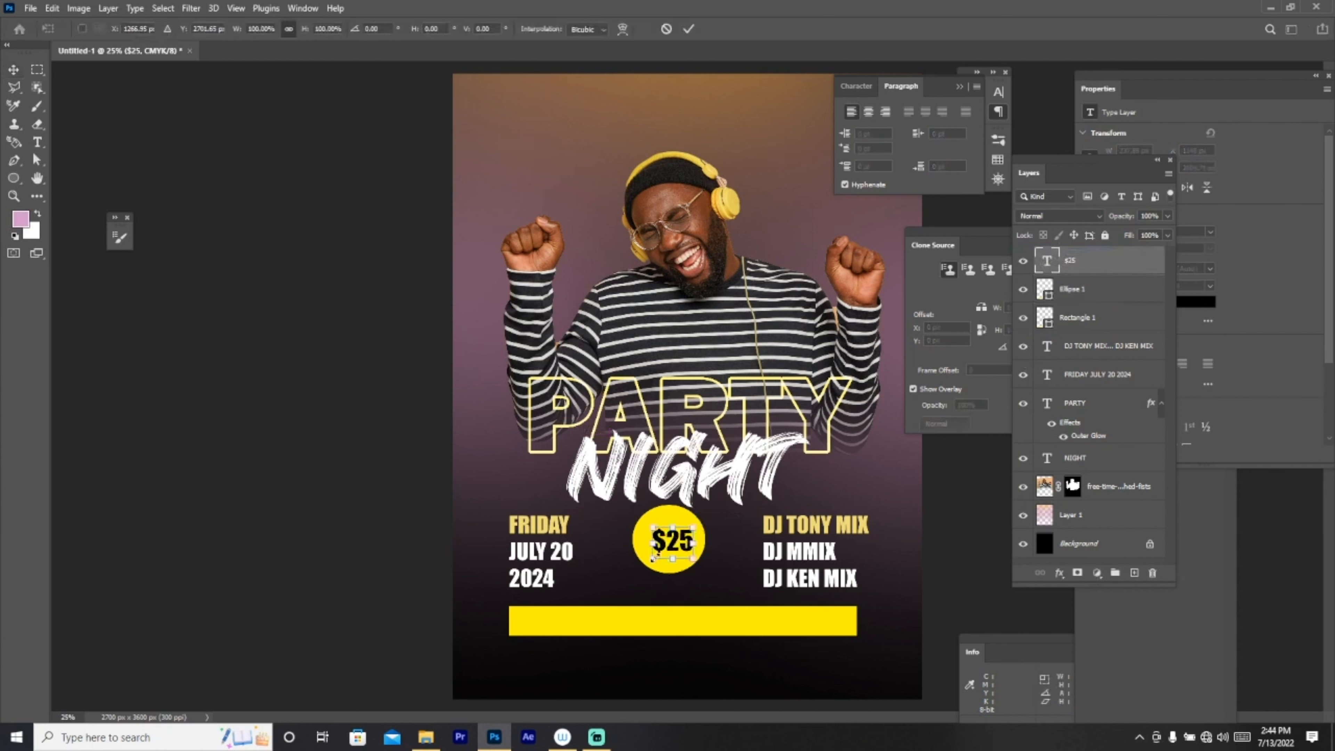
left_click_drag(654, 558, 686, 556)
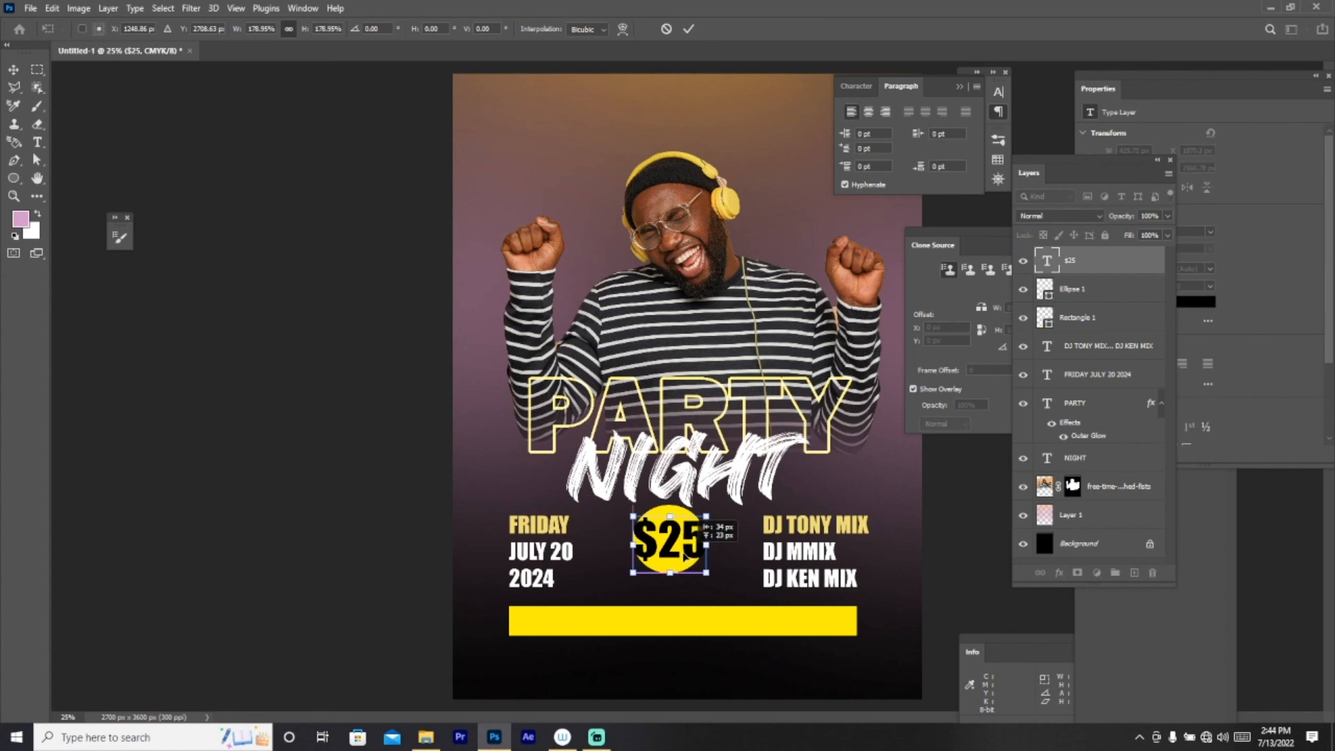
left_click_drag(639, 517, 698, 547)
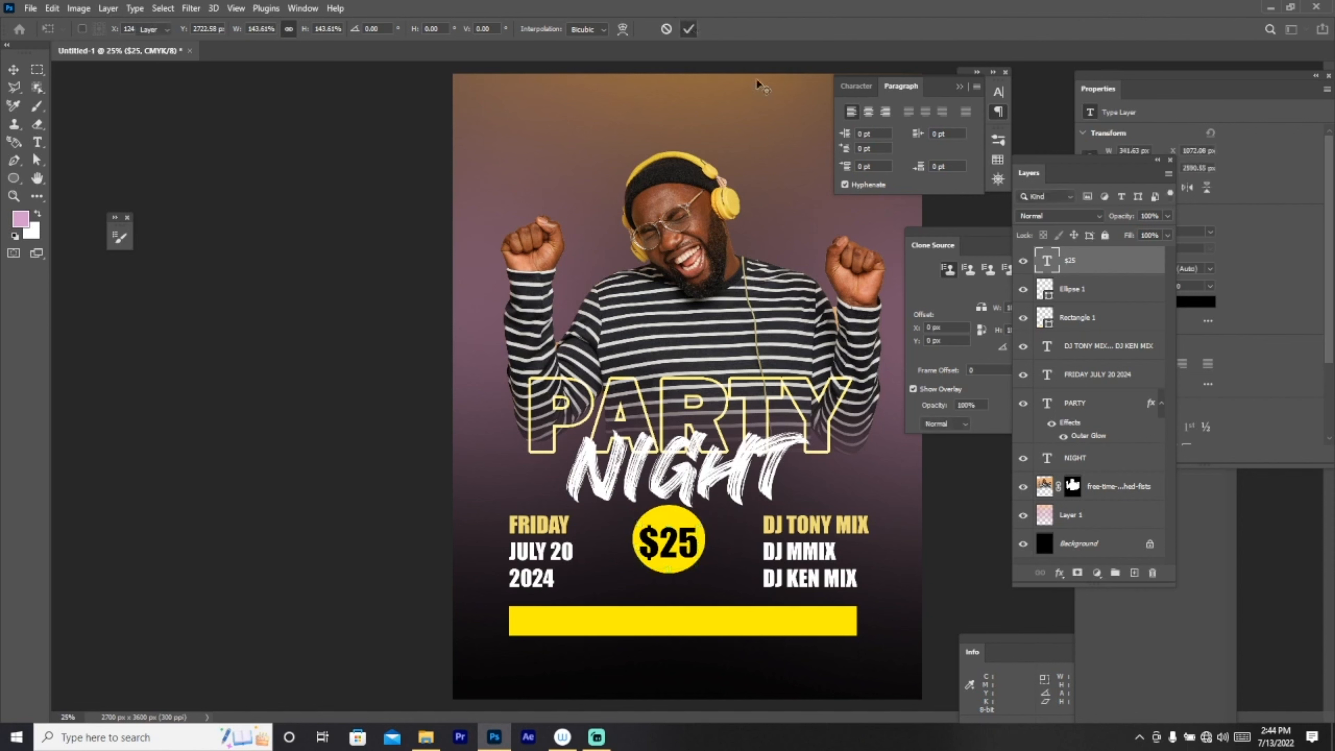
left_click(688, 29)
left_click(37, 143)
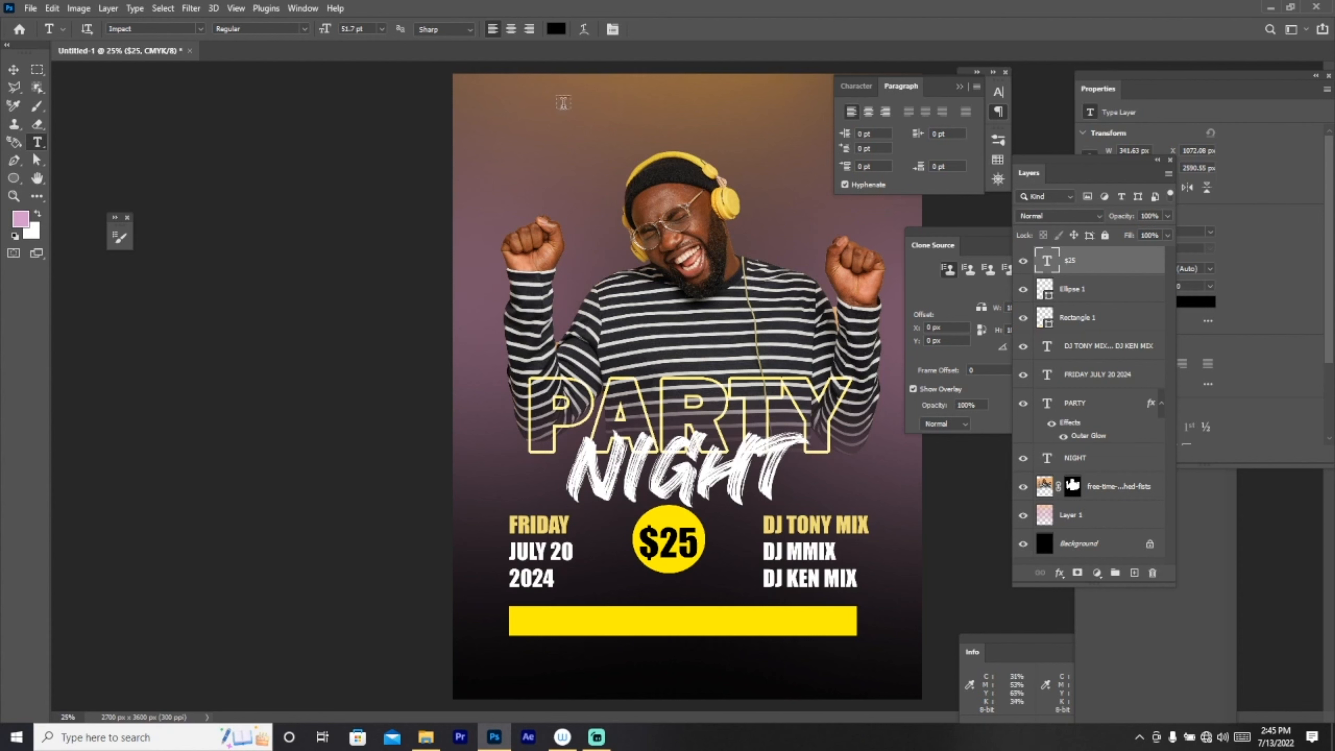
Step: Type 'MUSIC - FOODS- DRINKS' as a new text line at the top of the poster
left_click(558, 104)
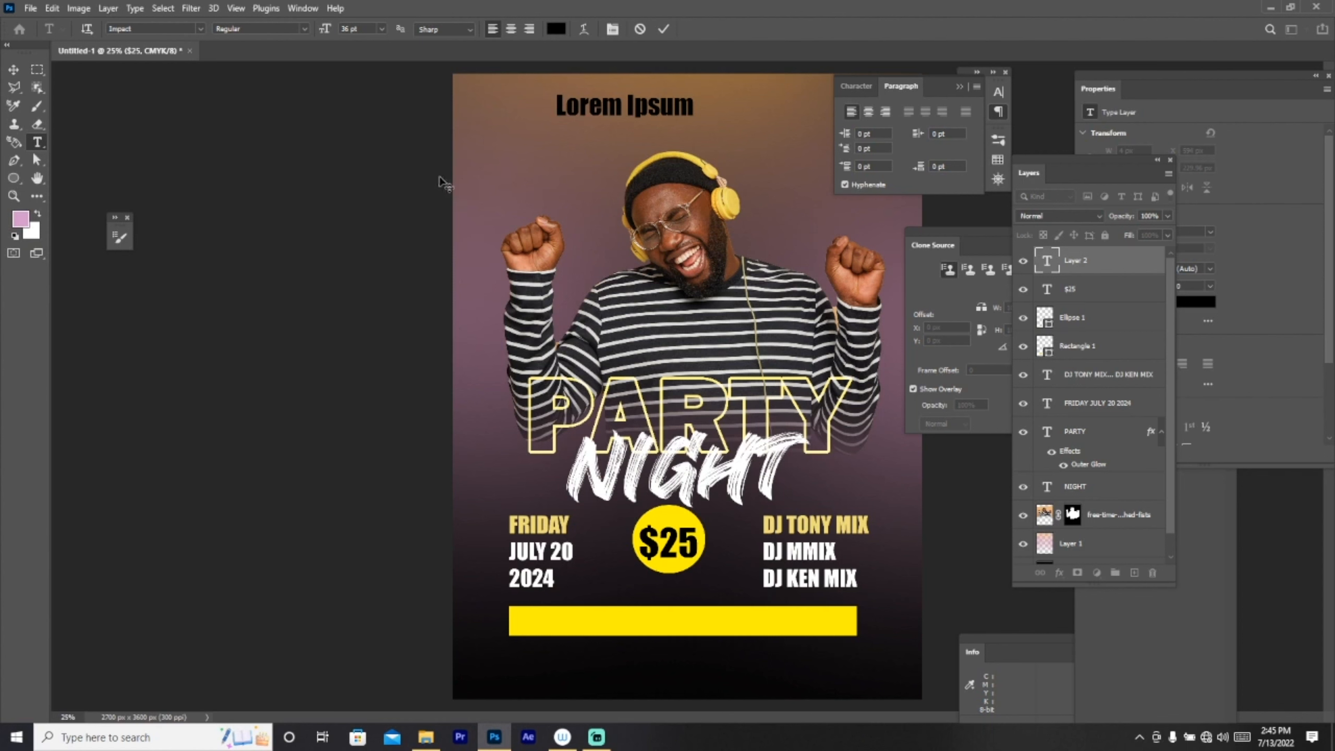
type("MU")
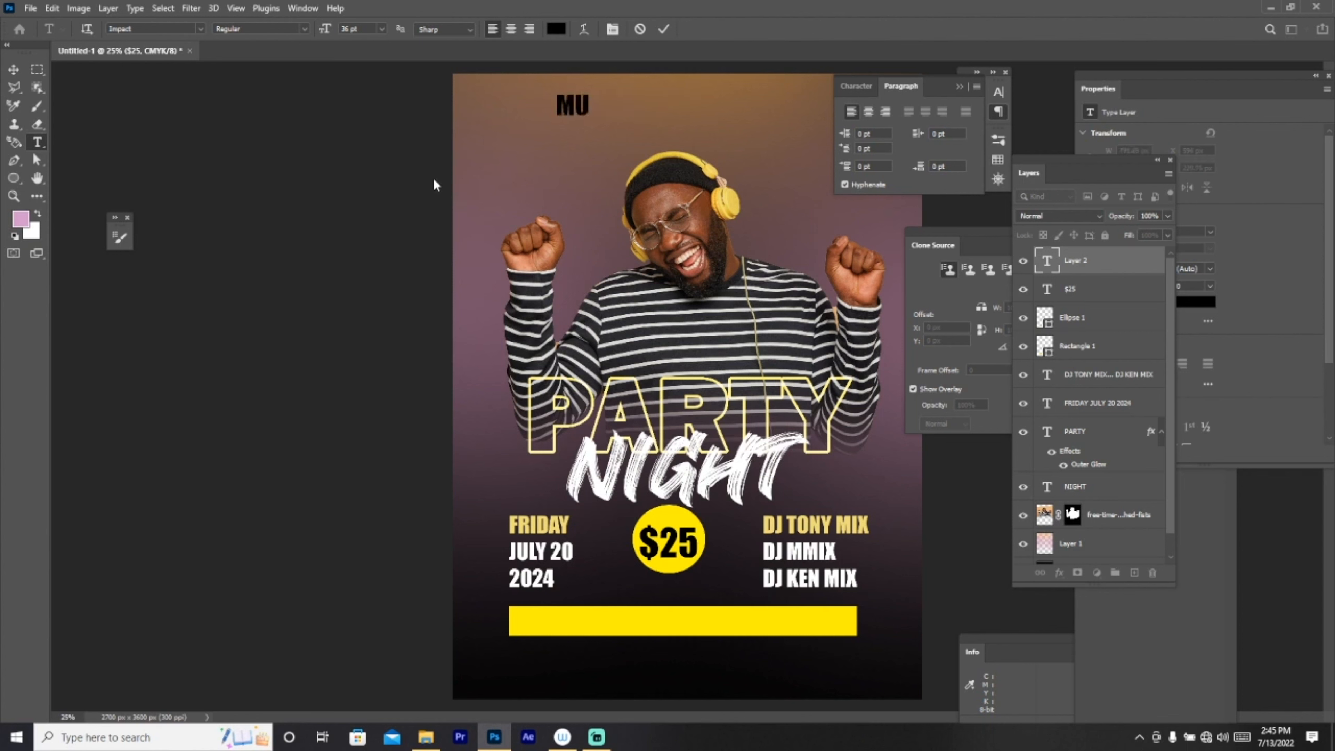
type("SIC - FOOD")
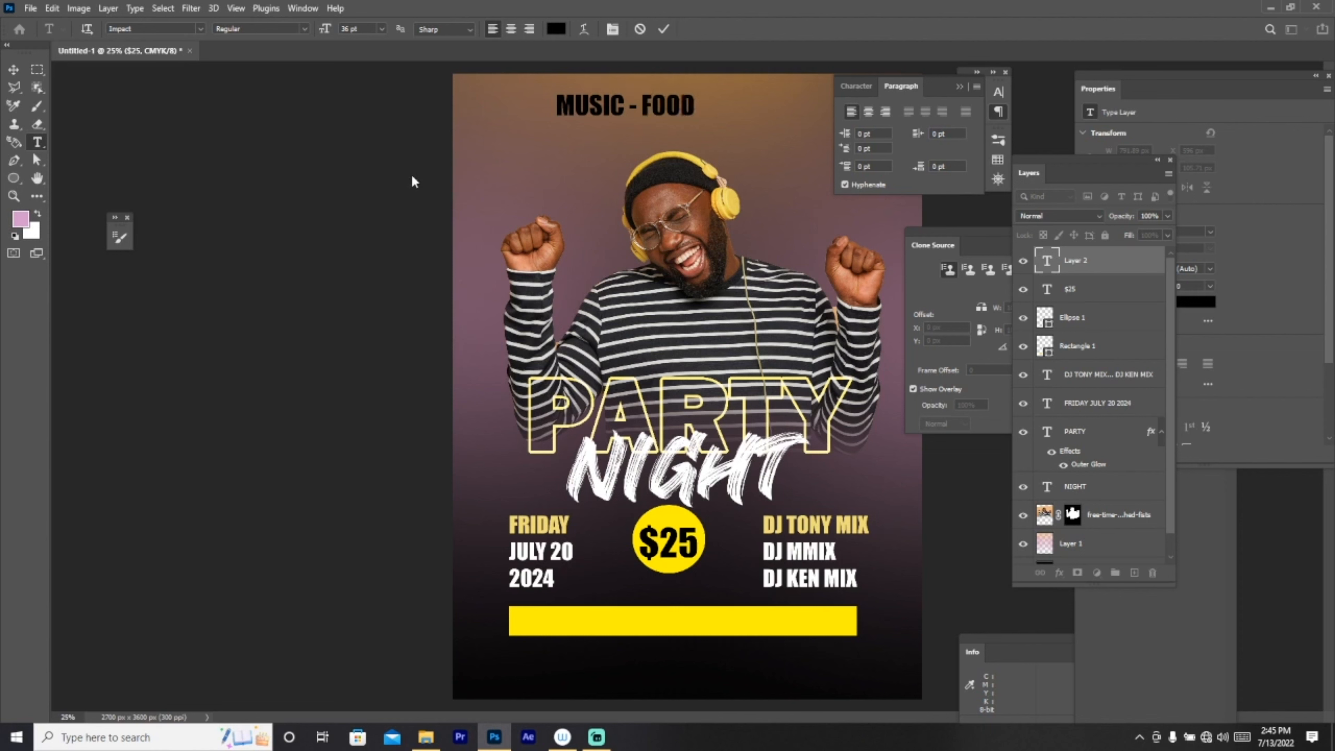
type("S- DRINKS")
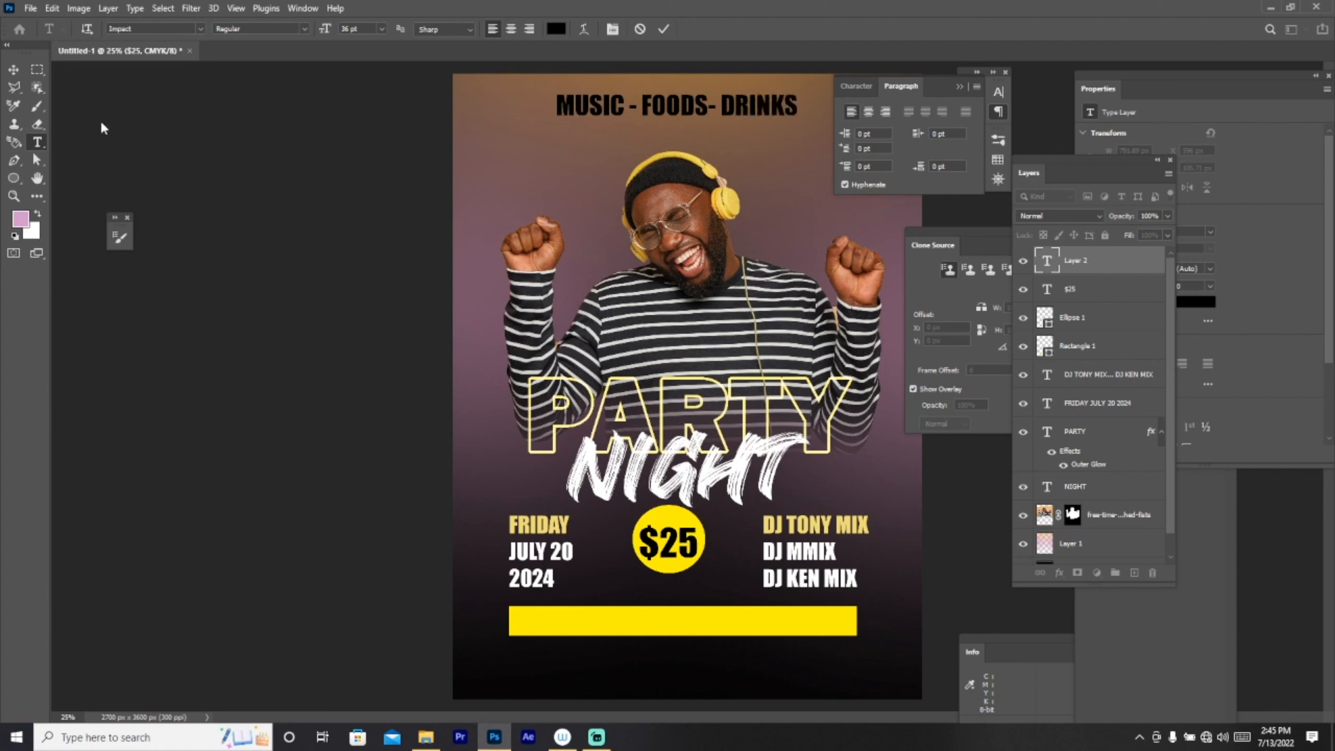
key("ctrl+Return")
key("ctrl+t")
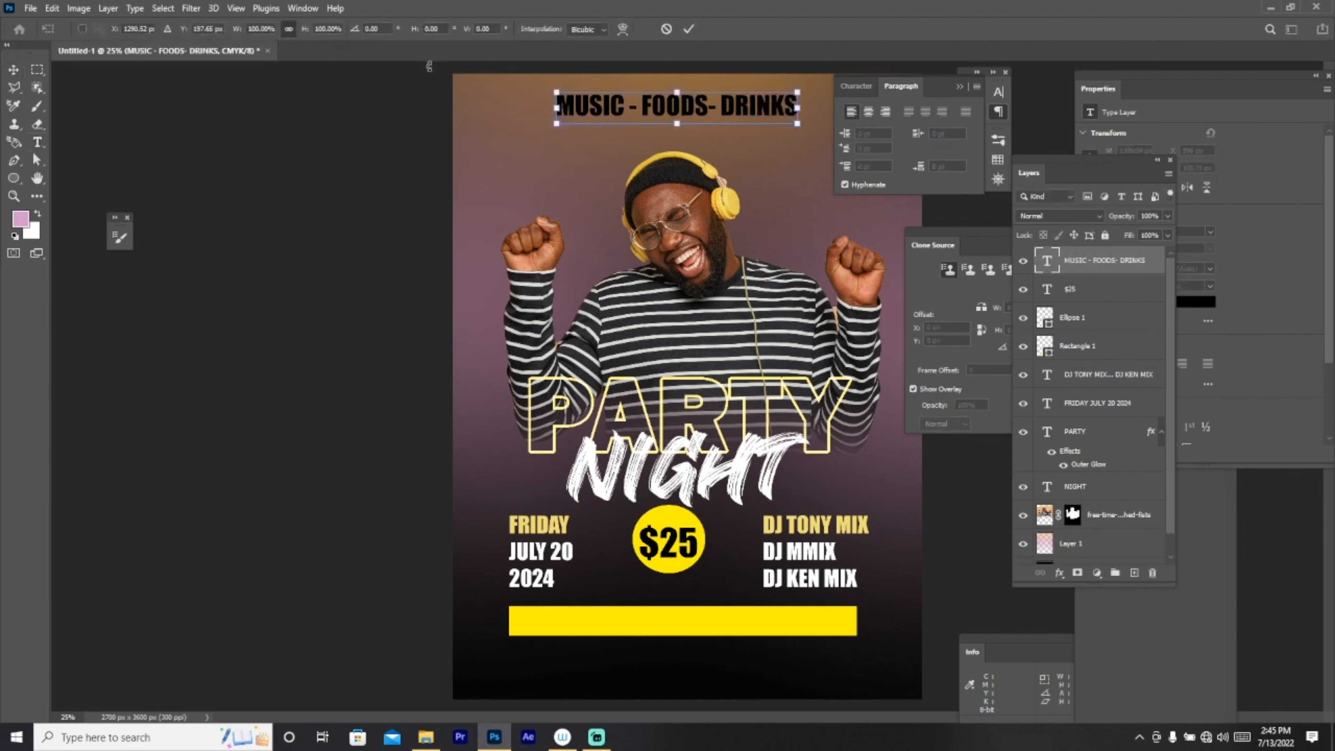
Step: Shrink the MUSIC - FOODS- DRINKS line and set it onto the yellow bar
left_click_drag(801, 88, 726, 631)
key("Return")
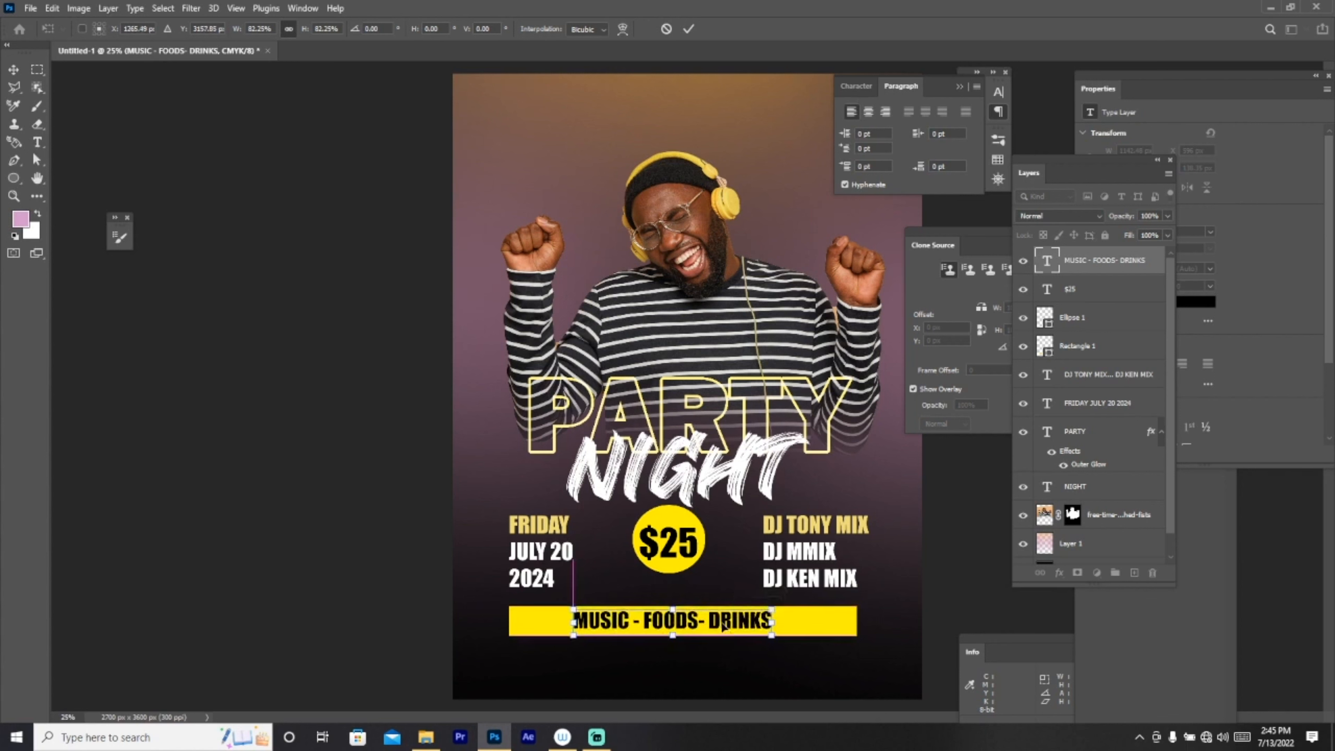
key("t")
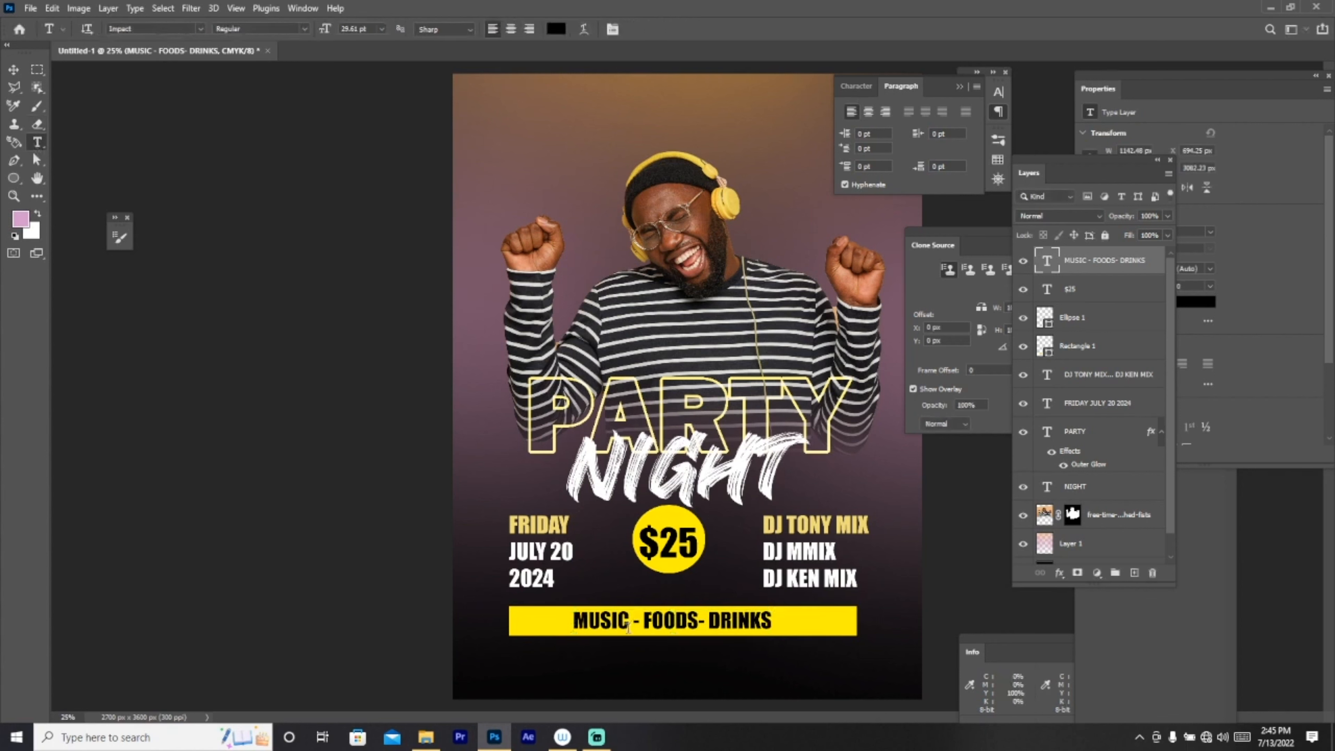
Step: Add spaces around the dashes to widen the gaps between MUSIC, FOODS and DRINKS
left_click(628, 621)
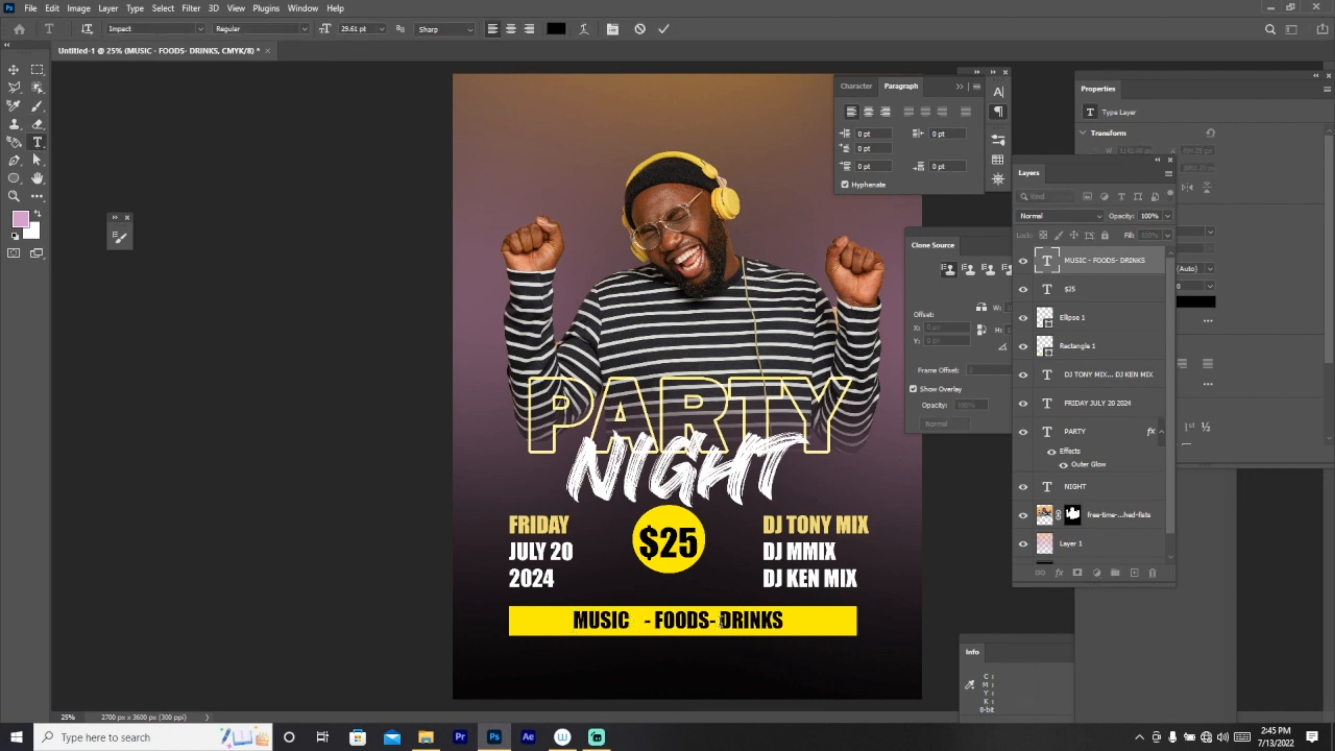
left_click(720, 620)
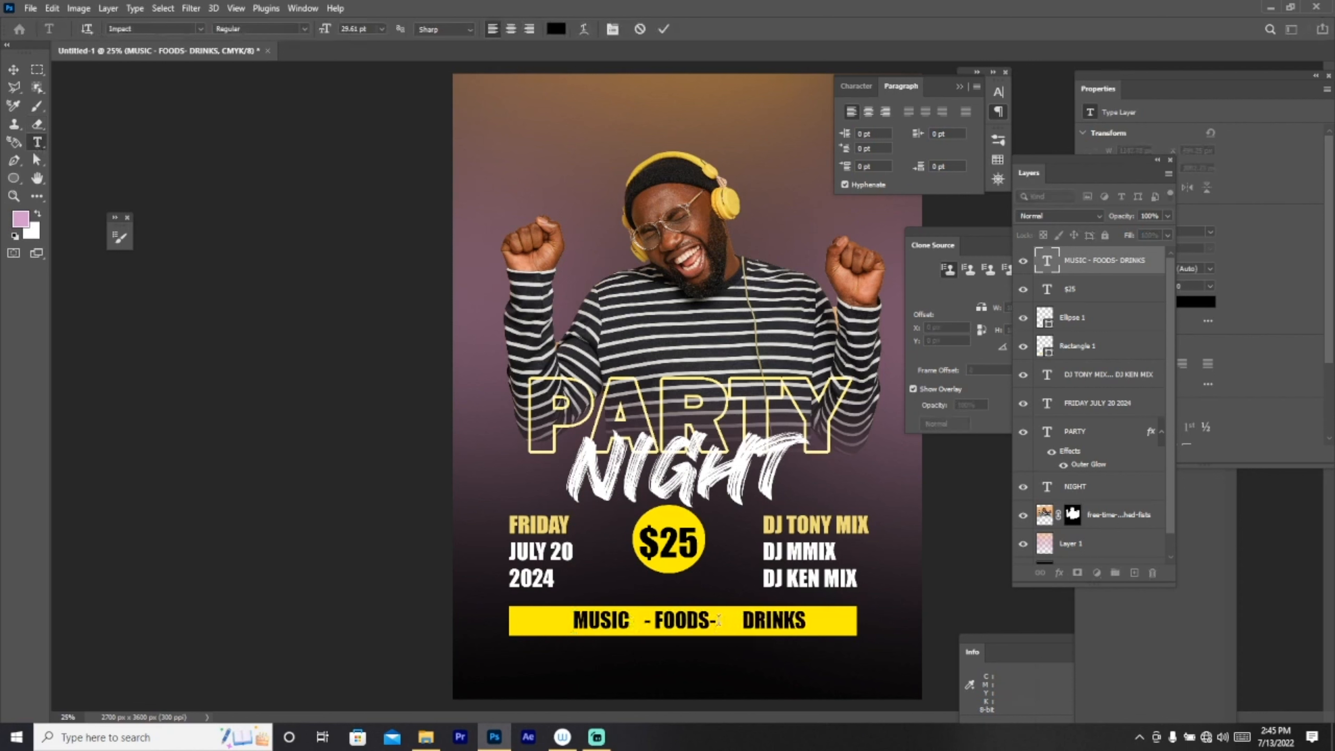
left_click(635, 623)
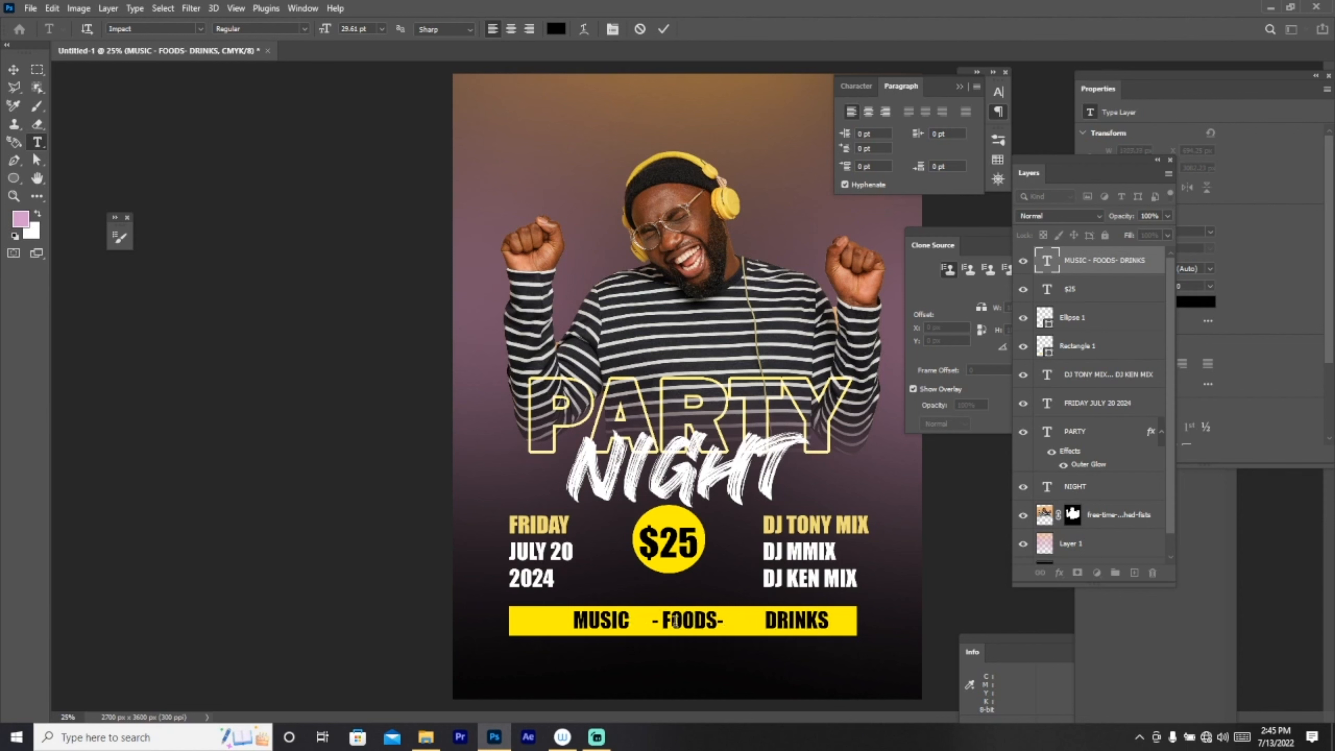
left_click(661, 620)
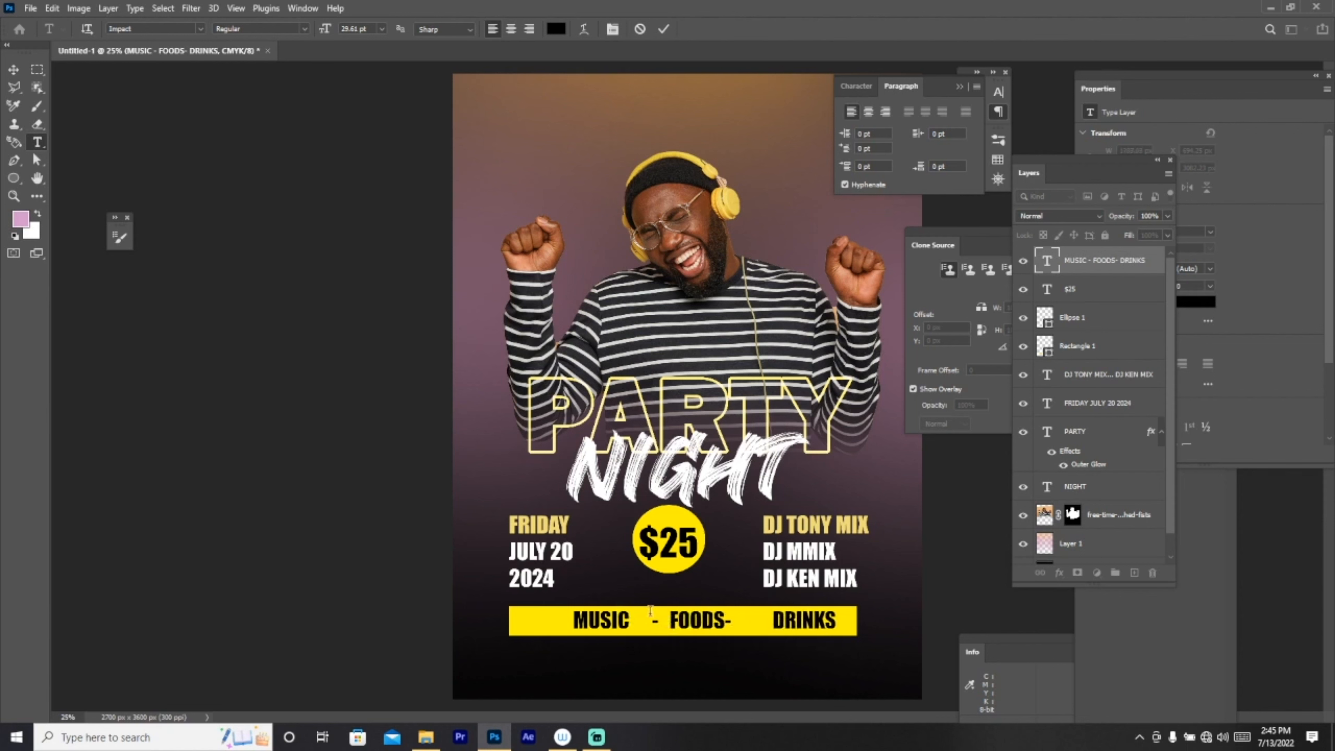
left_click(728, 621)
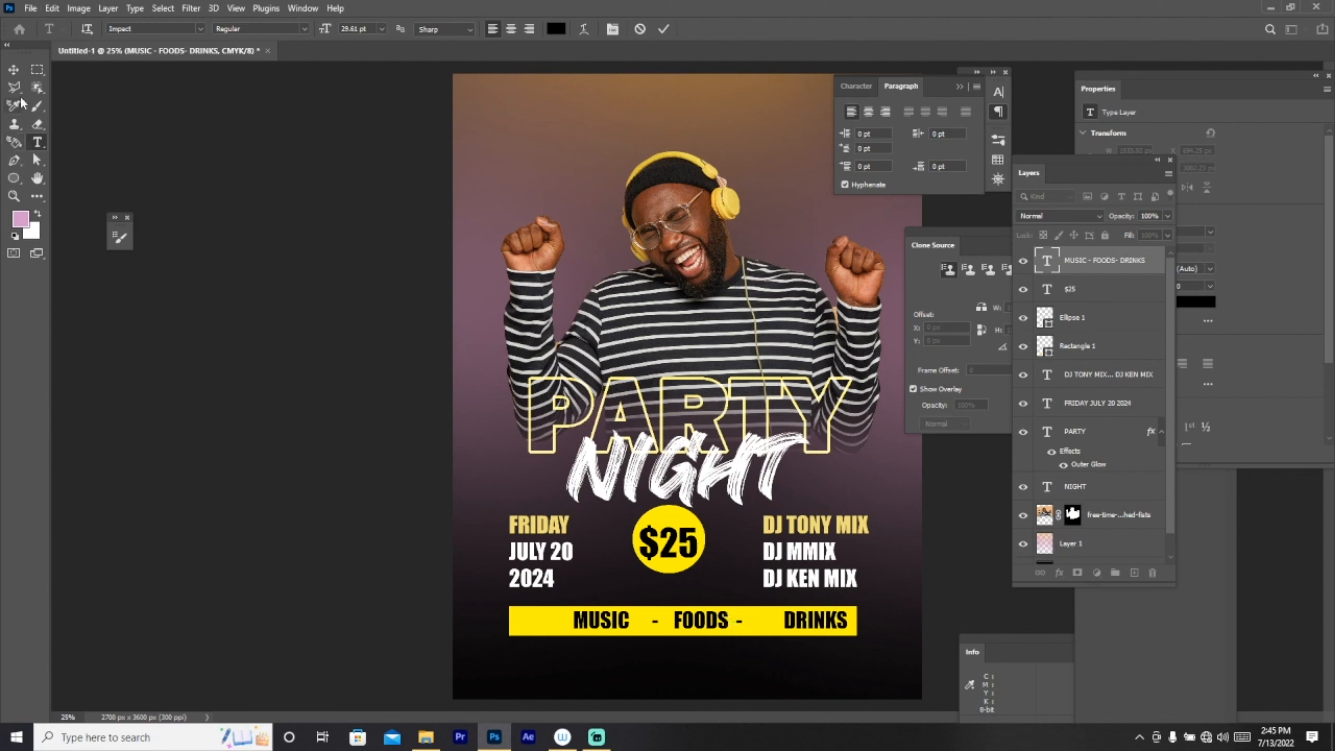
key("ctrl+Return")
Step: Add one more space before the DRINKS dash and centre the line on the yellow bar
key("v")
left_click_drag(709, 626, 688, 625)
left_click(37, 142)
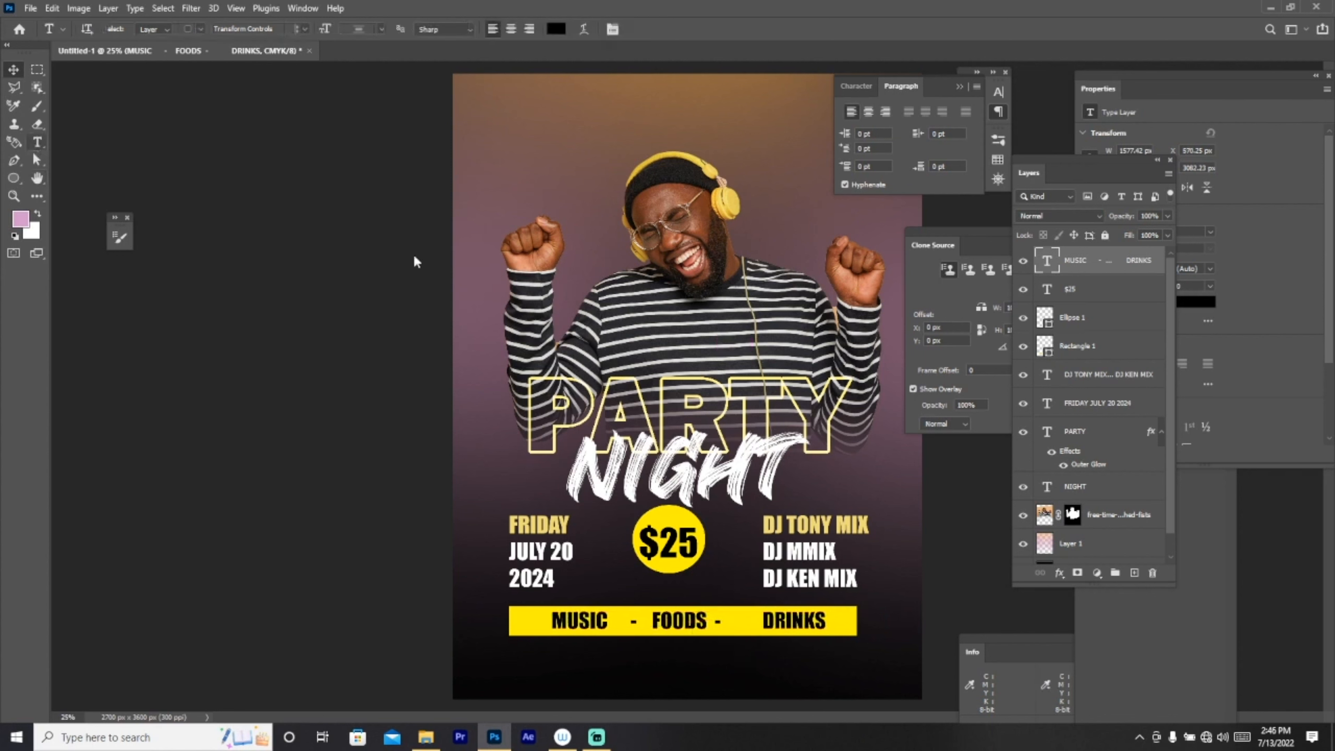
left_click(712, 620)
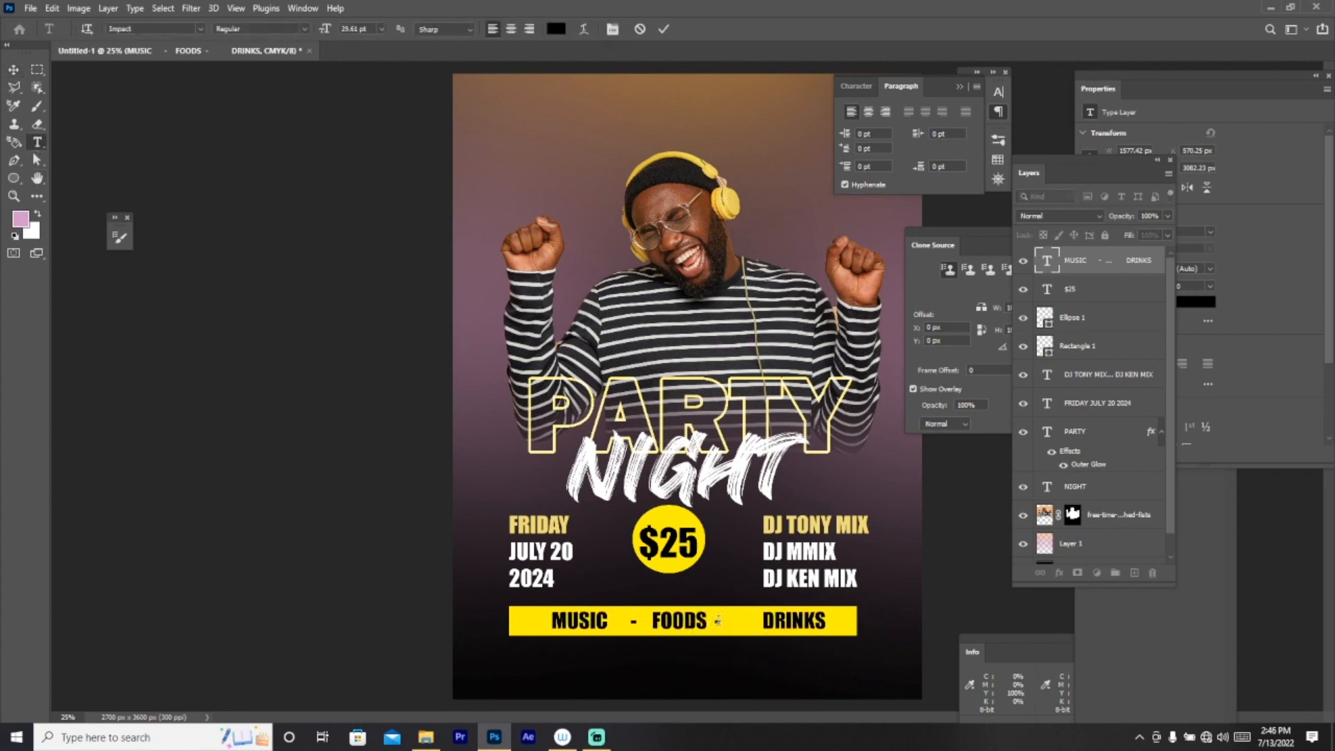
left_click(13, 69)
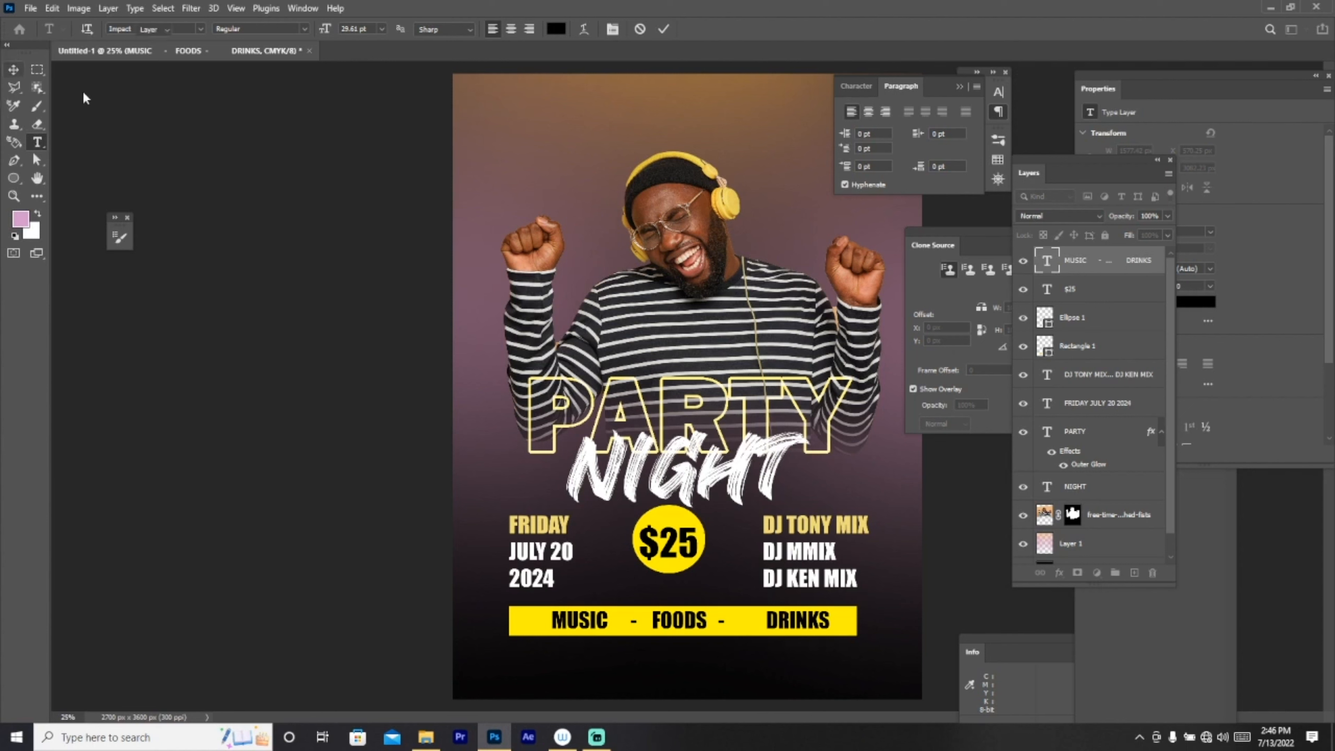
left_click_drag(700, 623, 694, 623)
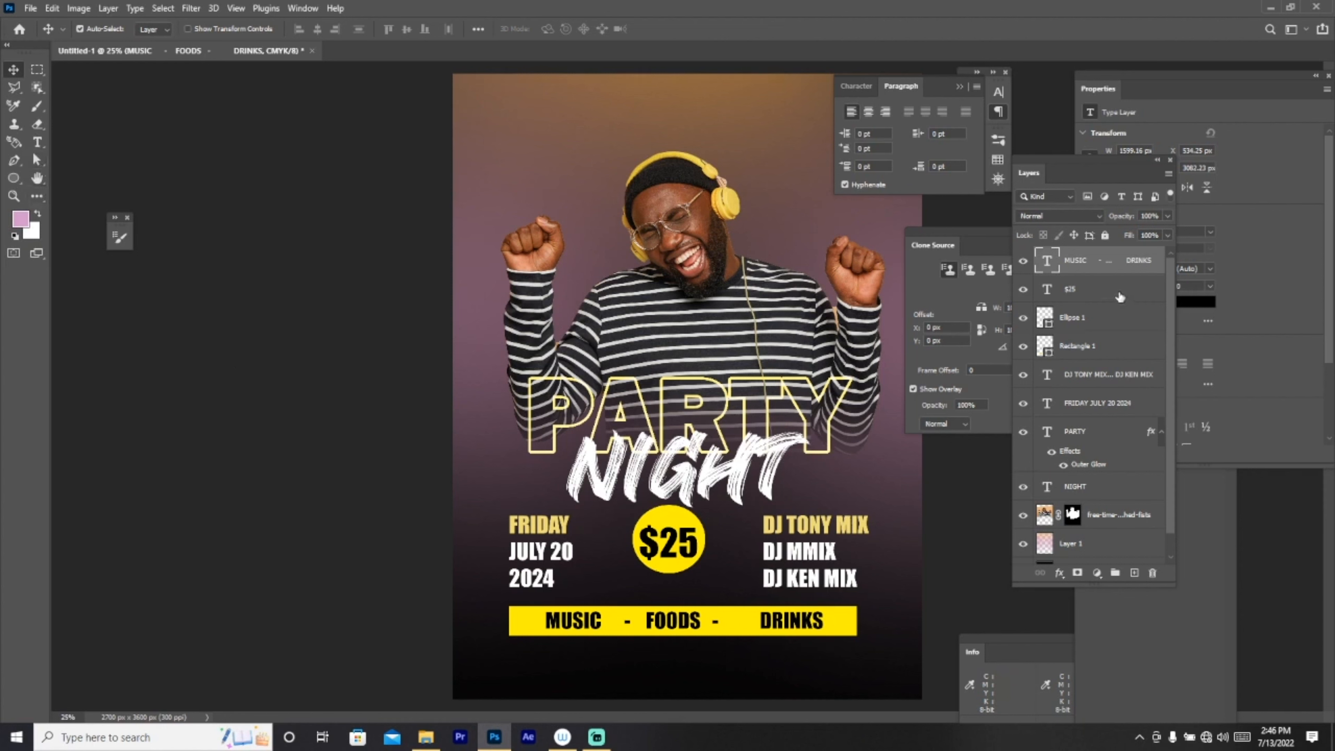
Step: Select all content layers: $25, Ellipse 1, Rectangle 1, both text blocks, PARTY, NIGHT and photo
left_click(1099, 297, "shift")
left_click(1087, 319, "shift")
left_click(1090, 345, "shift")
left_click(1092, 376, "shift")
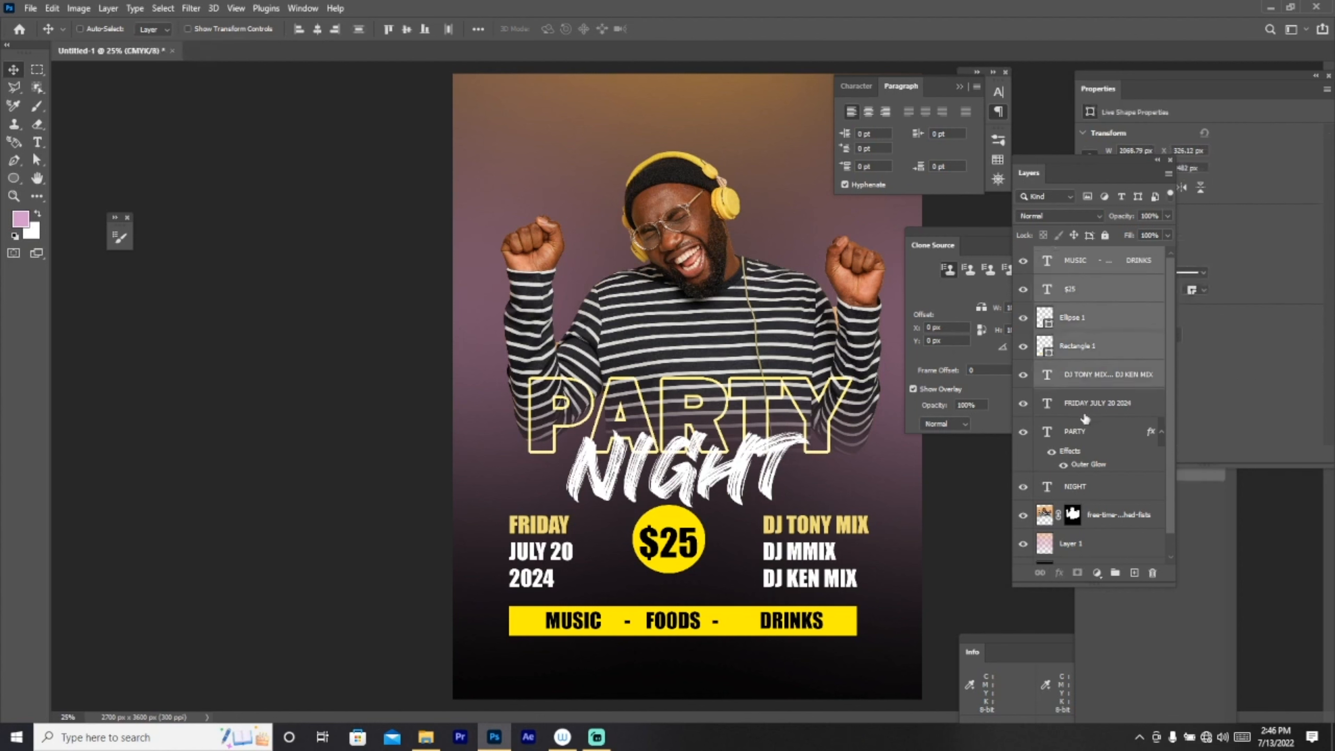
left_click(1082, 404, "shift")
left_click(1076, 432, "shift")
left_click(1103, 523, "shift")
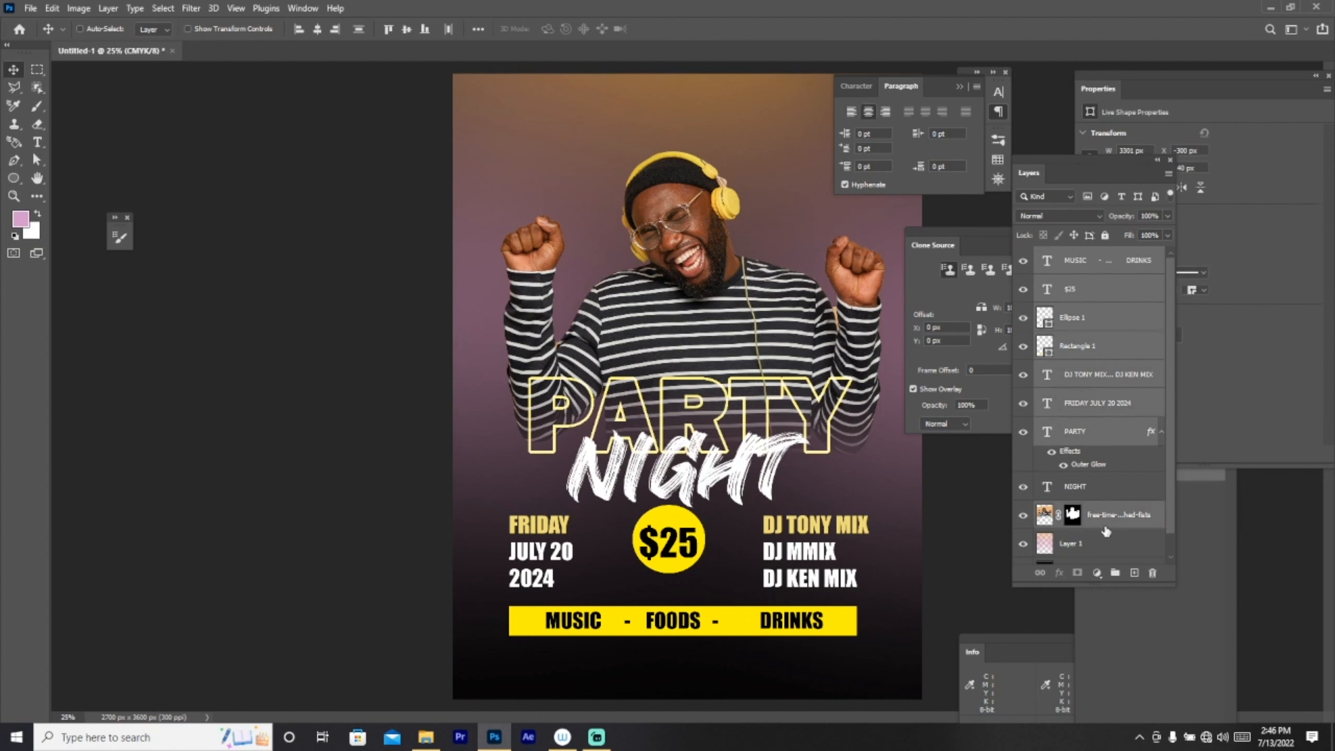
left_click(1103, 493, "shift")
Step: Move the whole design up, scale it to about 91% and recentre it
key("ctrl+t")
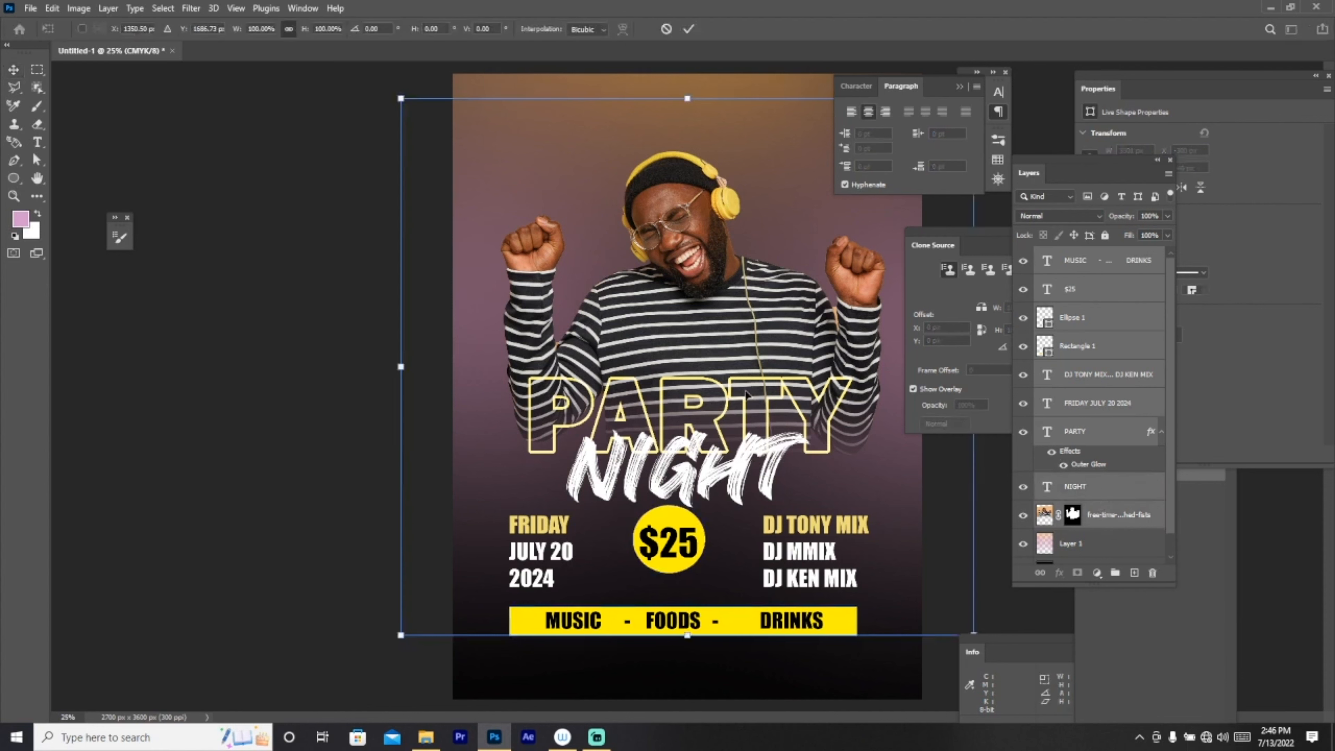
left_click_drag(736, 449, 733, 403)
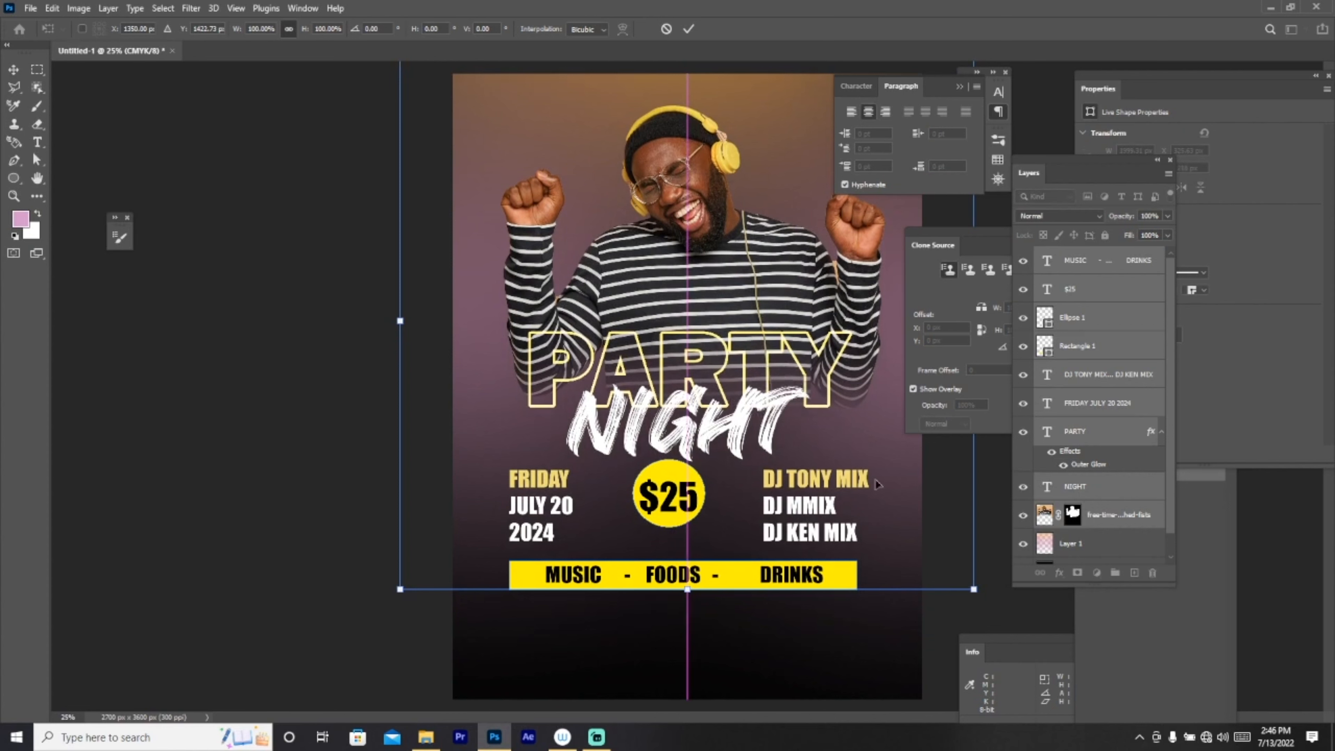
left_click_drag(973, 590, 921, 555)
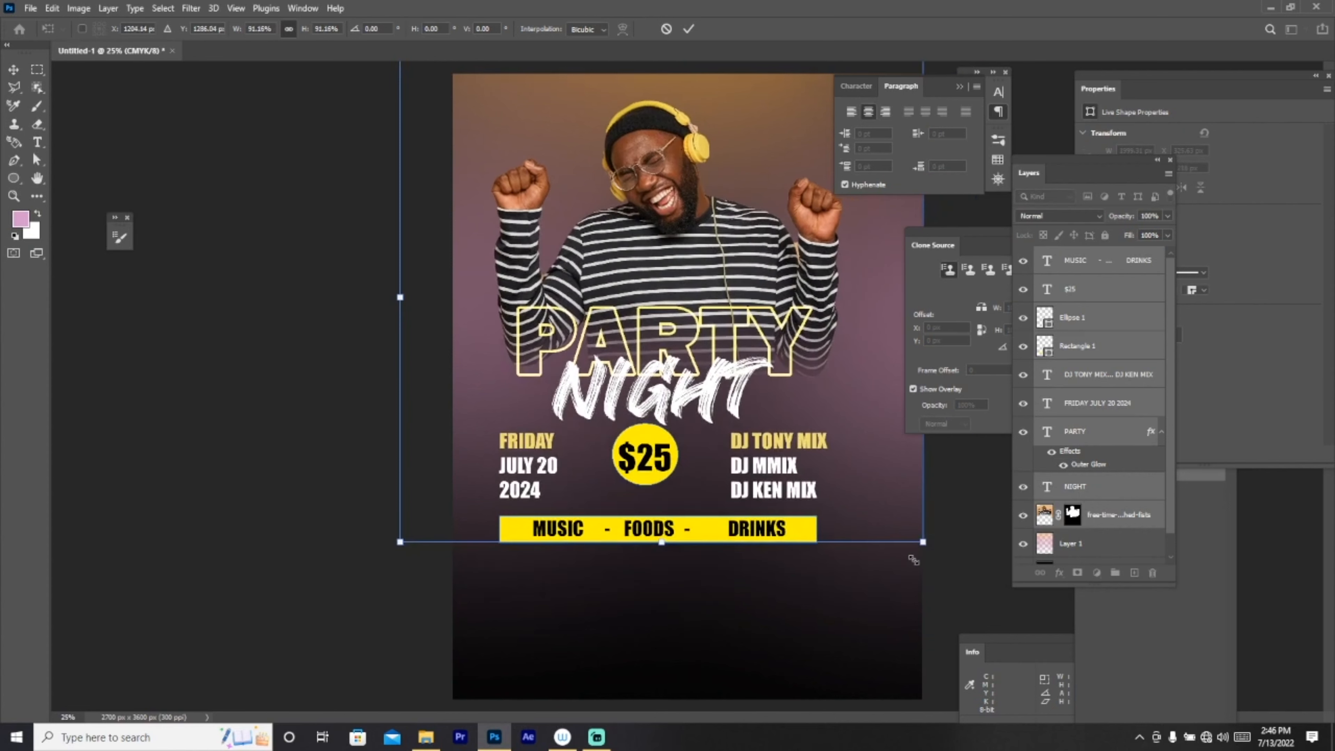
left_click_drag(521, 381, 548, 409)
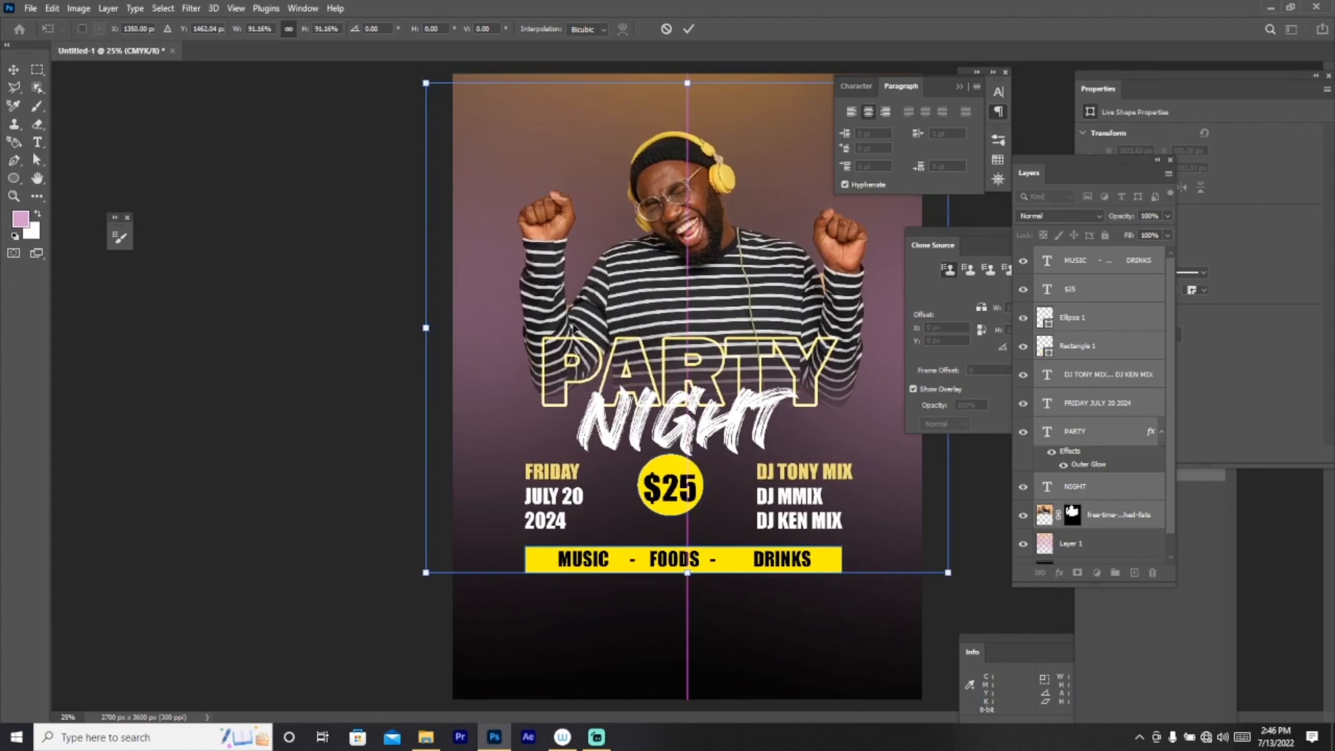
left_click(689, 29)
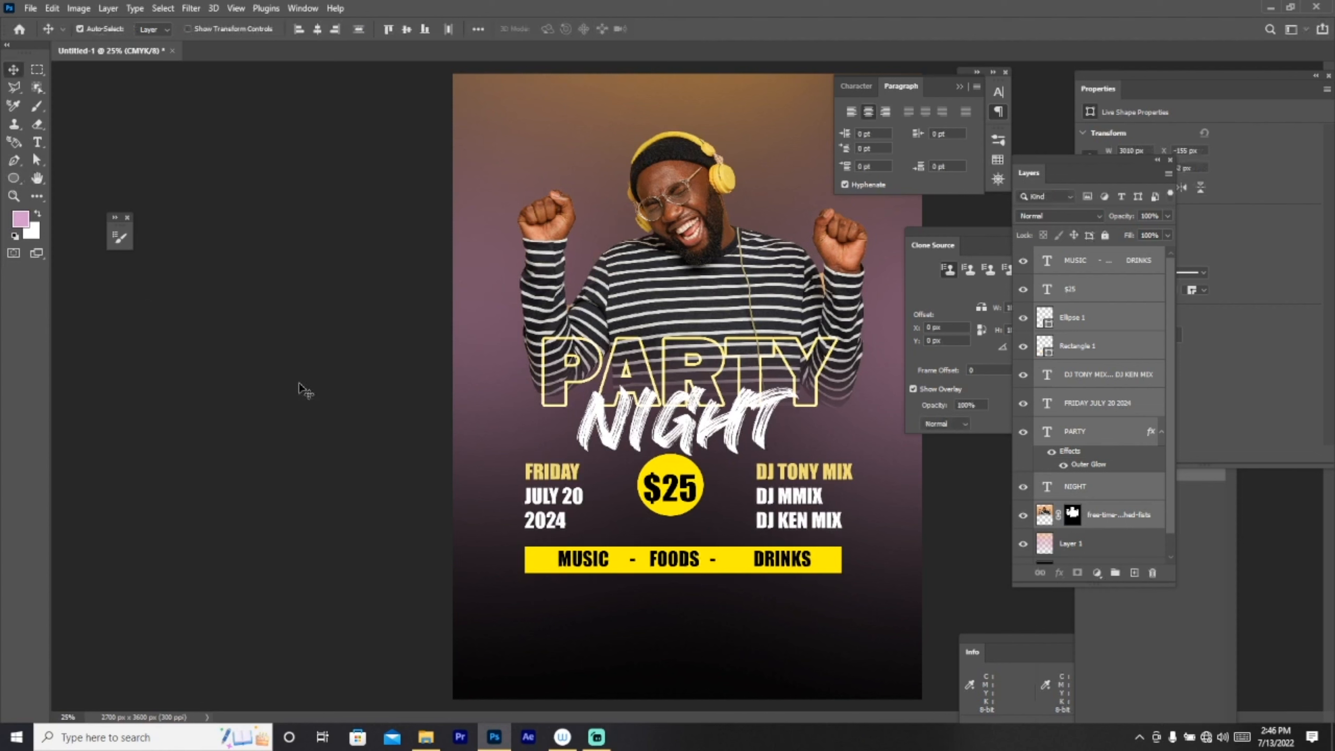
key("t")
left_click(543, 626)
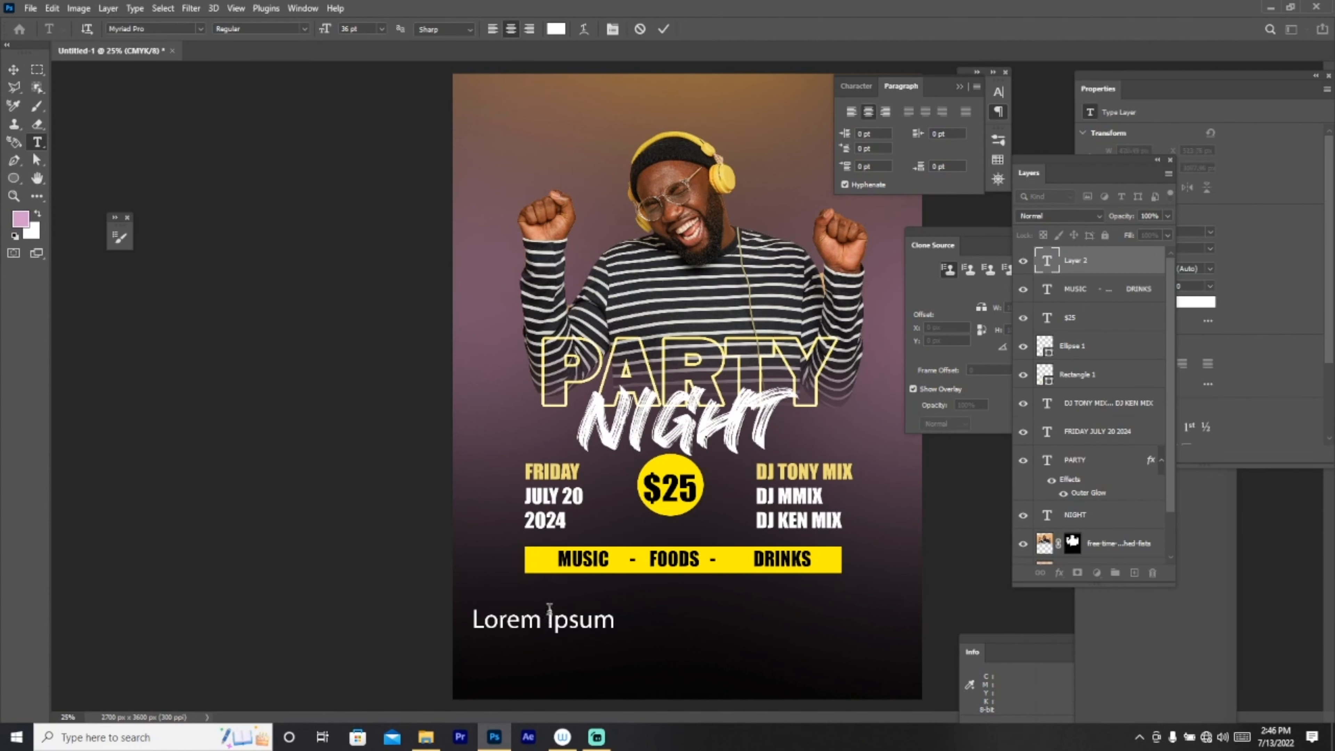
type("www")
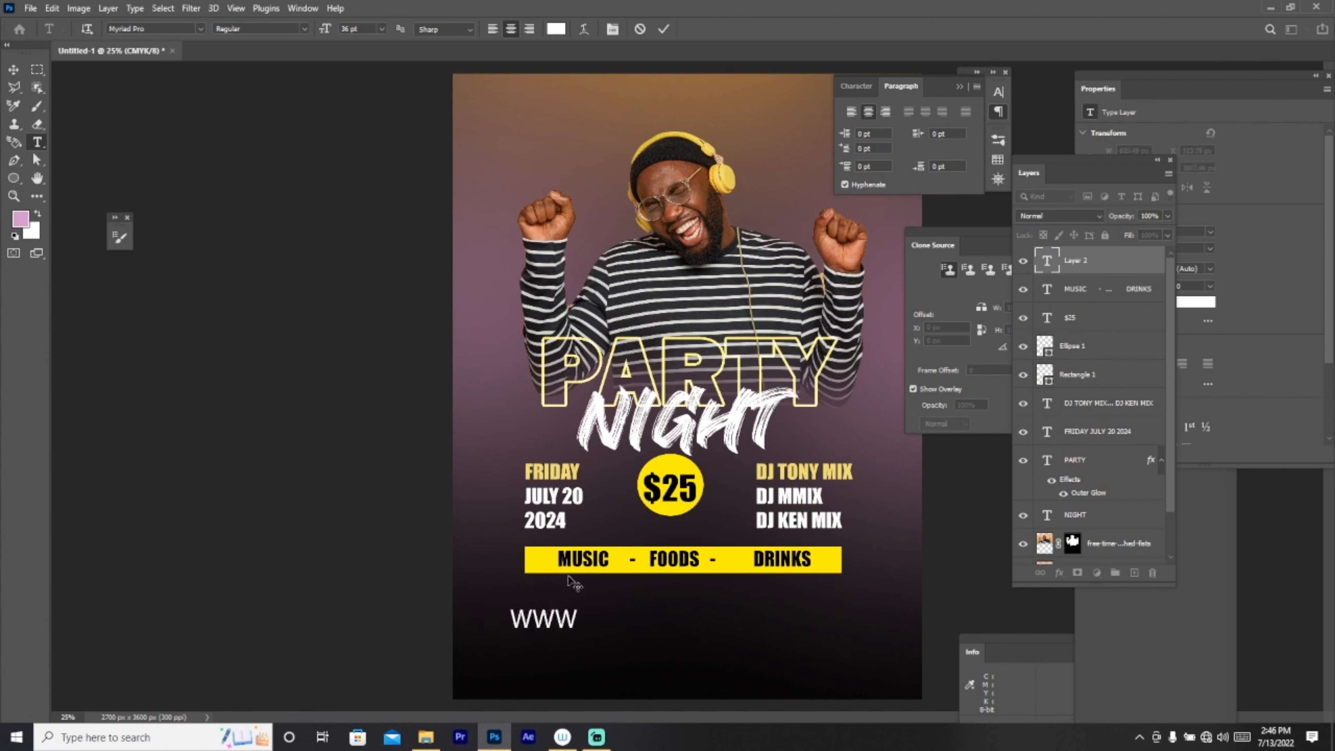
type(".eve")
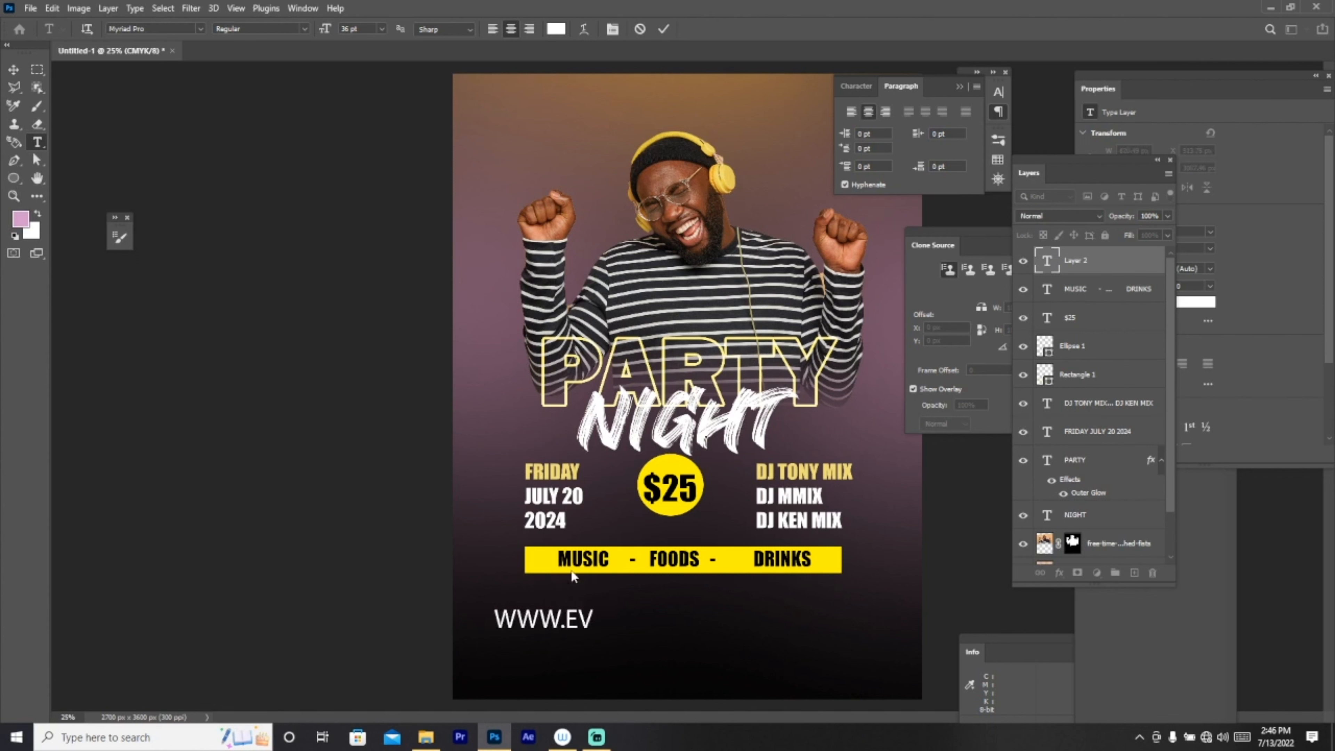
type("nts")
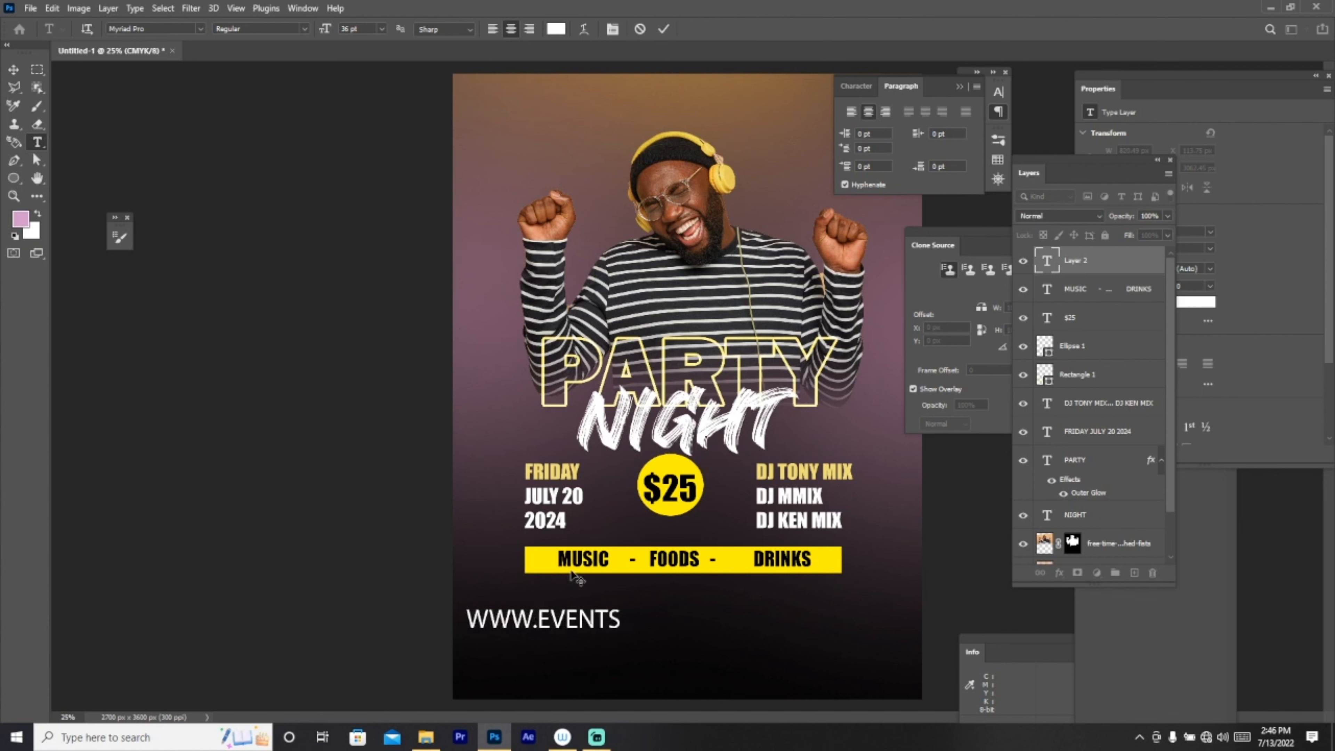
type(".")
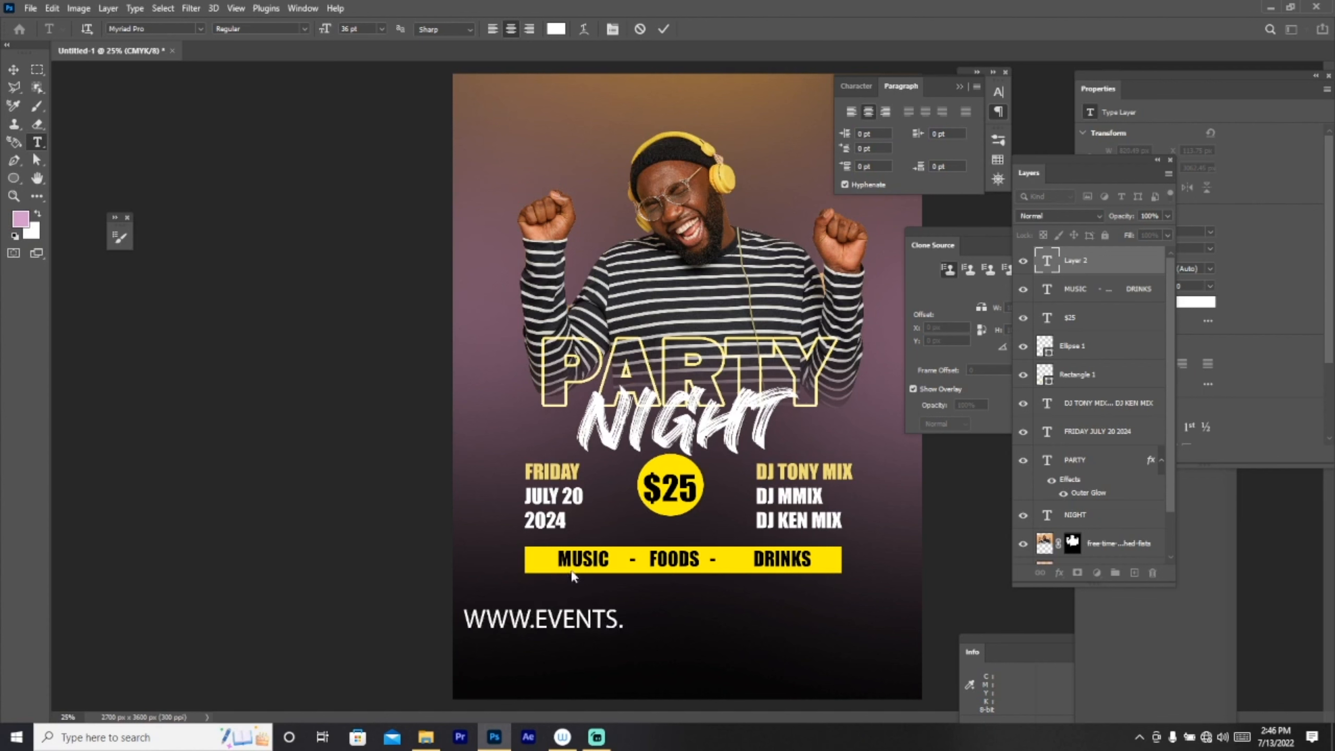
type("com")
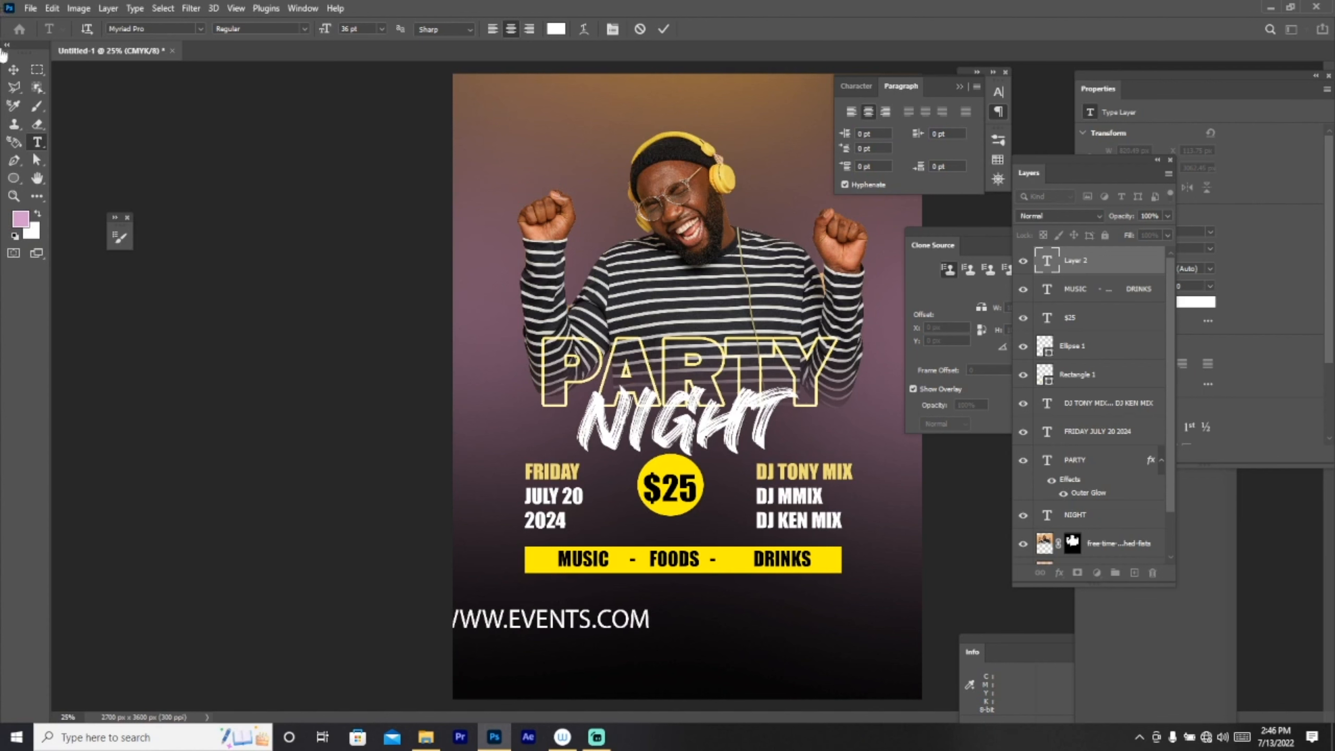
left_click(14, 69)
left_click_drag(620, 636, 712, 612)
key("ctrl+t")
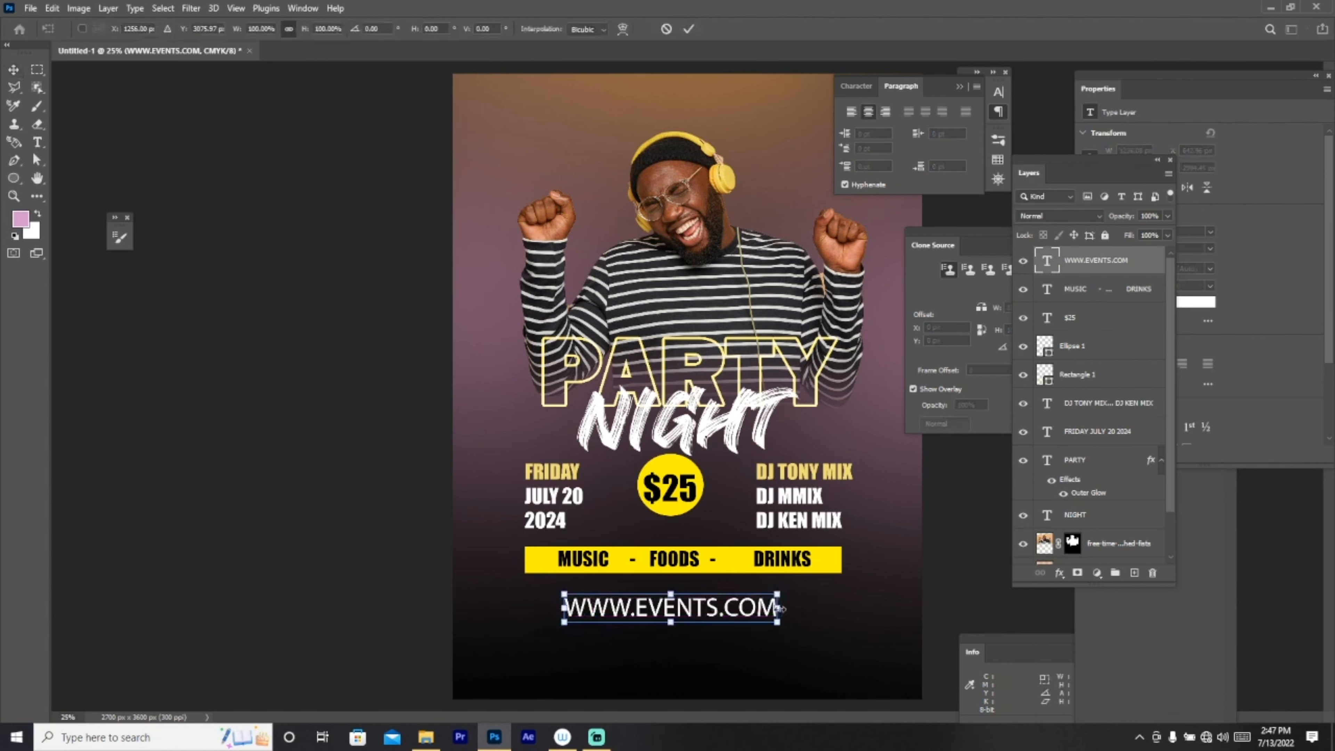
key("Return")
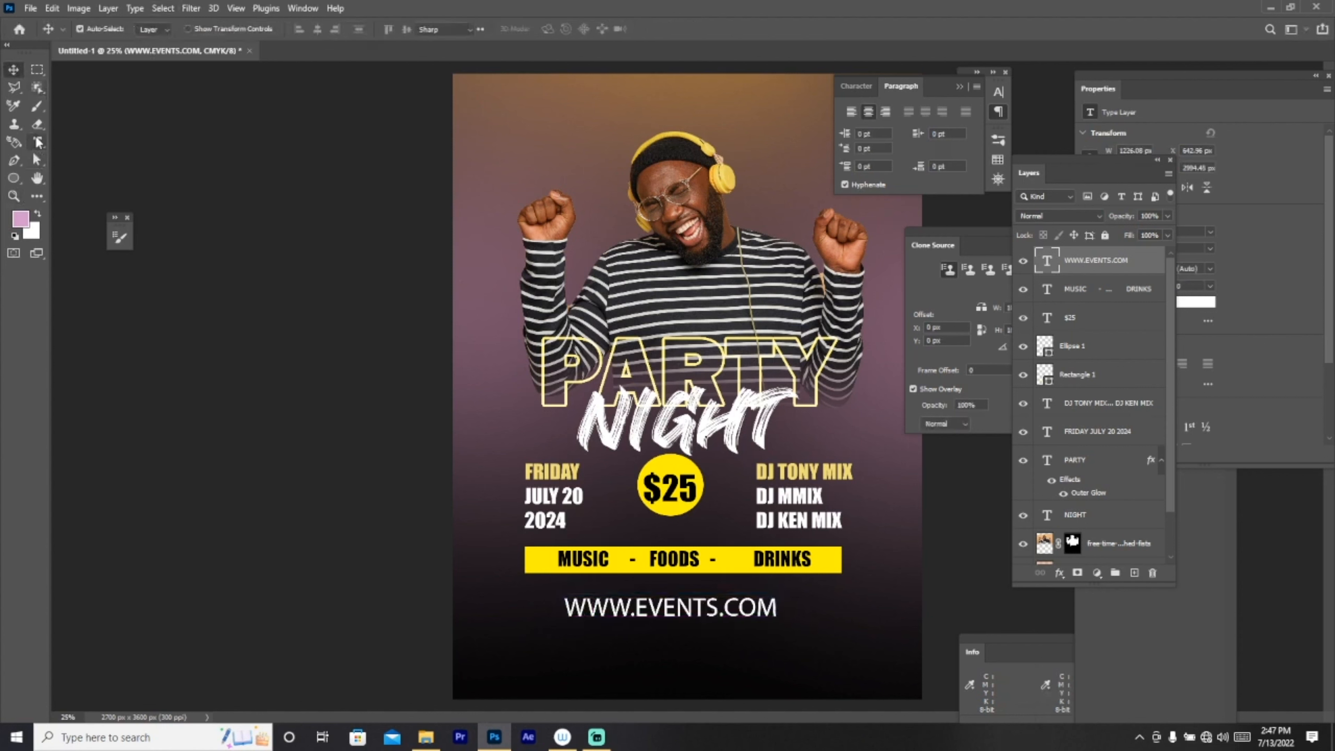
left_click(38, 142)
Step: Resize the web address to 24 pt and nudge it back to centre
left_click(761, 620)
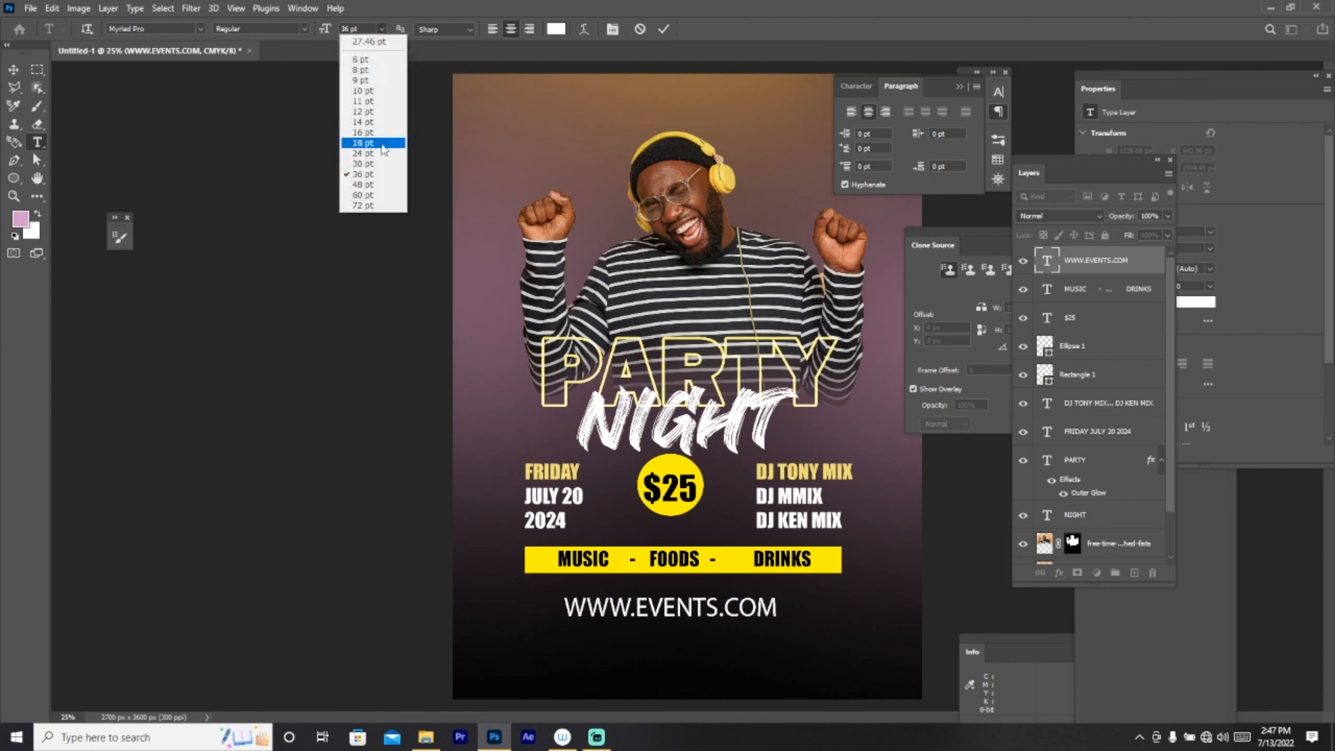
left_click(383, 153)
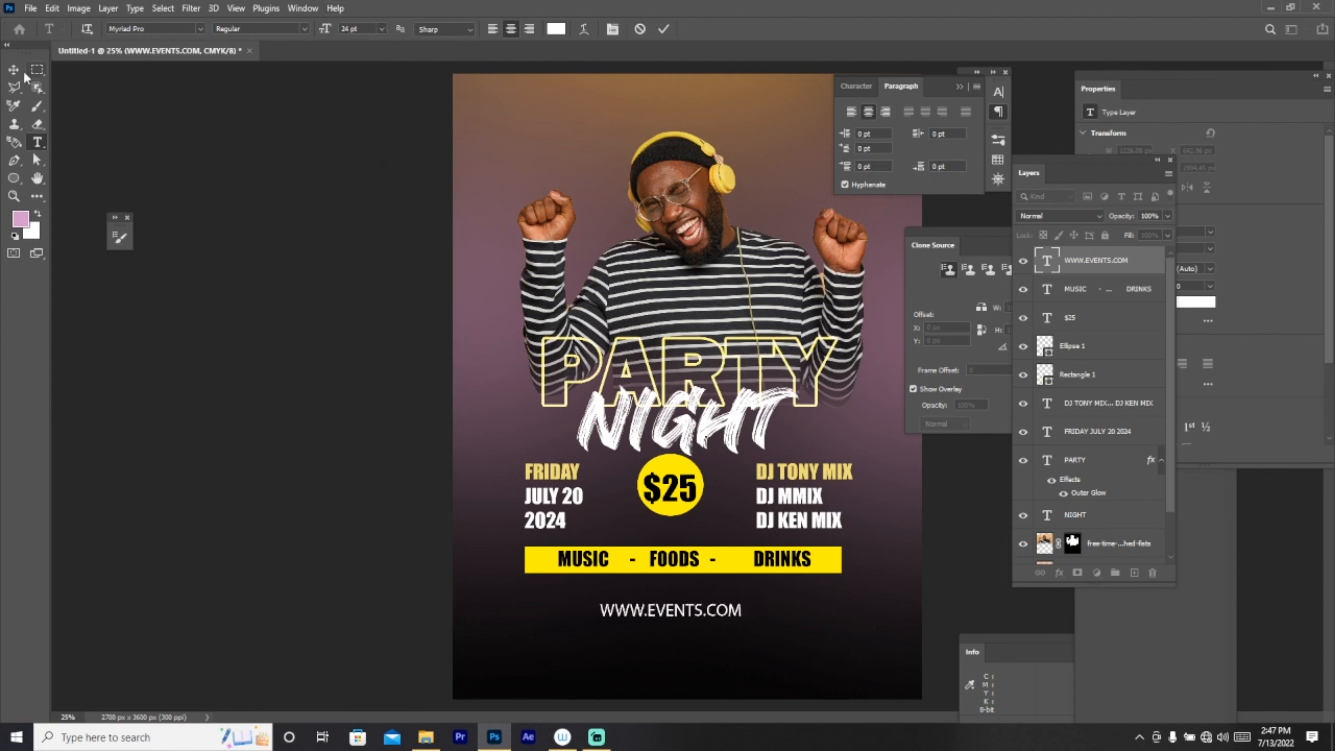
left_click(14, 69)
left_click_drag(670, 614, 659, 604)
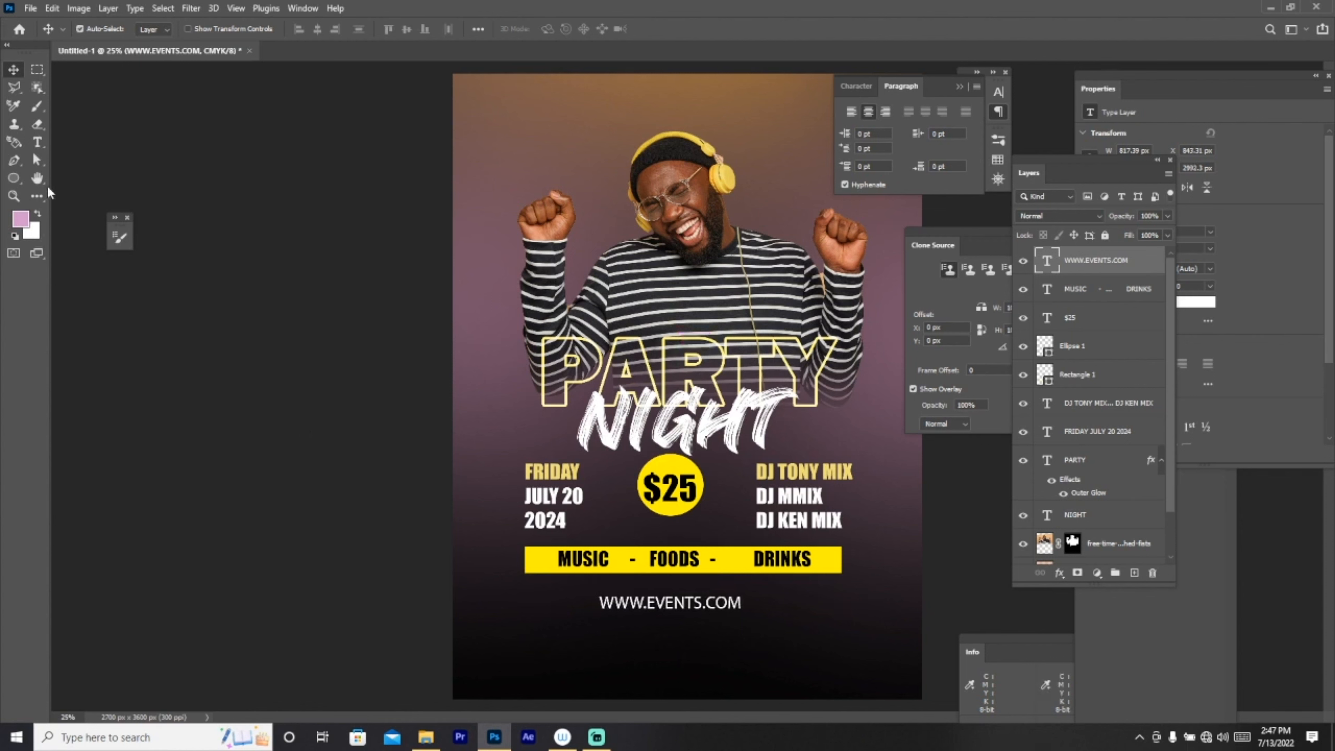
left_click(37, 141)
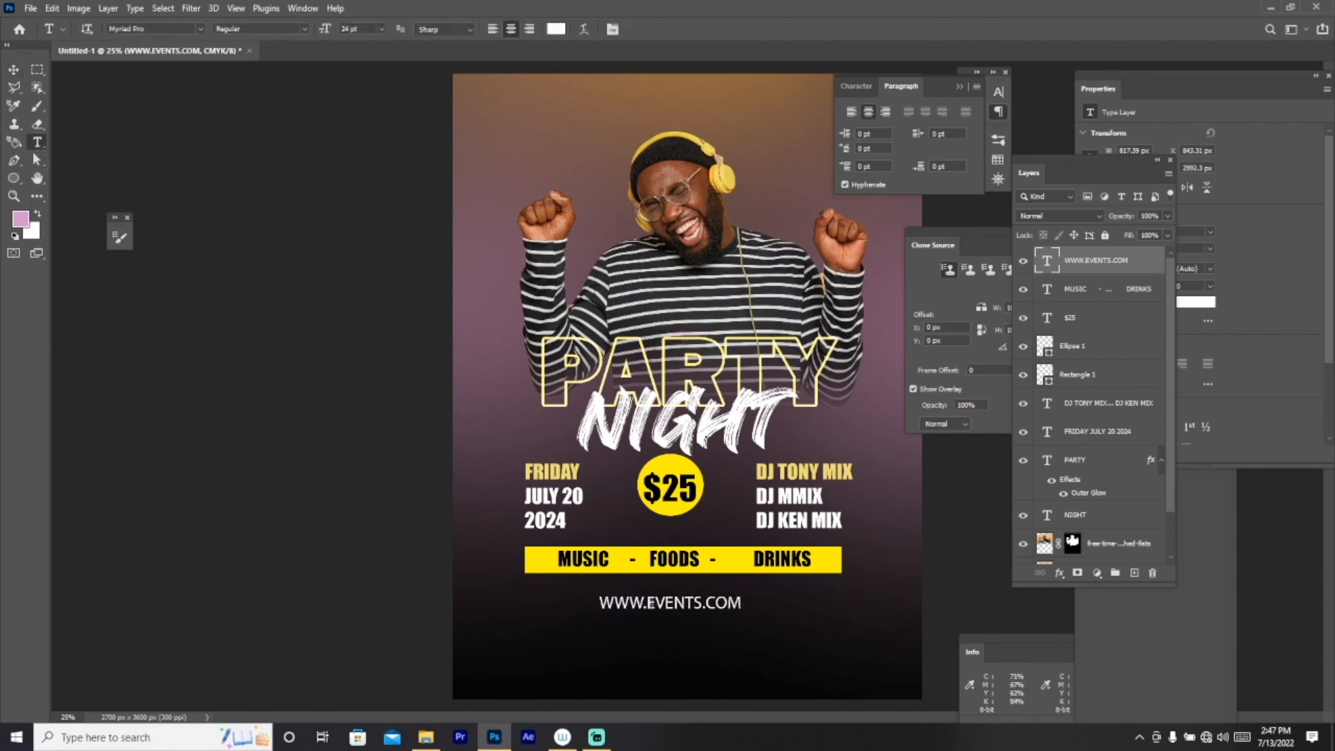
Step: Widen the web address tracking to 840 in the Character panel and recentre it
left_click(532, 598)
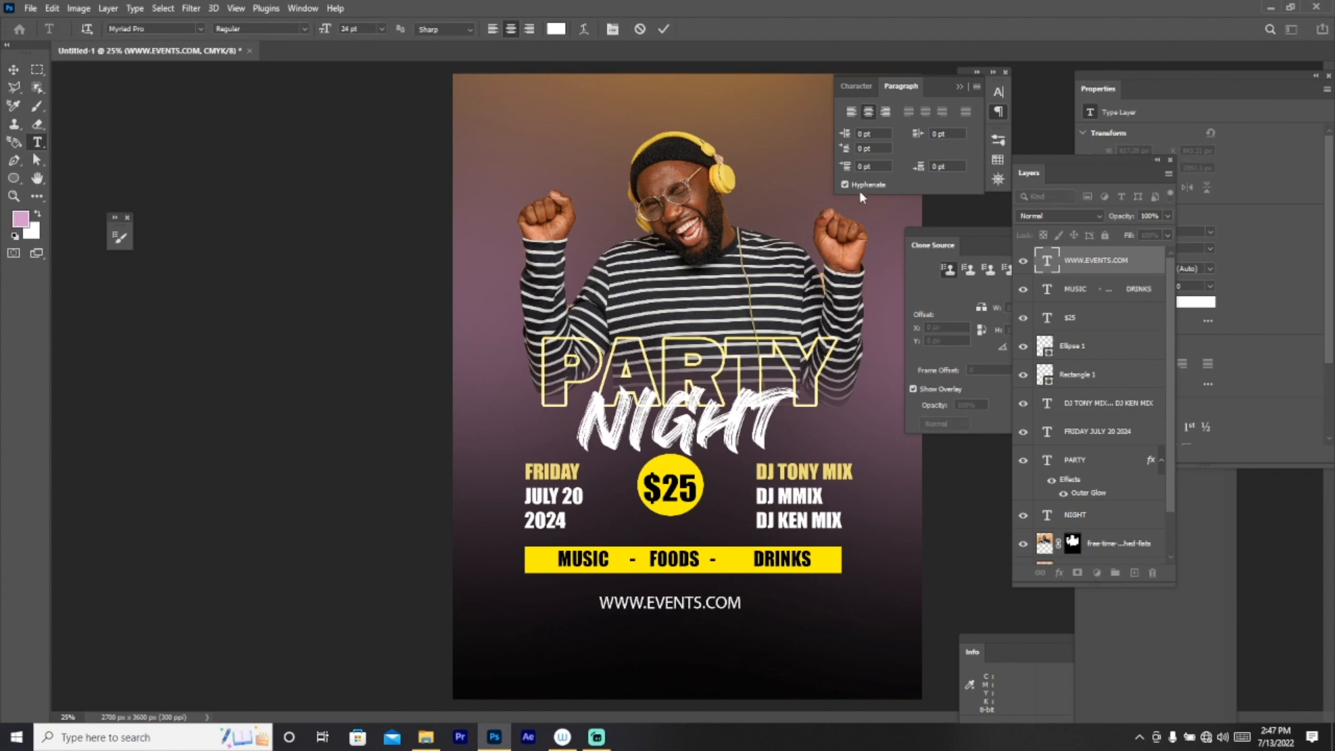
left_click(847, 88)
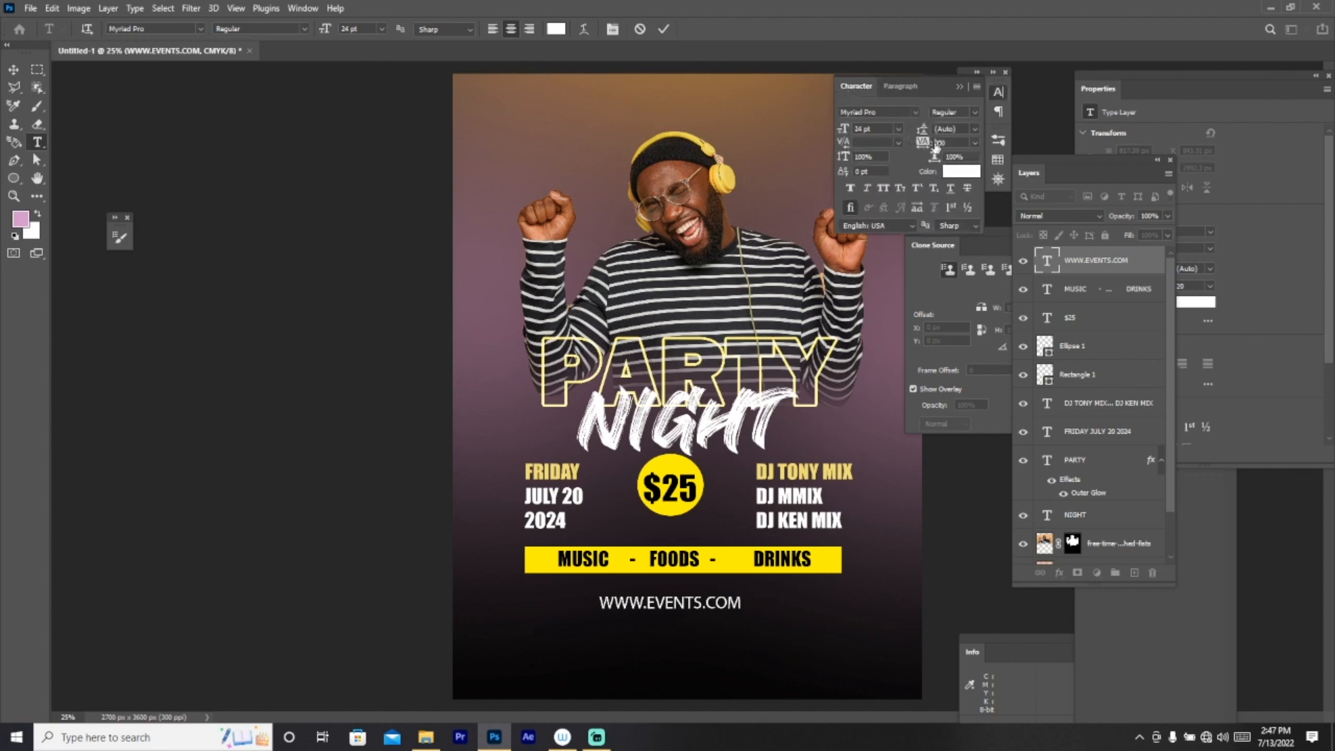
left_click_drag(935, 148, 961, 147)
key("Return")
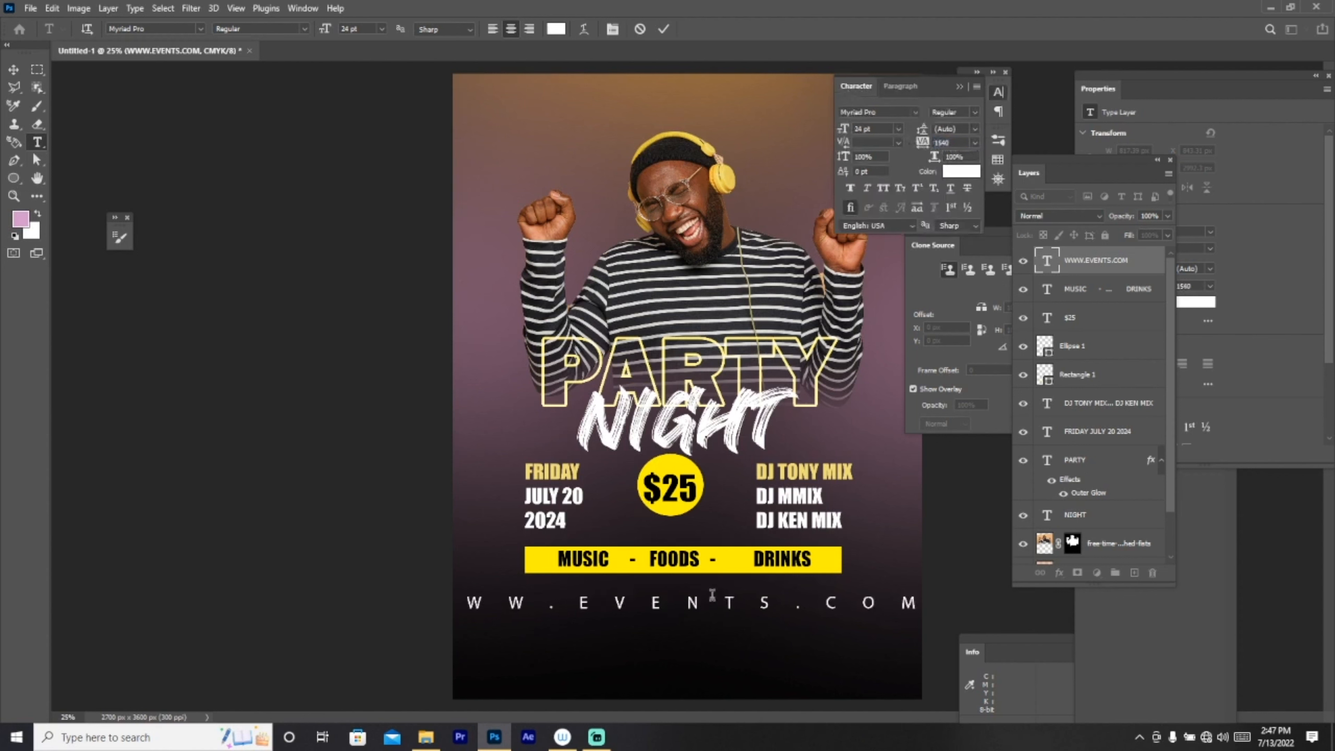
left_click_drag(924, 142, 911, 142)
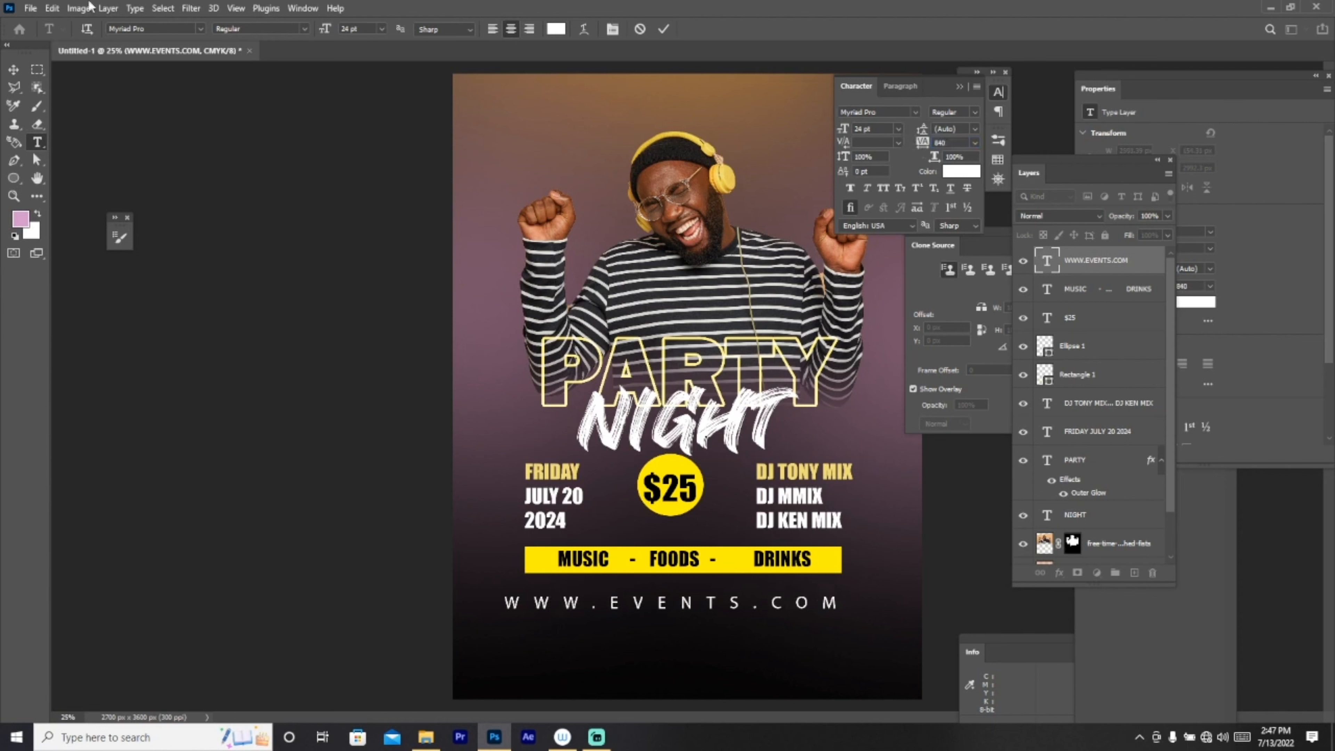
left_click(13, 69)
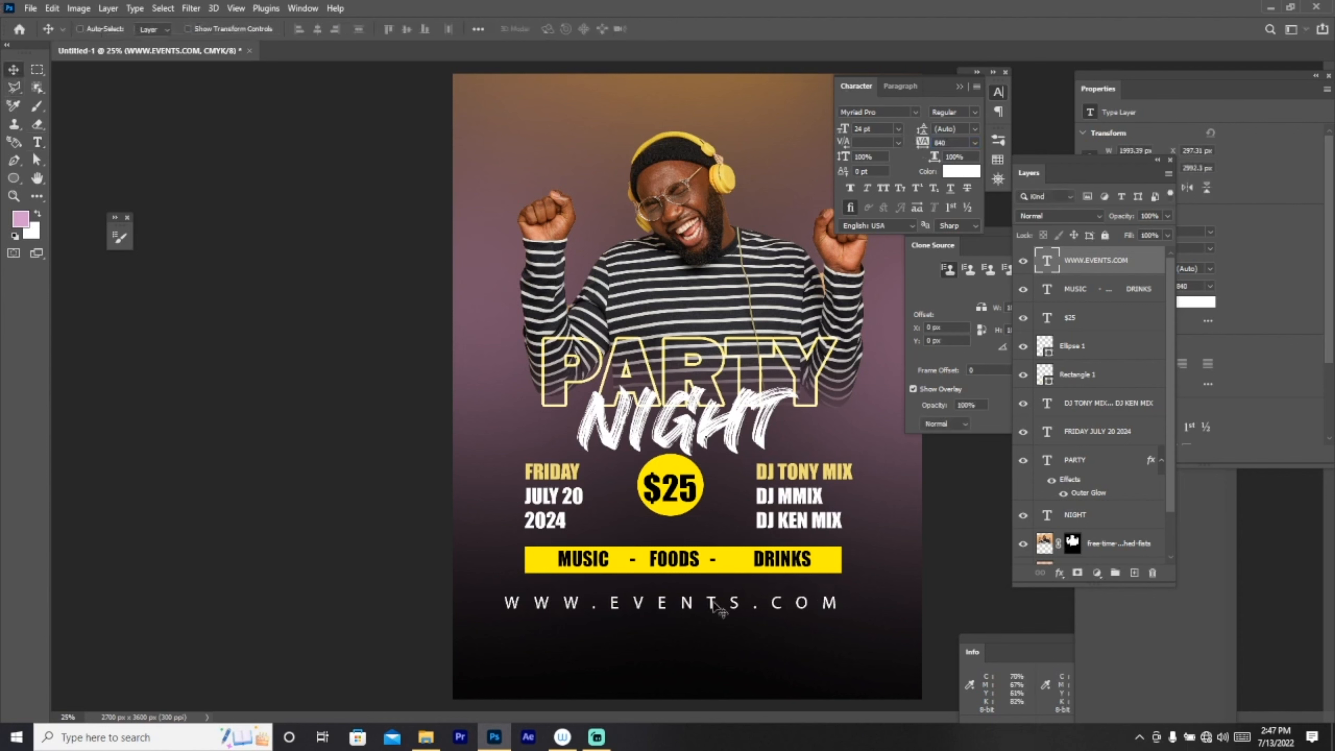
left_click_drag(695, 605, 710, 606)
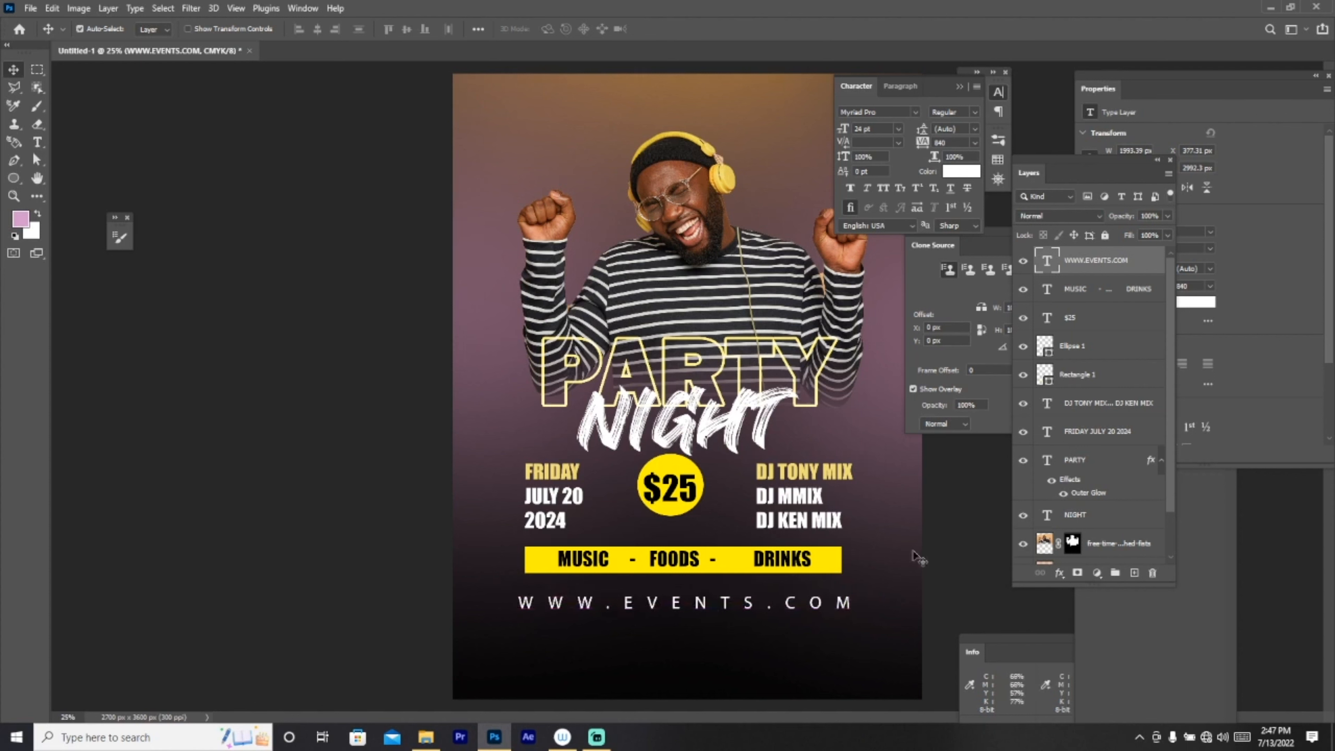
Step: Add a new address text line, set its tracking to 25, and move it under the web address
left_click(37, 142)
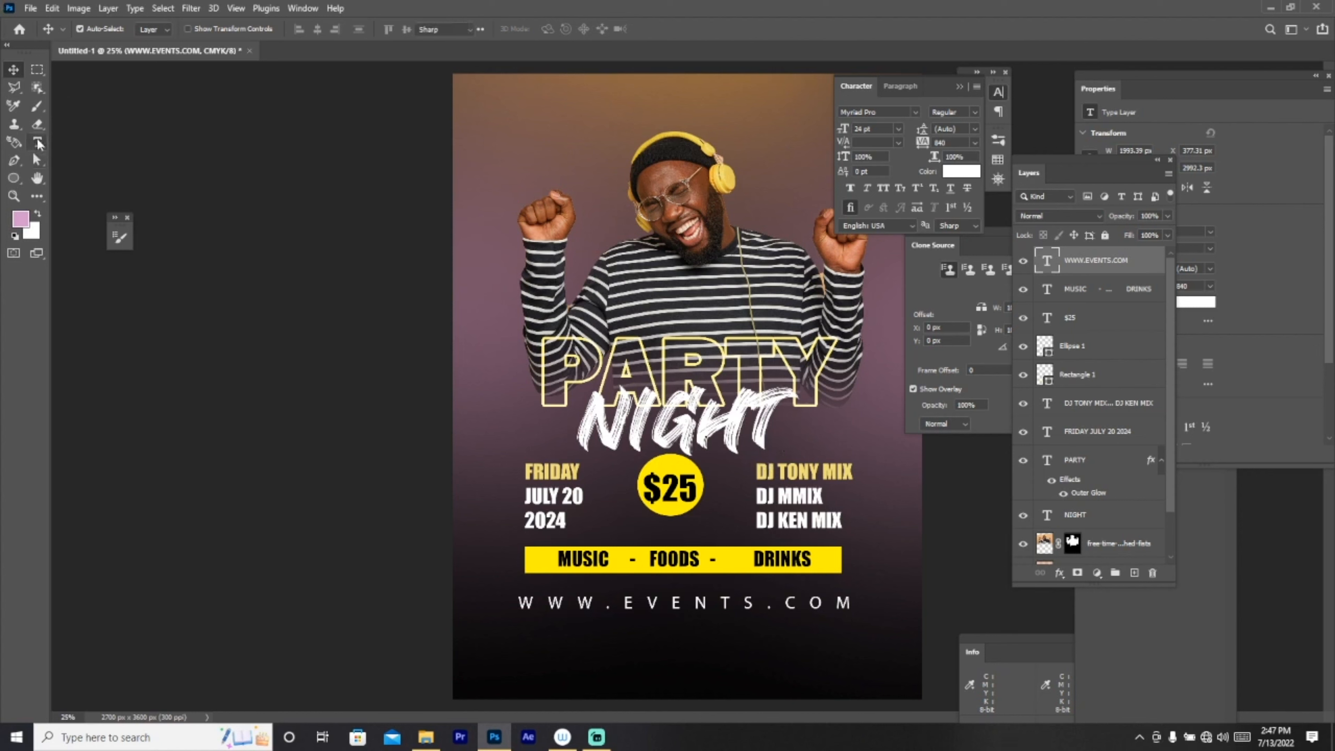
left_click(505, 646)
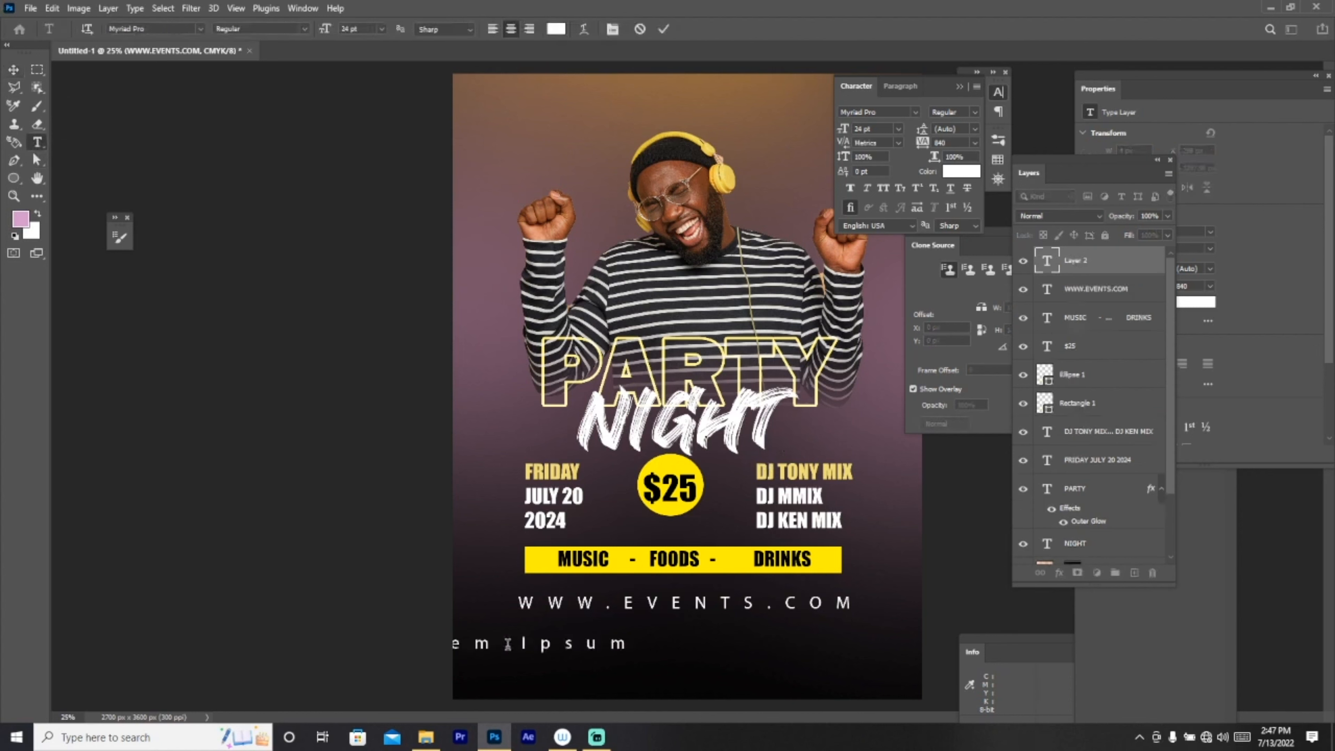
type("@##$")
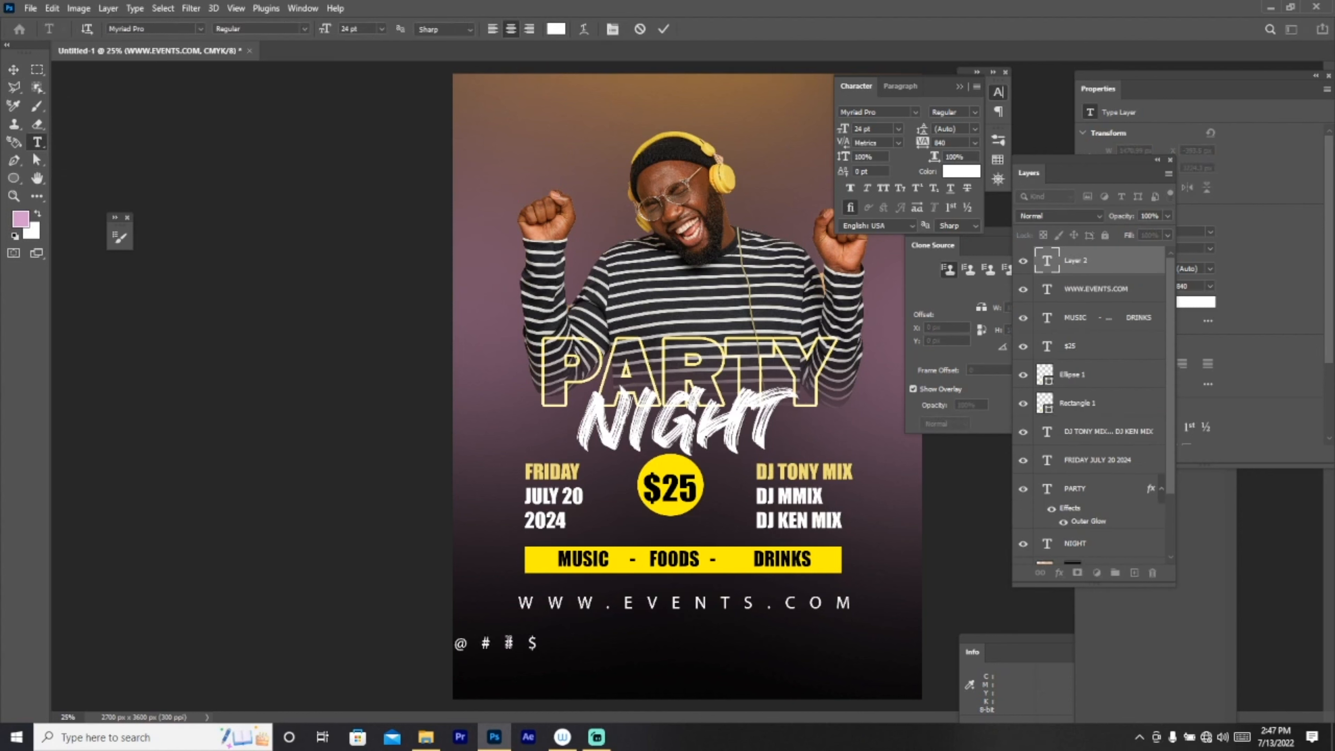
type(" HAITI RD")
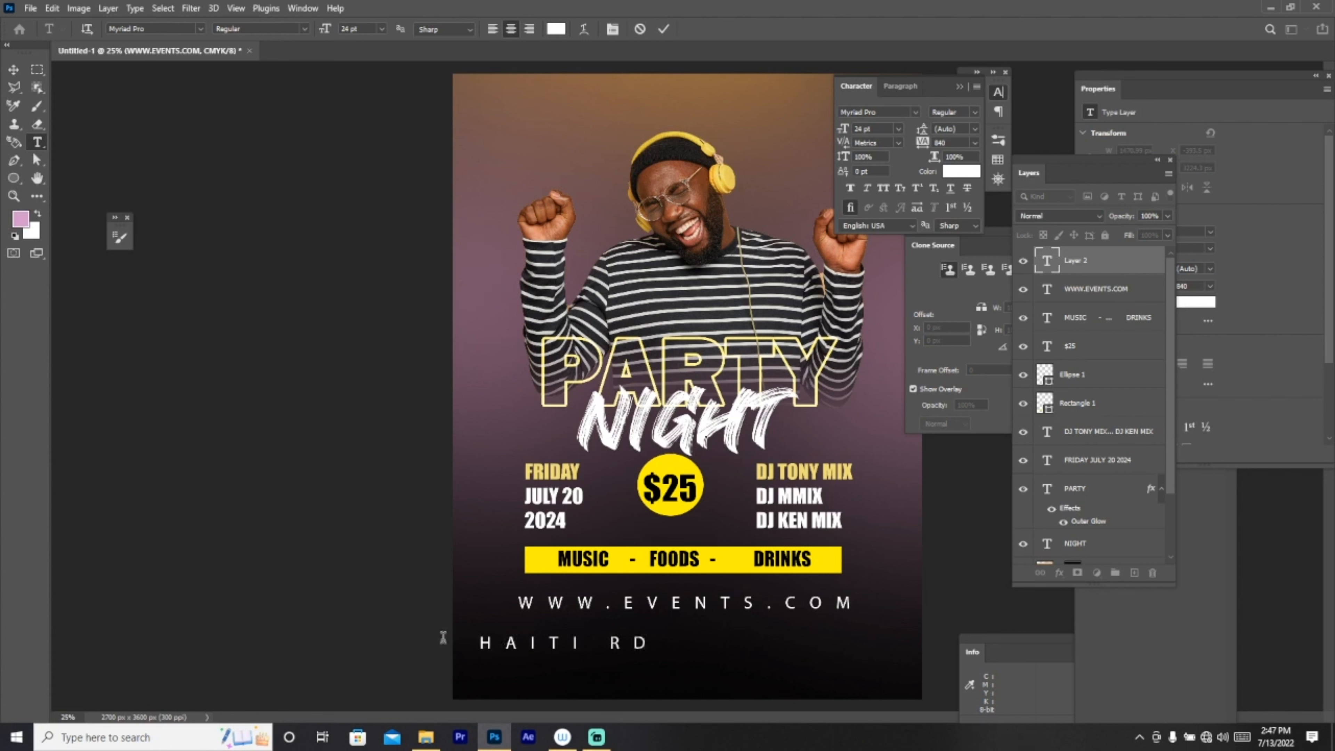
left_click_drag(926, 145, 920, 146)
left_click(974, 144)
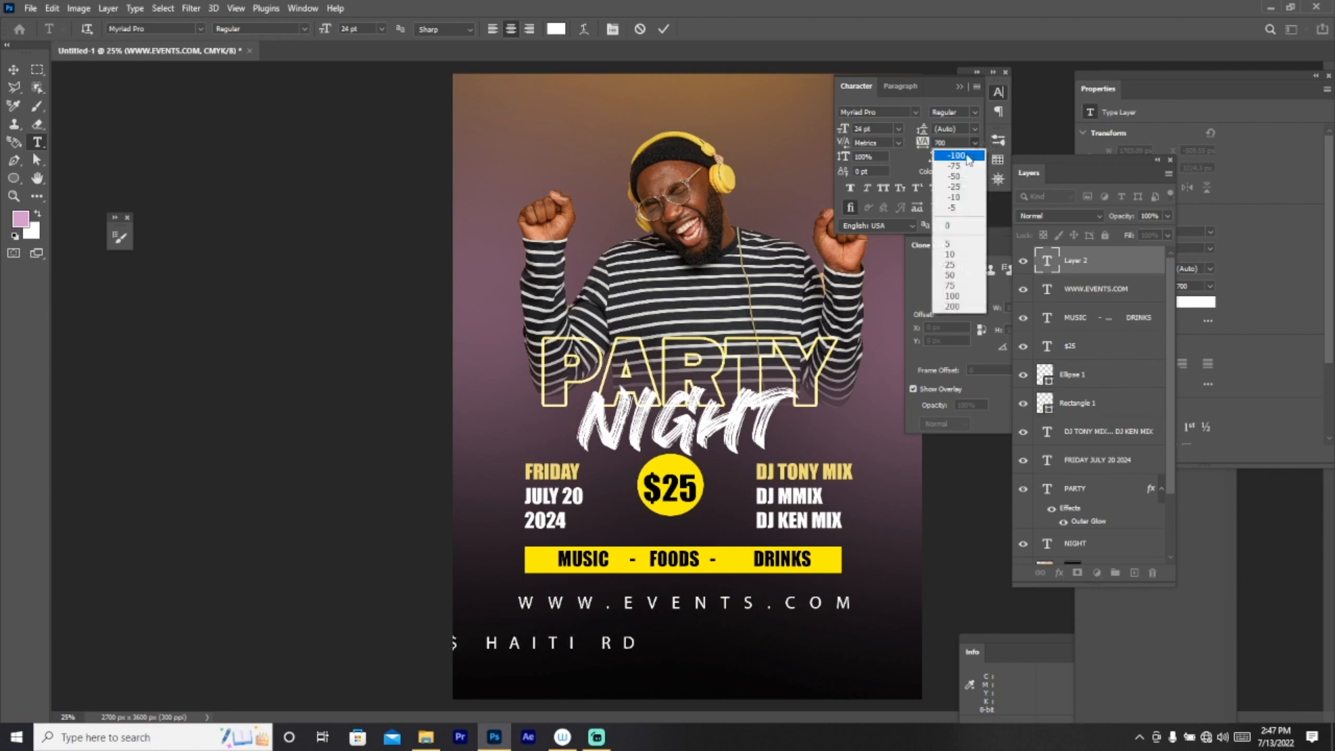
left_click(951, 265)
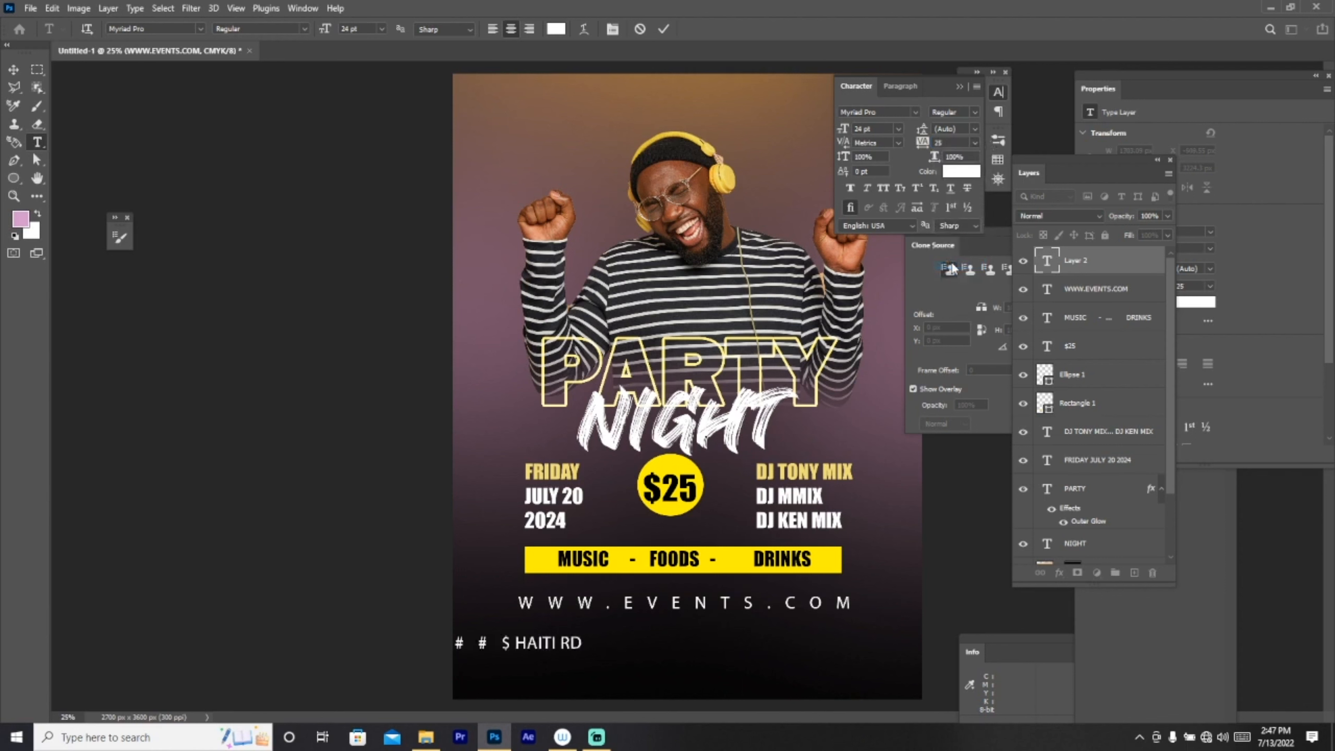
left_click(977, 144)
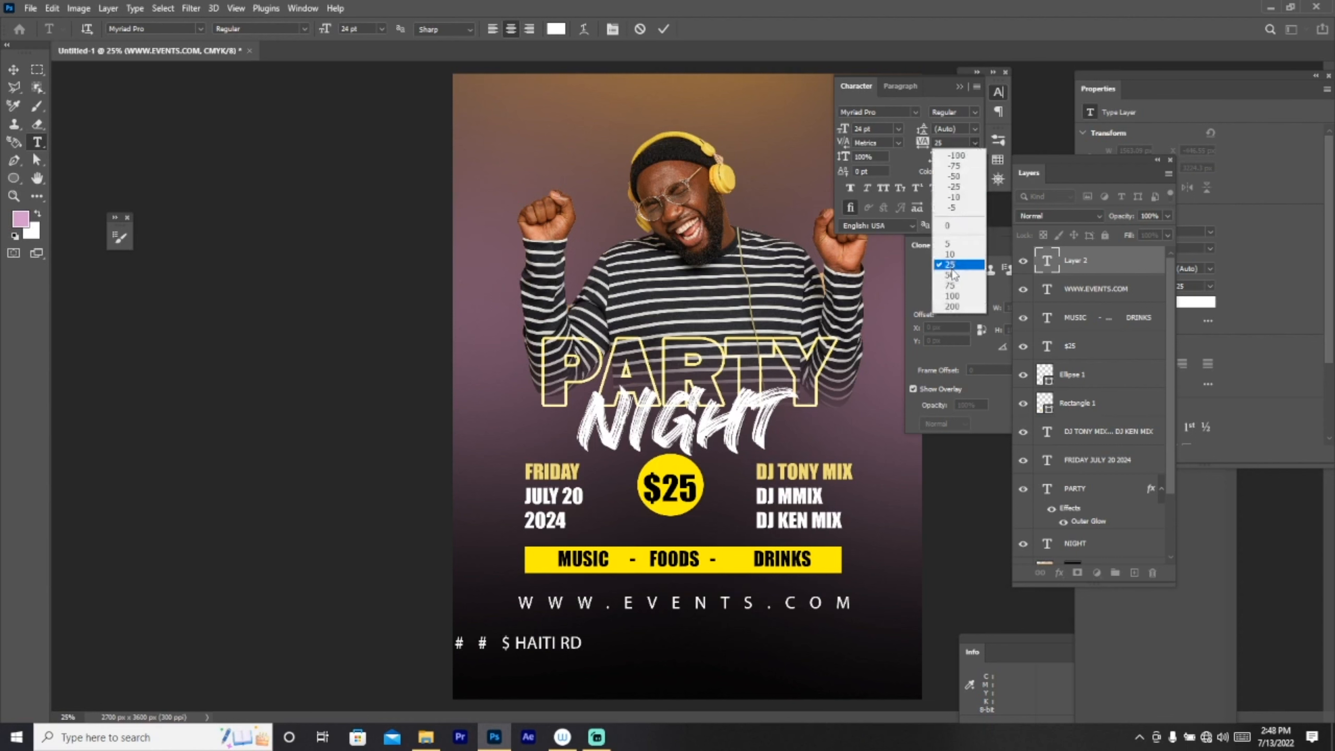
left_click(12, 75)
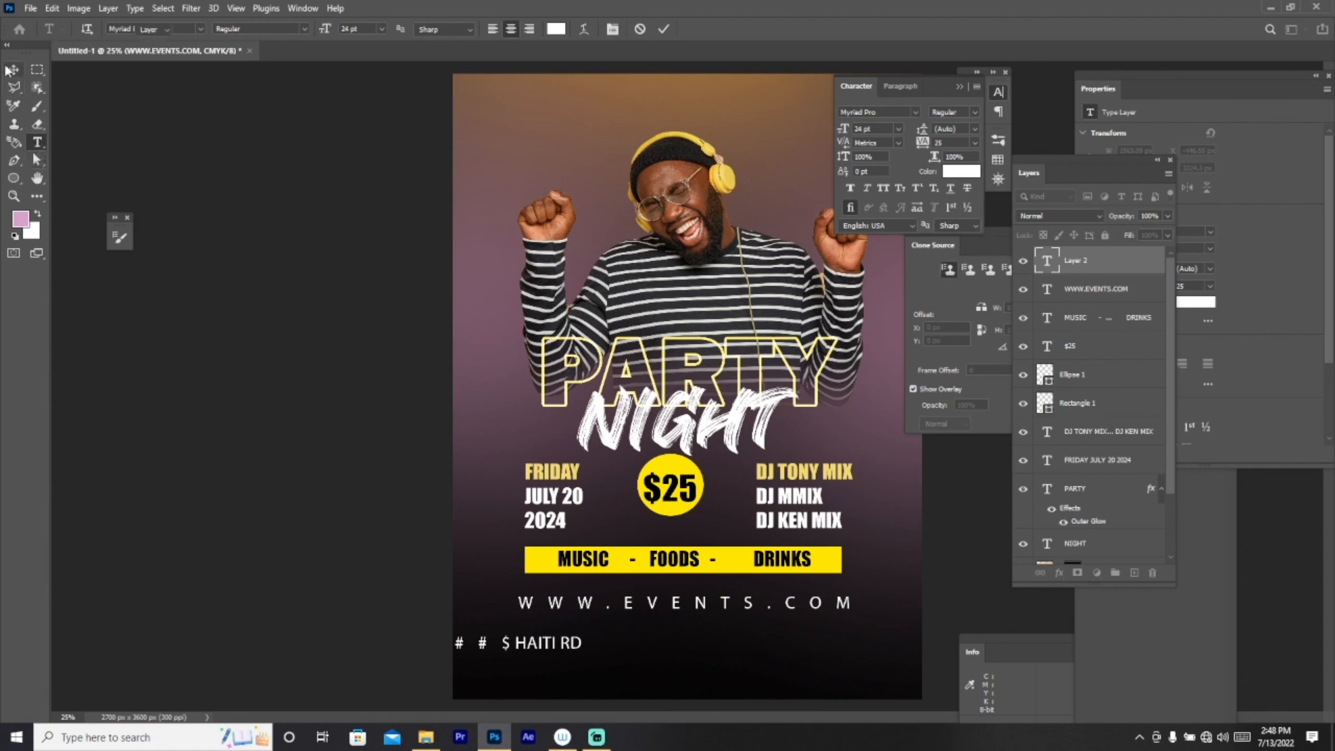
left_click(11, 69)
left_click_drag(548, 647, 683, 642)
left_click(37, 142)
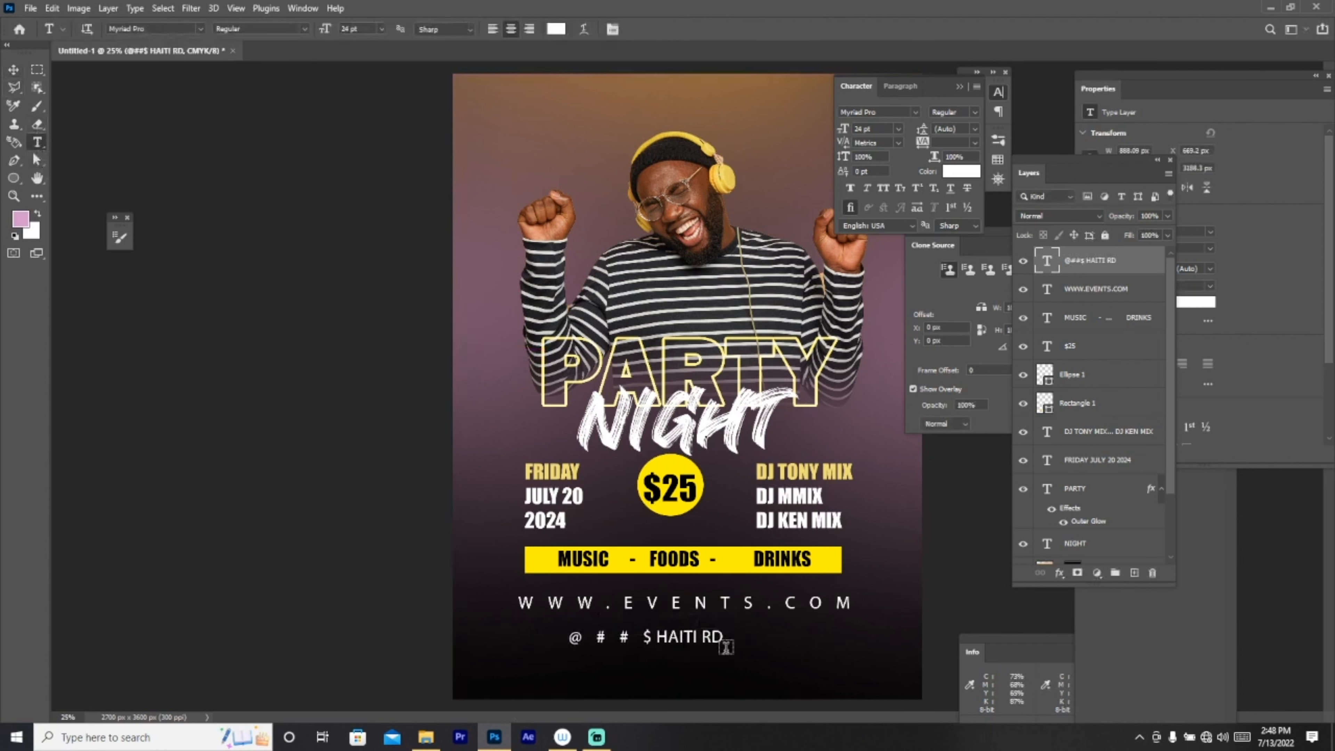
left_click(520, 642)
key("ctrl+a")
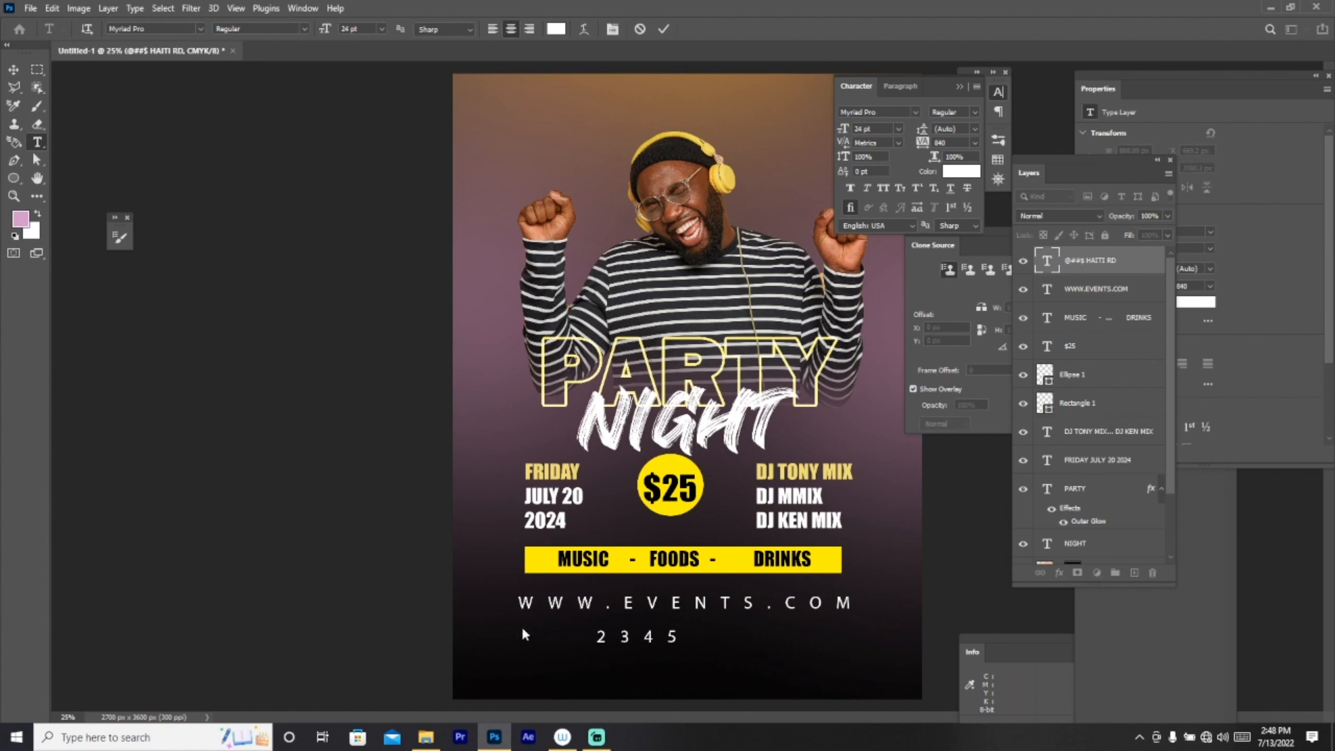
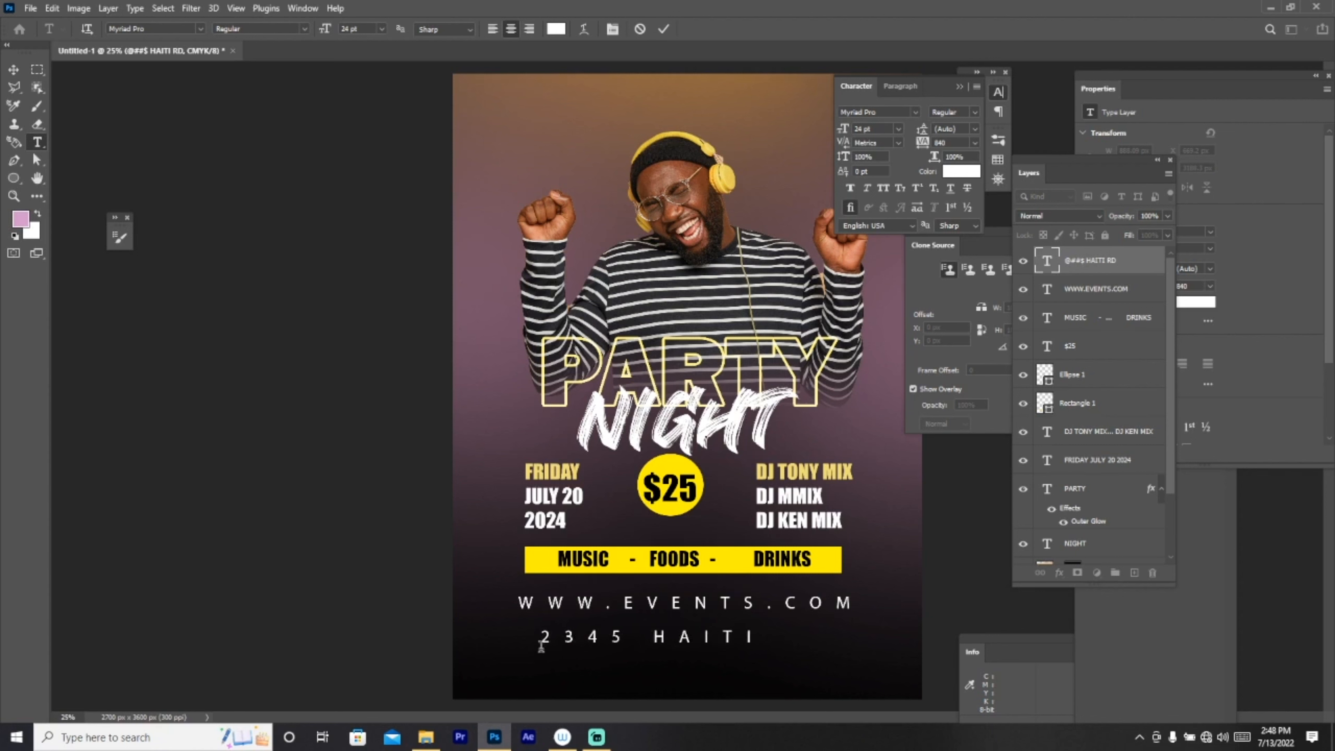
left_click_drag(926, 149, 904, 149)
left_click(14, 70)
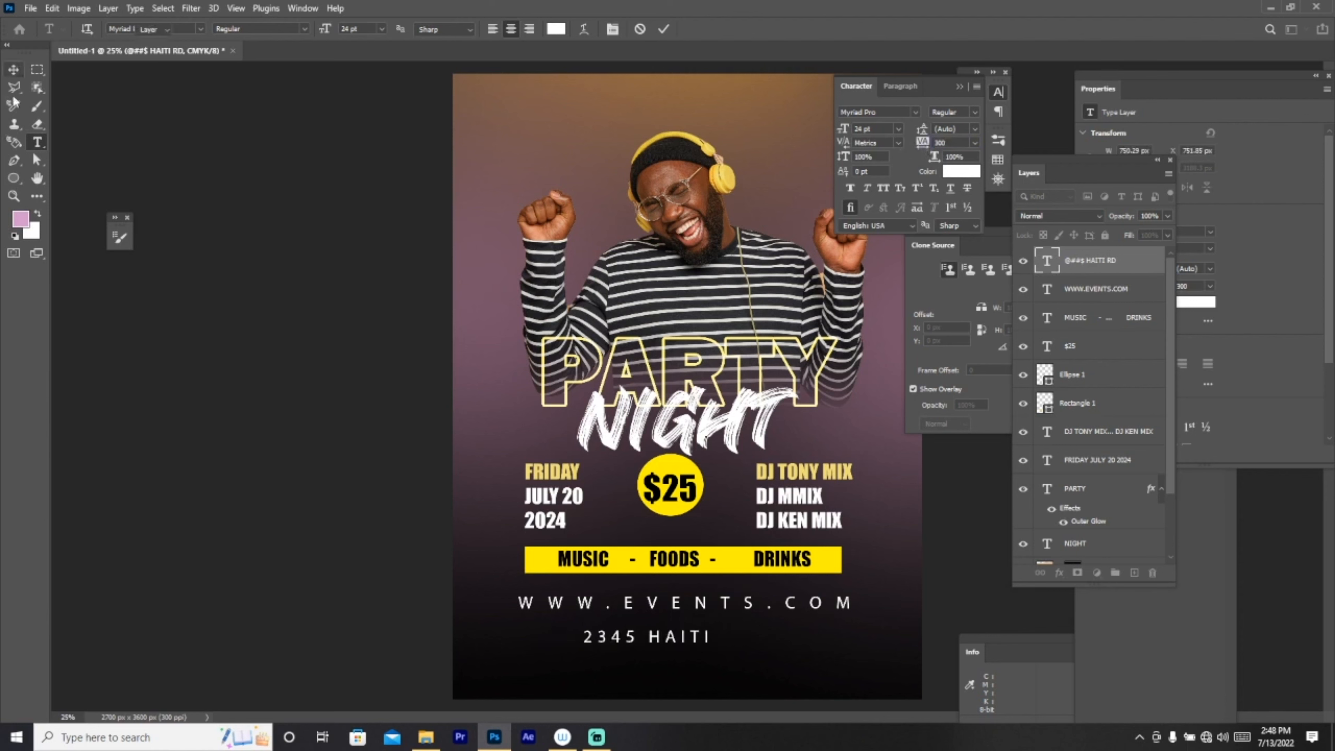
left_click(37, 142)
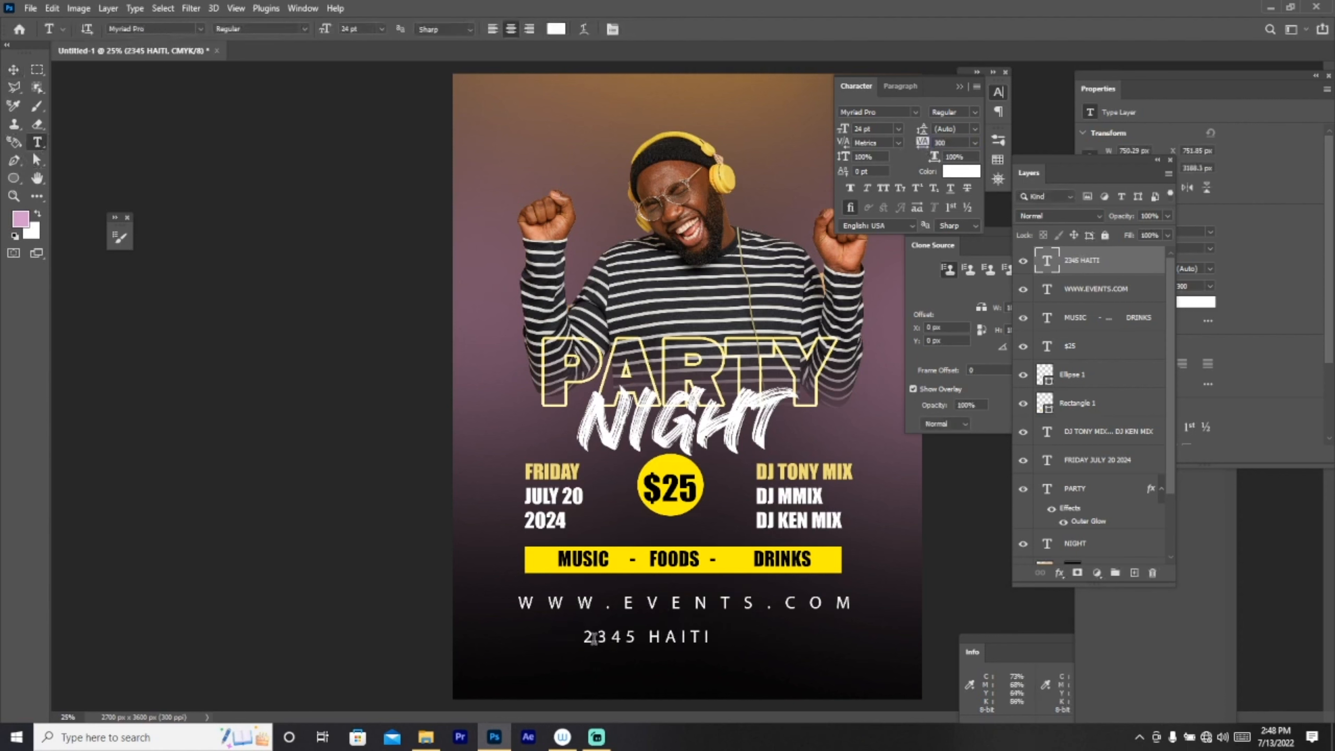
left_click(718, 632)
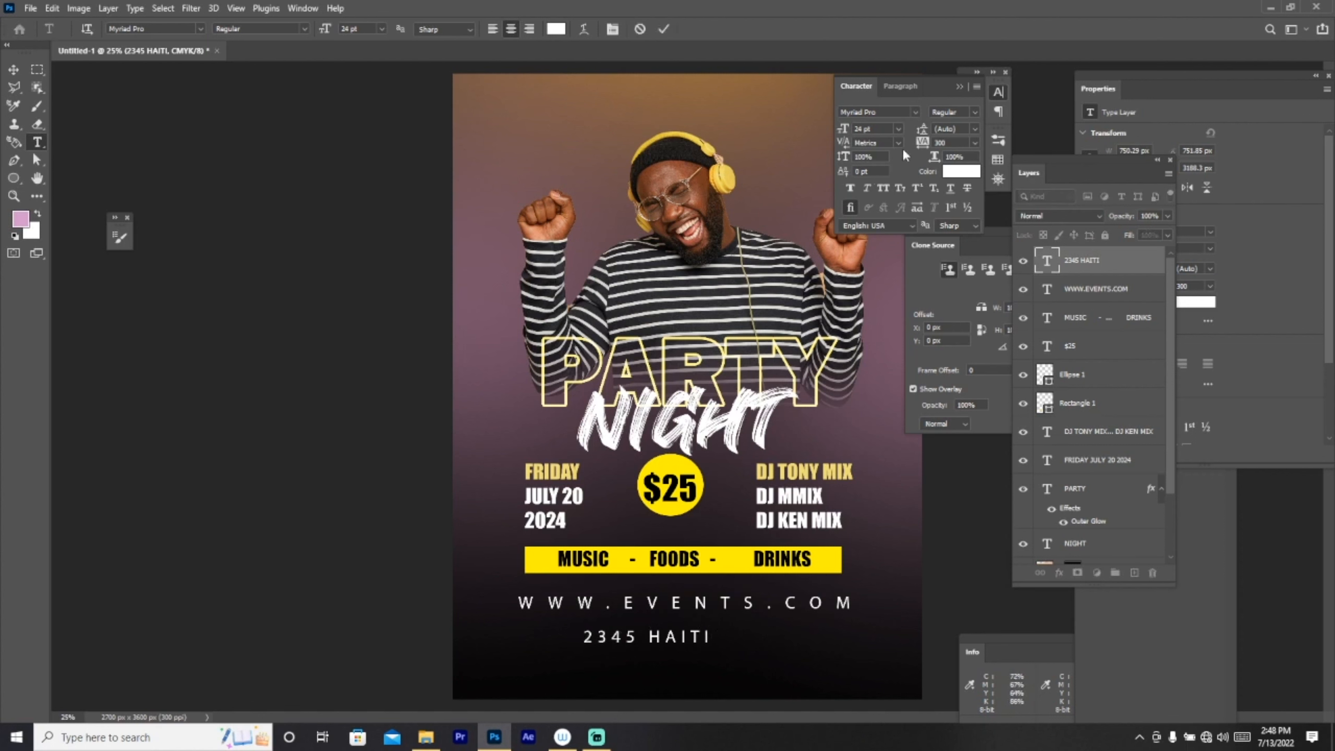
mouse_move(926, 144)
left_mouse_down()
mouse_move(910, 145)
mouse_move(933, 145)
left_mouse_up()
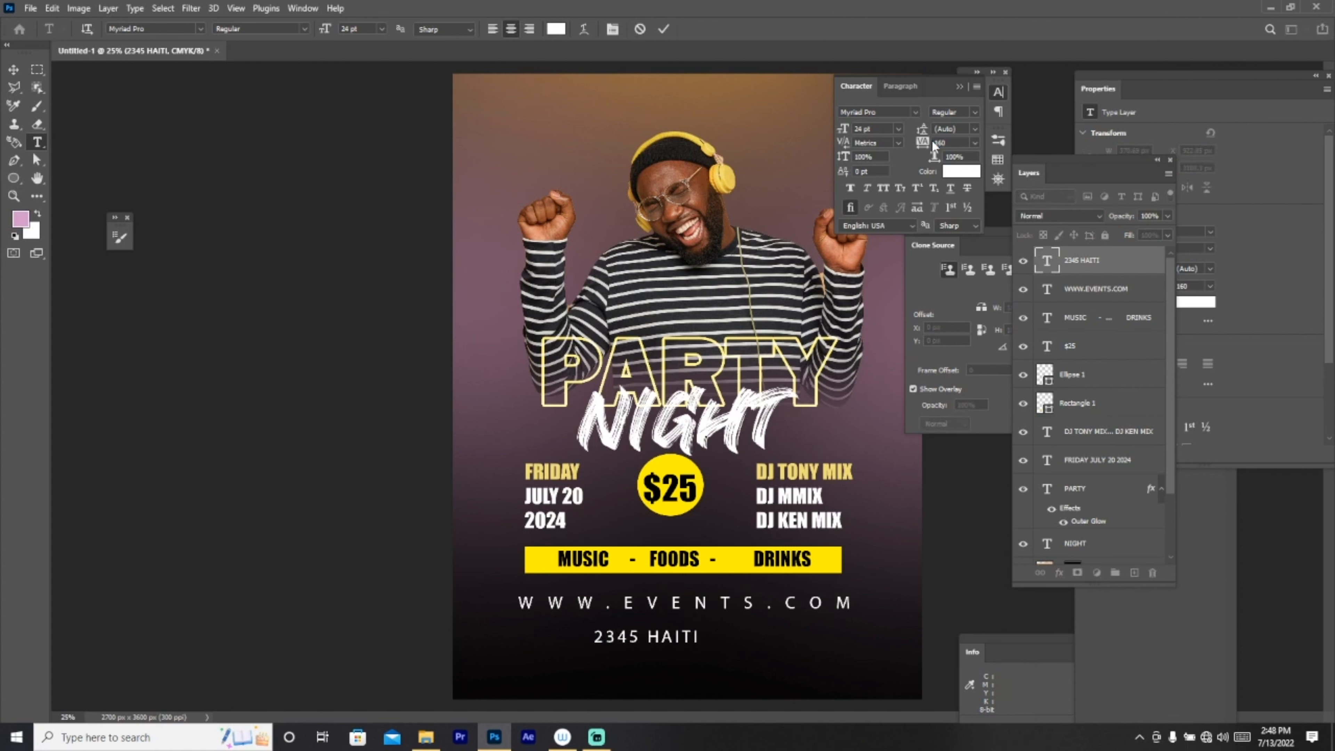
left_click(18, 73)
left_click(38, 145)
left_click(698, 635)
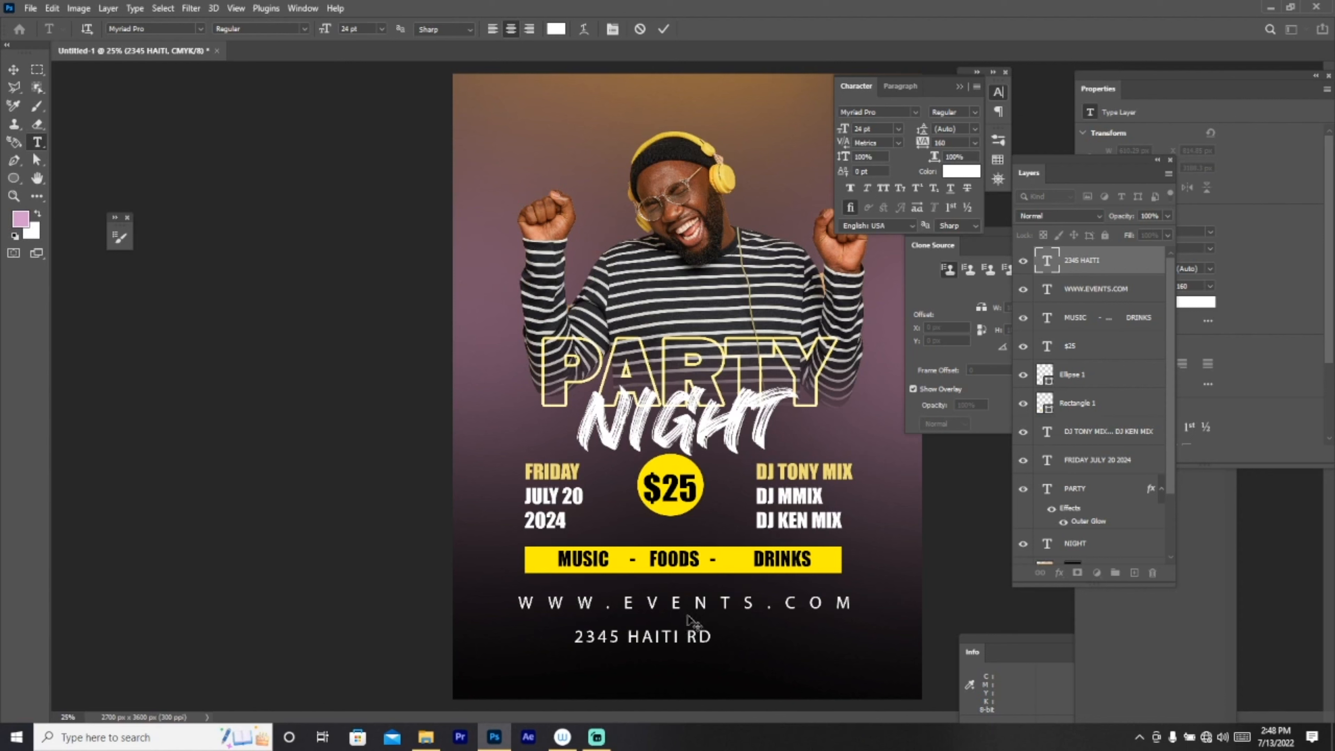
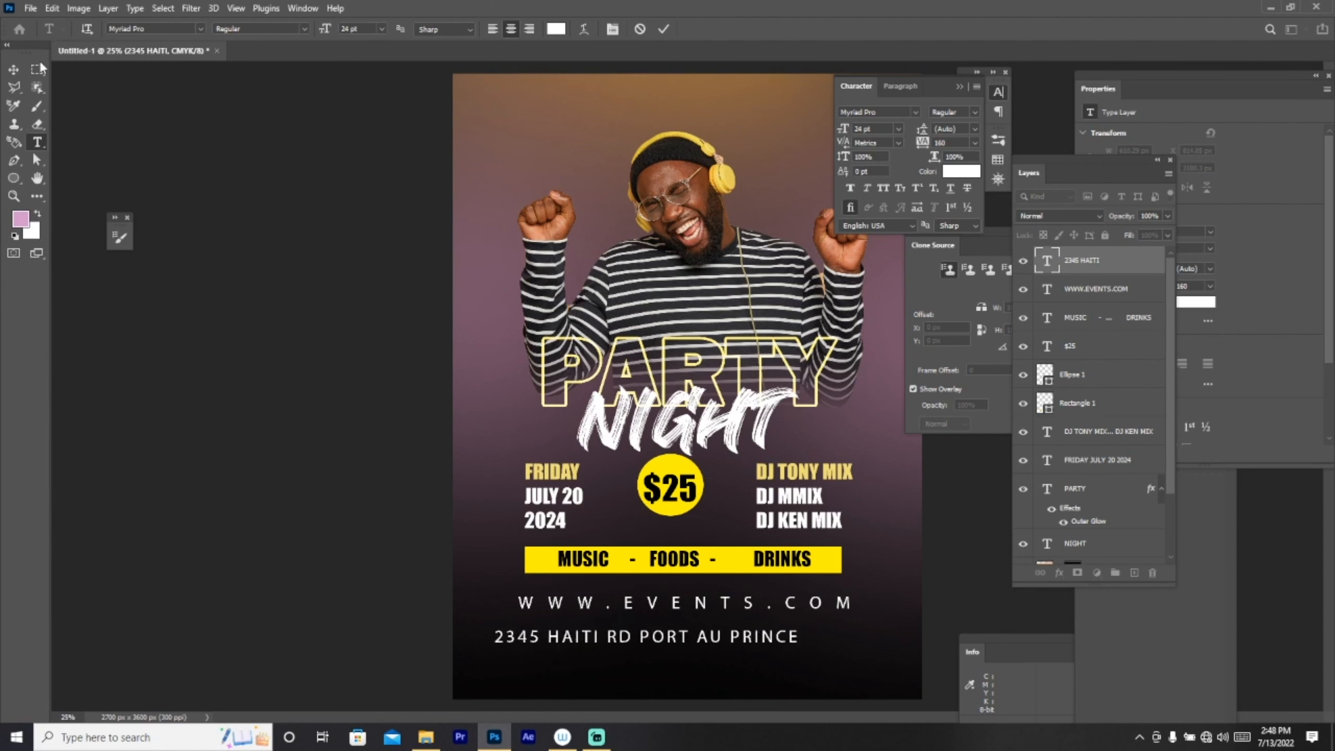
left_click(13, 69)
left_click_drag(722, 639, 764, 637)
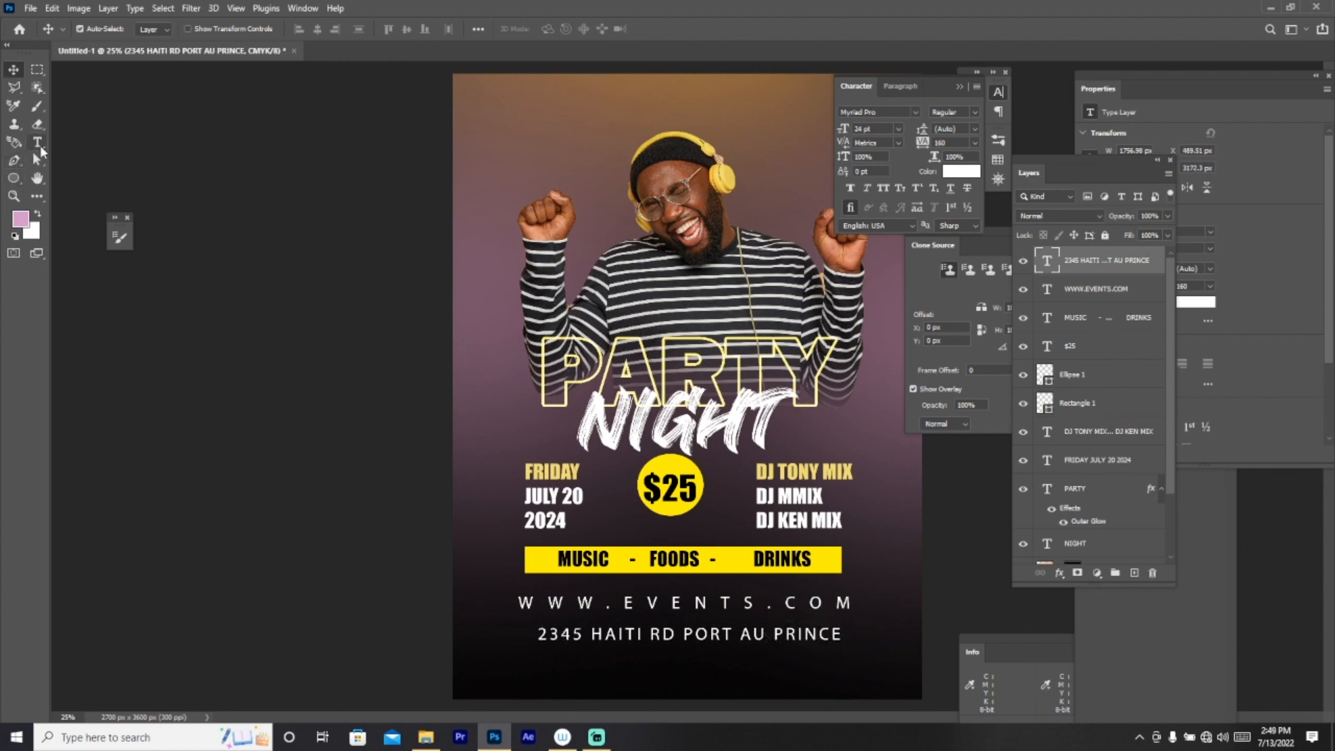
left_click(39, 147)
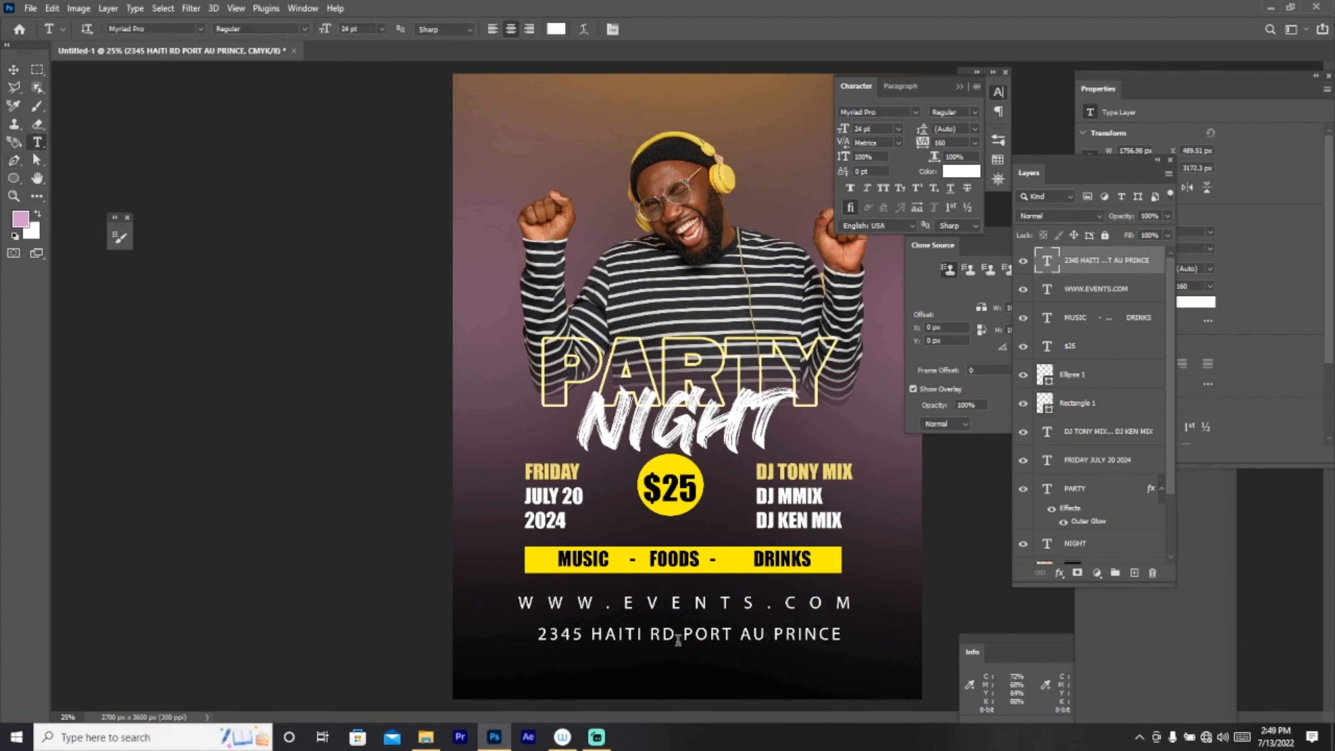
Step: Type the phone number in three spaced groups below the address and centre it
left_click(561, 662)
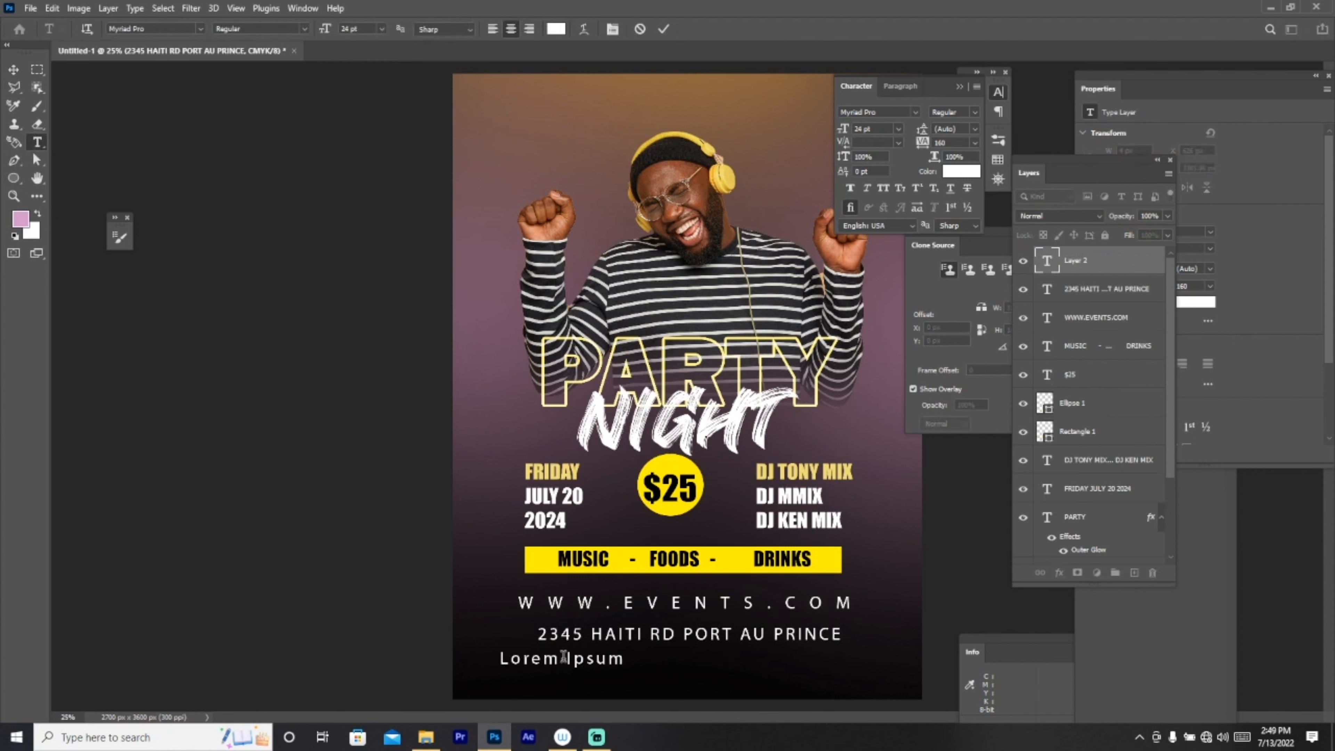
type("%^&")
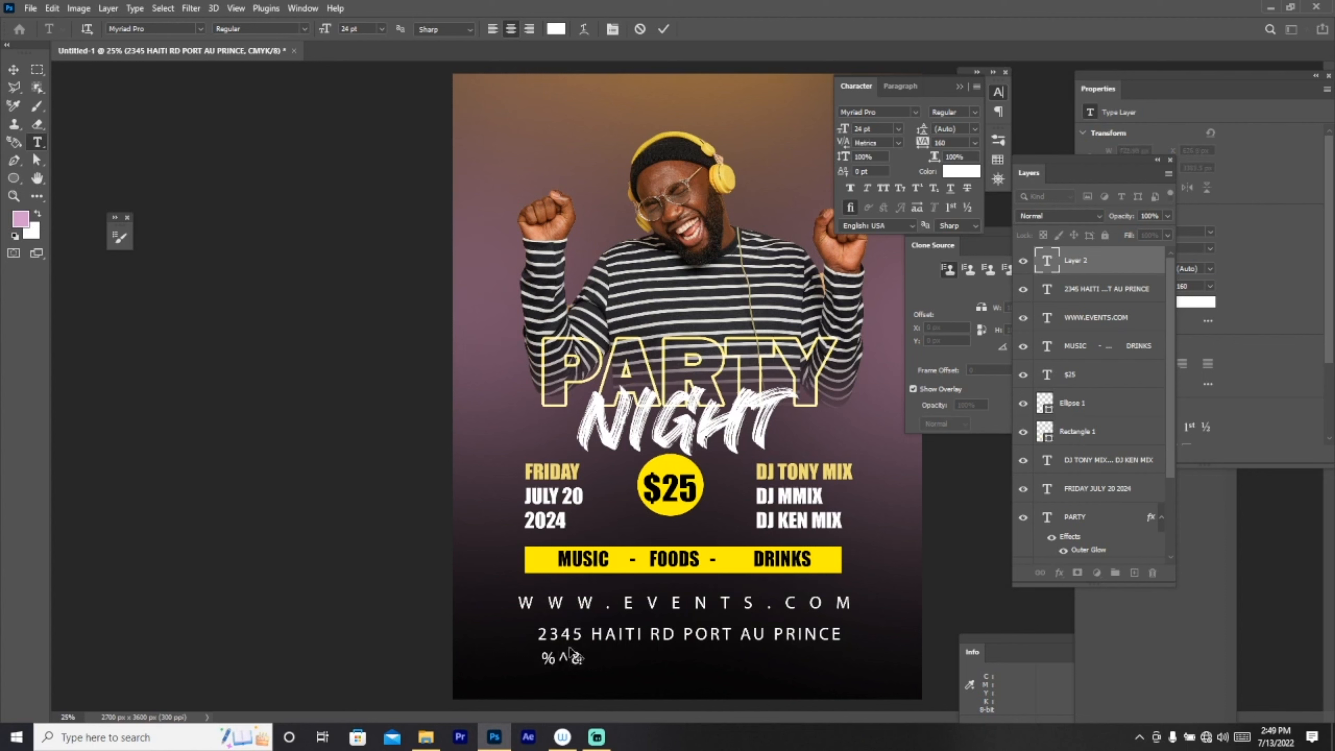
type(" $$##")
key("BackSpace")
key("BackSpace")
key("BackSpace")
key("BackSpace")
key("BackSpace")
key("BackSpace")
key("BackSpace")
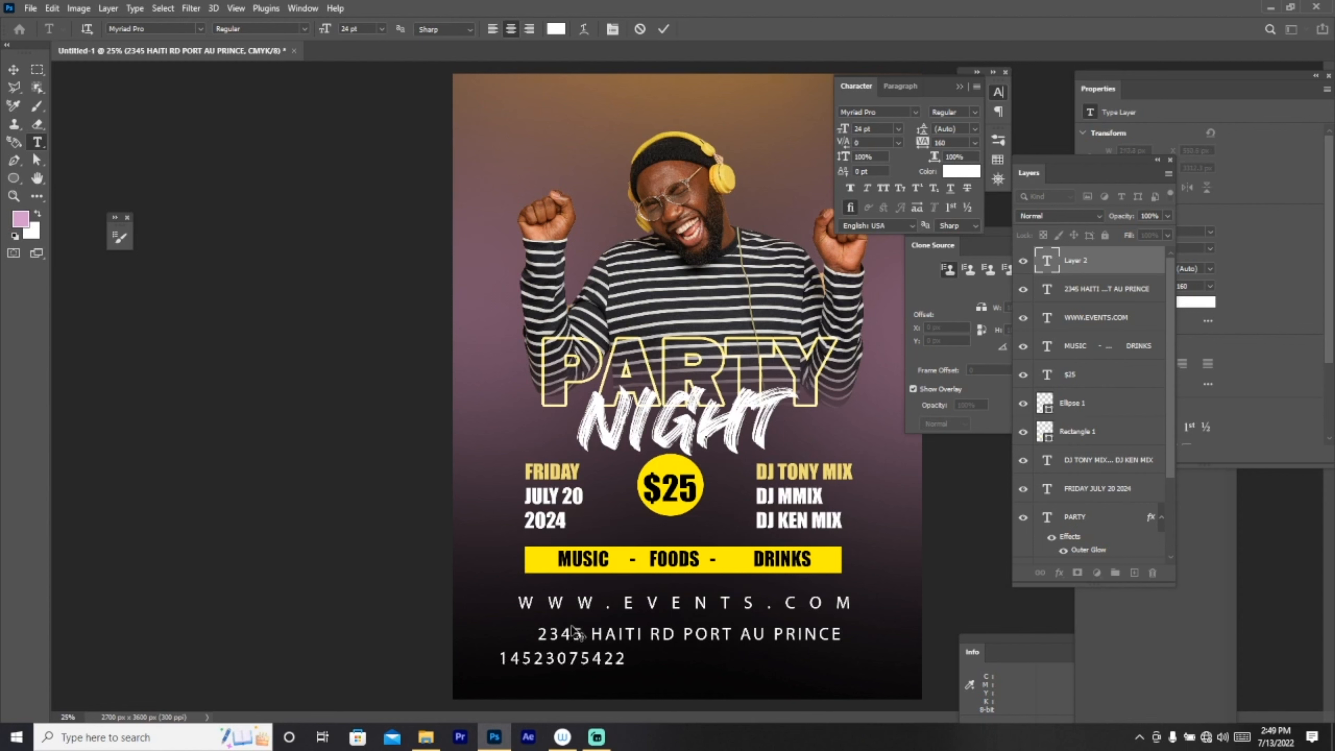
left_click(532, 659)
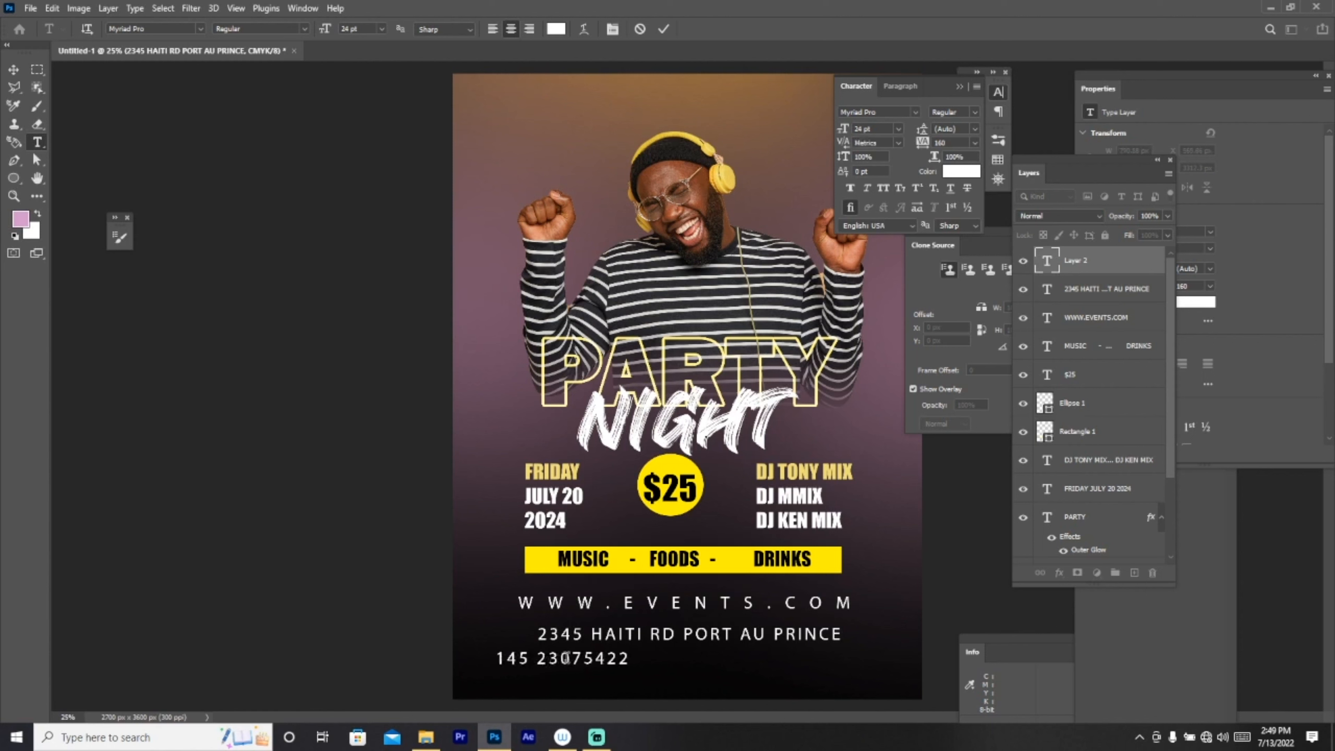
left_click(14, 70)
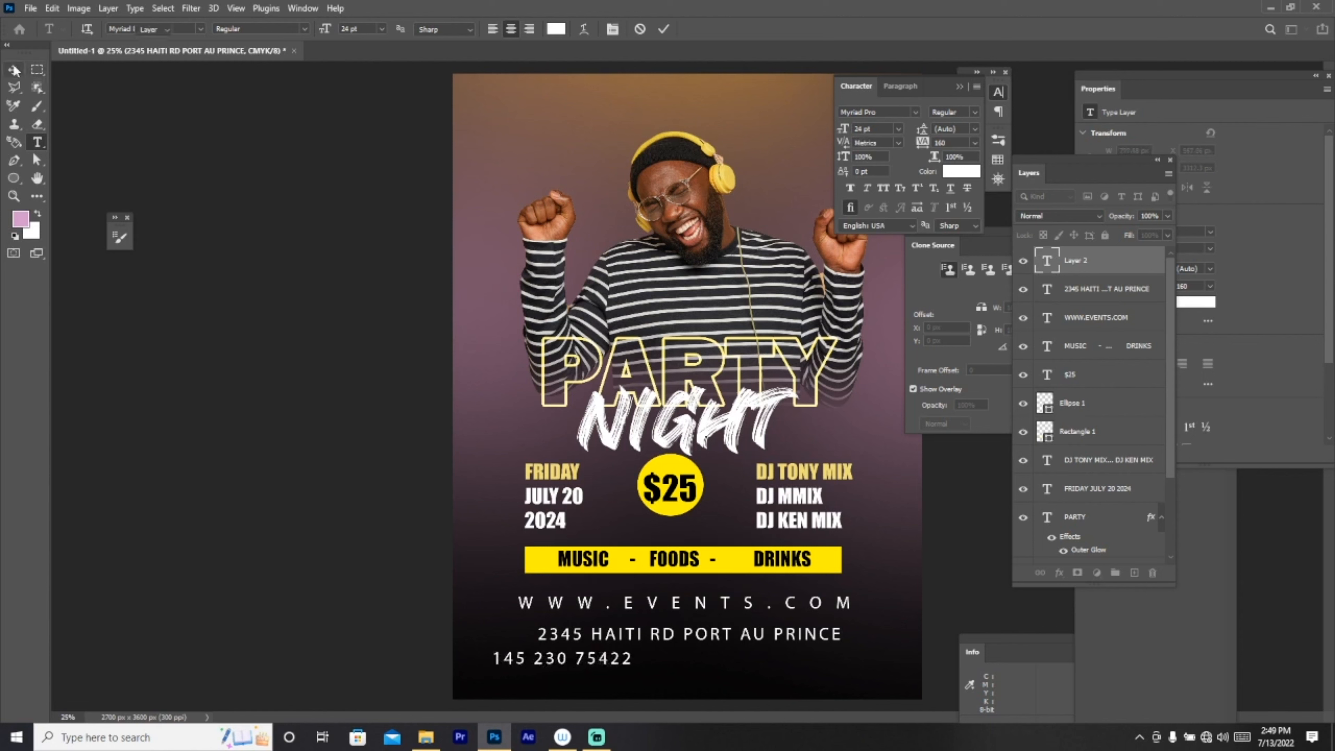
left_click_drag(601, 662, 708, 658)
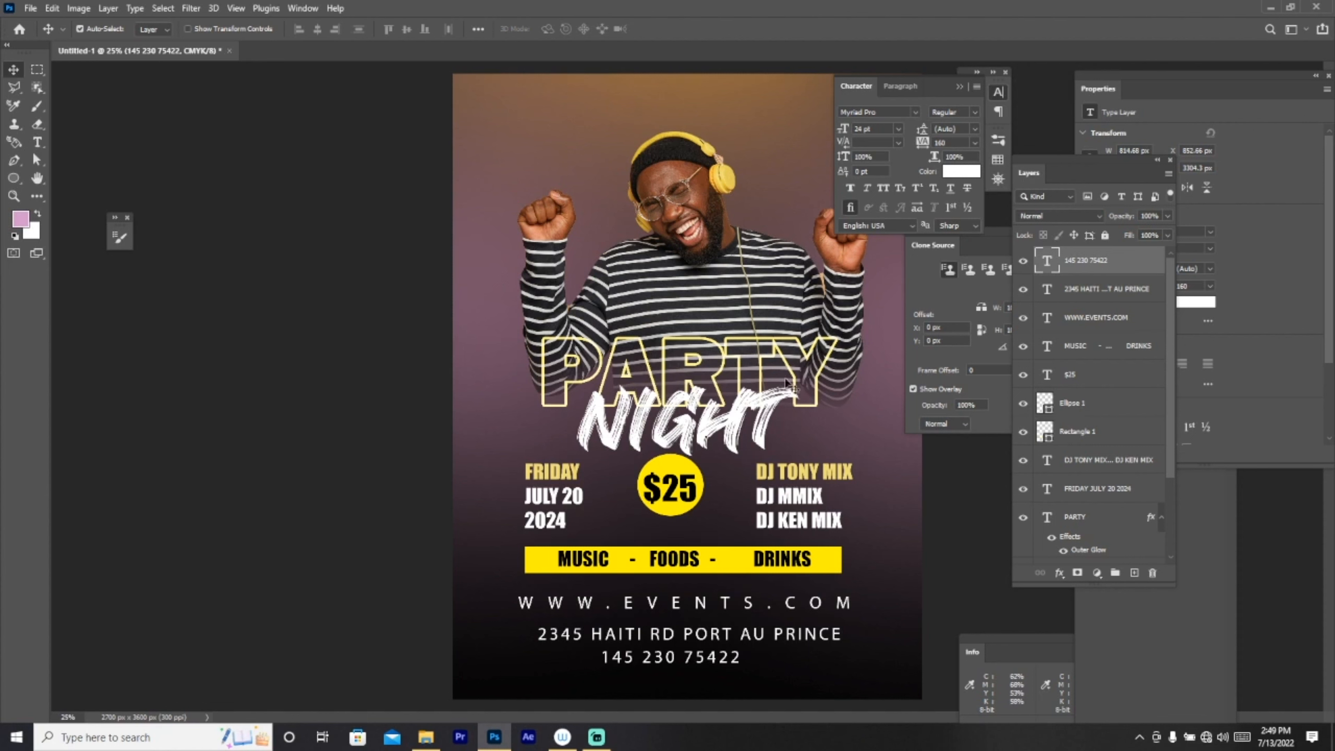
Step: Zoom out to the whole poster and select Layer 1 beneath the photo
left_click(17, 194)
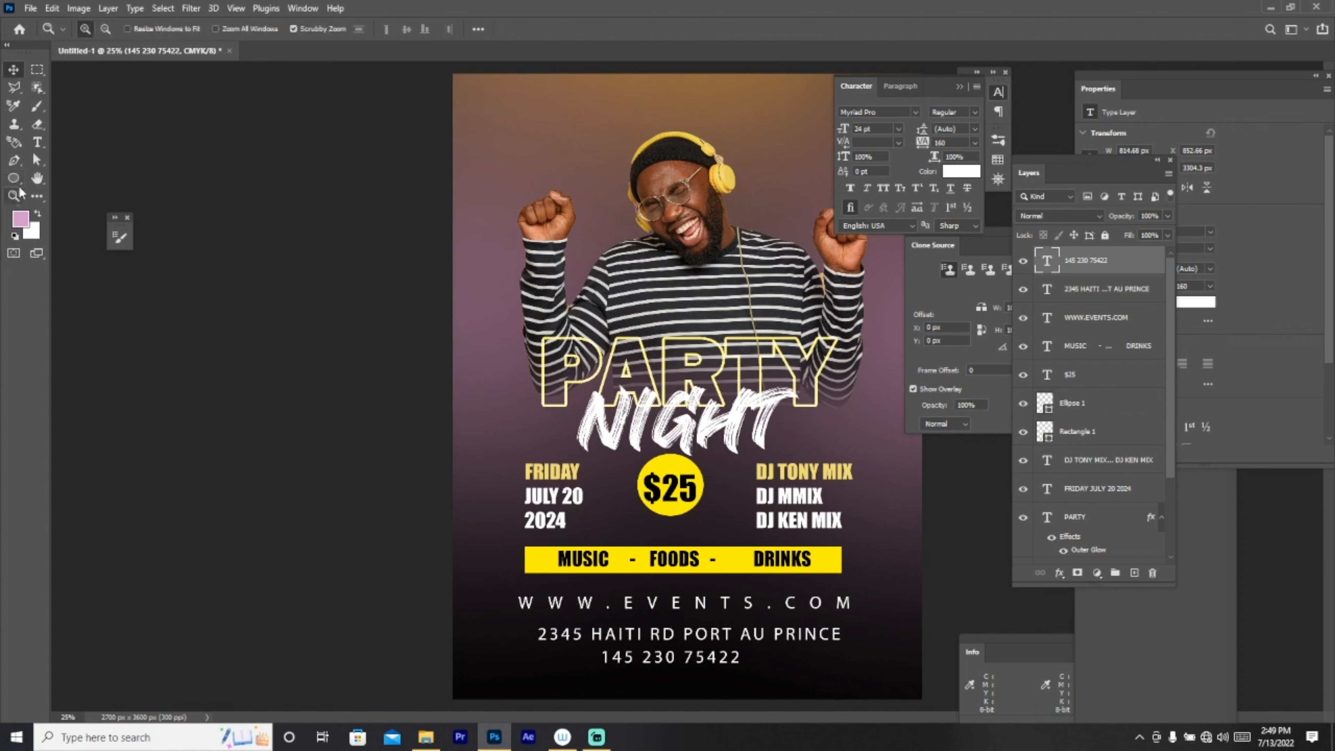
left_click(105, 30)
left_click(705, 176)
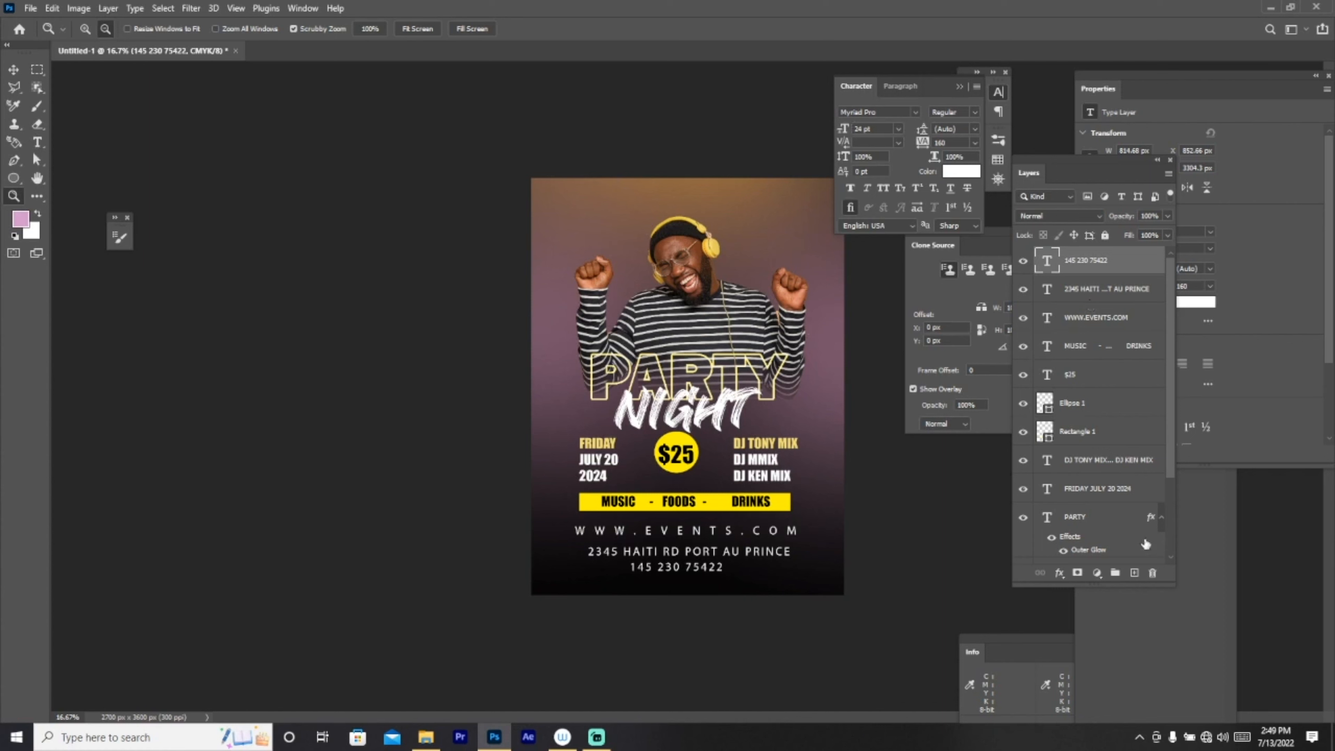
scroll(1086, 485, "down", 3)
left_click(1097, 523)
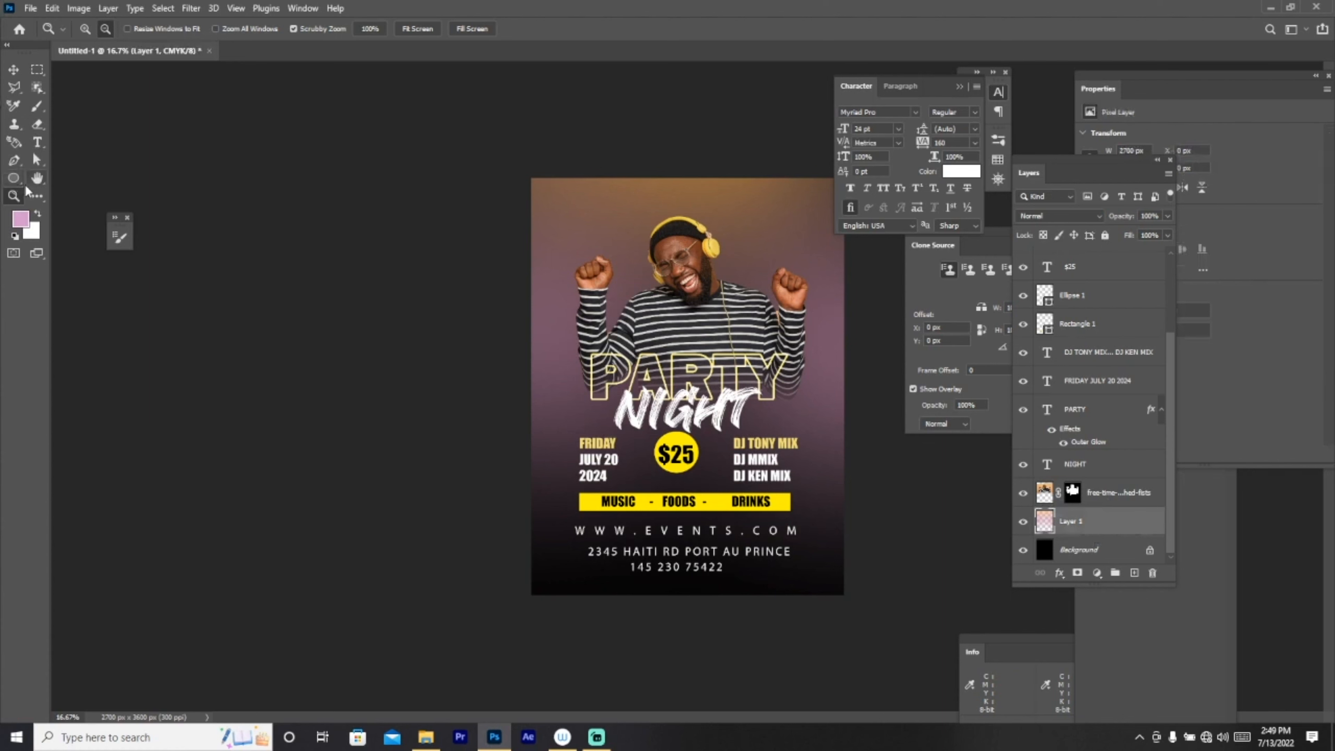
Step: Draw a wide white-filled rectangle behind the subject's upper body
left_click(15, 183)
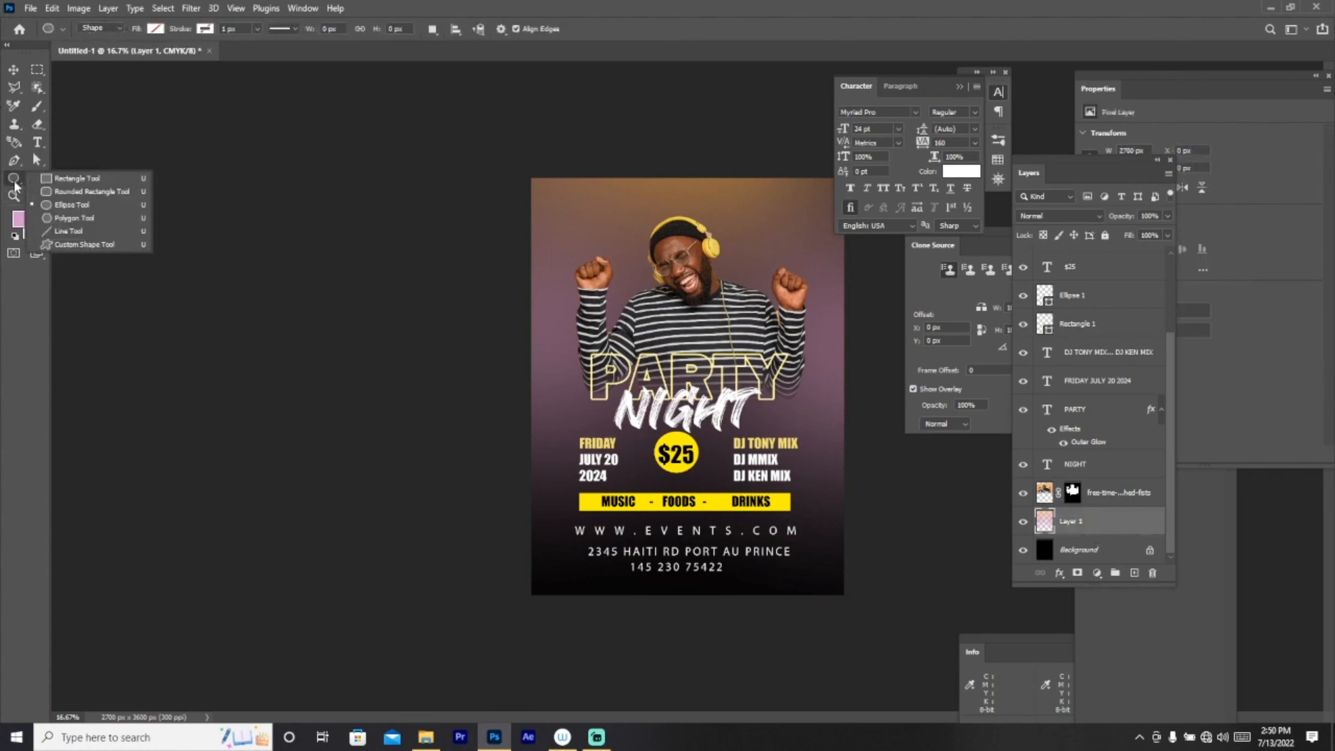
left_click(76, 178)
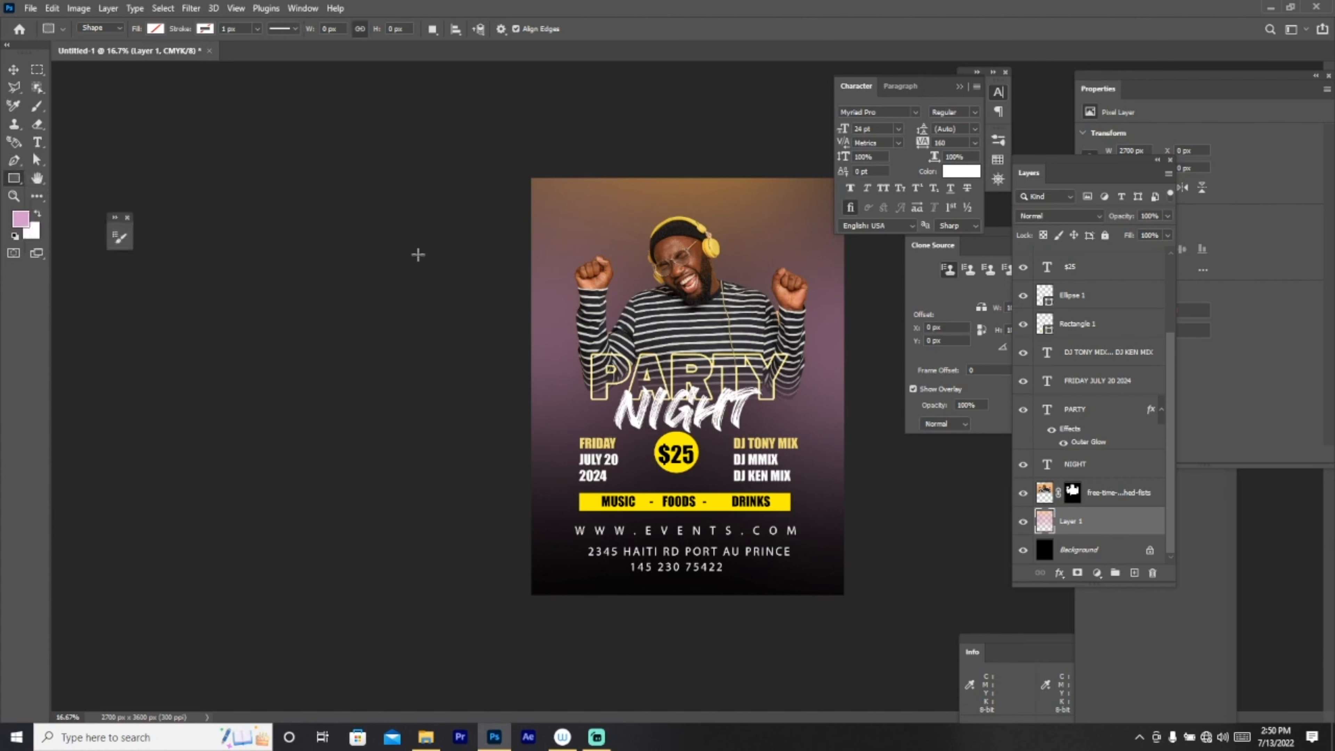
left_click_drag(489, 206, 889, 366)
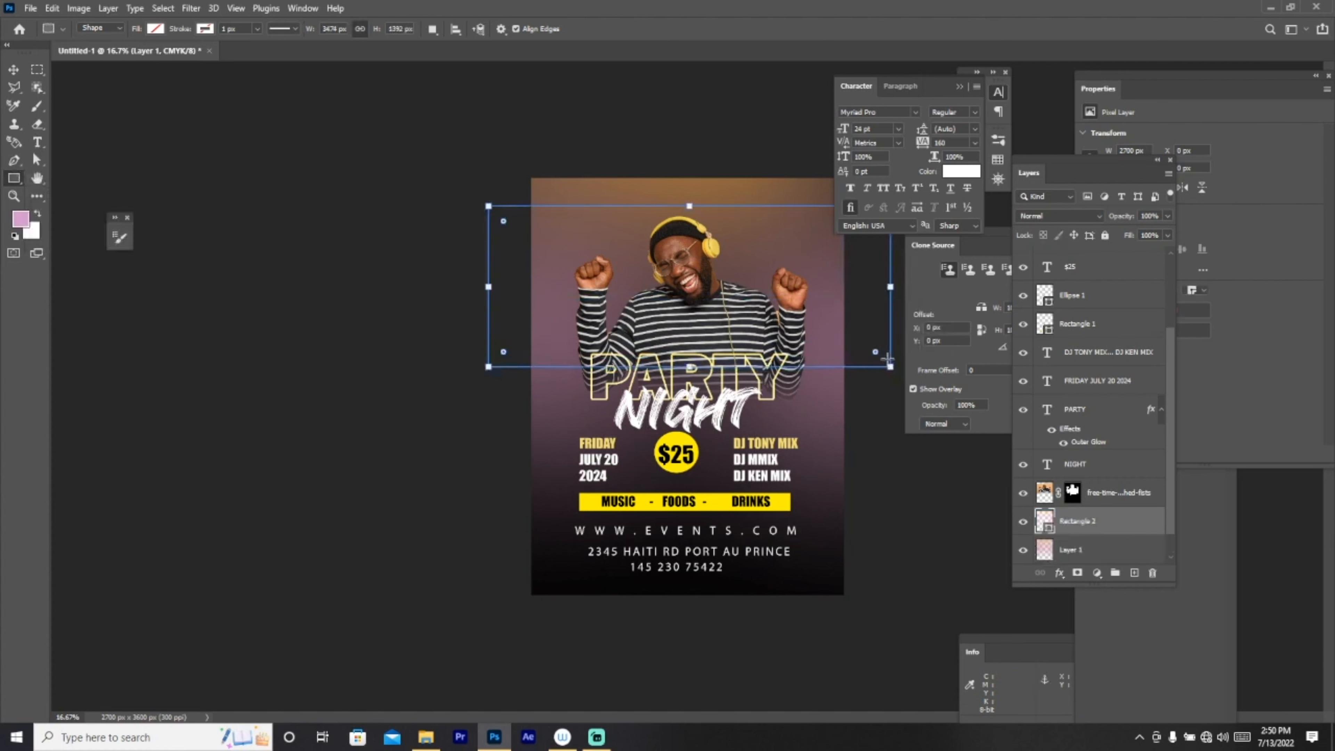
left_click(156, 28)
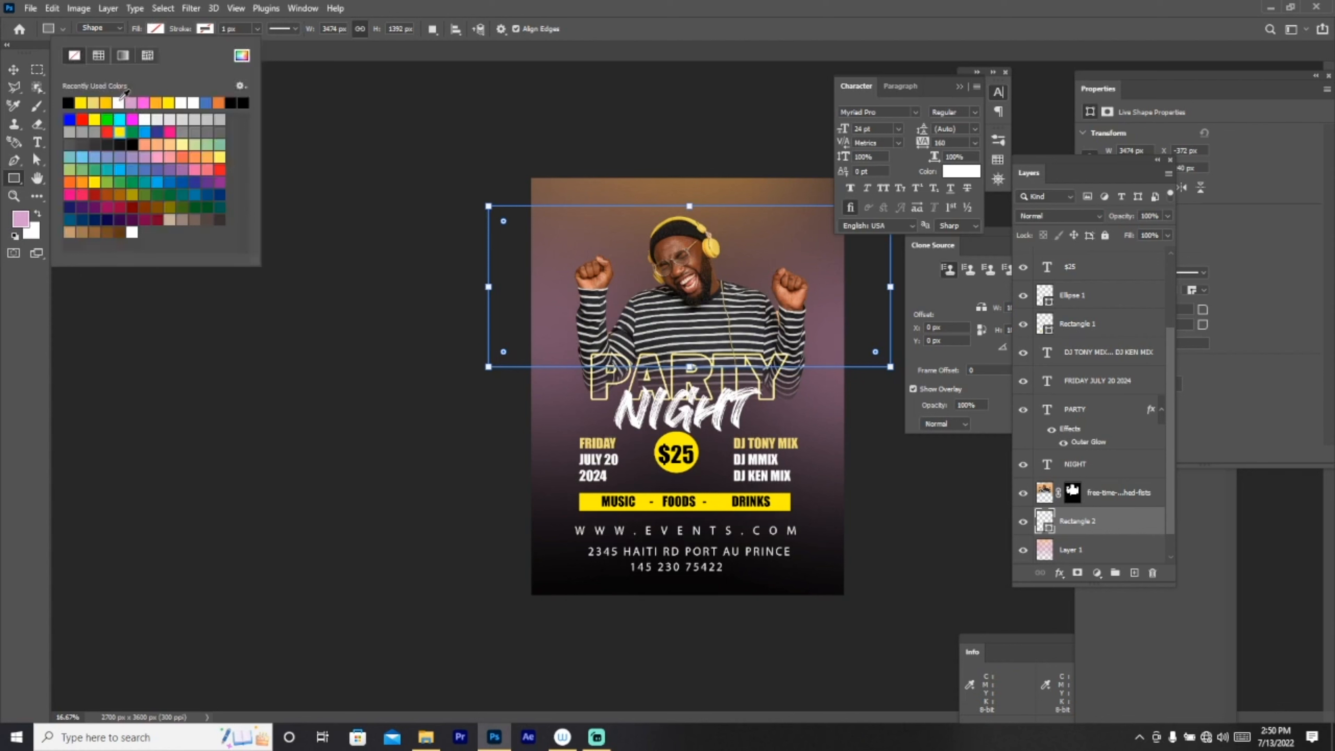
left_click(193, 100)
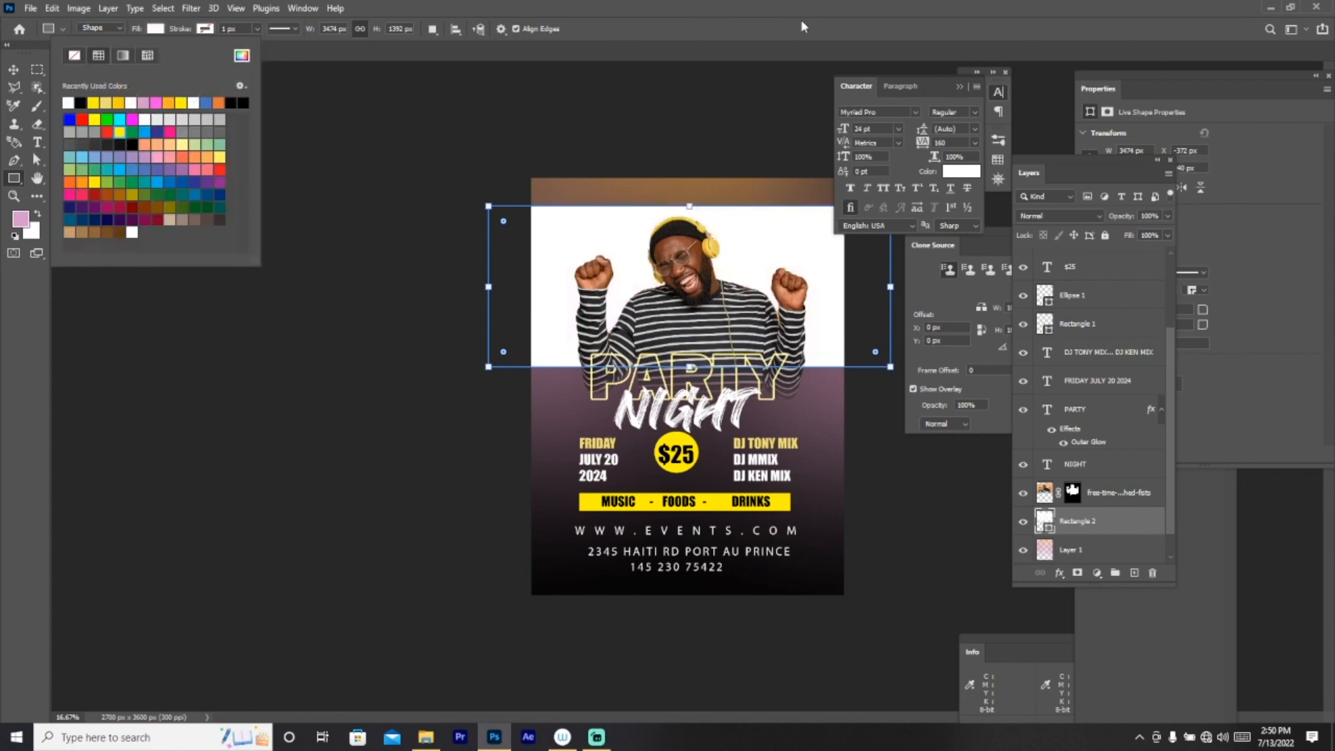
left_click(804, 29)
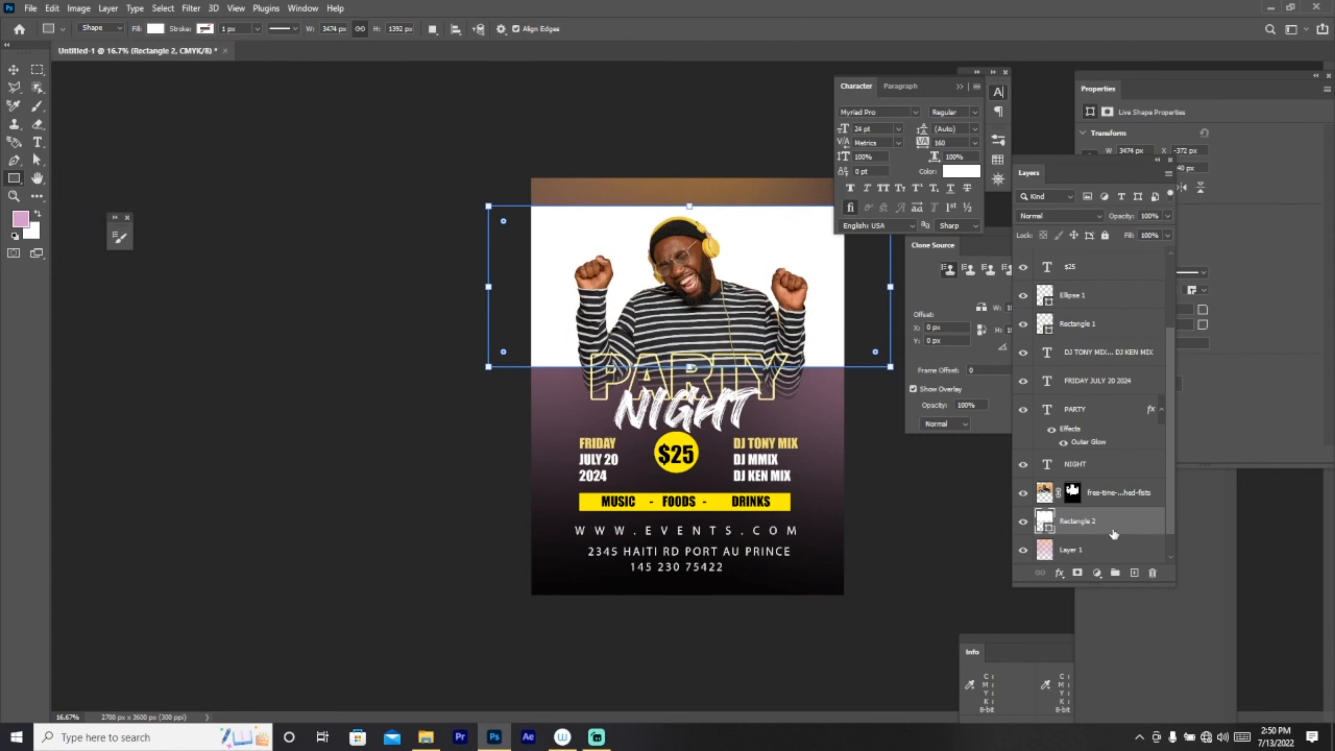
Step: Rasterize the rectangle and fade it with a 2874 px Soft Round eraser across the poster
left_click(37, 124)
left_click(576, 284)
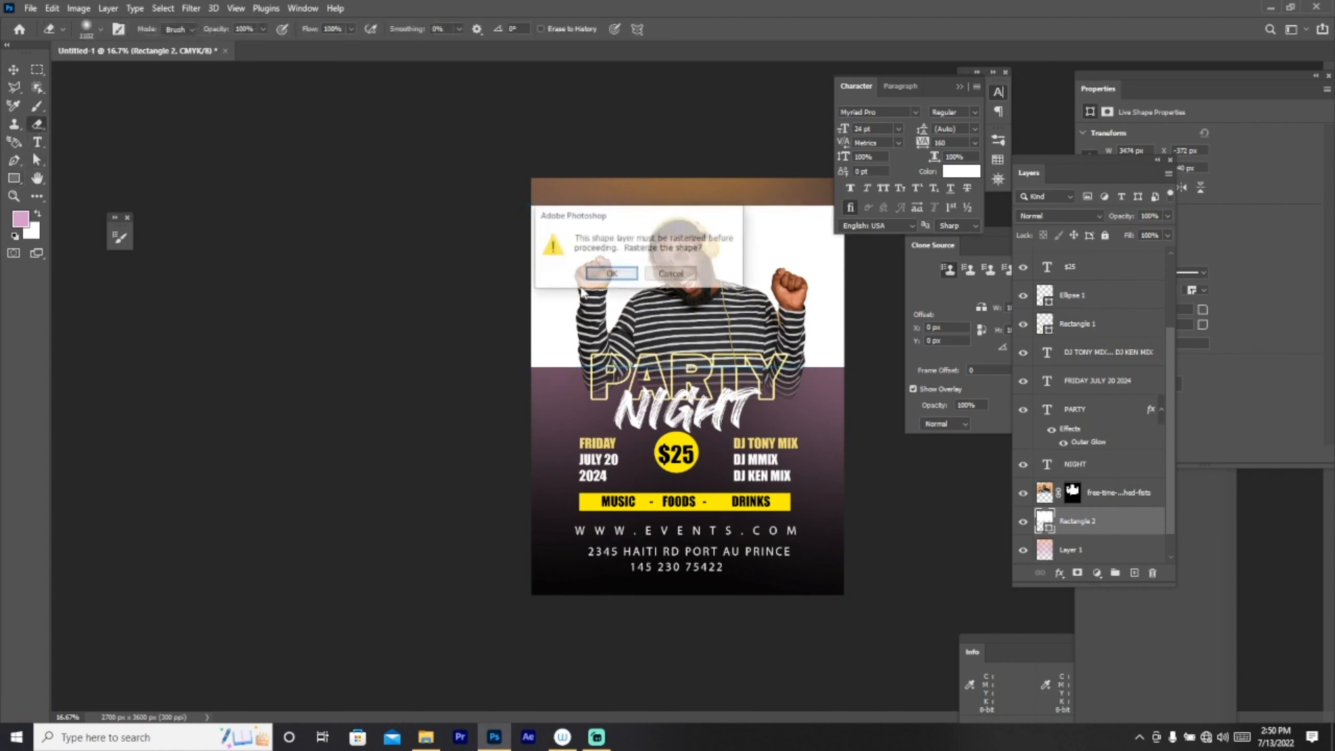
left_click(611, 274)
left_click(100, 29)
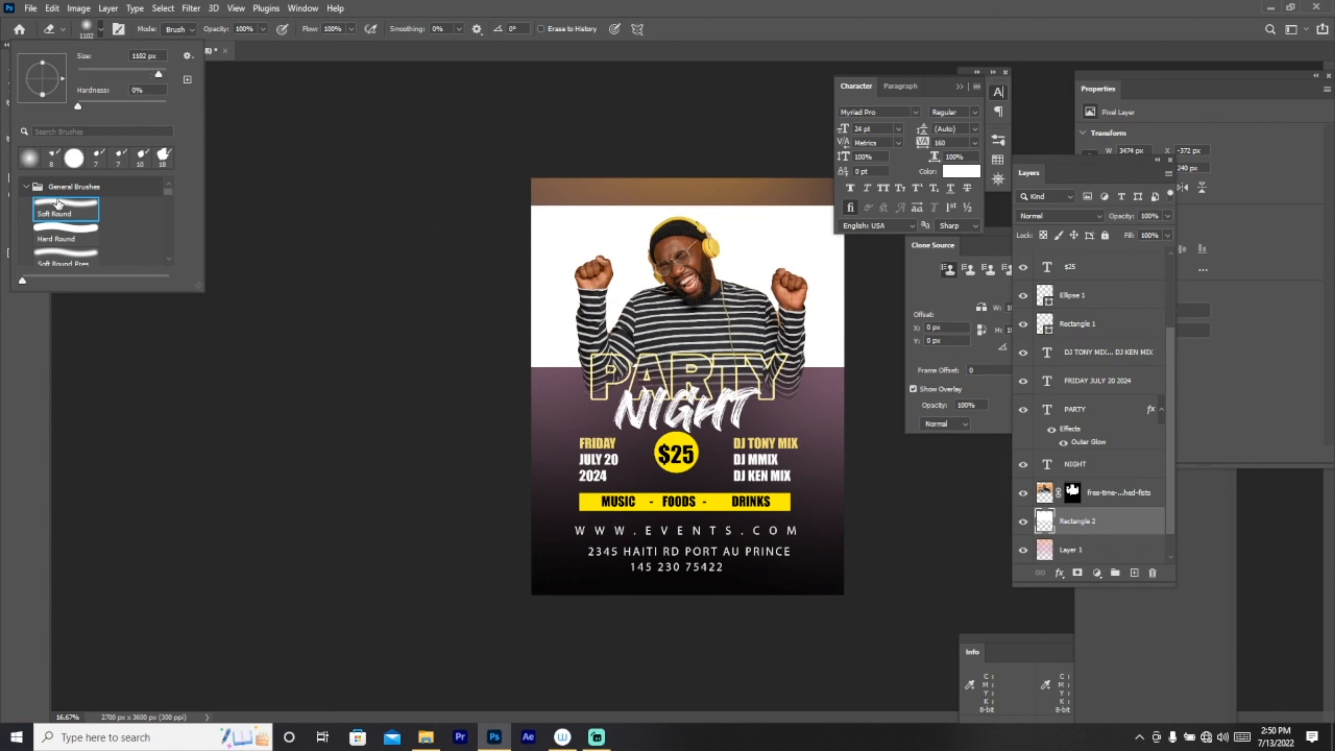
left_click(58, 202)
left_click(9, 350)
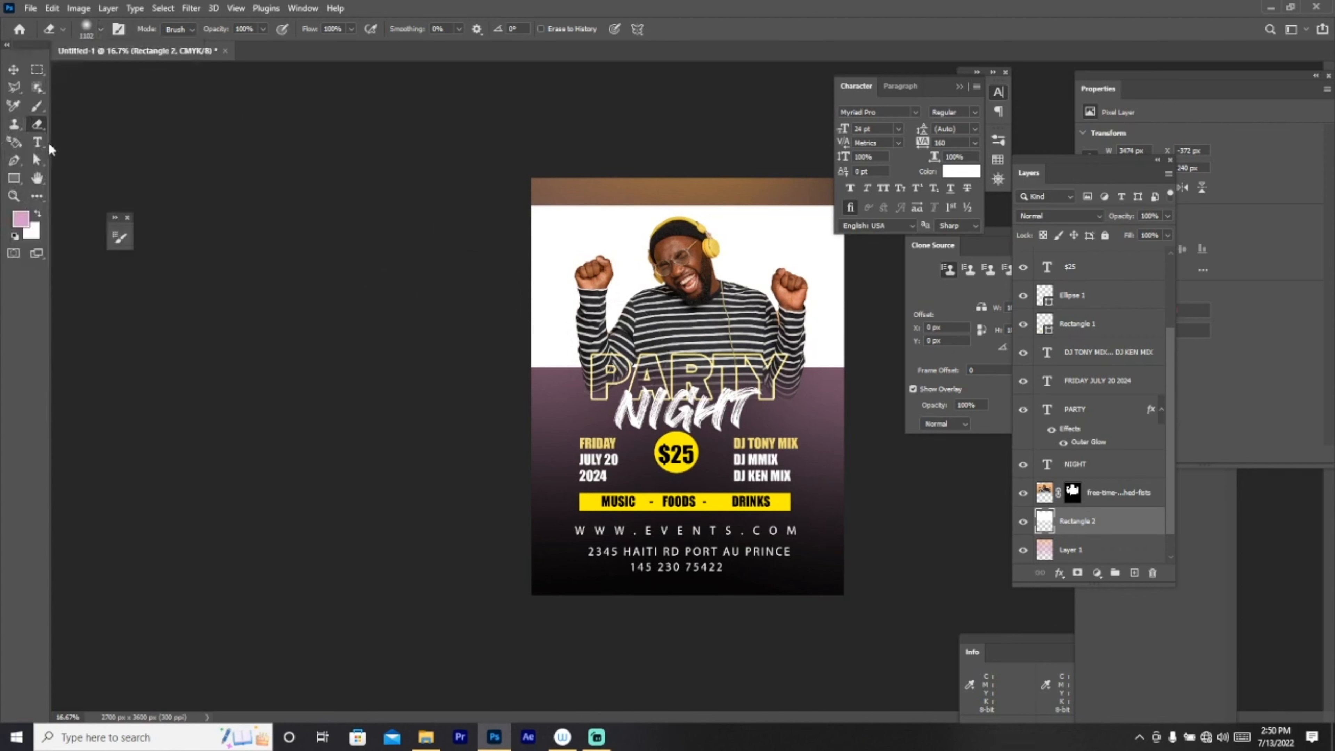
left_click(100, 30)
left_click_drag(159, 77, 163, 76)
mouse_move(795, 469)
left_mouse_down()
mouse_move(700, 557)
mouse_move(566, 477)
mouse_move(769, 462)
mouse_move(892, 444)
mouse_move(595, 477)
mouse_move(610, 462)
mouse_move(1028, 417)
mouse_move(705, 426)
mouse_move(587, 411)
mouse_move(894, 408)
mouse_move(501, 411)
mouse_move(878, 382)
mouse_move(313, 411)
left_mouse_up()
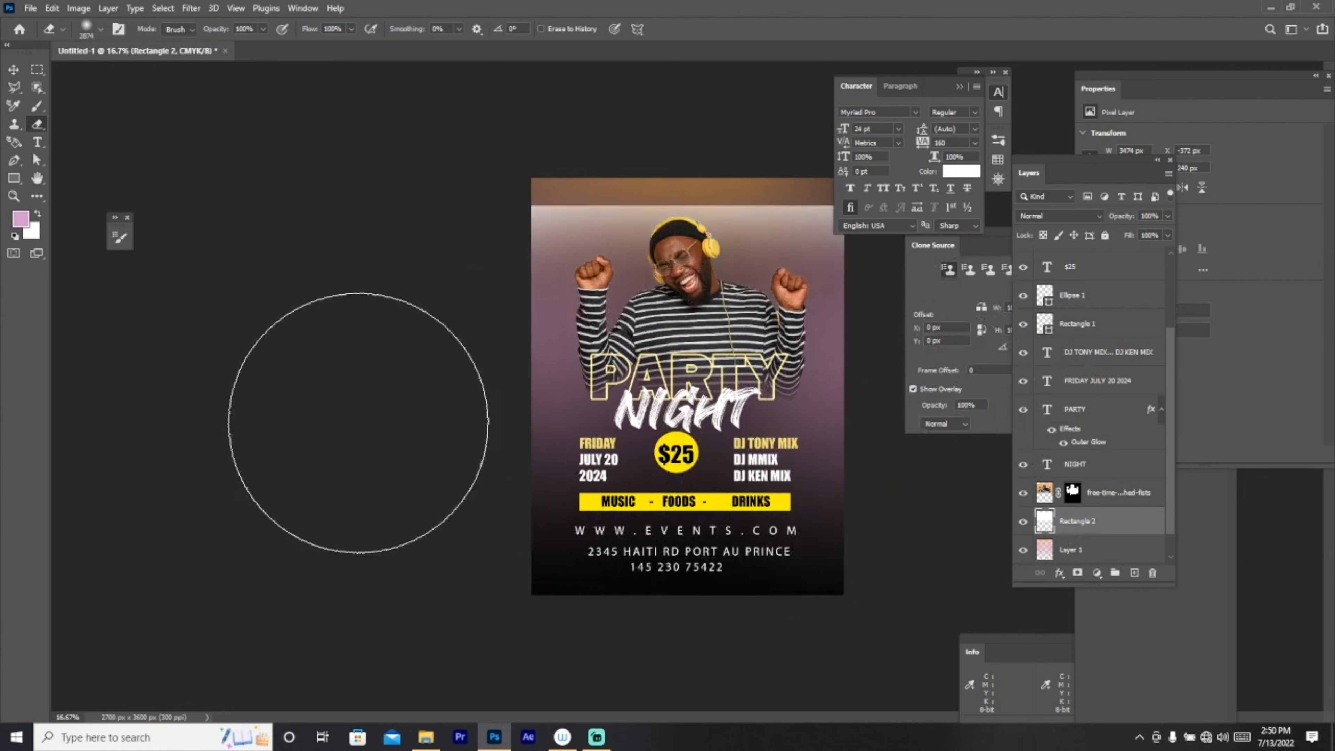
left_click(15, 70)
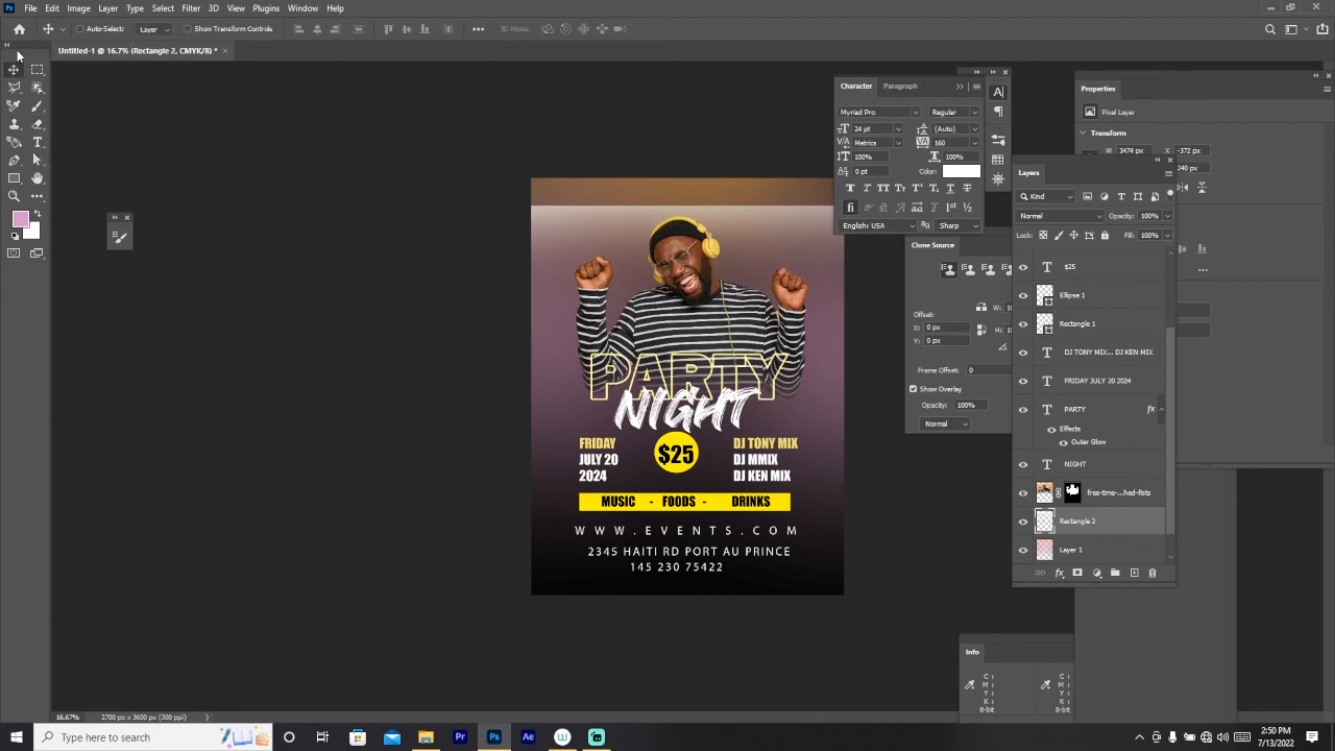
Step: Rotate the Rectangle 2 band about 12.76° and shift it lower on the poster
key("ctrl+t")
left_click_drag(868, 403, 841, 445)
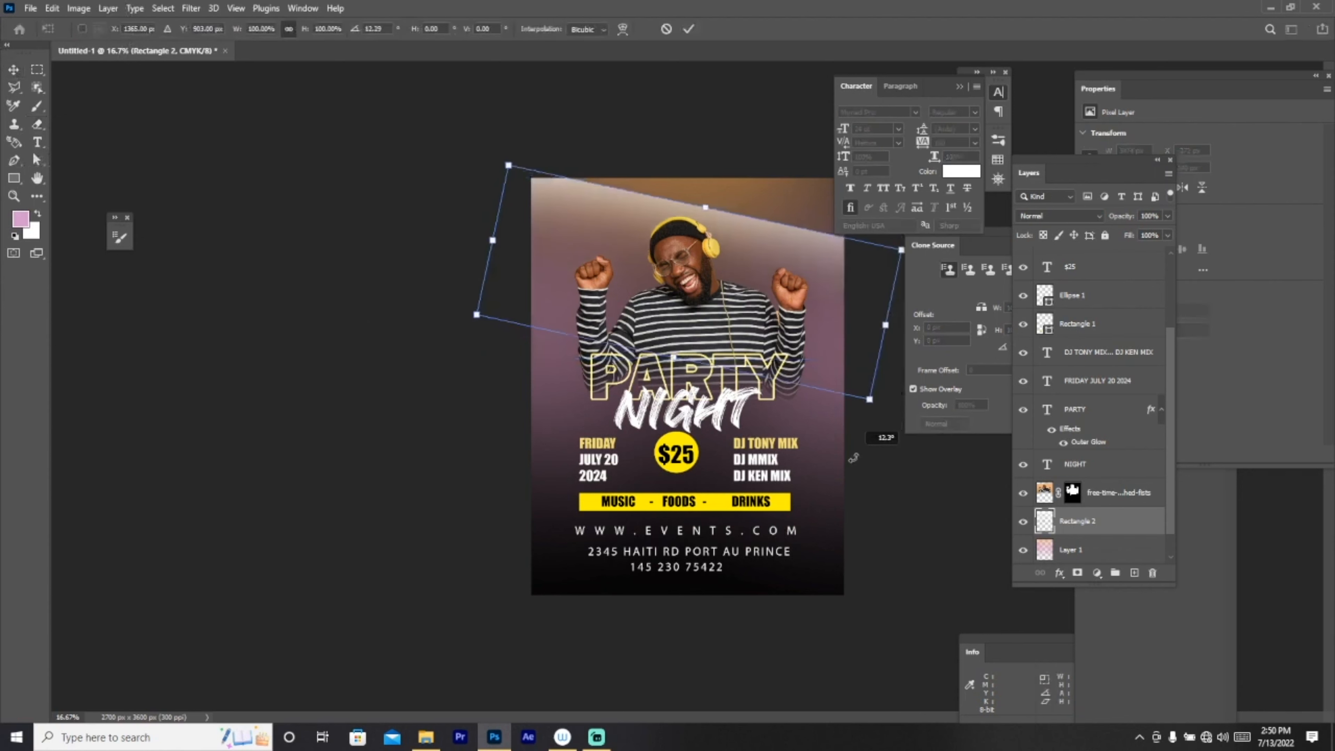
left_click_drag(769, 319, 751, 433)
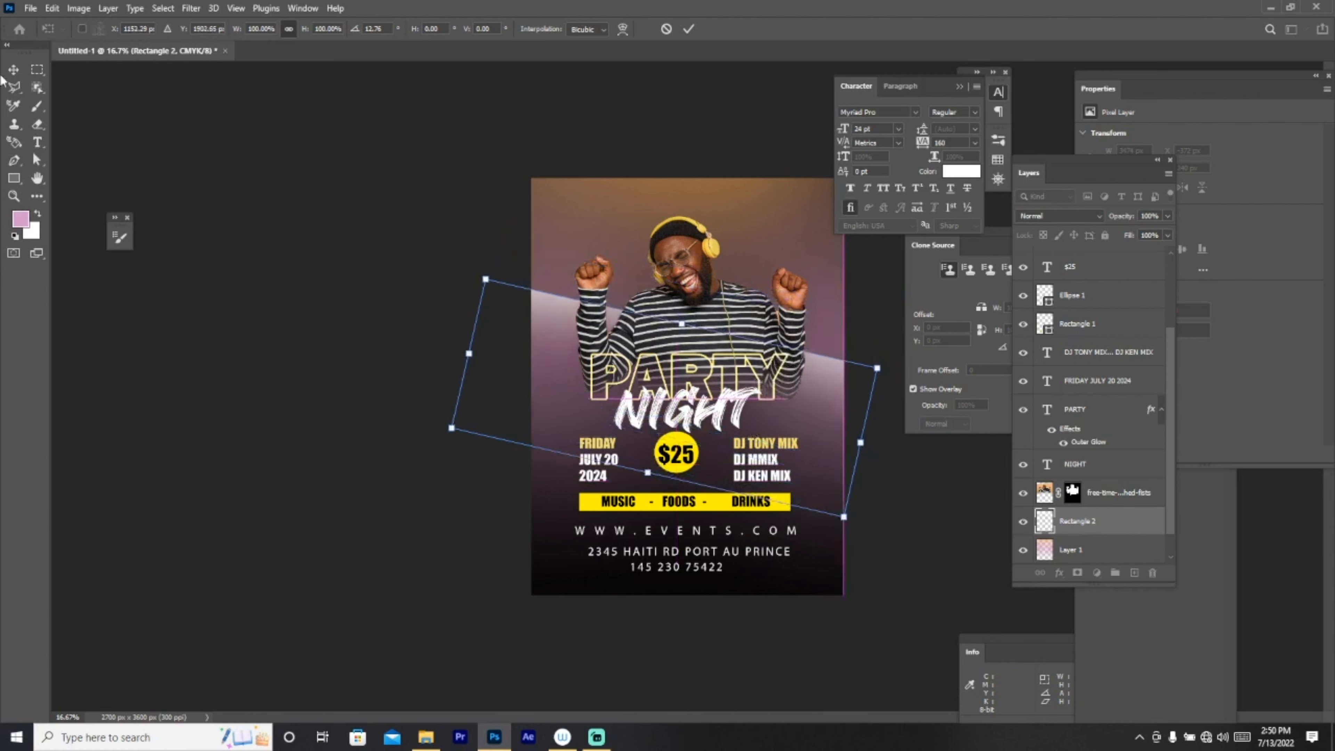
left_click(21, 65)
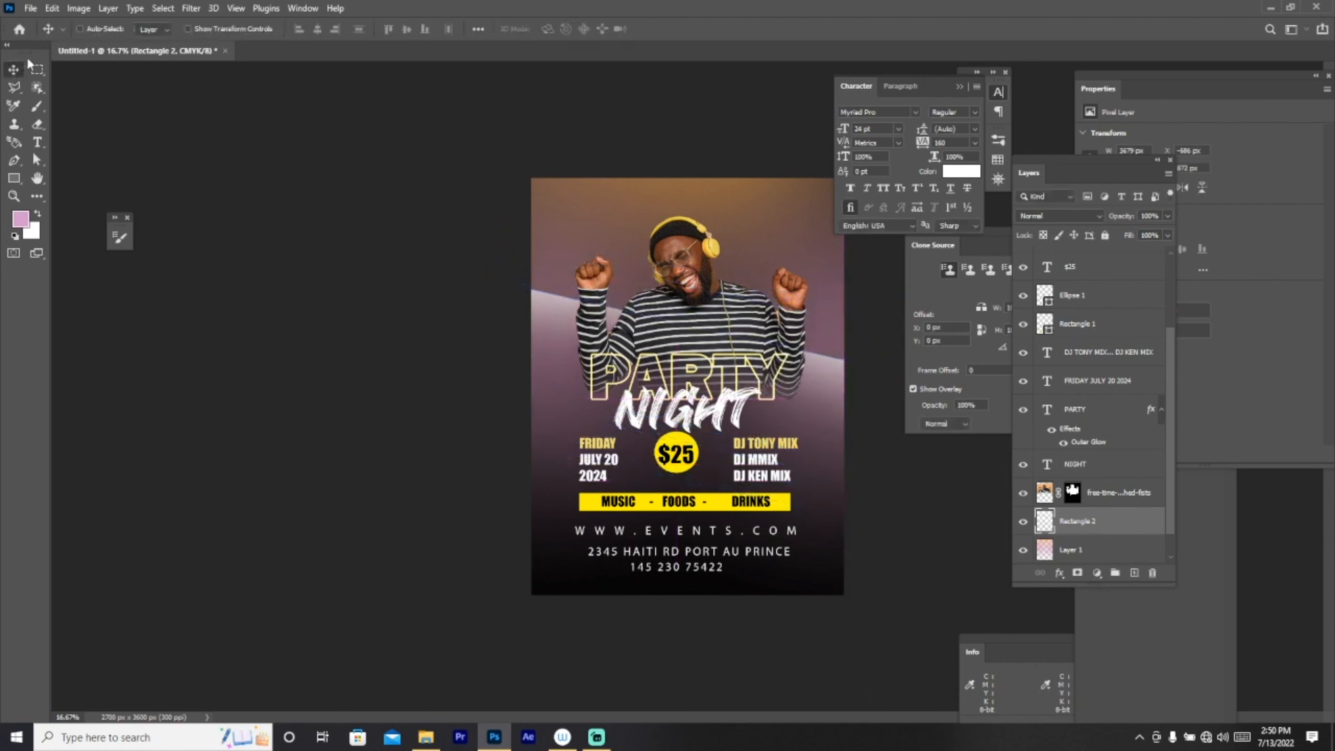
Step: Duplicate the band twice, moving the first copy higher up the poster
key("ctrl+j")
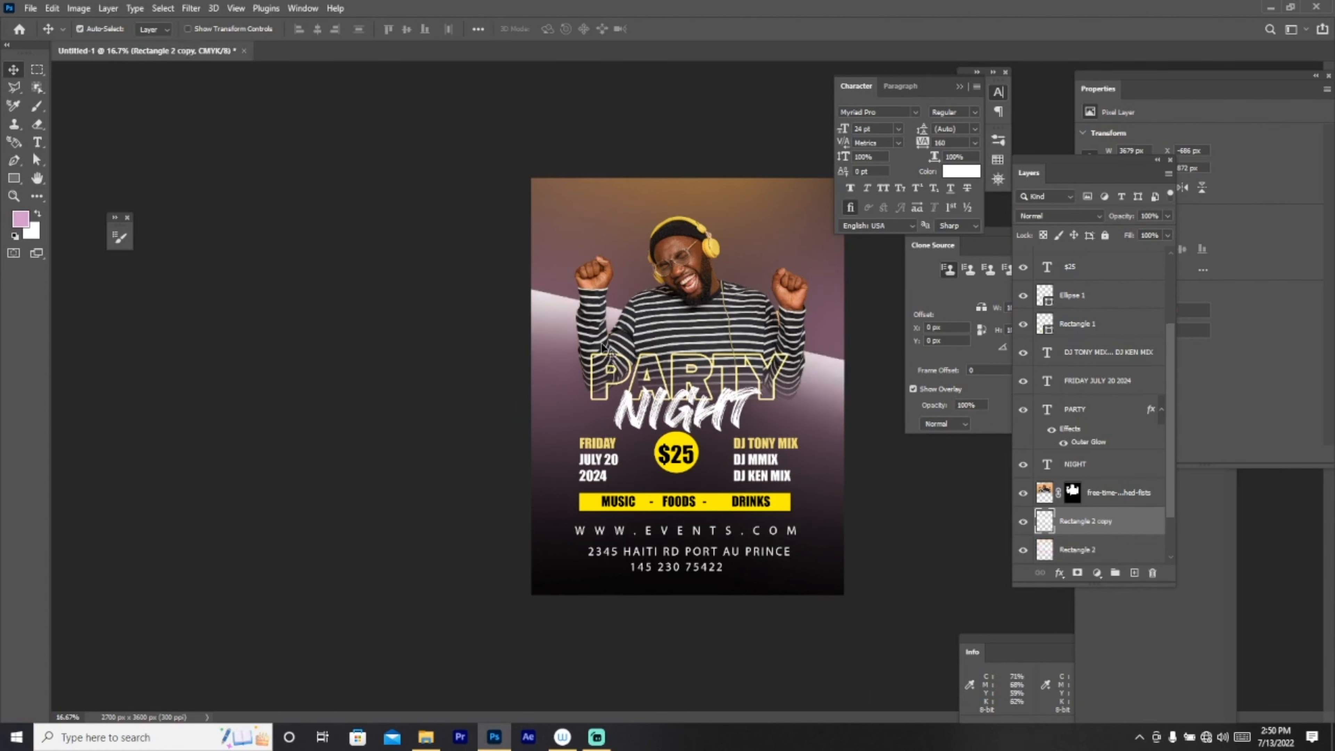
left_click_drag(584, 355, 574, 305)
key("ctrl+j")
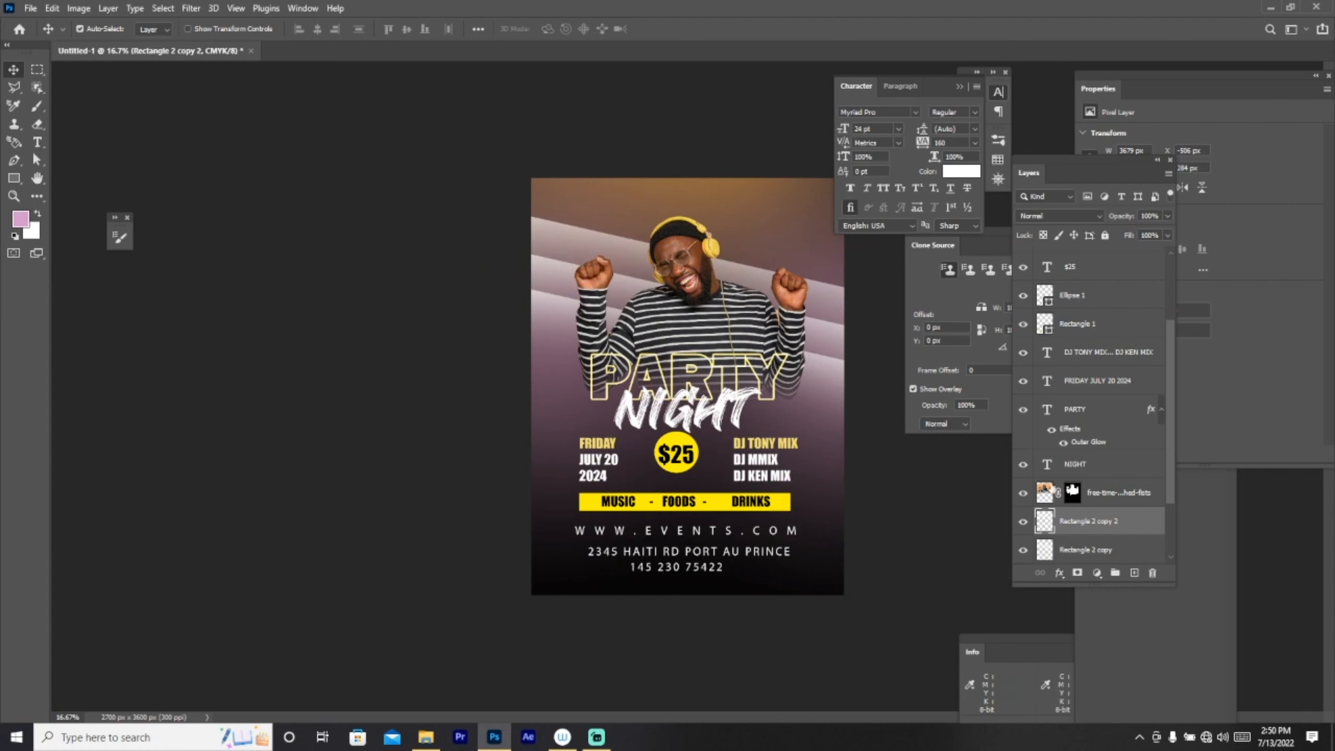
scroll(1080, 420, "down", 1)
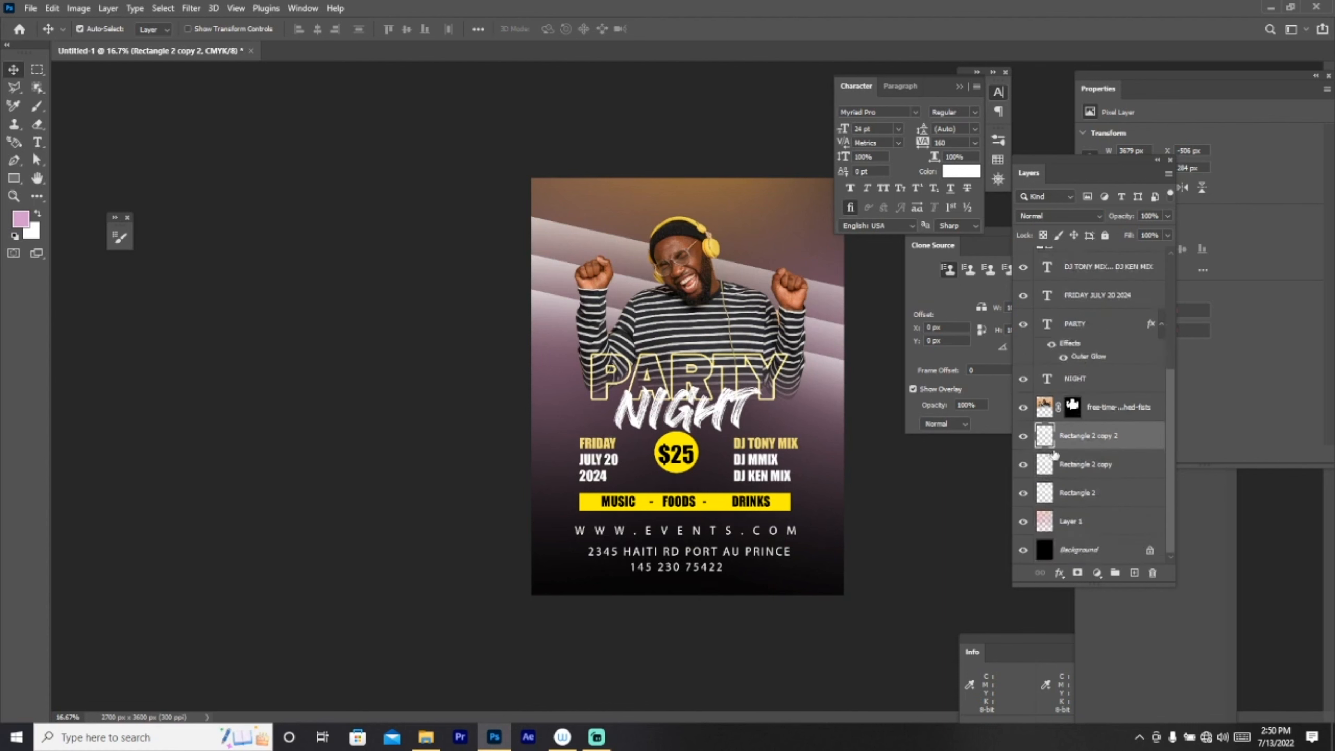
scroll(1116, 465, "up", 3)
left_click(1107, 268)
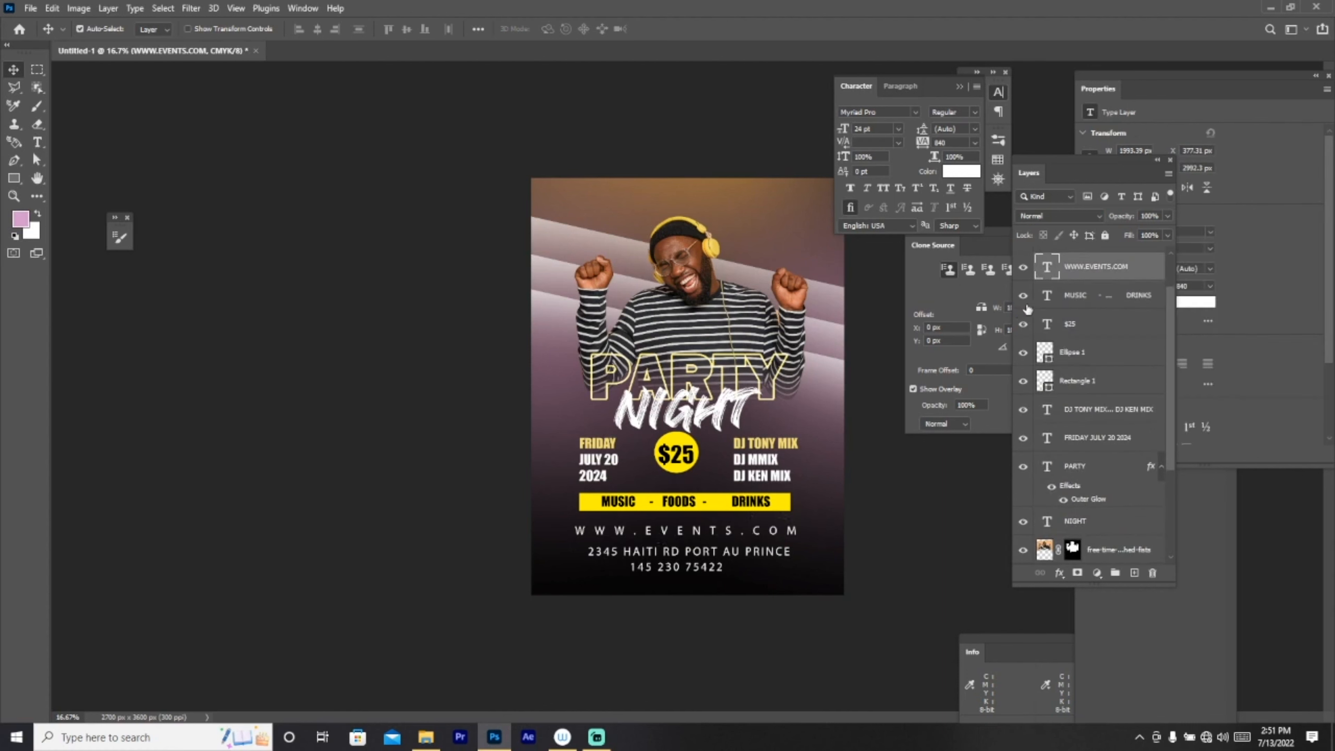
key("ctrl+j")
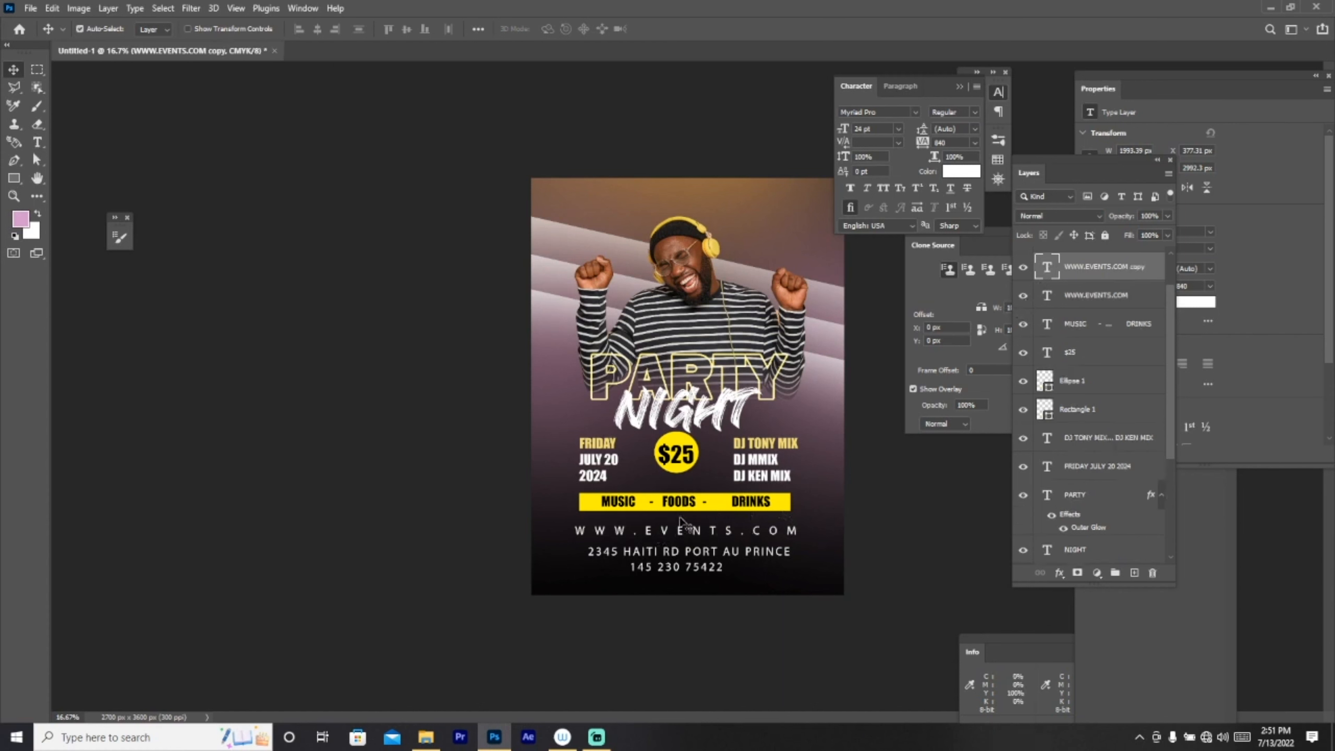
left_click_drag(686, 547, 687, 203)
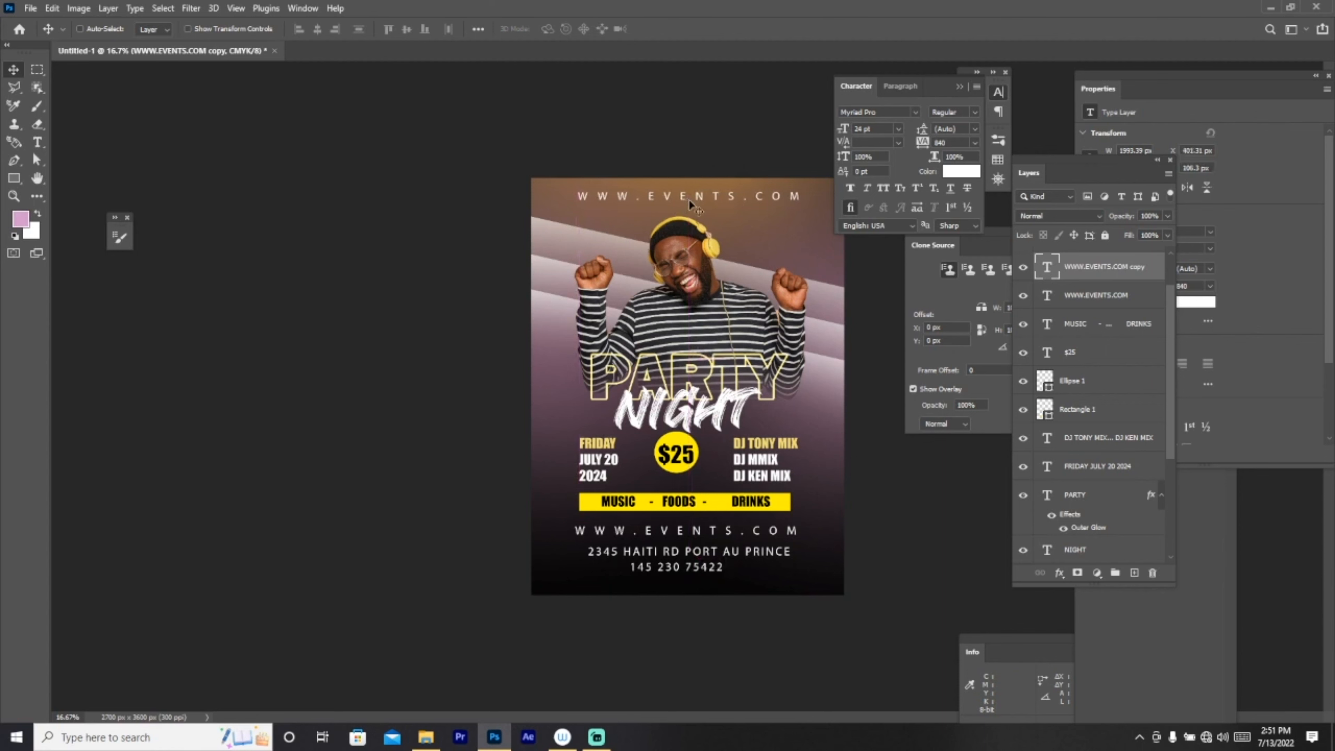
left_click(14, 196)
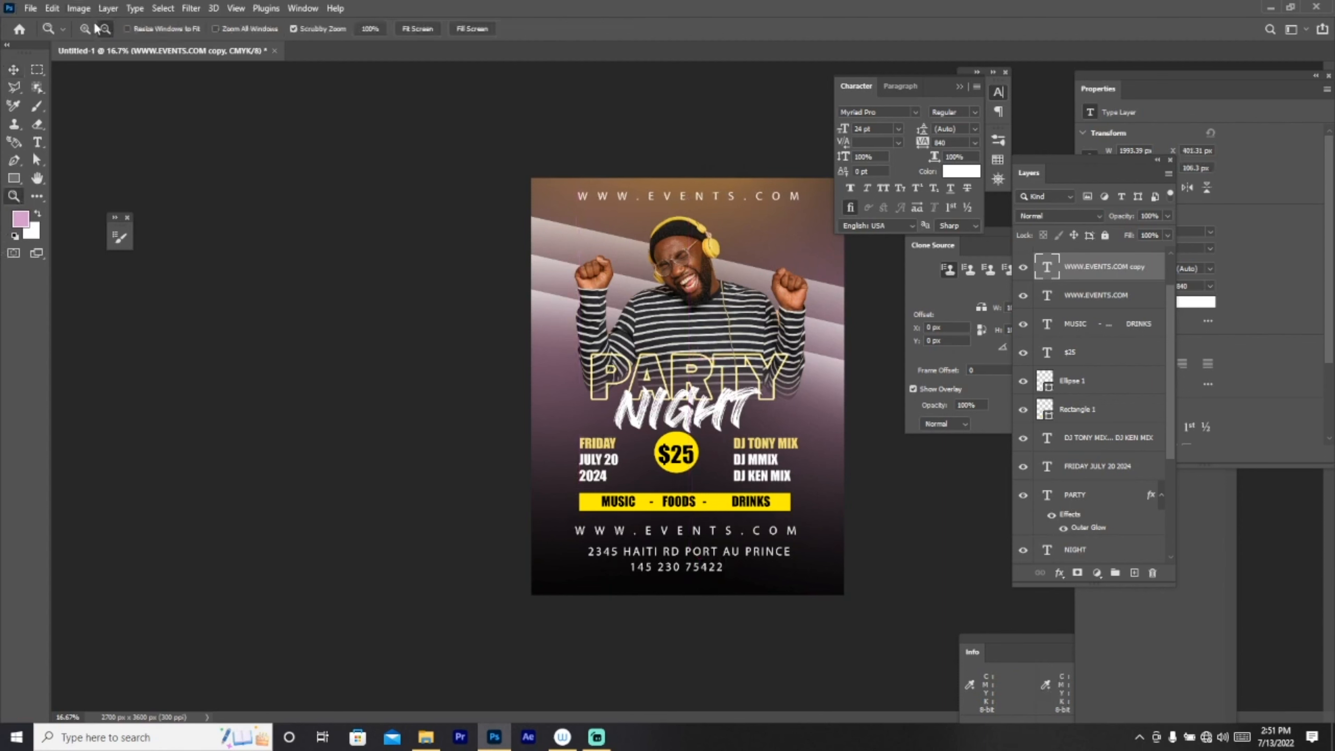
left_click(85, 30)
left_click(680, 152)
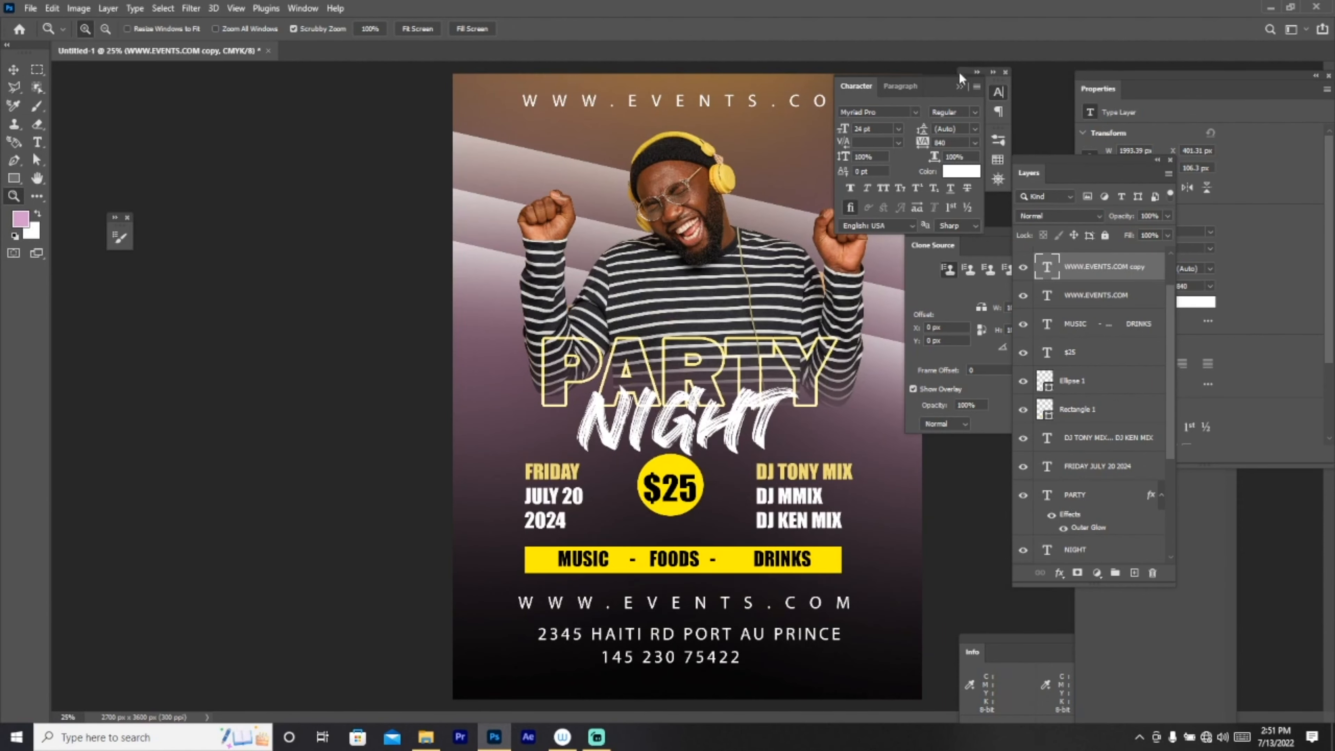
Step: Retype the copied text as 'BIG M PRESENTS' and commit it
key("t")
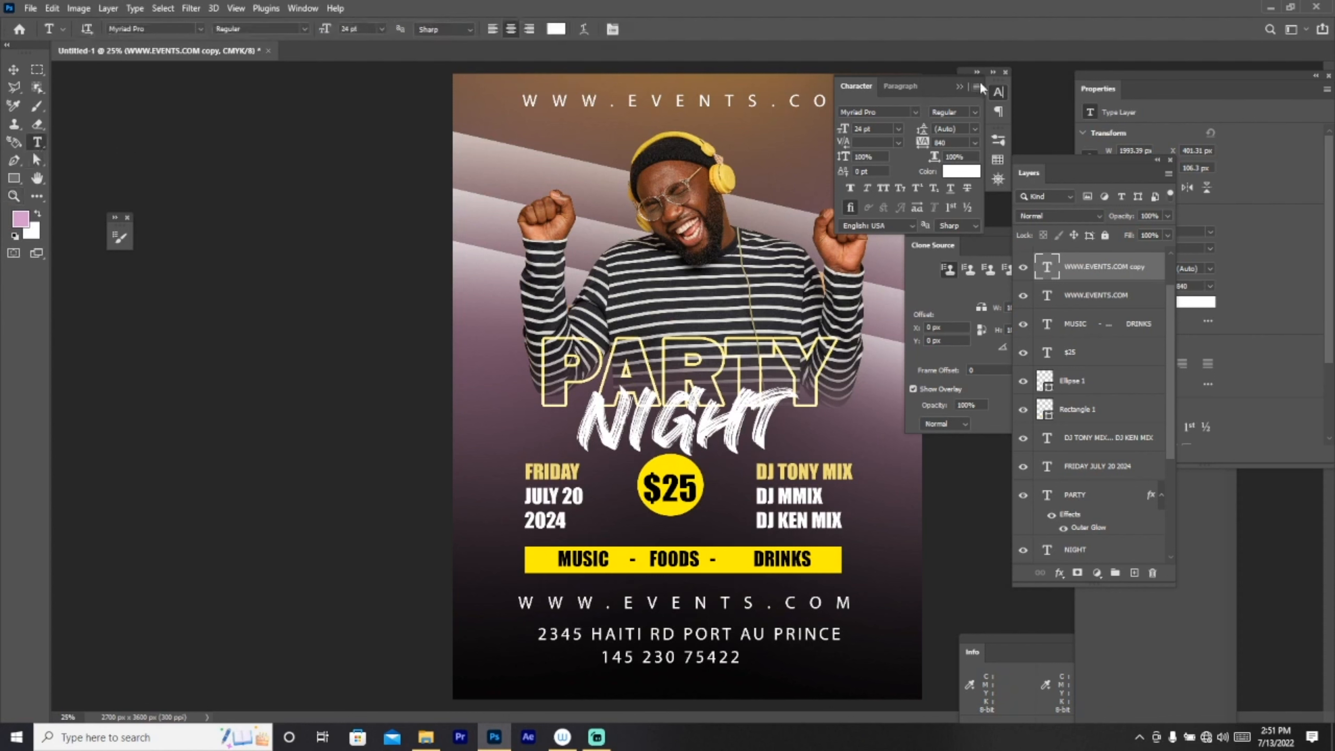
left_click(964, 87)
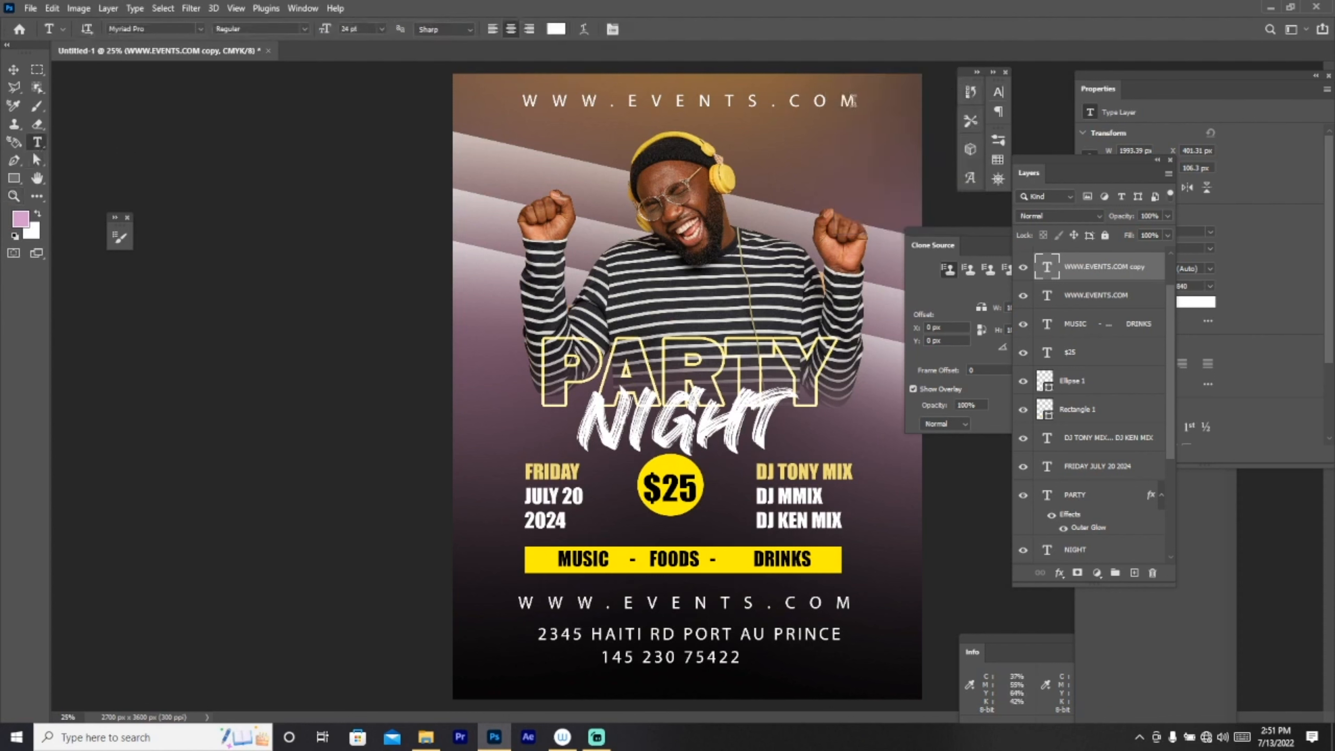
left_click(506, 103)
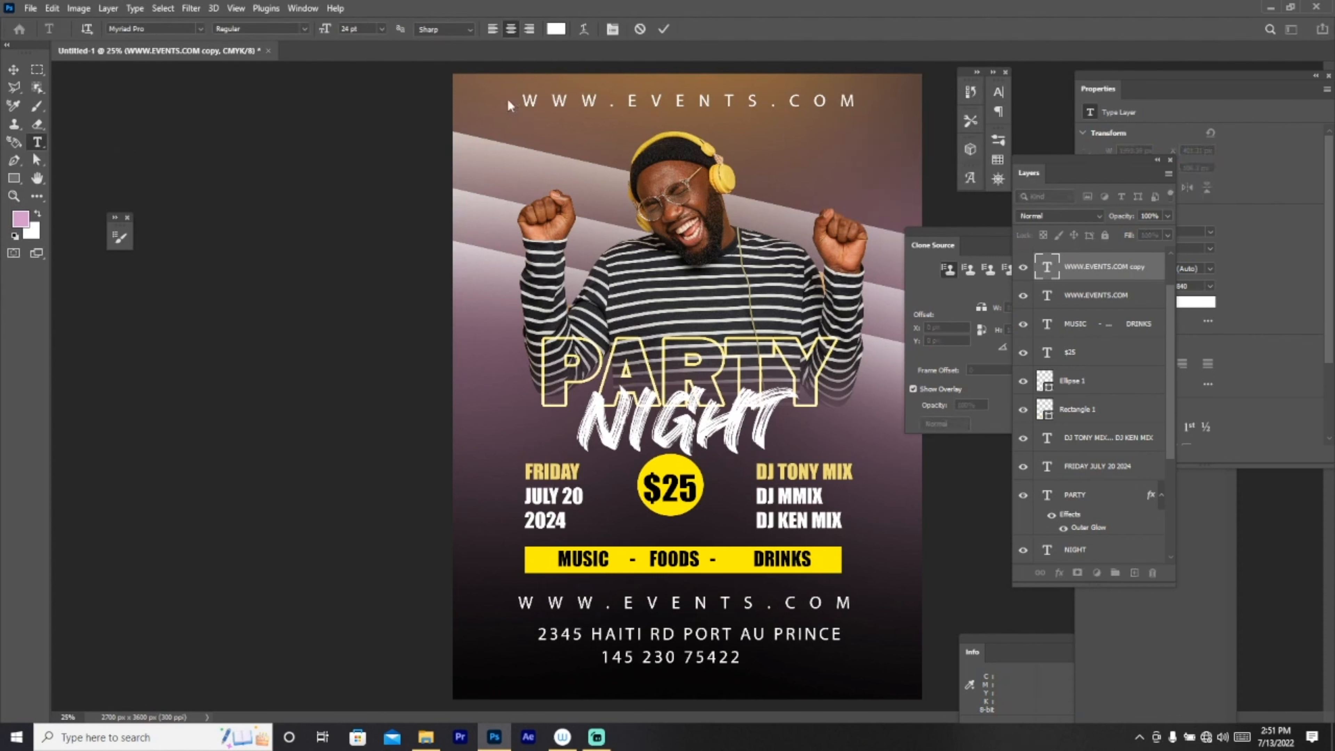
key("ctrl+a")
type("BIMM")
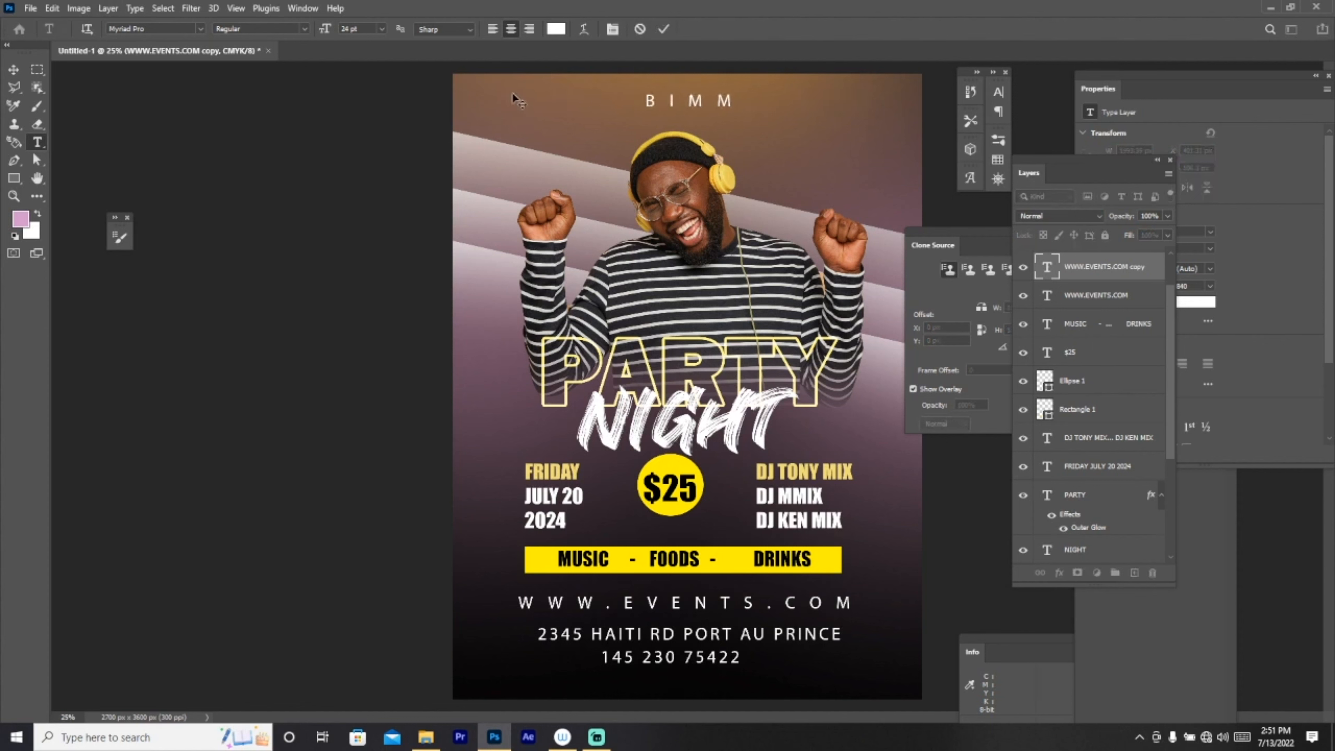
key("BackSpace")
key("BackSpace")
key("BackSpace")
type("IG")
key("BackSpace")
key("BackSpace")
type("B")
key("Delete")
type("IG M PRESENT")
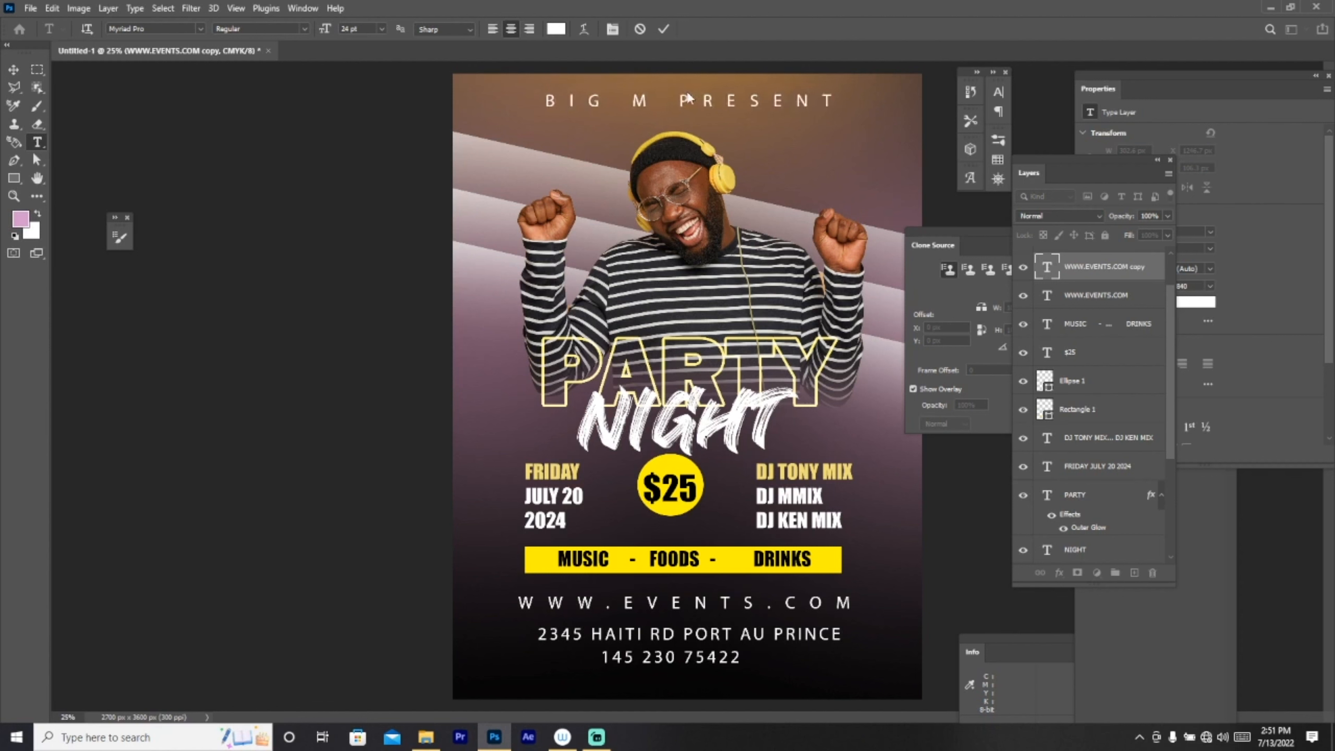
type("S")
left_click(13, 69)
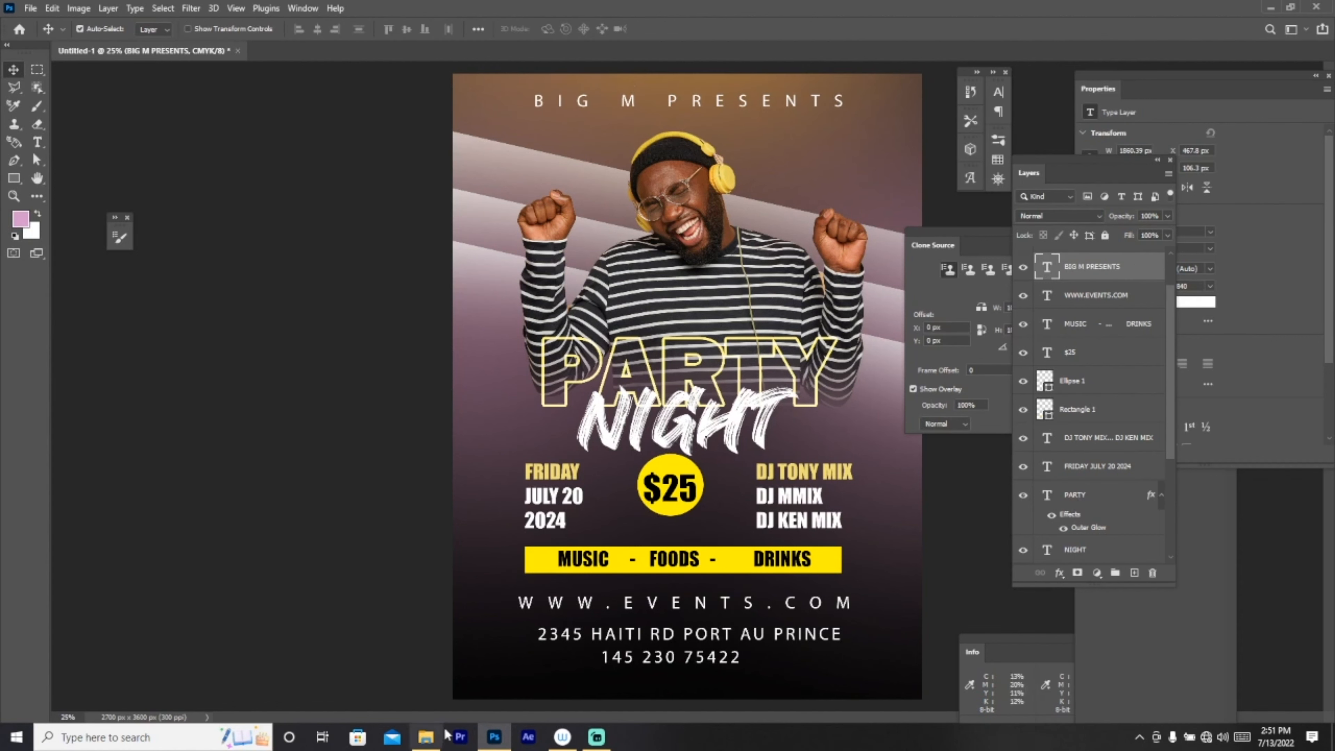
Step: Nudge the DJ photo layer slightly left and down, then zoom out further
key("z")
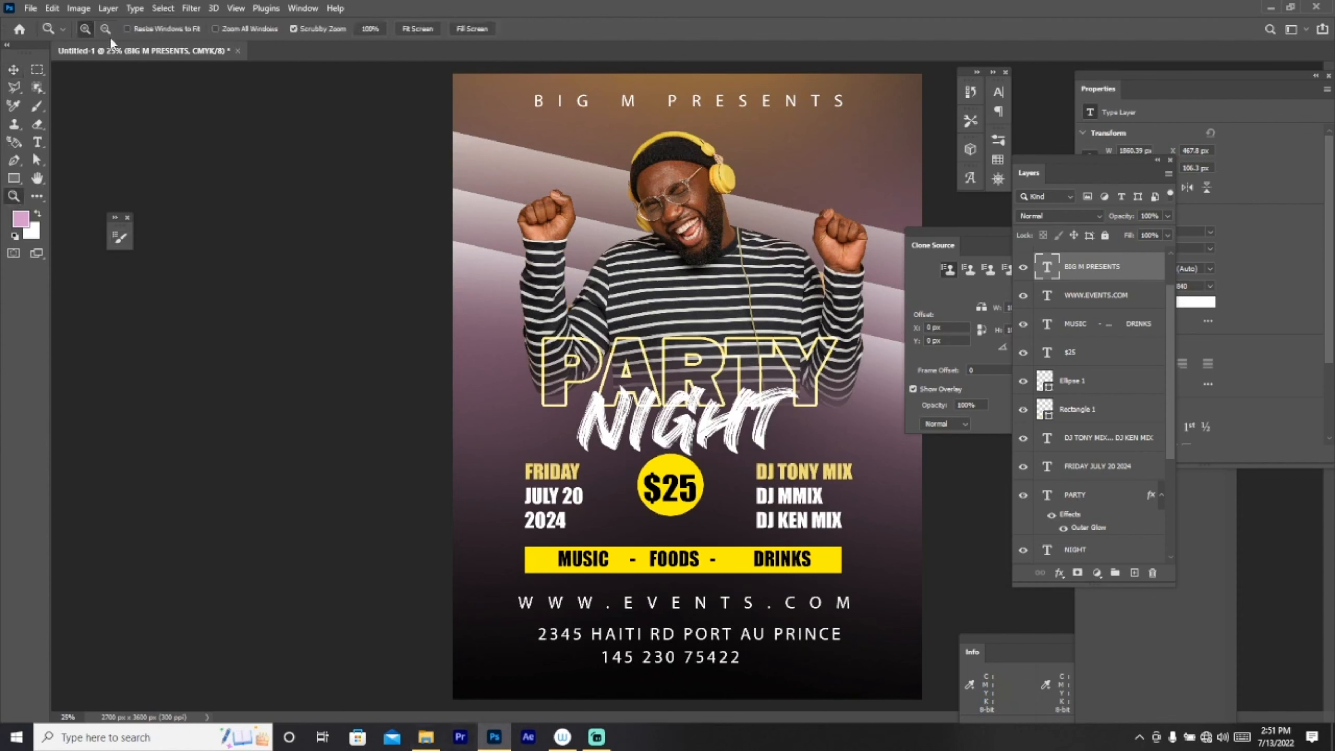
left_click(106, 30)
left_click(686, 293)
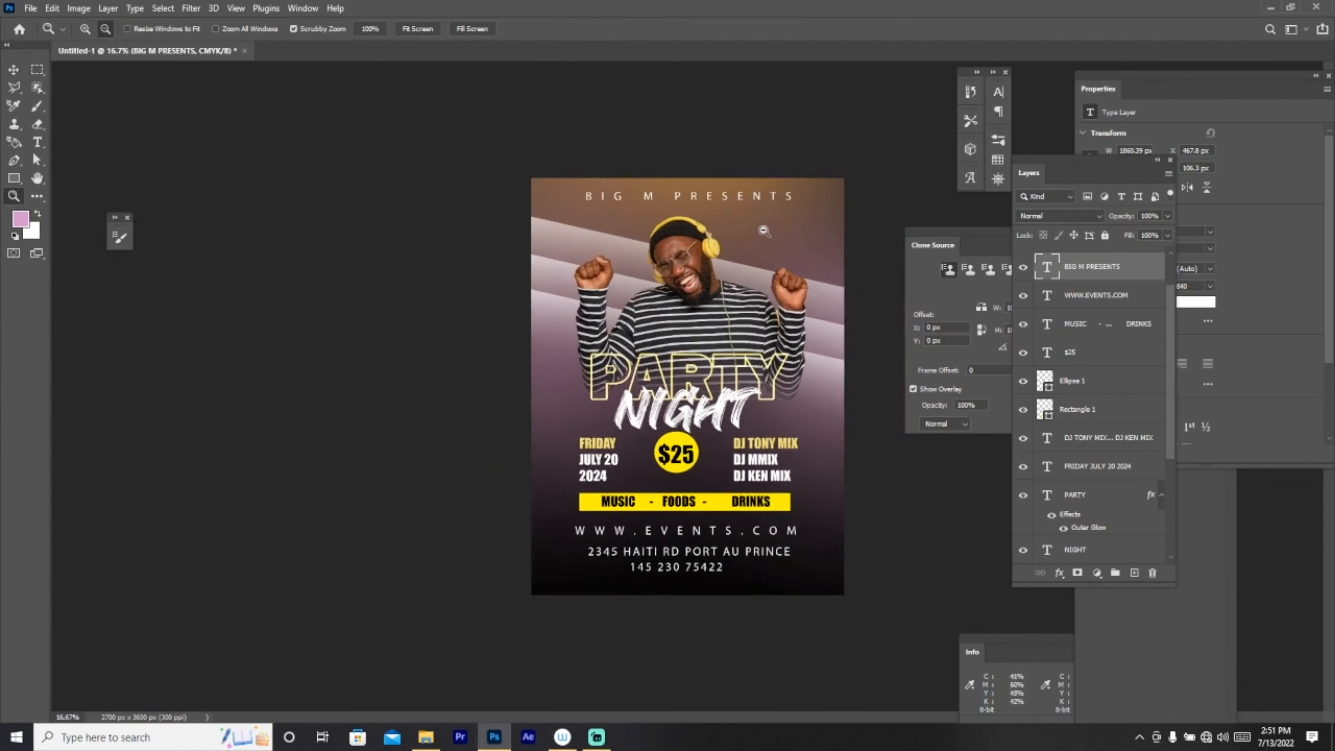
scroll(1084, 407, "down", 3)
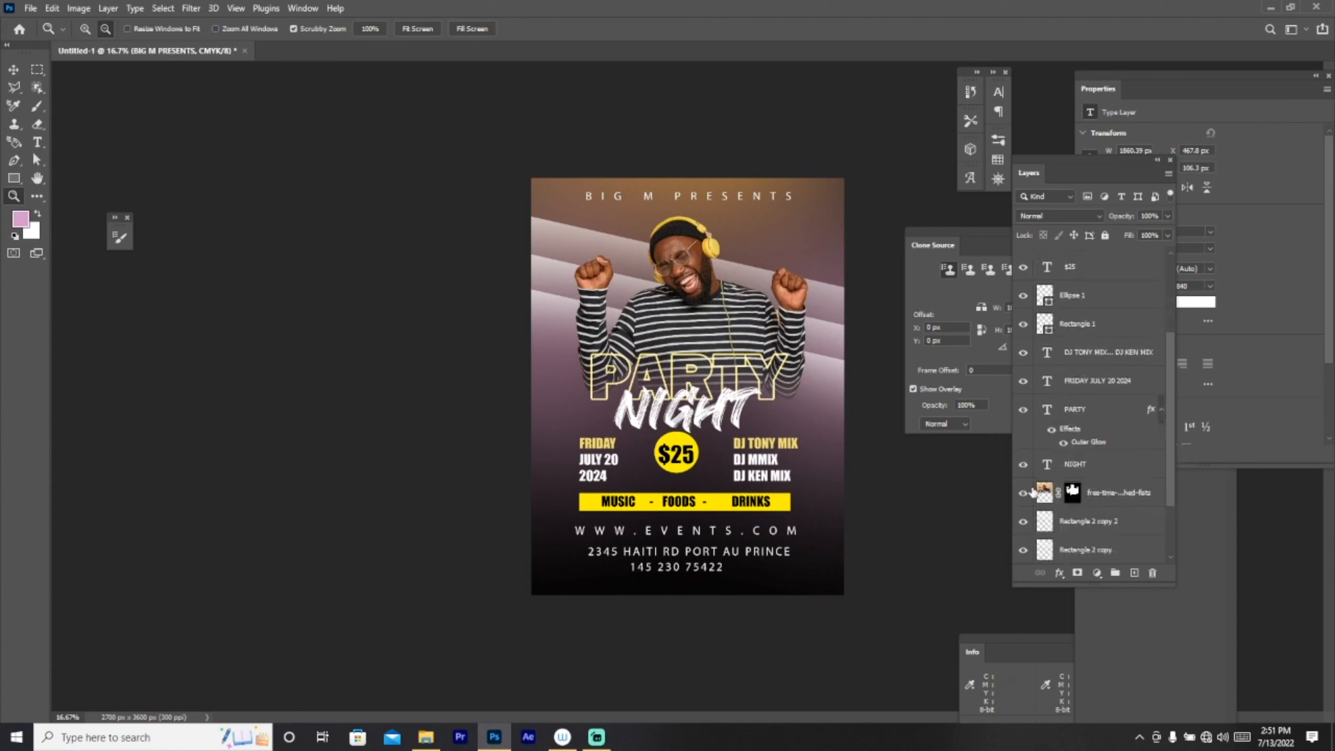
left_click(1033, 492)
left_click(13, 68)
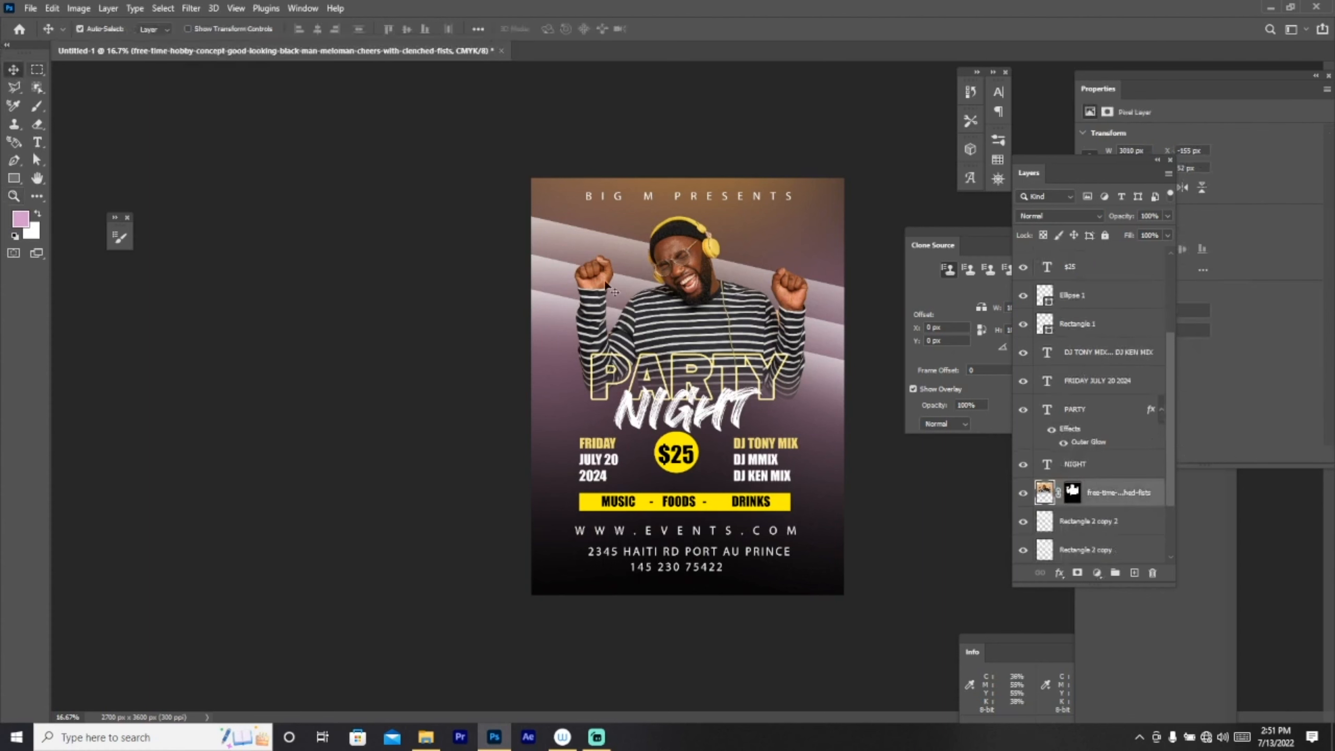
left_click_drag(739, 322, 723, 334)
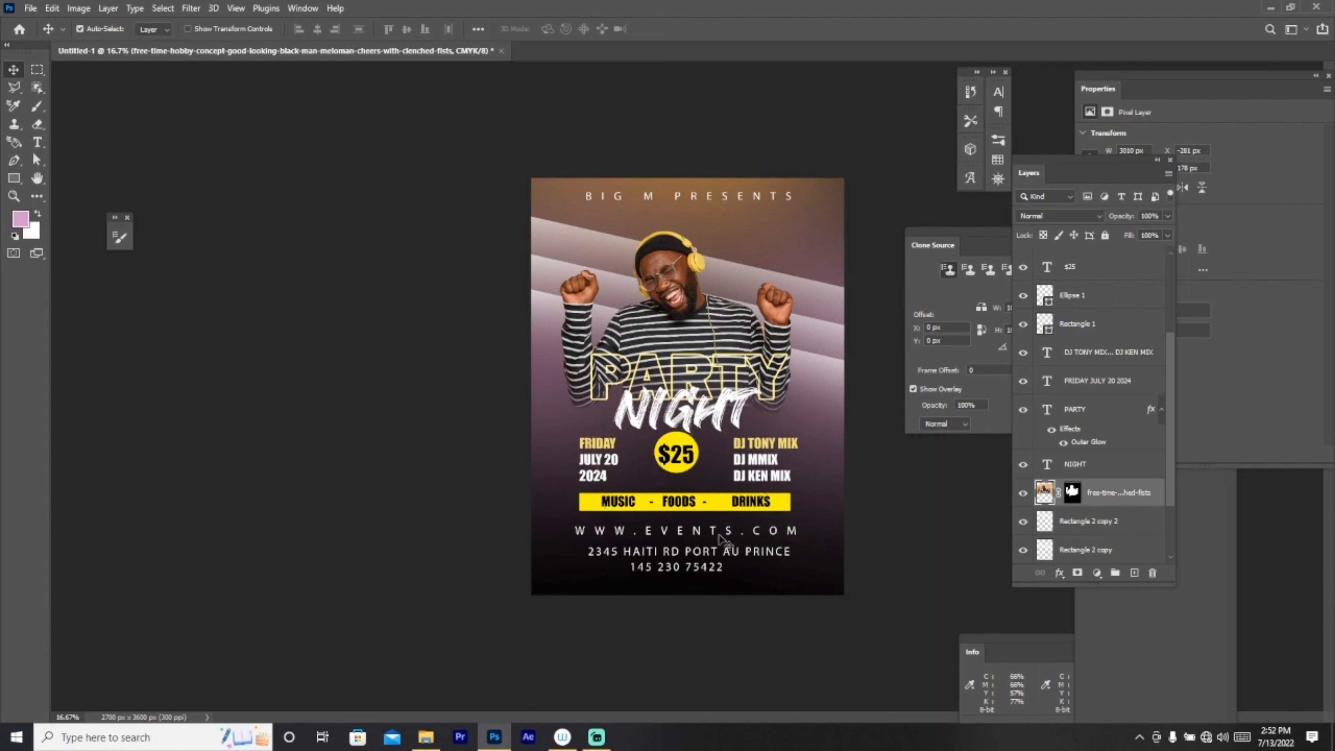
left_click(14, 199)
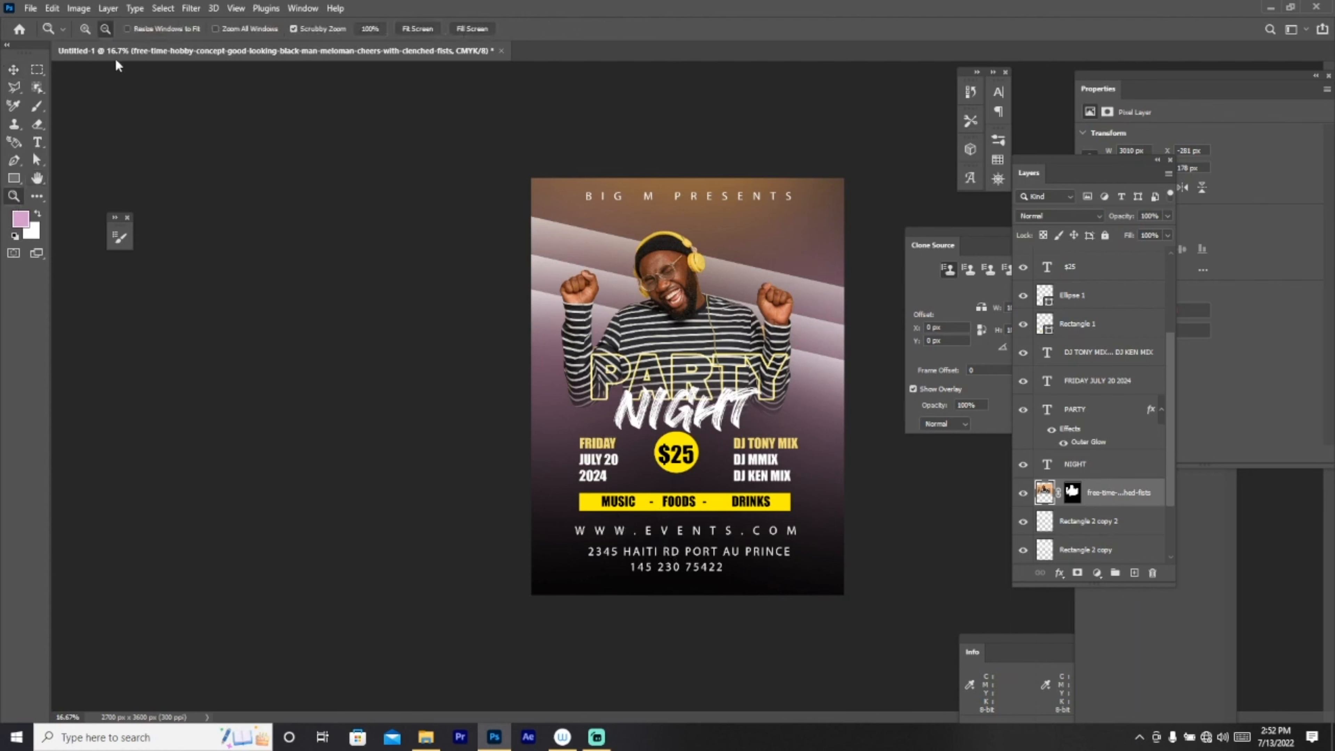
left_click(848, 239, "alt")
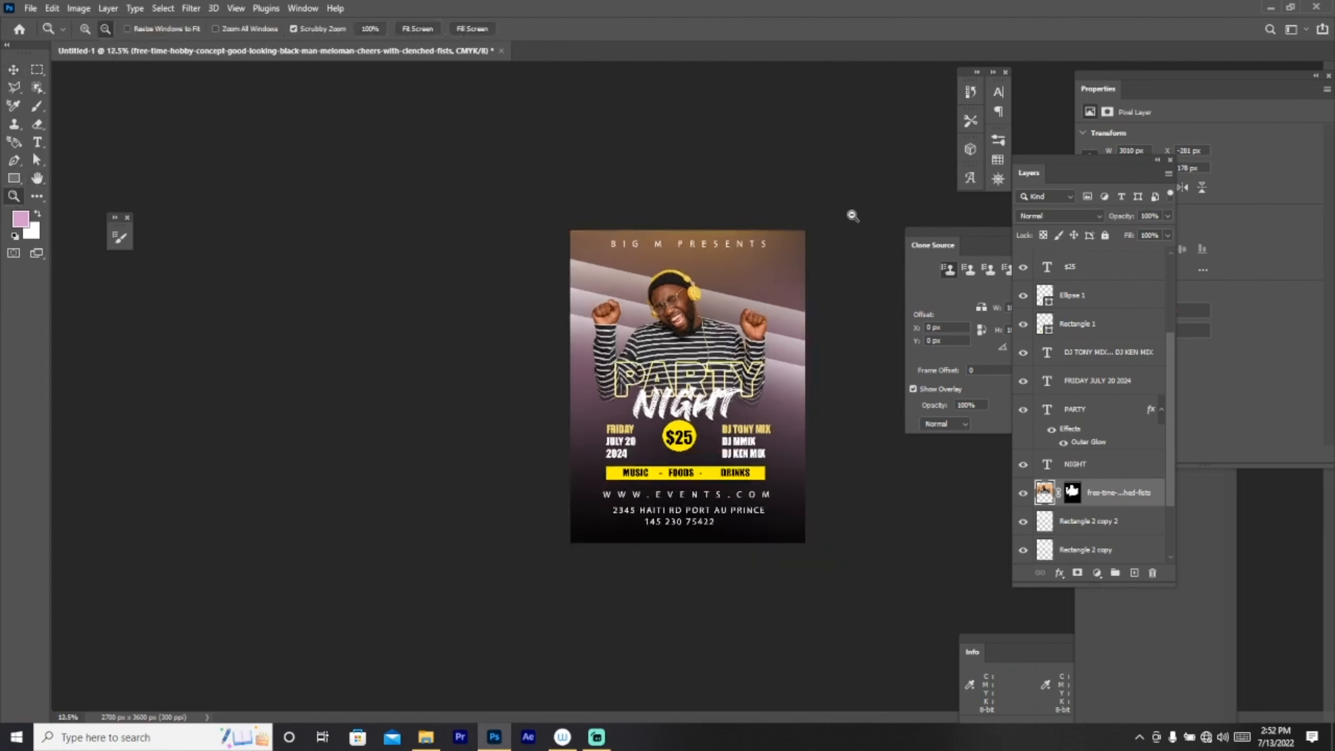